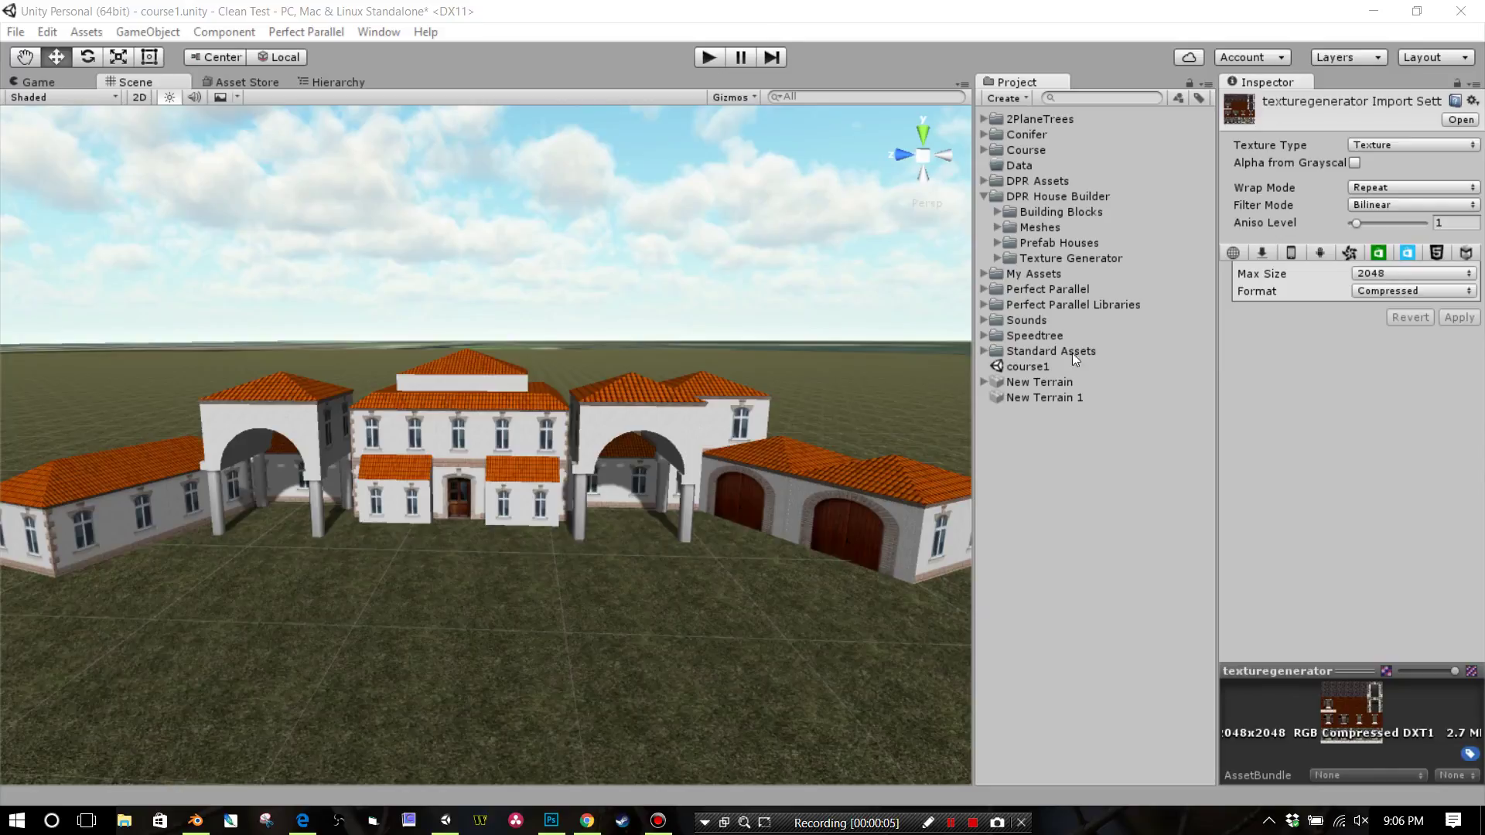
Expand DPR House Builder > Texture Generator and select the texturegenerator texture.
{"action": "left_click", "coordinate": [985, 197]}
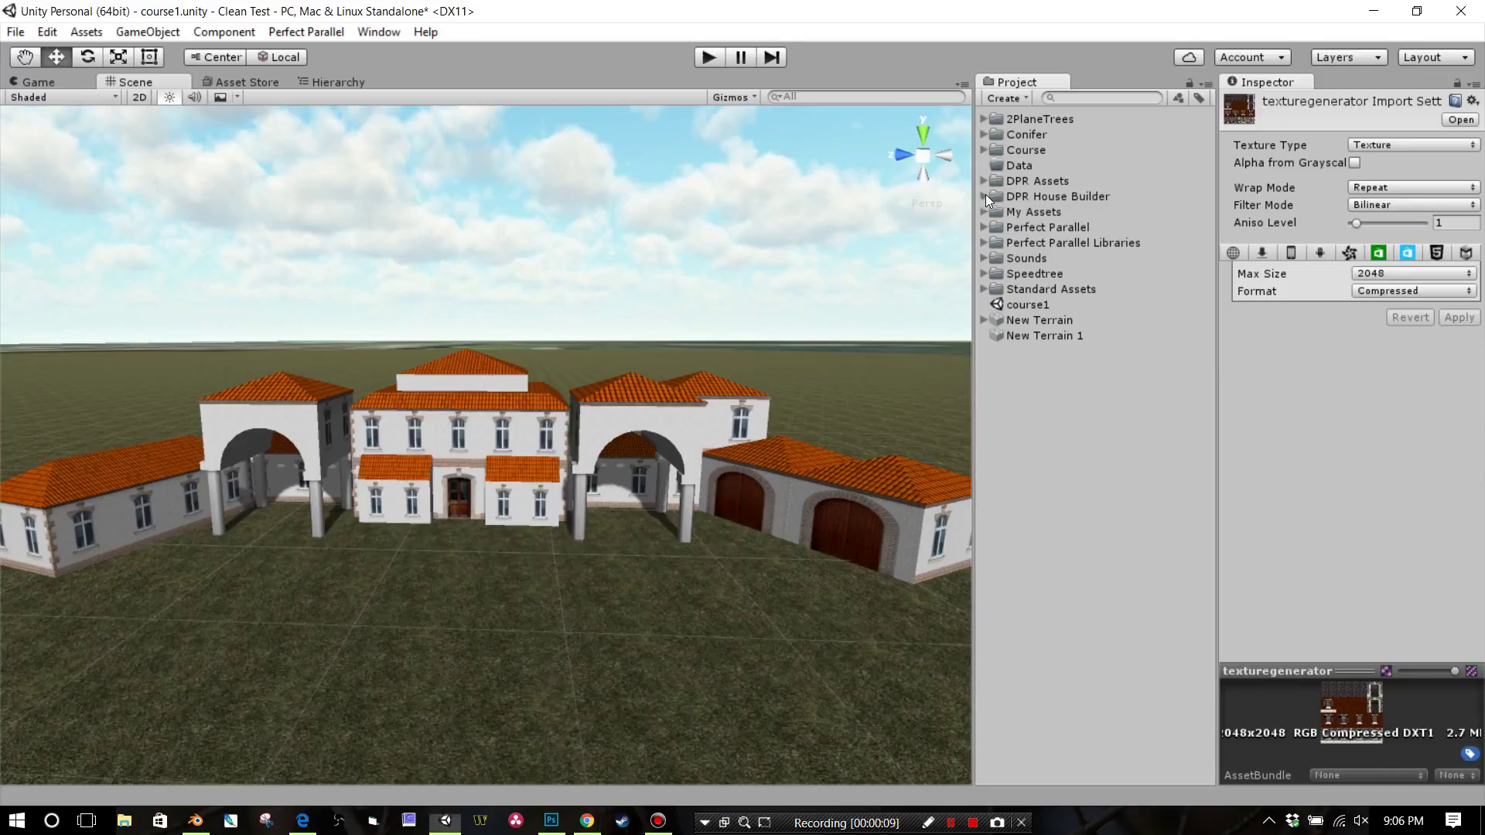
{"action": "left_click", "coordinate": [1013, 197]}
{"action": "left_click", "coordinate": [983, 197]}
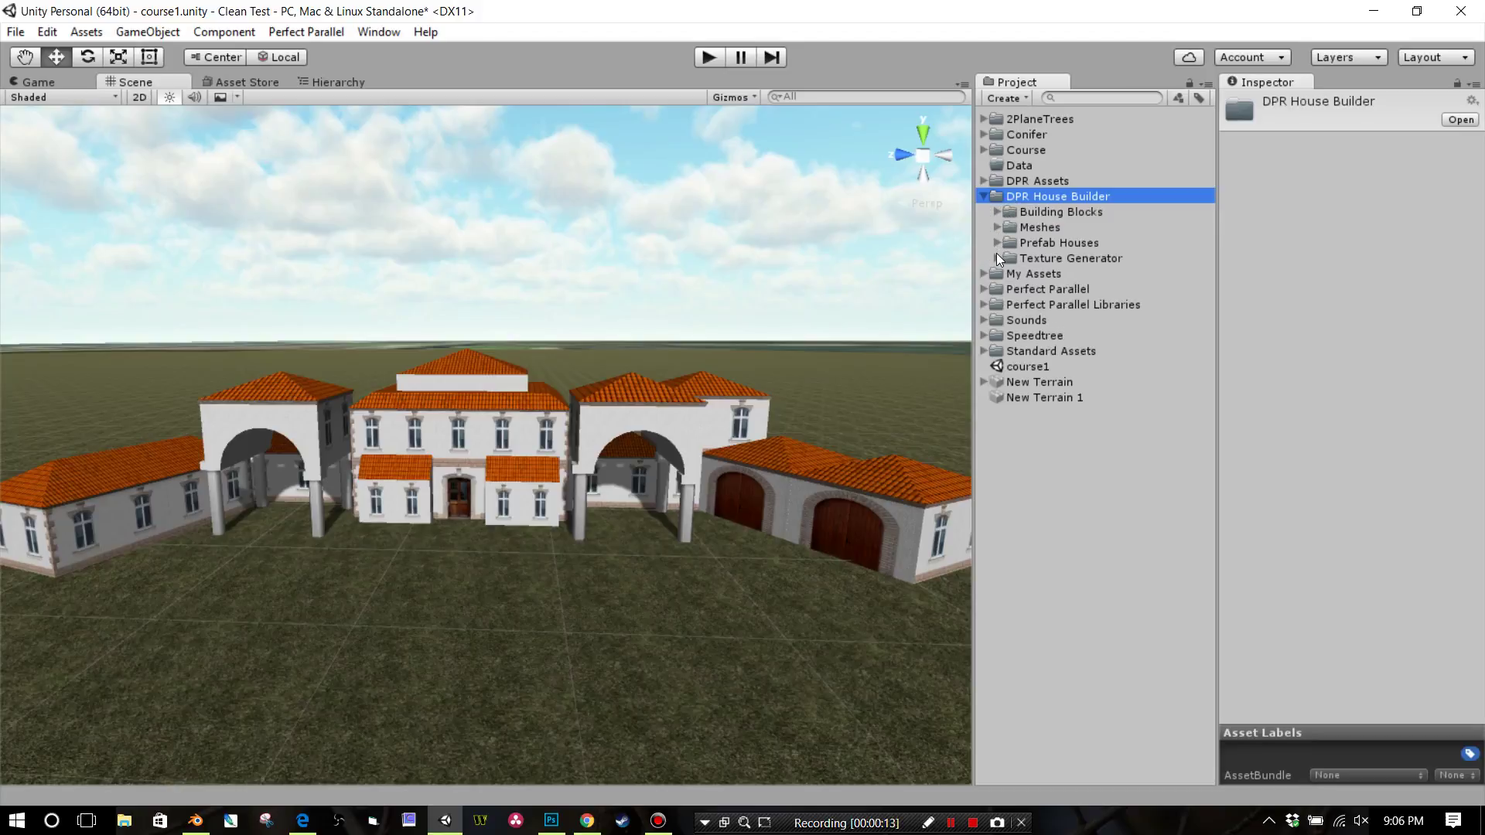
{"action": "left_click", "coordinate": [999, 258]}
{"action": "left_click", "coordinate": [1041, 272]}
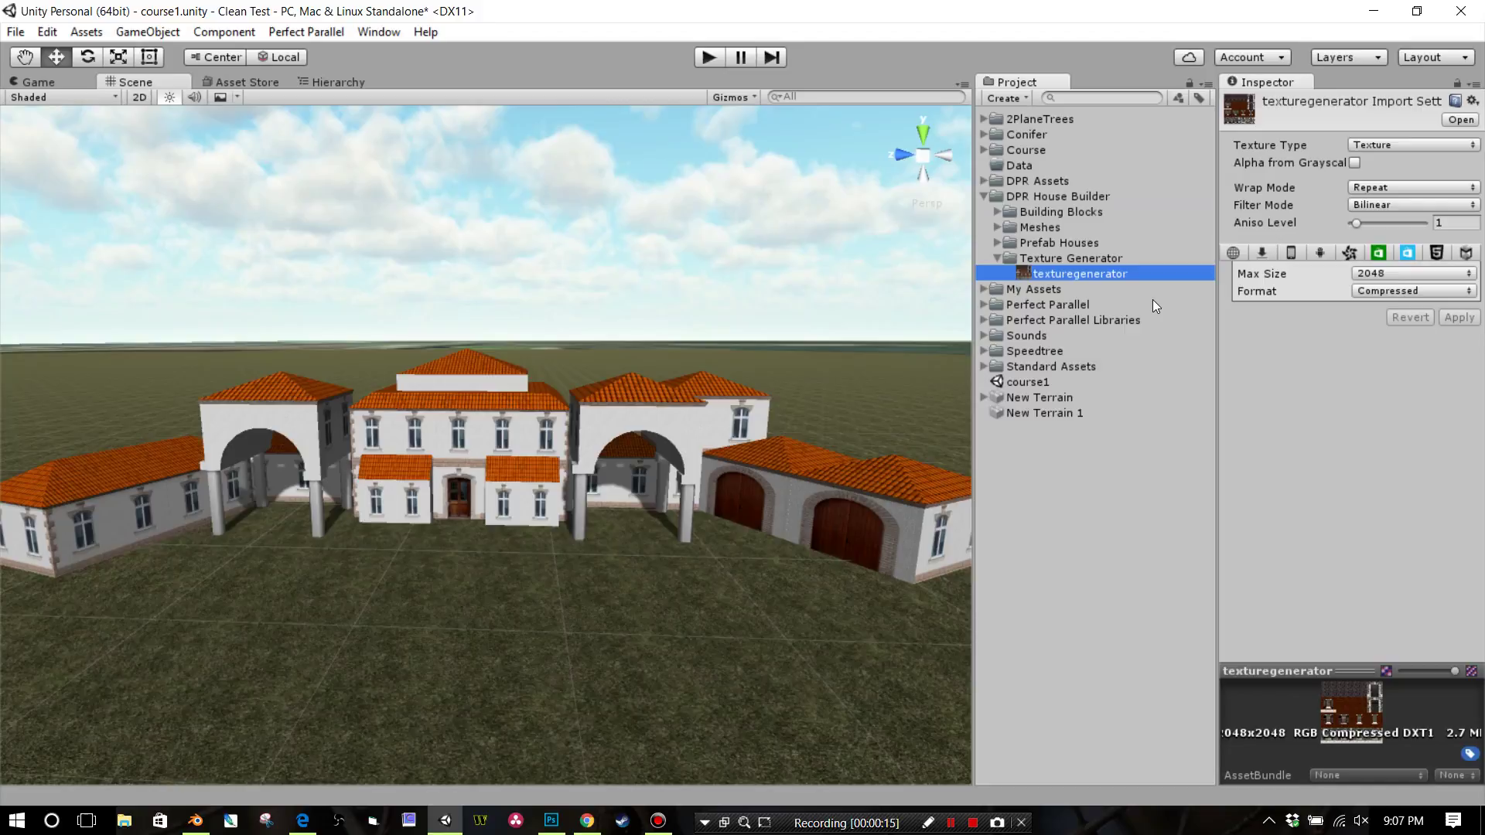
Open texturegenerator in Photoshop from its context menu, then return to Unity and bring up its actions again.
{"action": "right_click", "coordinate": [1078, 279]}
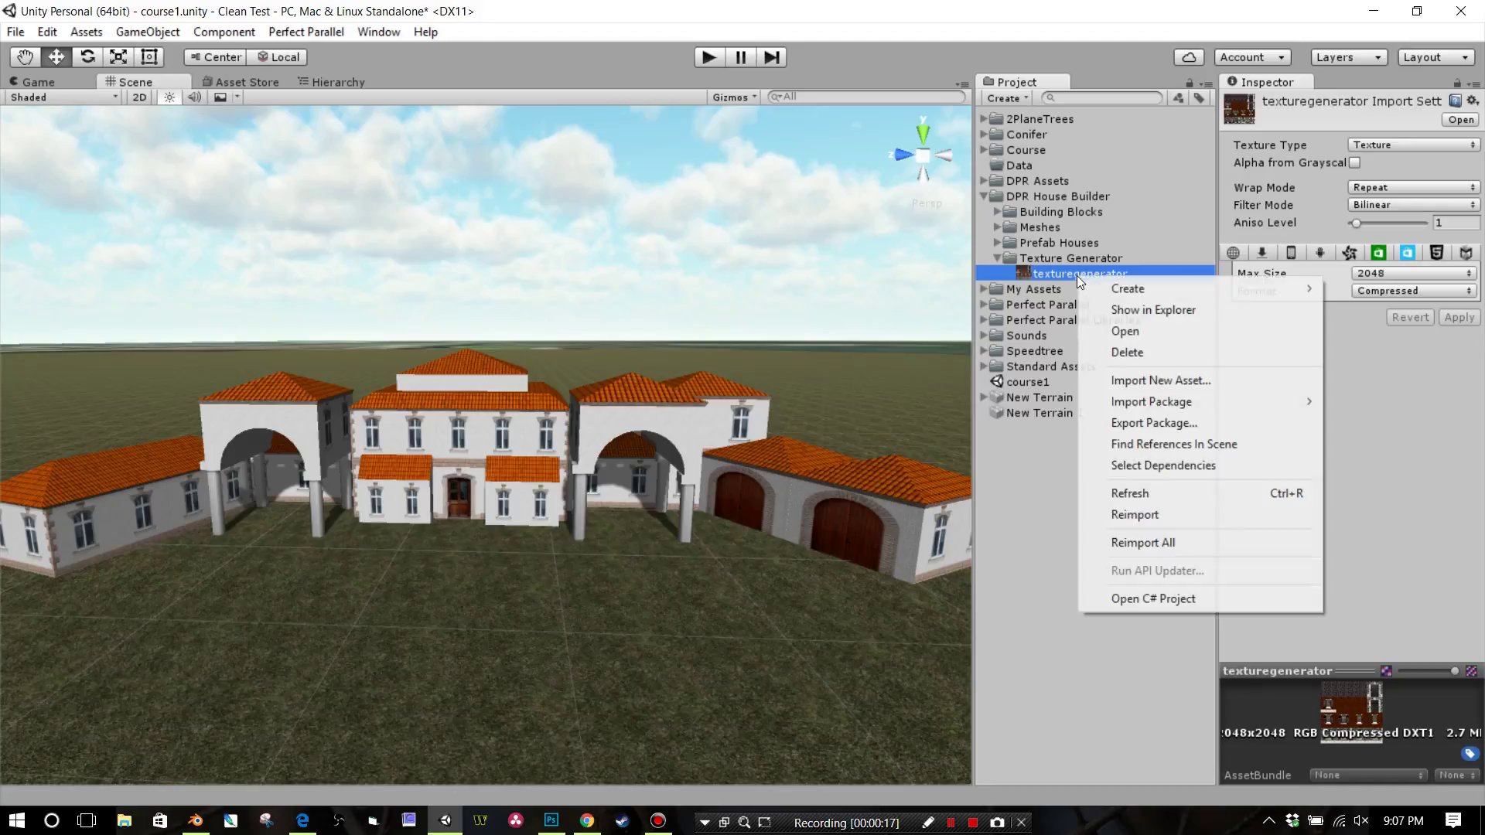
{"action": "left_click", "coordinate": [1117, 332]}
{"action": "left_click", "coordinate": [1410, 14]}
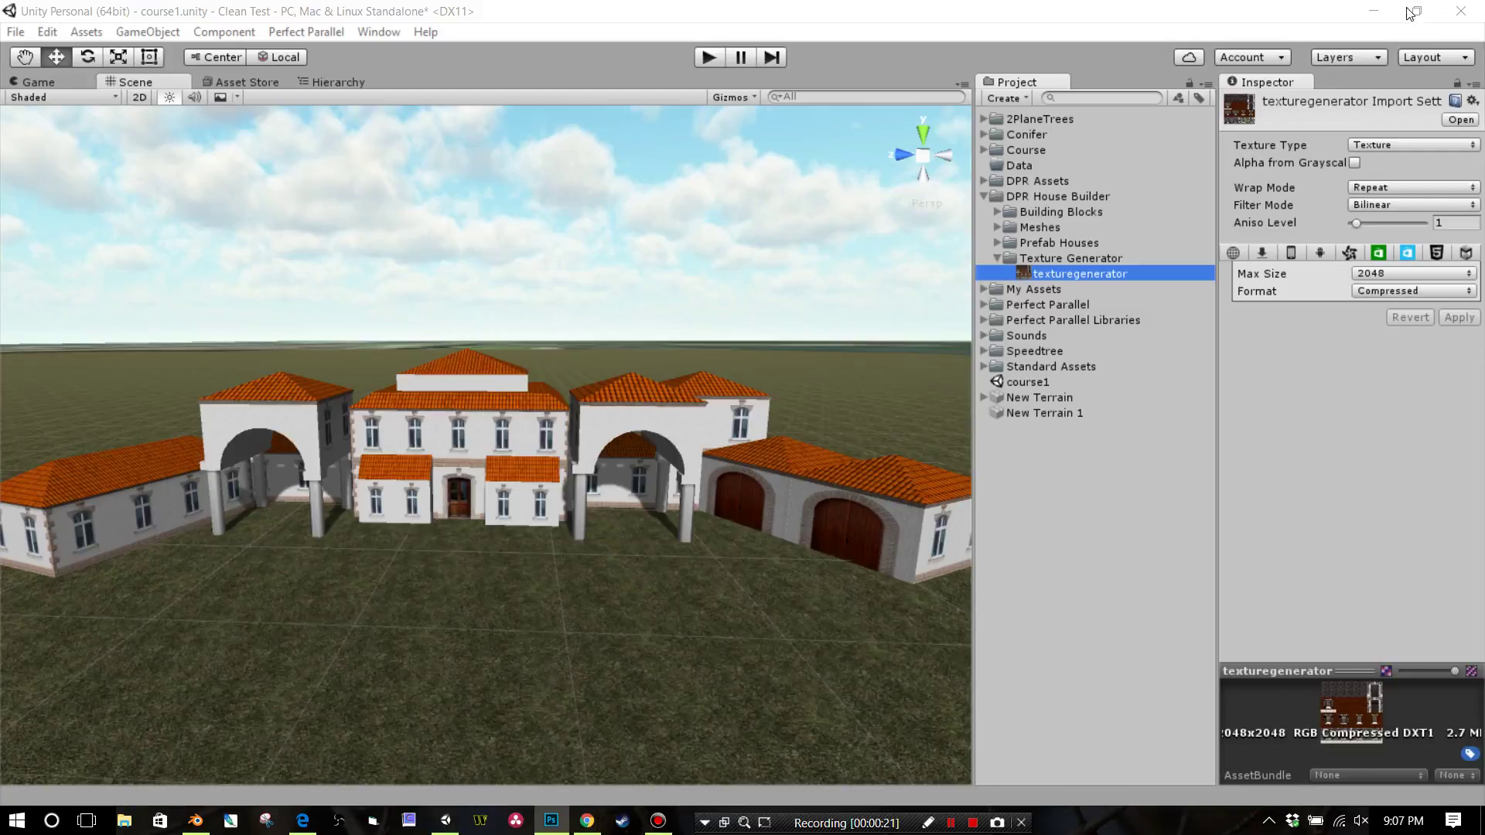
{"action": "right_click", "coordinate": [1075, 272]}
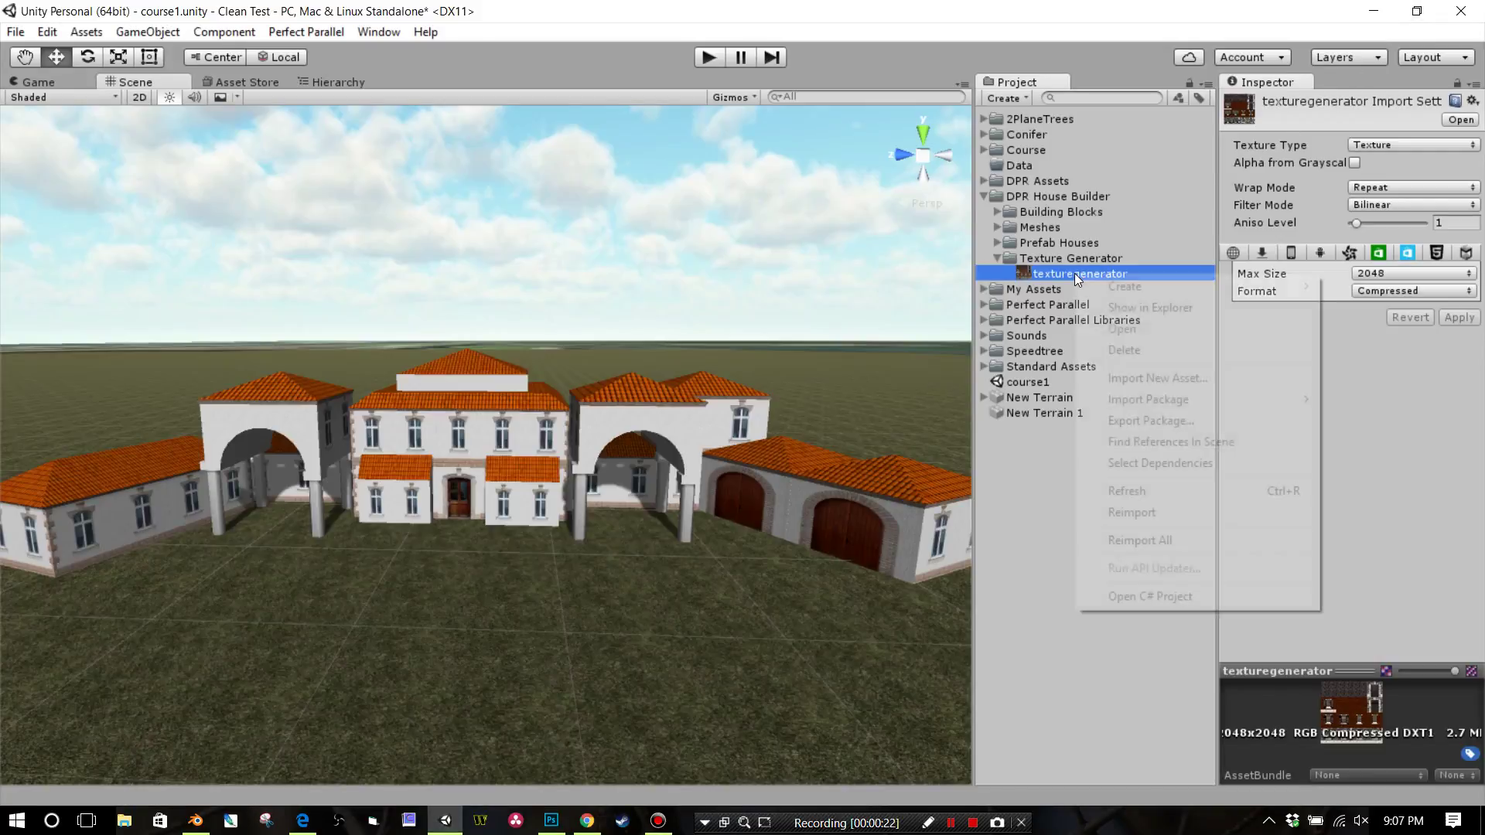
{"action": "left_click", "coordinate": [1116, 308]}
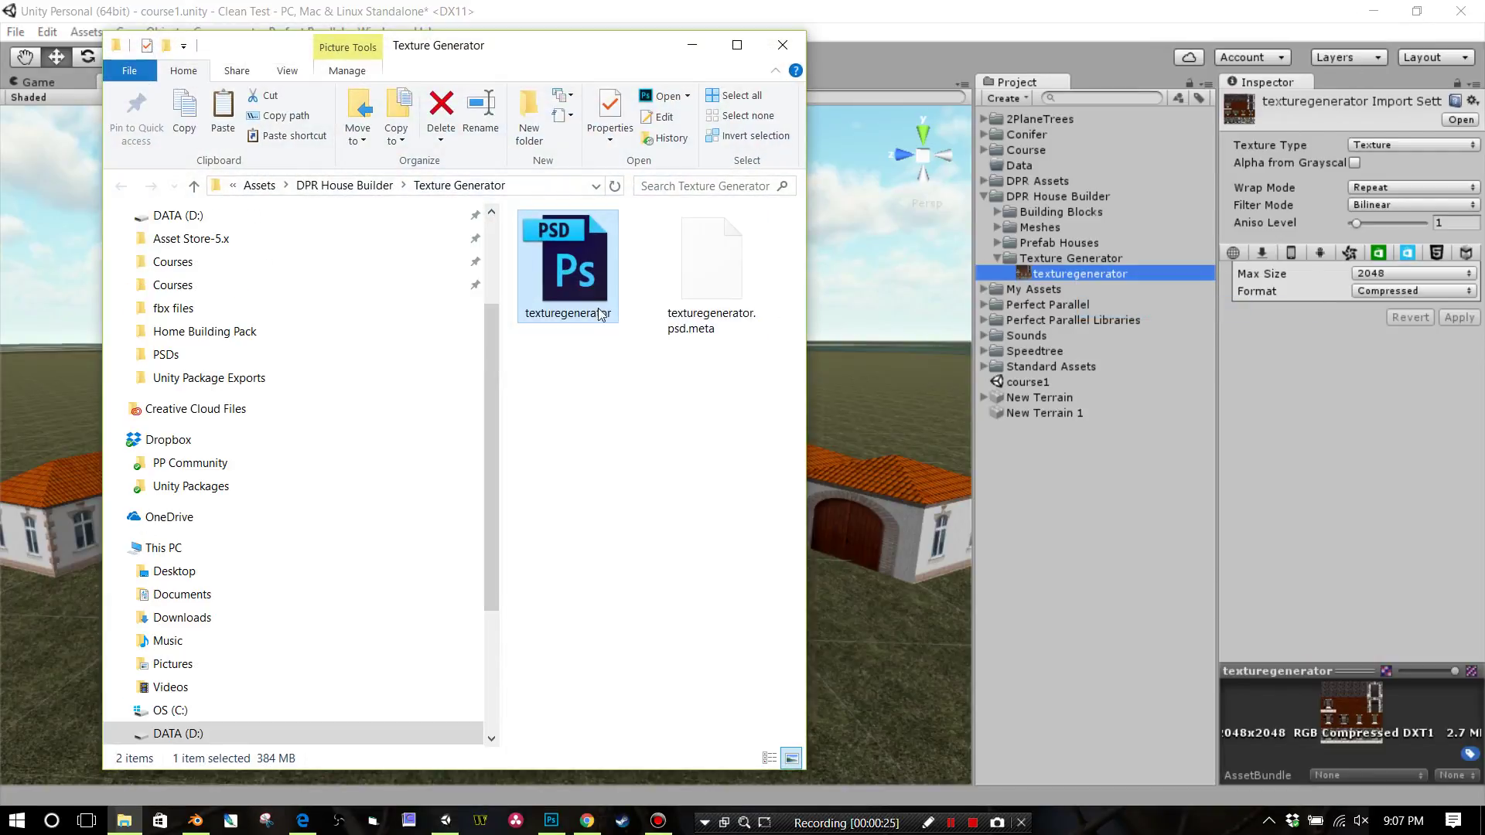
{"action": "right_click", "coordinate": [592, 304]}
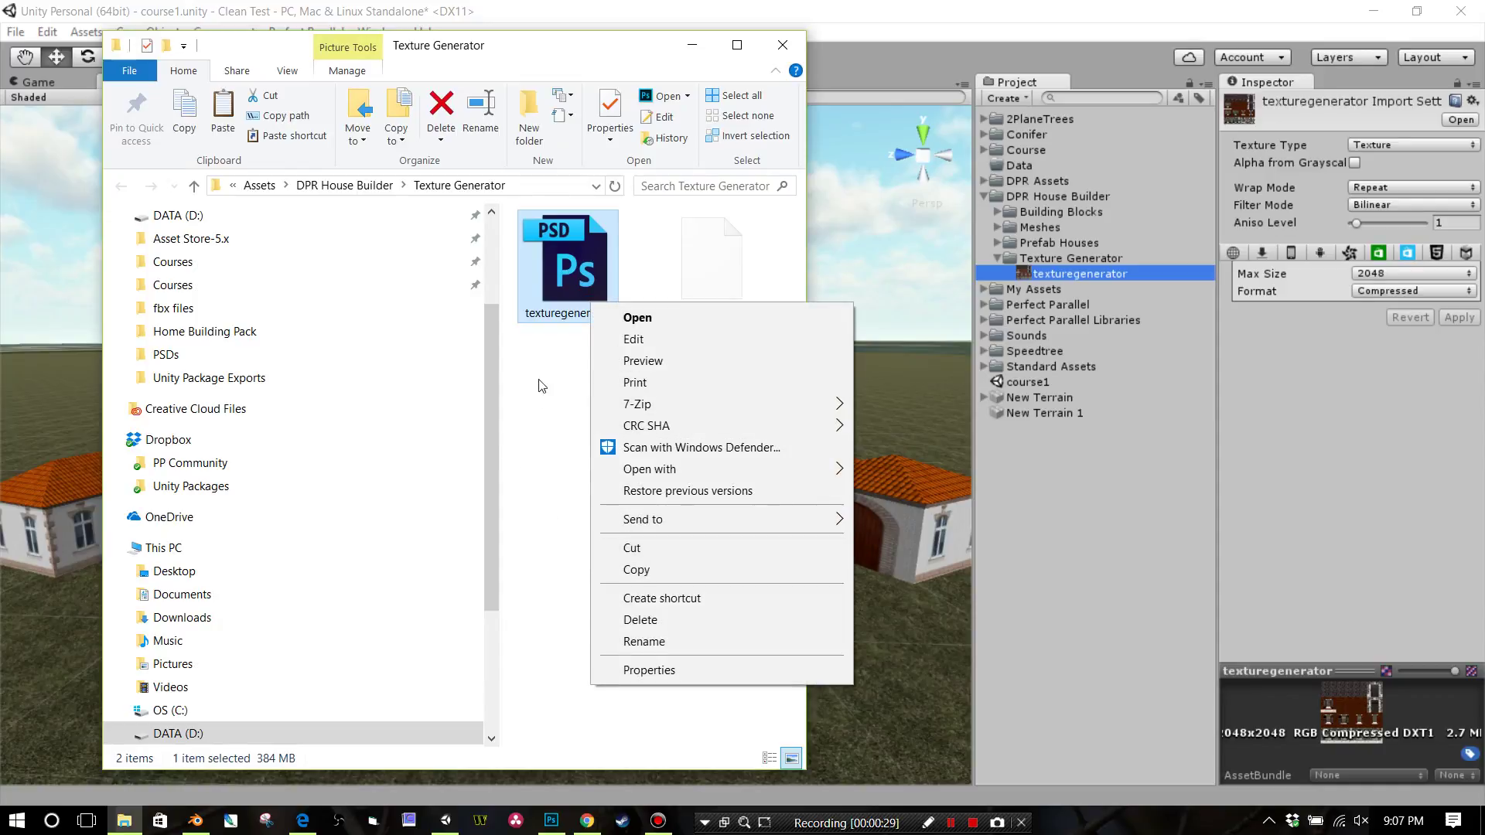
{"action": "left_click", "coordinate": [541, 386]}
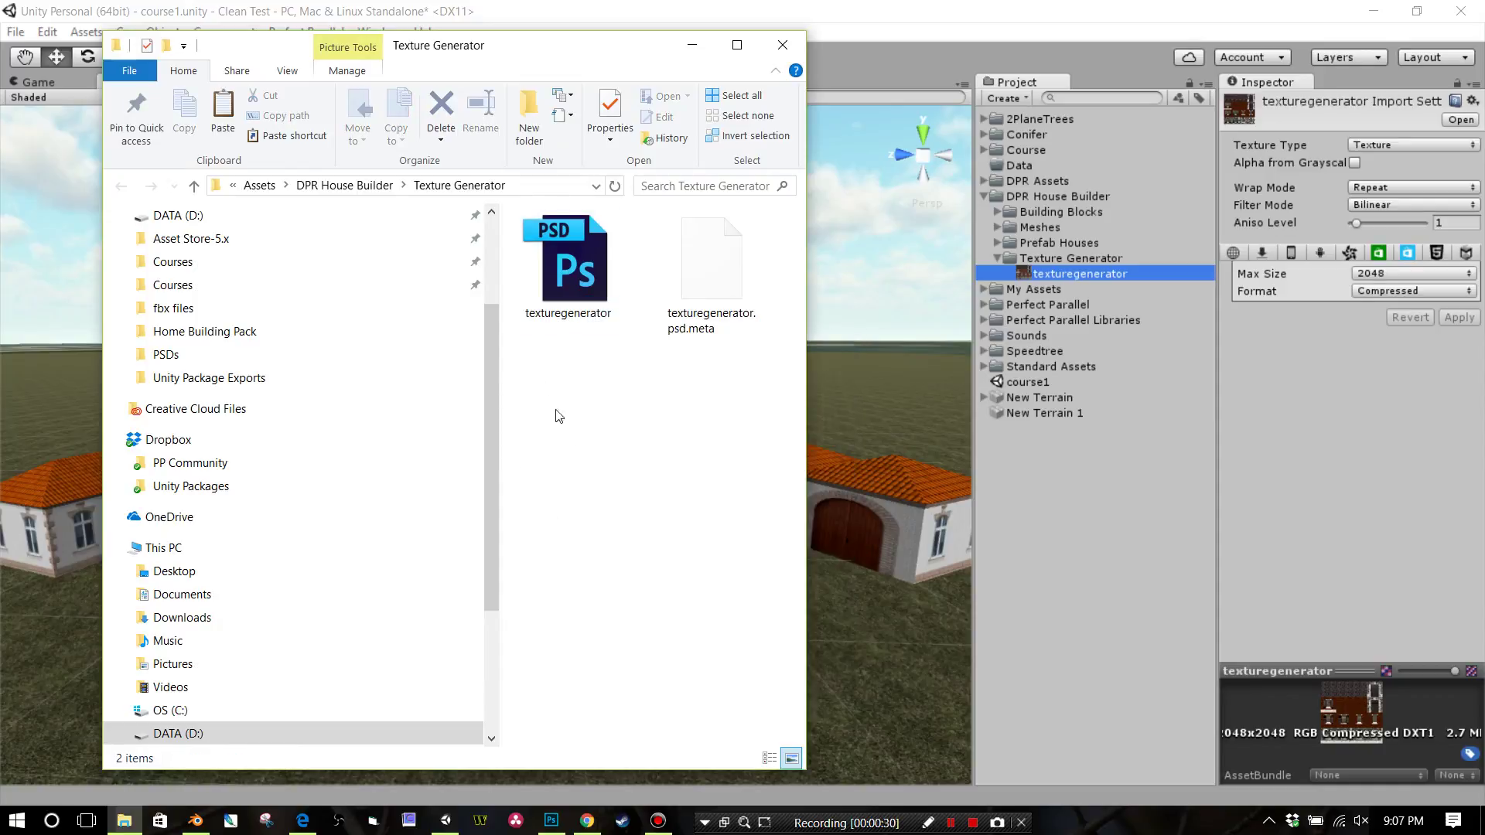
{"action": "left_click", "coordinate": [778, 45]}
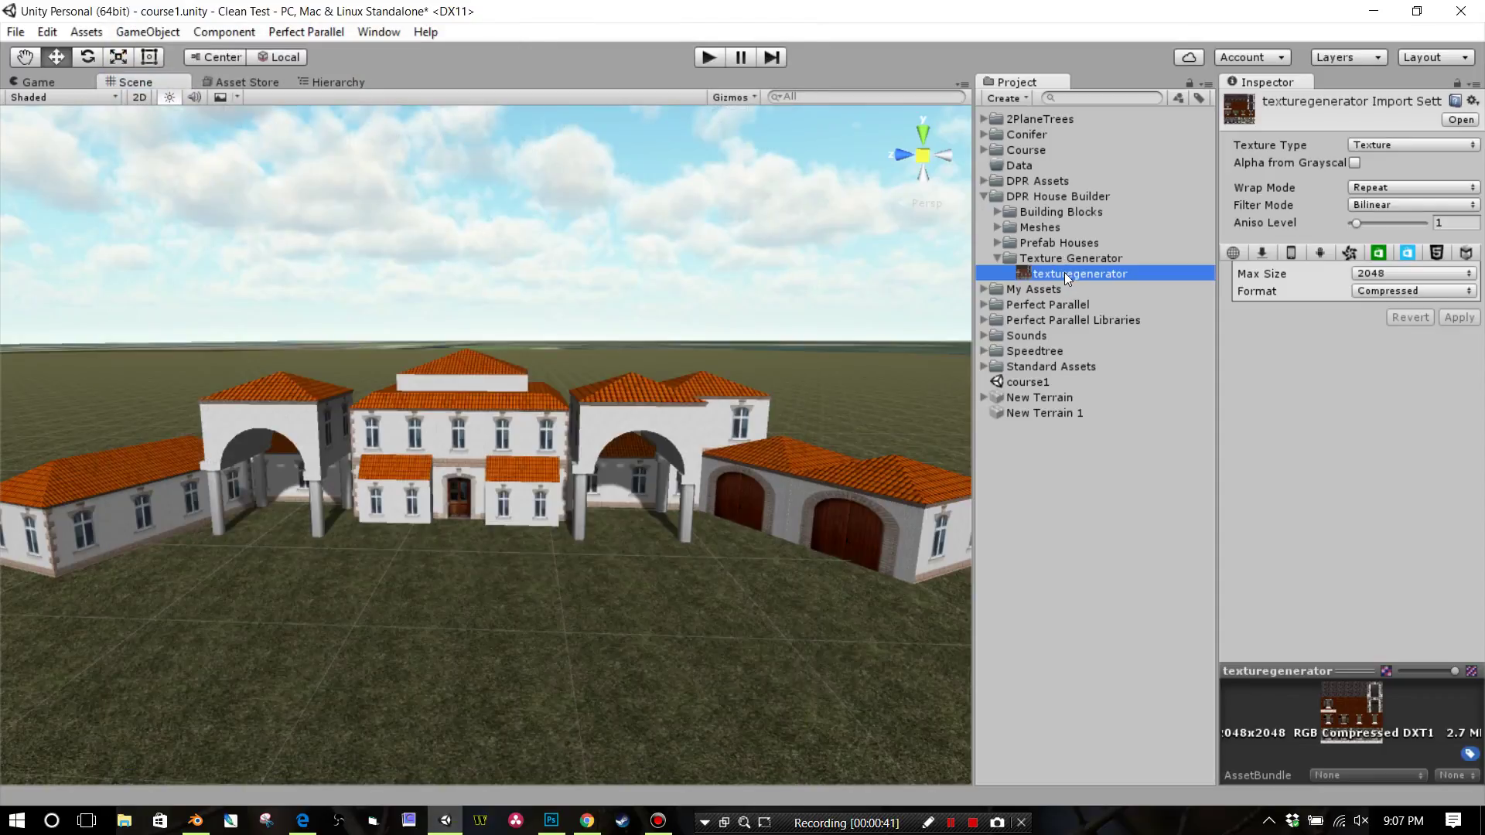
Expand the Meshes, Textures and Materials folders and preview villa_orangeyellow_noshutters on the right arch building.
{"action": "left_click", "coordinate": [996, 228]}
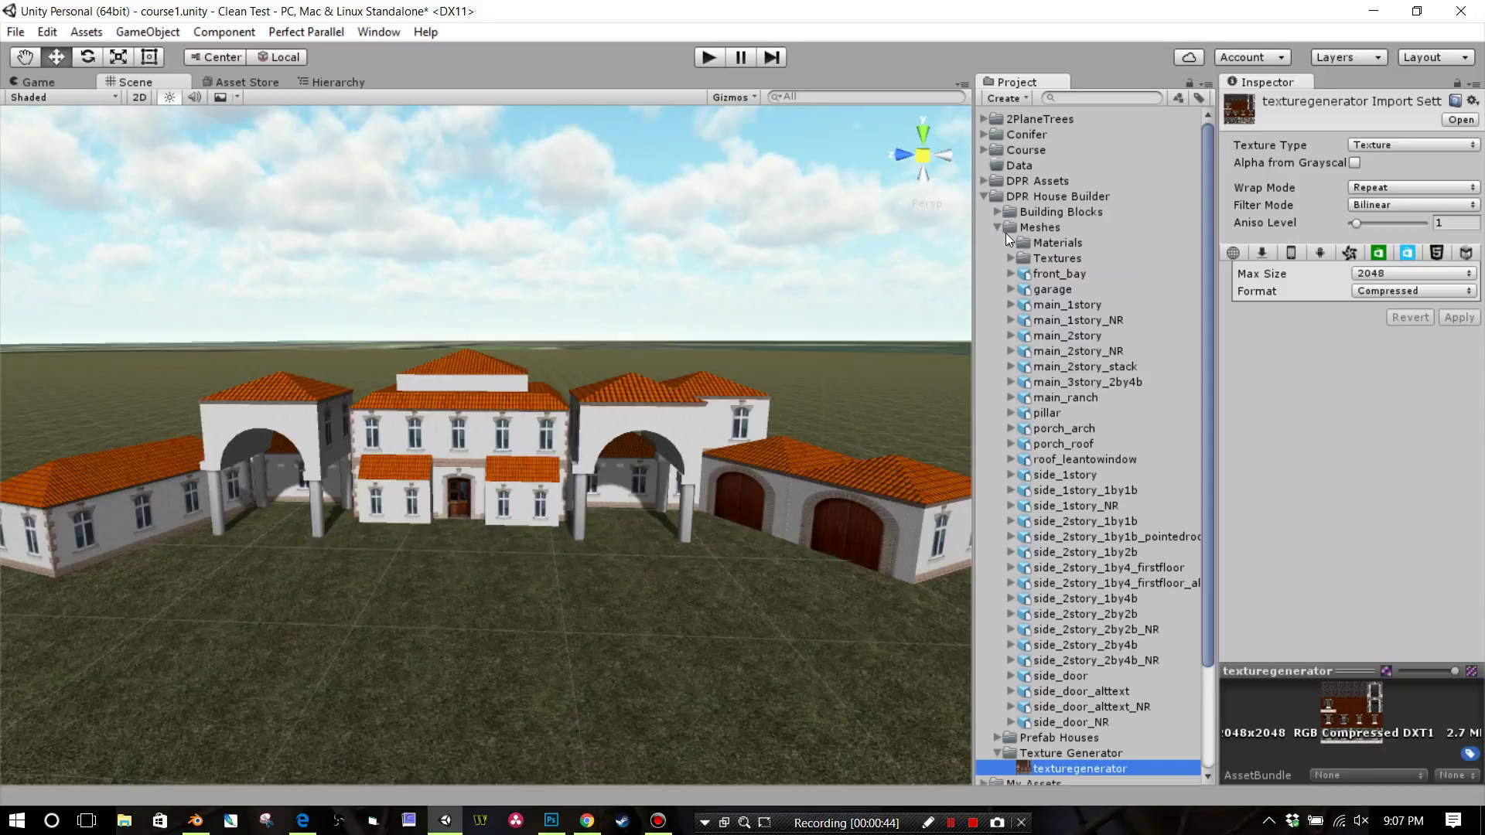
{"action": "left_click", "coordinate": [1010, 257]}
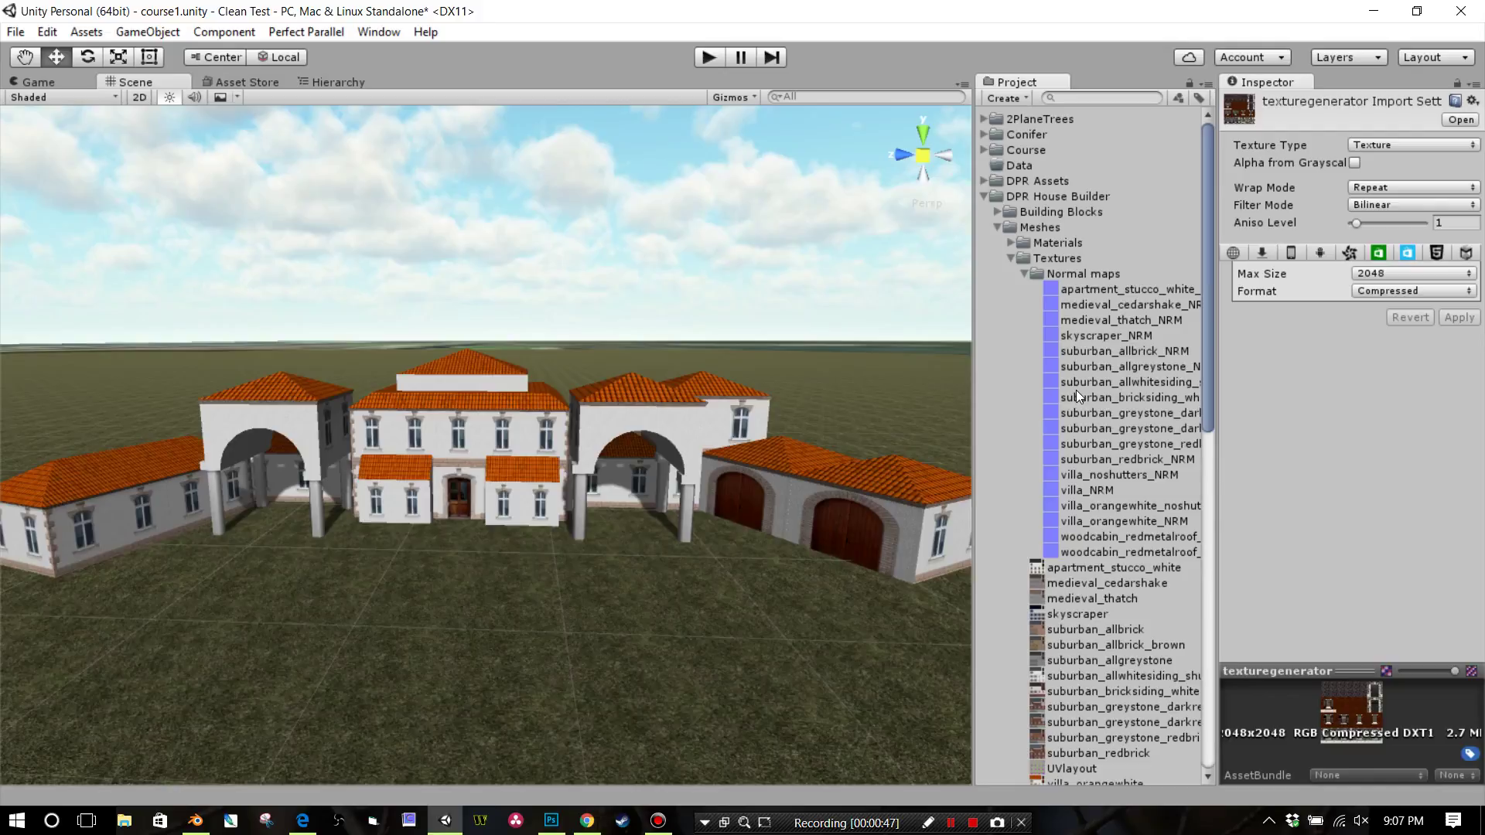
{"action": "scroll", "coordinate": [1075, 387], "scroll_direction": "down", "scroll_amount": 3}
{"action": "scroll", "coordinate": [1075, 384], "scroll_direction": "up", "scroll_amount": 3}
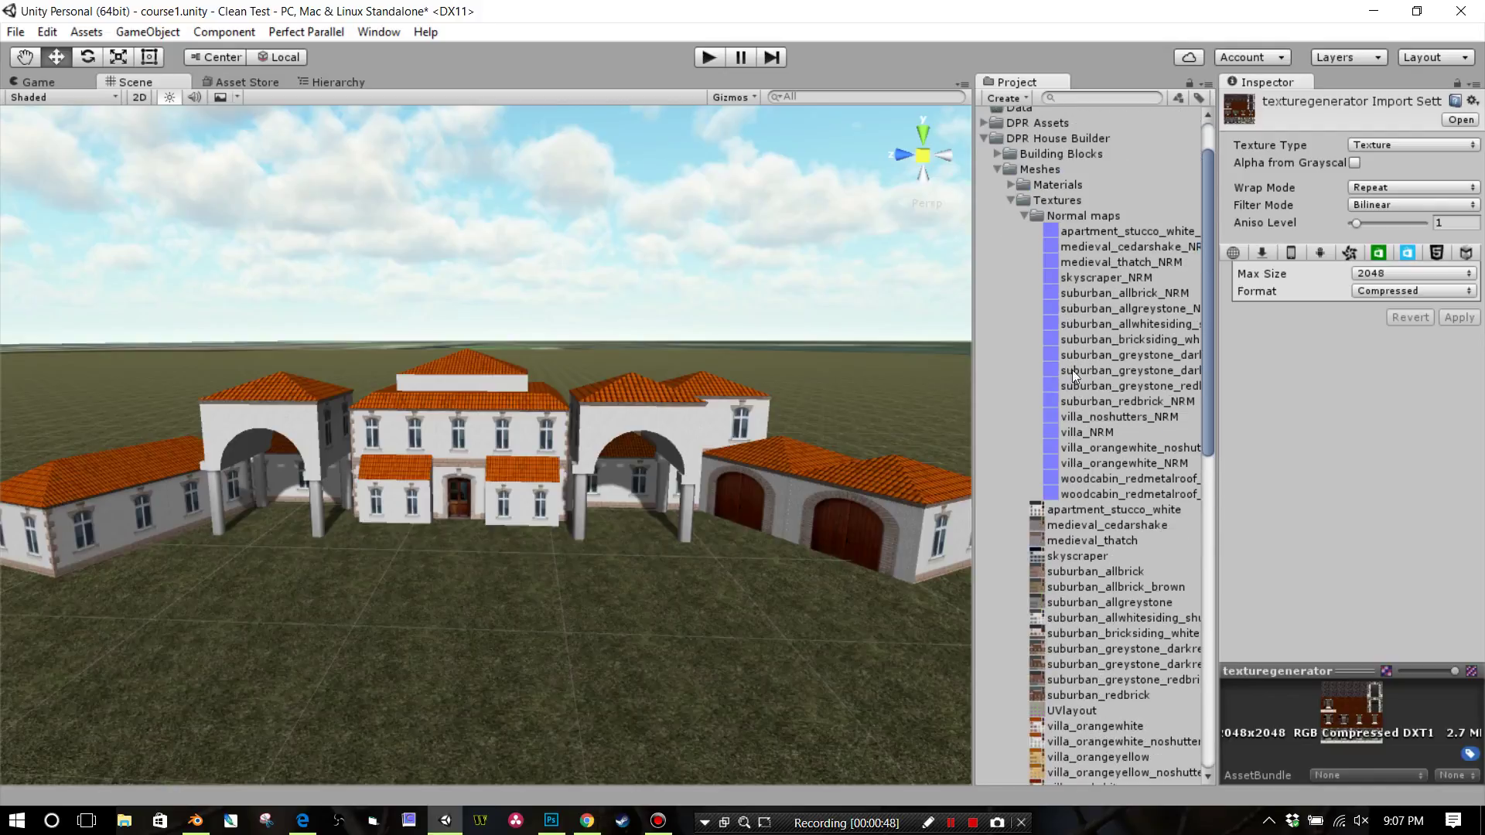
{"action": "left_click", "coordinate": [1009, 183]}
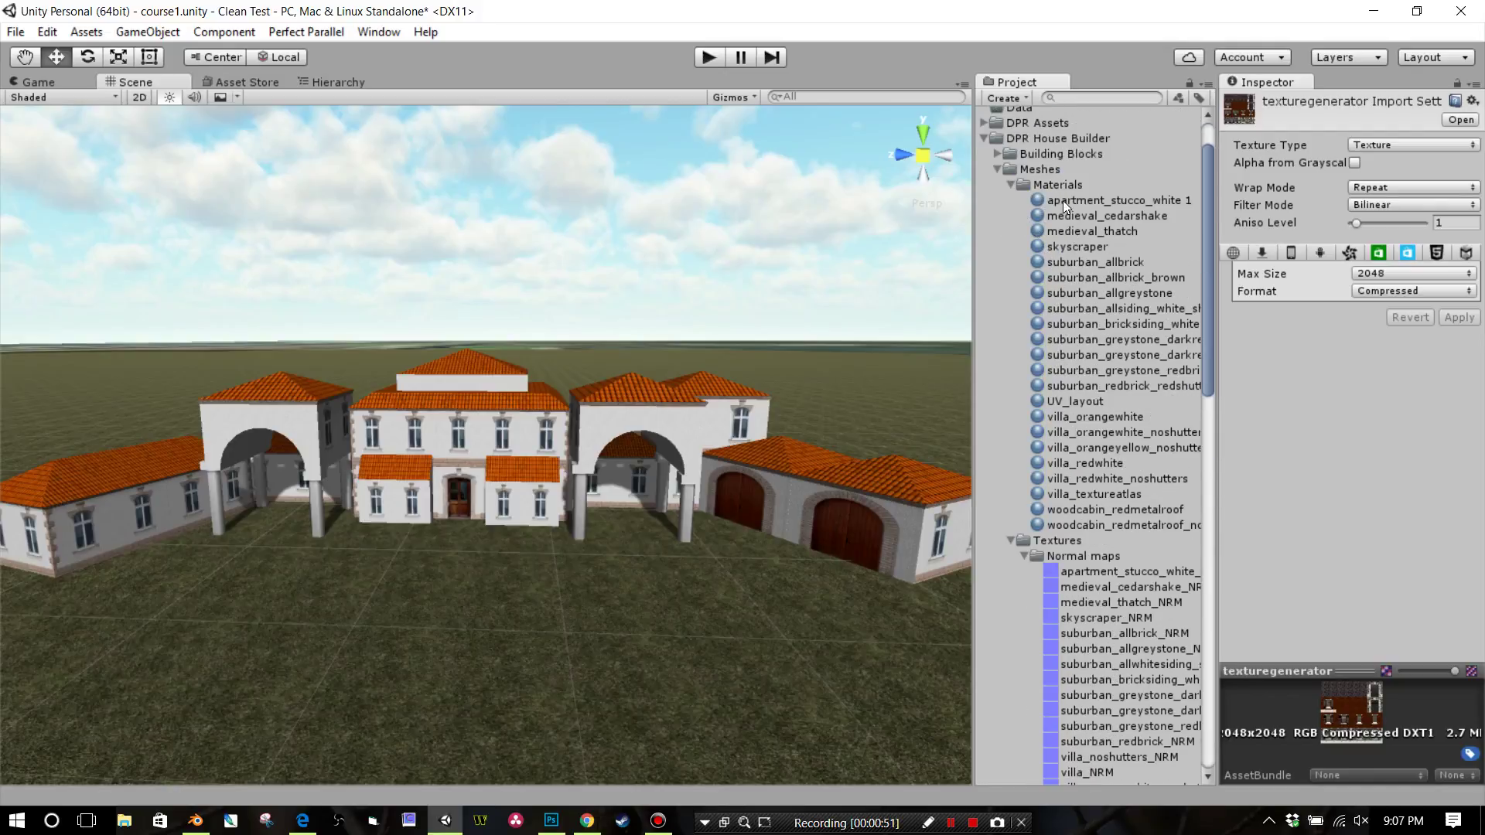
{"action": "left_click_drag", "start_coordinate": [1077, 451], "coordinate": [1123, 389]}
Try the Legacy Diffuse shader on suburban_allgreystone, then undo it back to Bumped Diffuse.
{"action": "left_click", "coordinate": [1083, 296]}
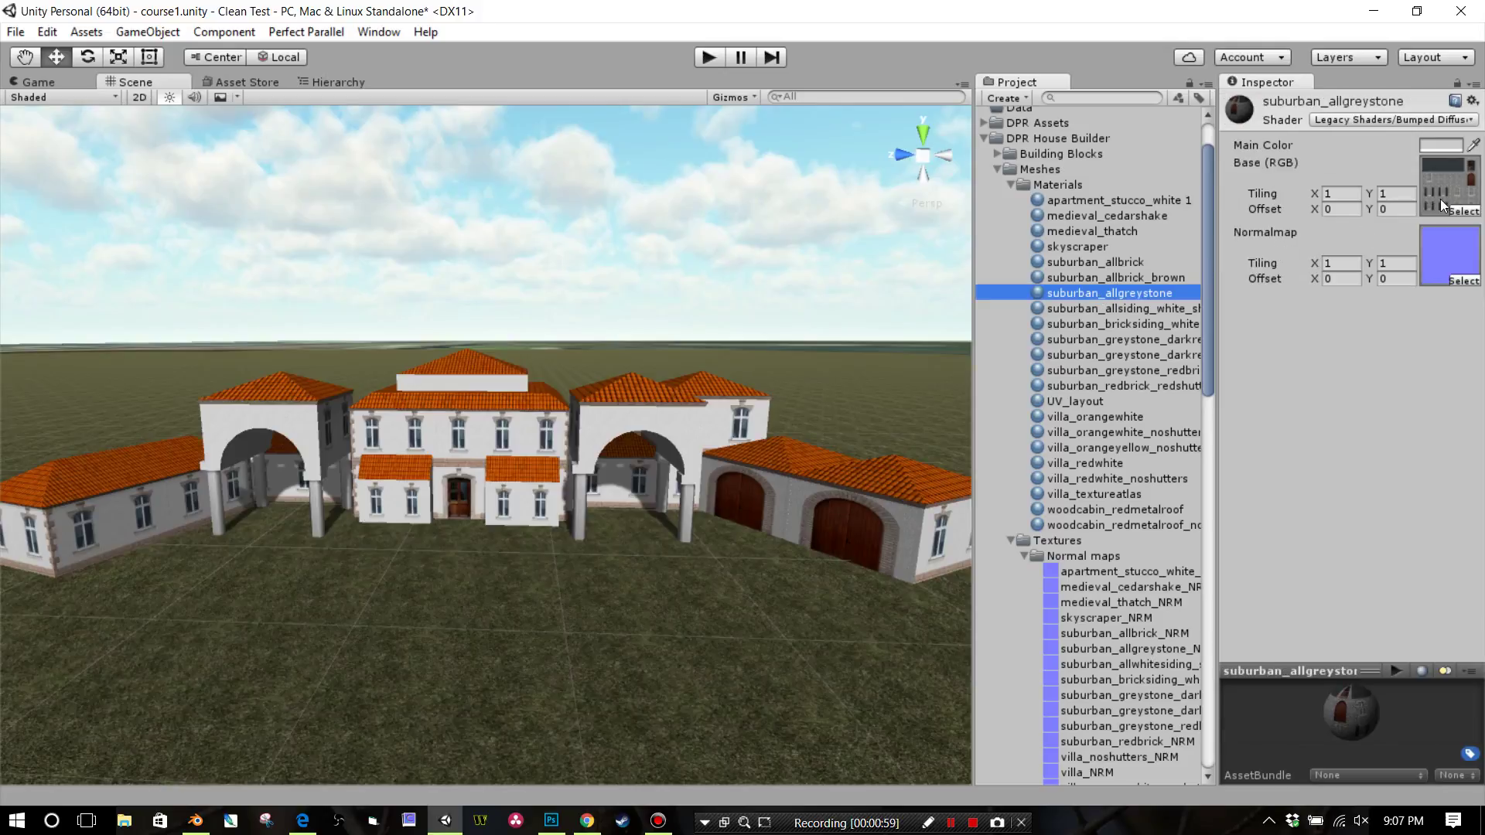
{"action": "left_click", "coordinate": [1400, 119]}
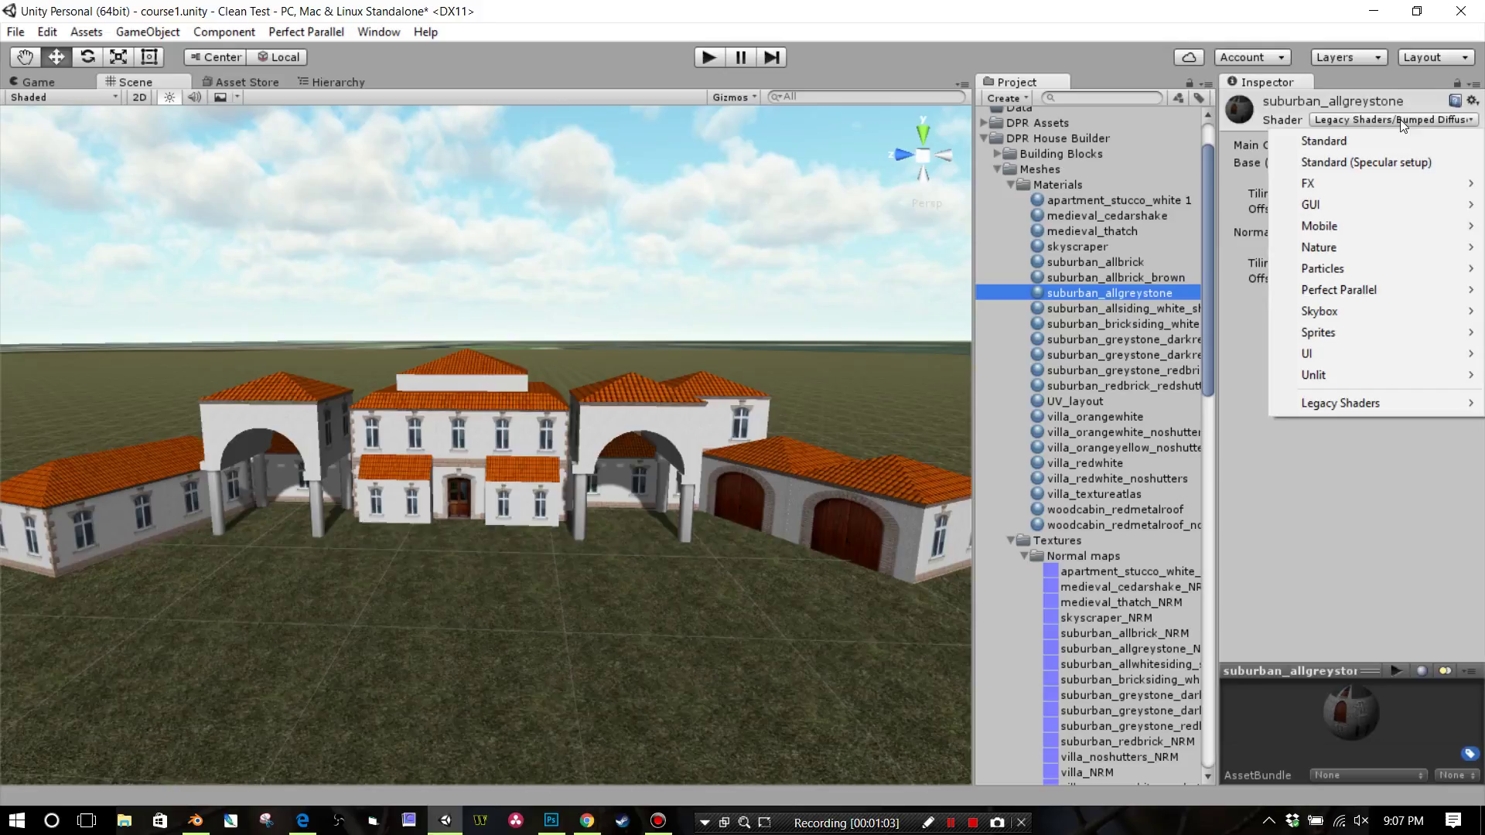
{"action": "mouse_move", "coordinate": [1353, 405]}
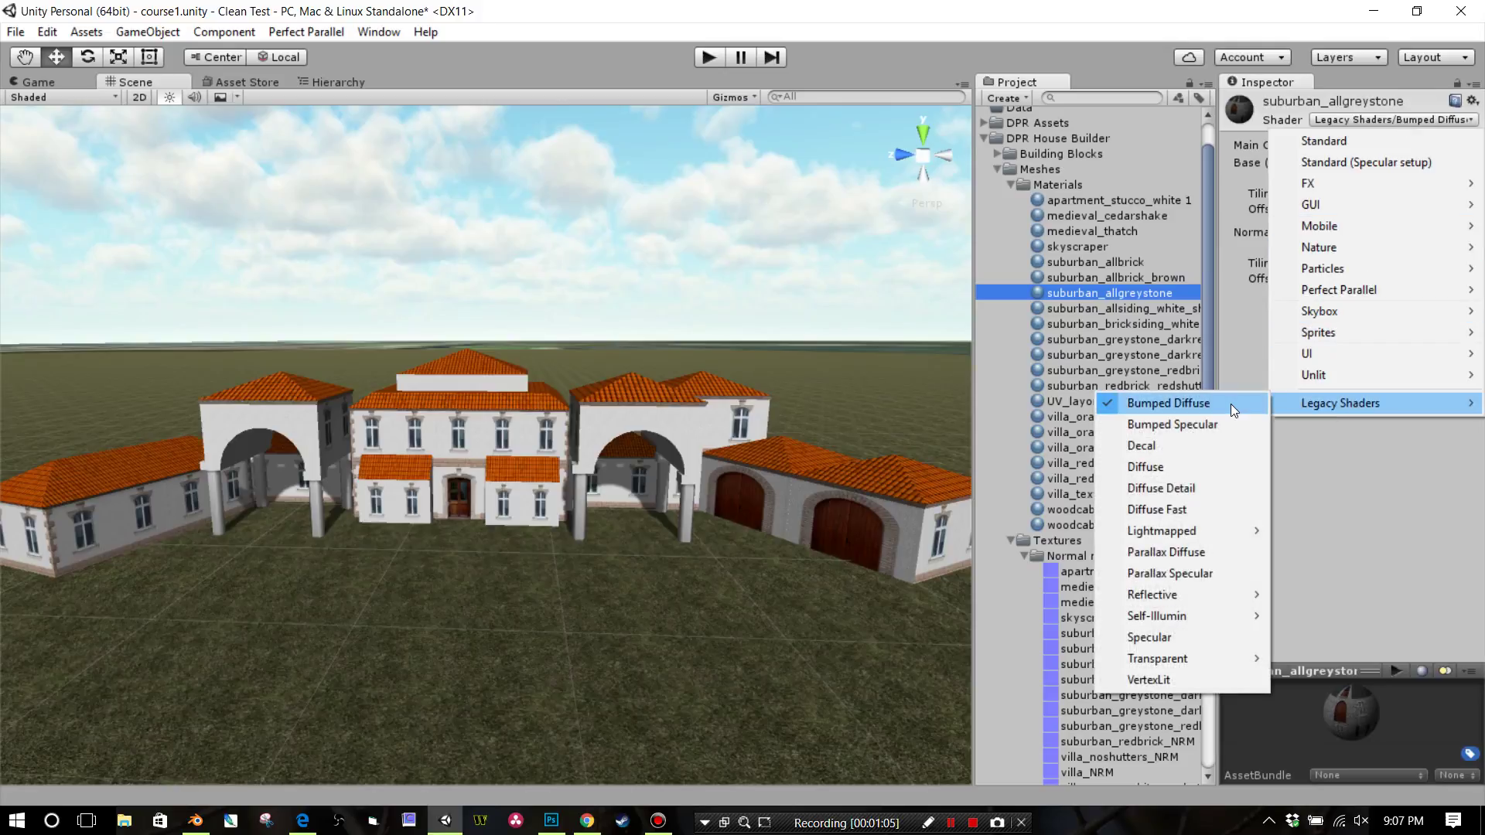
{"action": "left_click", "coordinate": [1393, 495]}
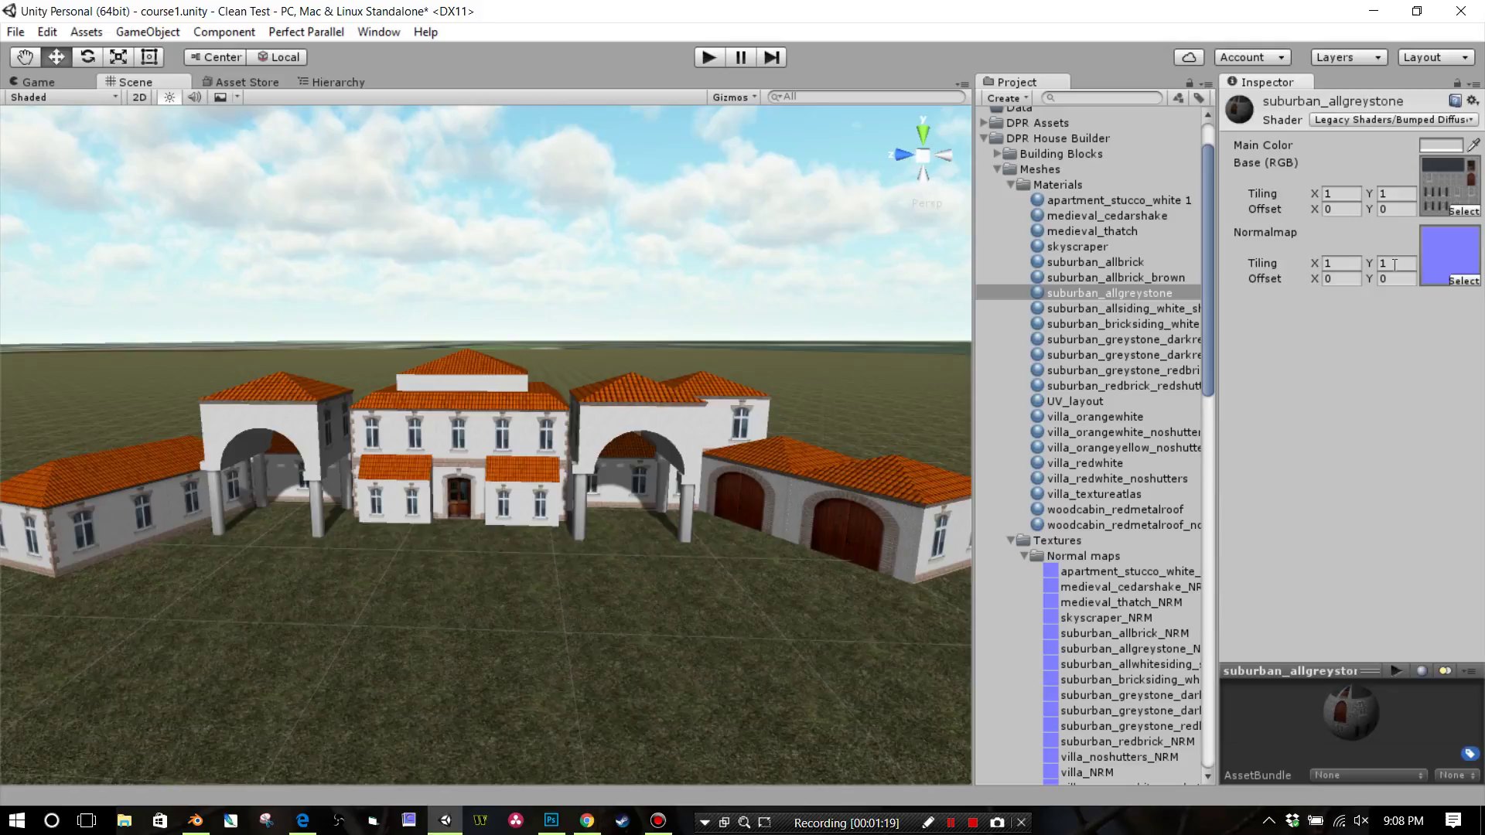
{"action": "left_click", "coordinate": [1361, 123]}
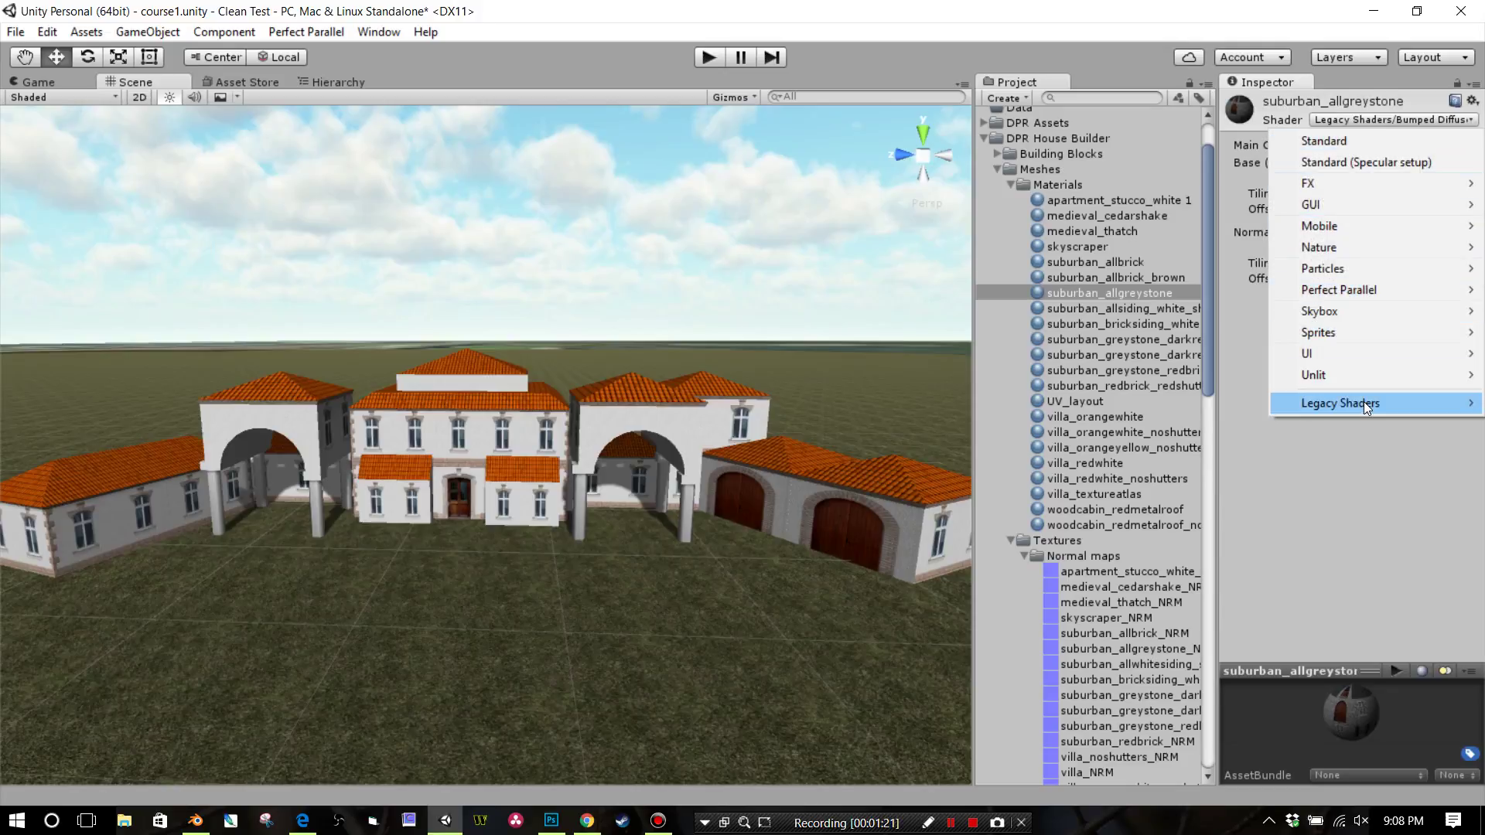
{"action": "mouse_move", "coordinate": [1363, 401]}
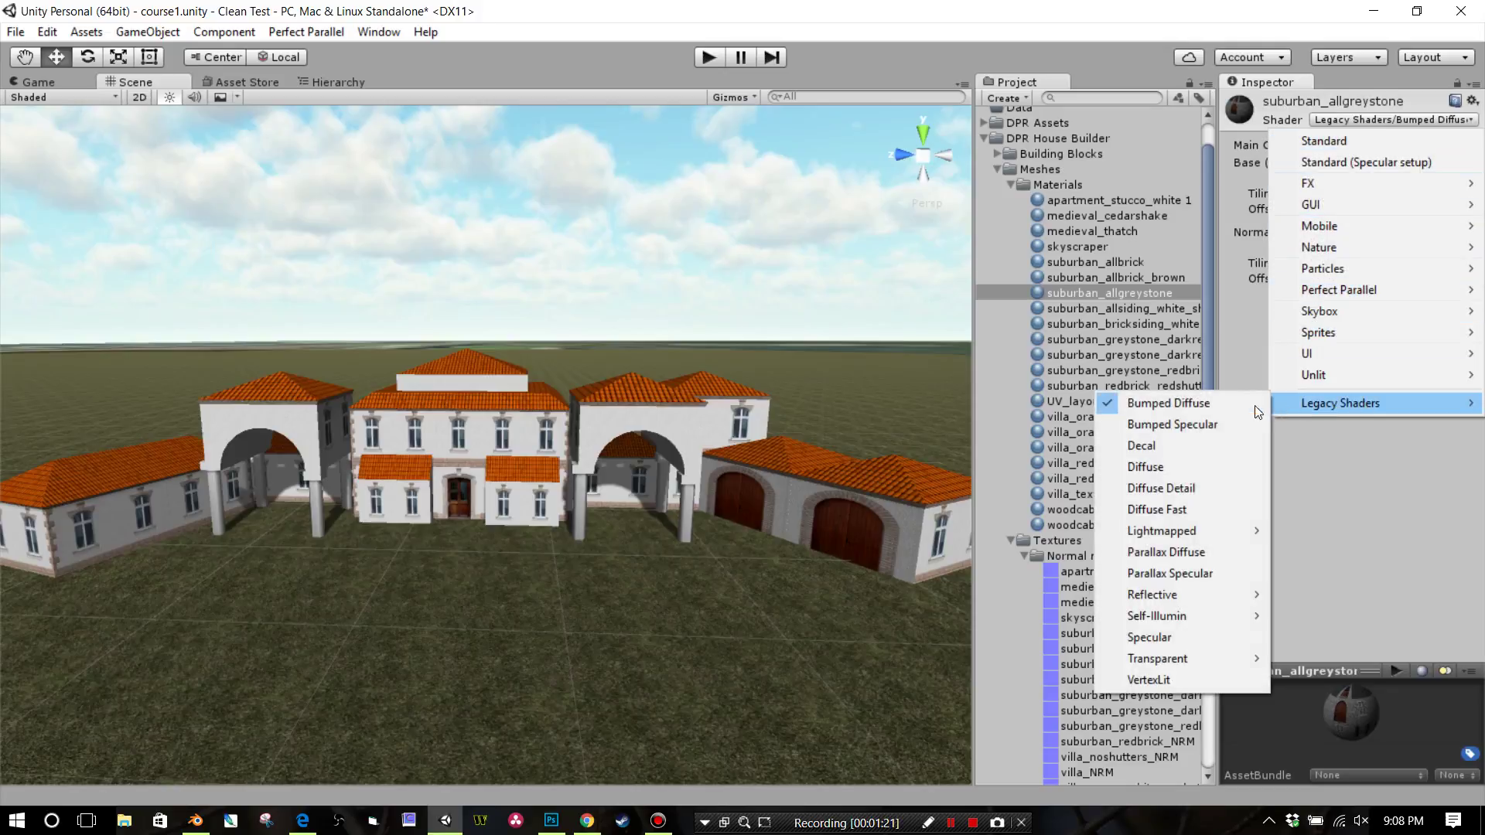
{"action": "left_click", "coordinate": [1200, 467]}
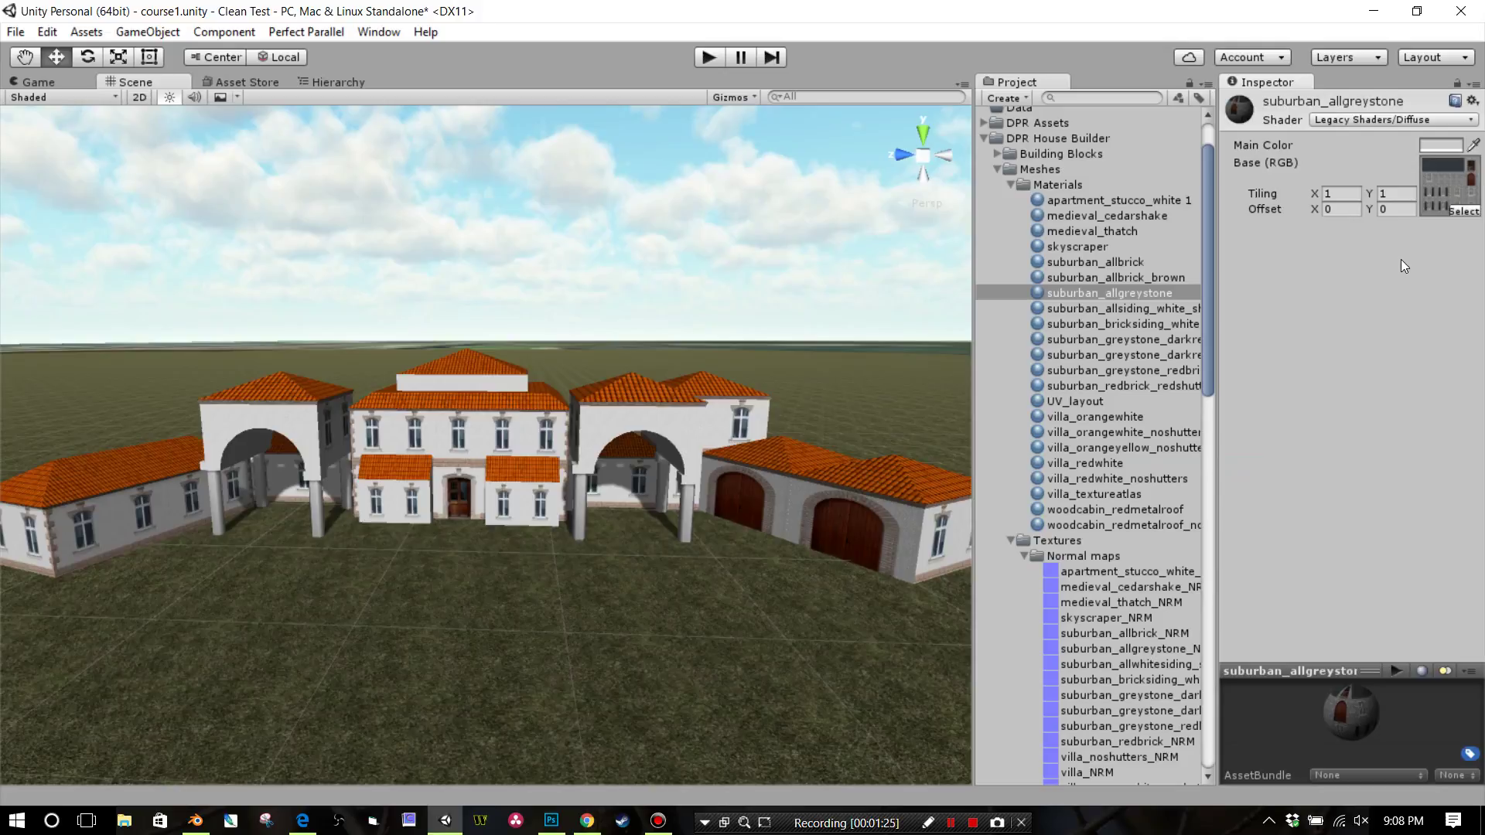
{"action": "key", "text": "ctrl+z"}
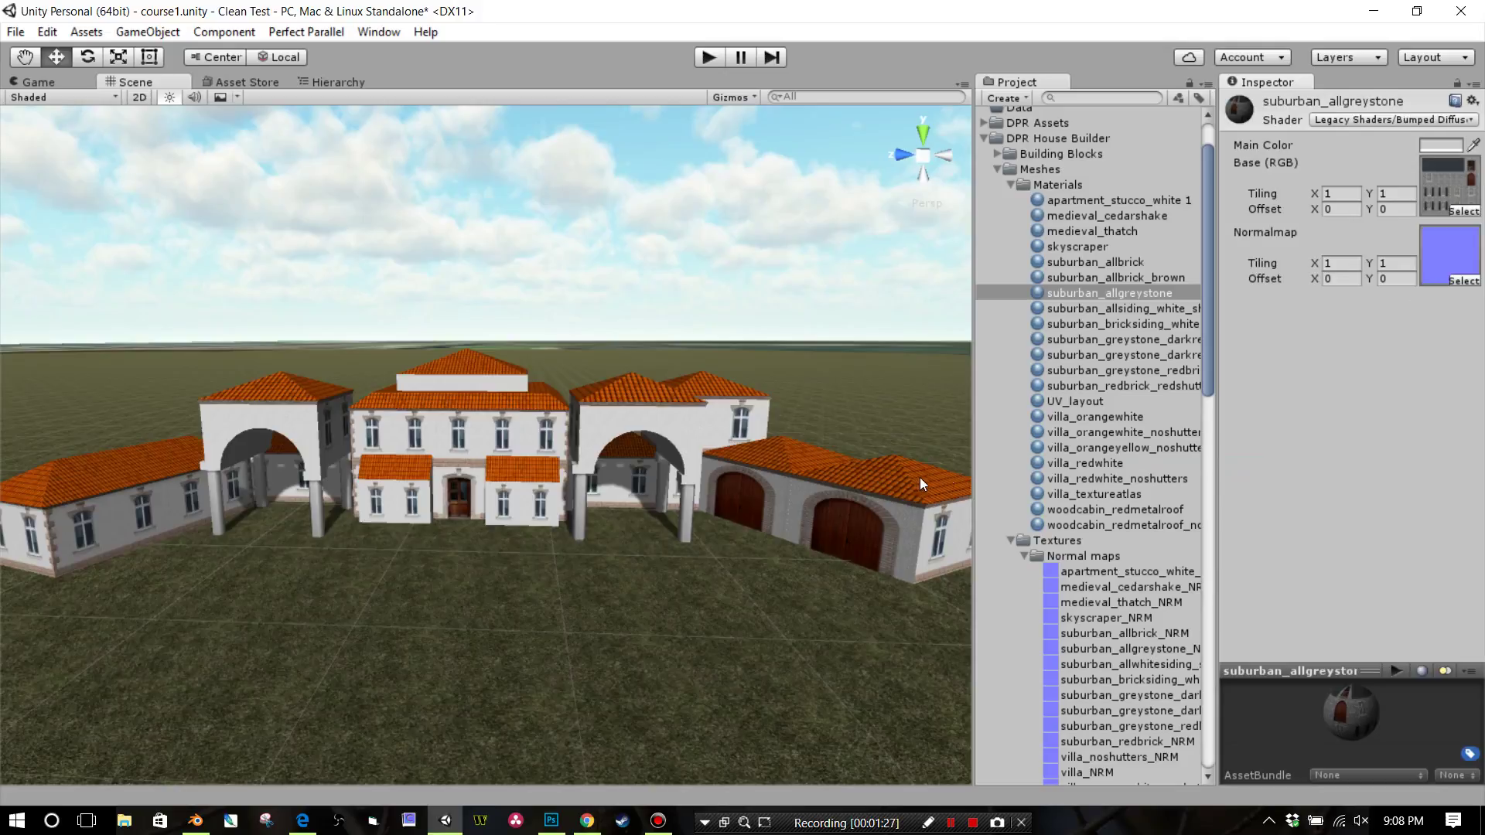
{"action": "scroll", "coordinate": [830, 508], "scroll_direction": "up", "scroll_amount": 8}
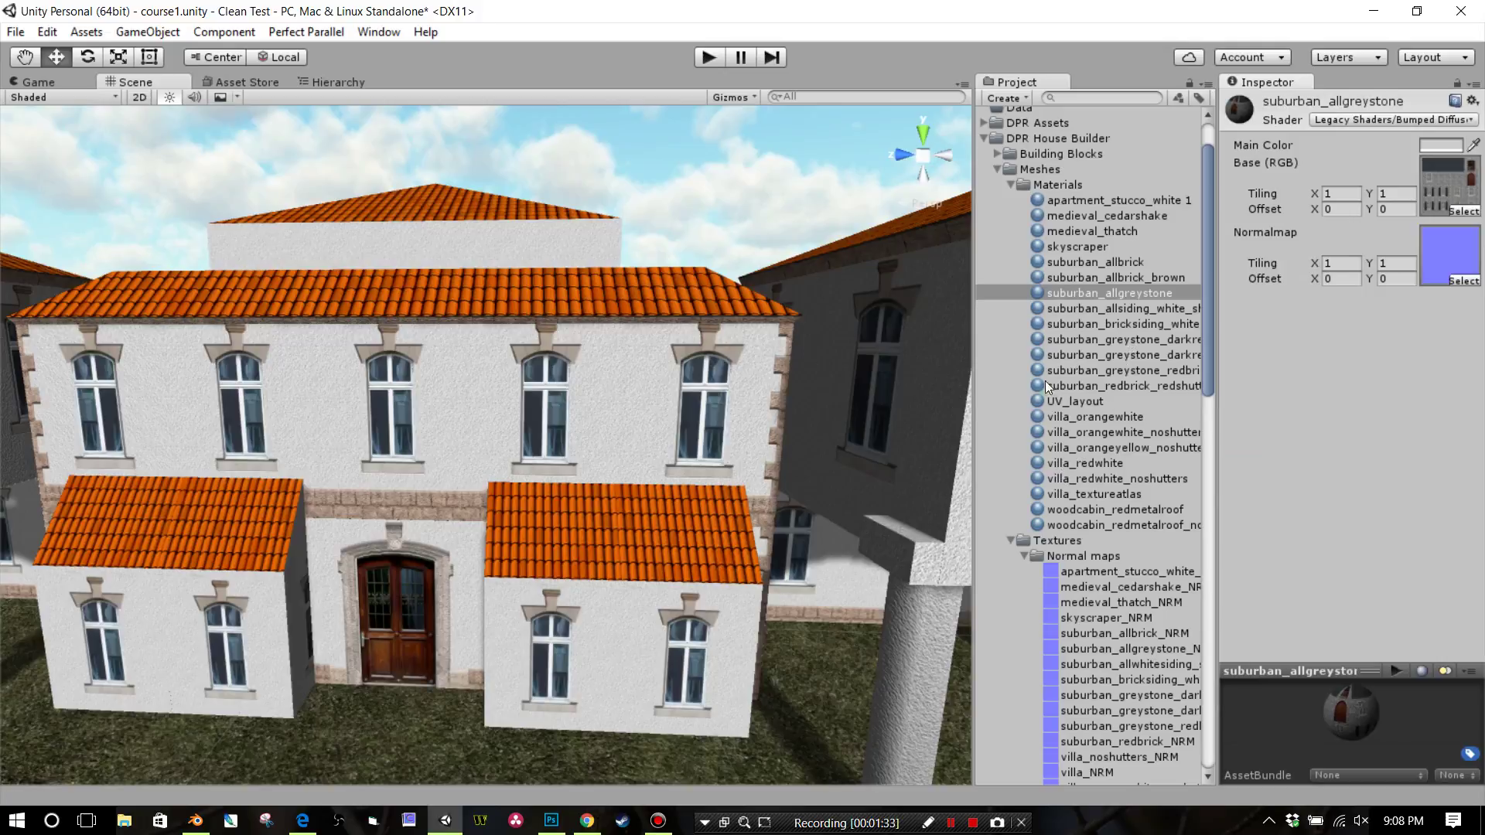
{"action": "scroll", "coordinate": [809, 452], "scroll_direction": "down", "scroll_amount": 5}
{"action": "scroll", "coordinate": [804, 453], "scroll_direction": "up", "scroll_amount": 2}
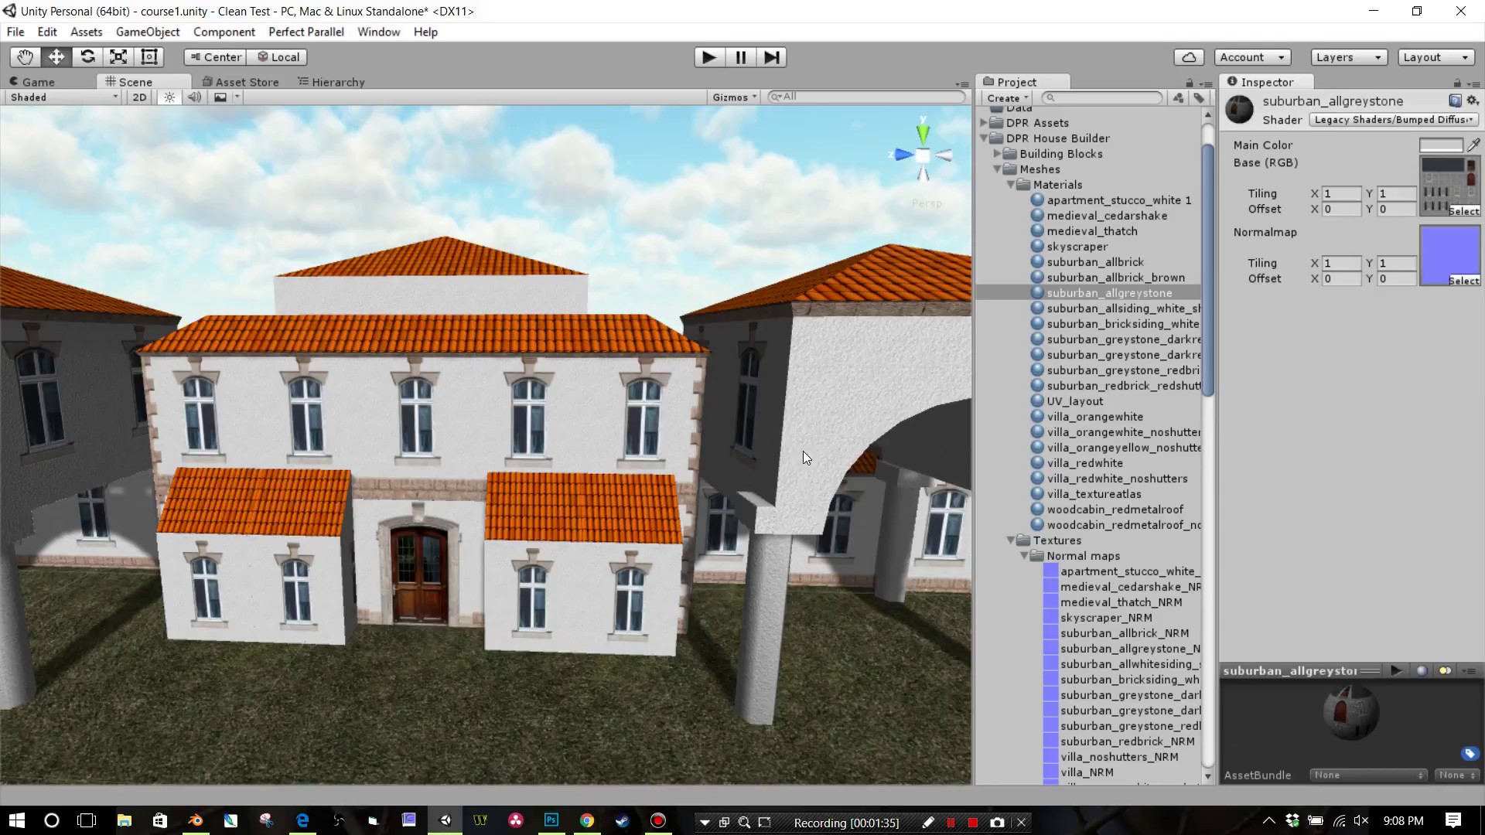
Inspect villa_orangewhite_noshutters's shader list and select the Orange White Mansion building.
{"action": "left_click", "coordinate": [1134, 431]}
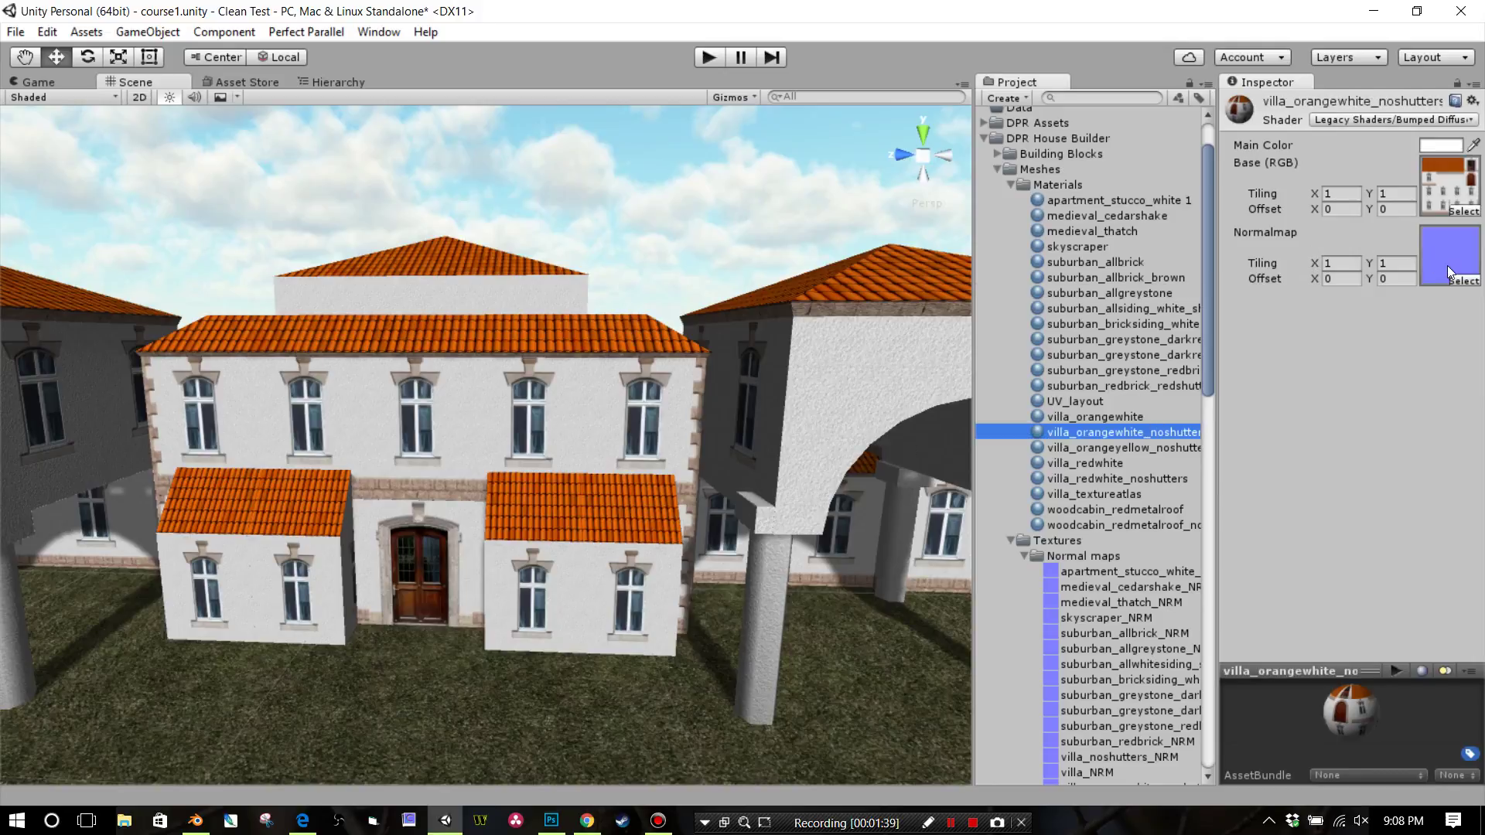
{"action": "left_click", "coordinate": [1376, 117]}
{"action": "mouse_move", "coordinate": [1349, 389]}
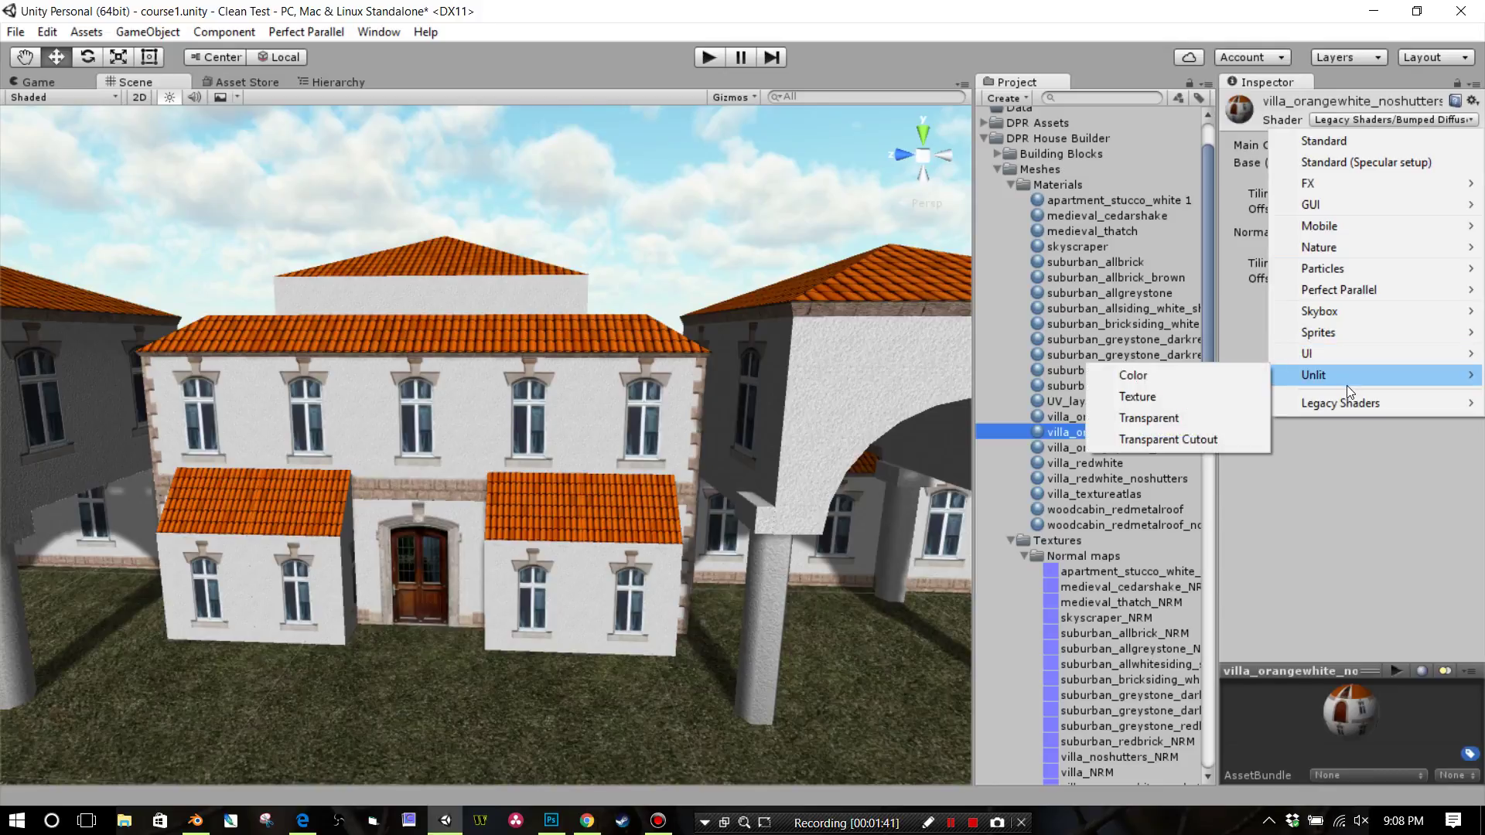
{"action": "left_click", "coordinate": [732, 452]}
{"action": "left_click", "coordinate": [723, 456]}
{"action": "scroll", "coordinate": [717, 461], "scroll_direction": "up", "scroll_amount": 4}
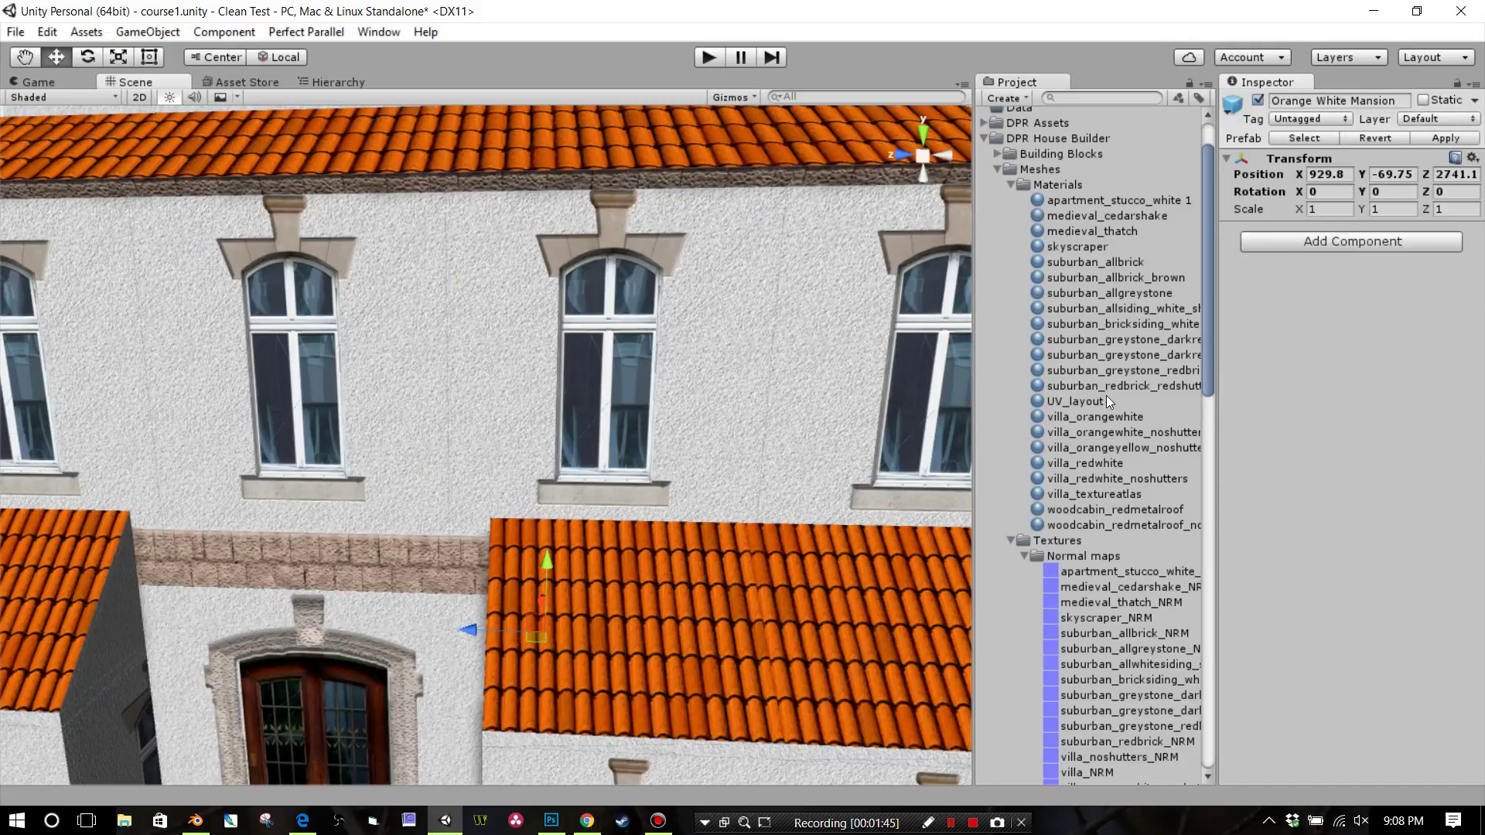
Switch villa_orangewhite_noshutters to Legacy Diffuse, then to Bumped Diffuse, and view the villa.
{"action": "left_click", "coordinate": [1111, 431]}
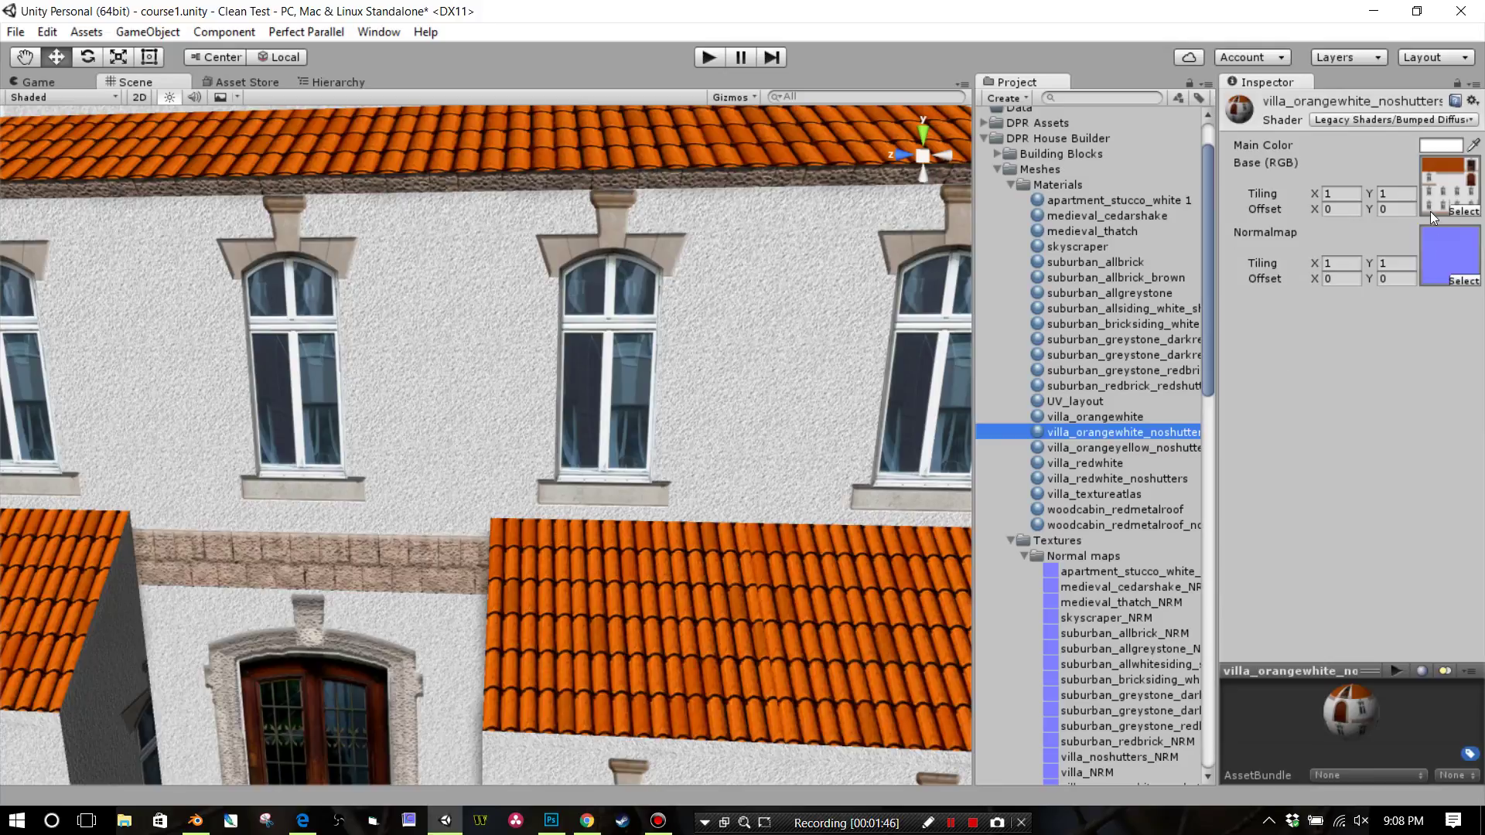
{"action": "left_click", "coordinate": [1399, 122]}
{"action": "mouse_move", "coordinate": [1385, 403]}
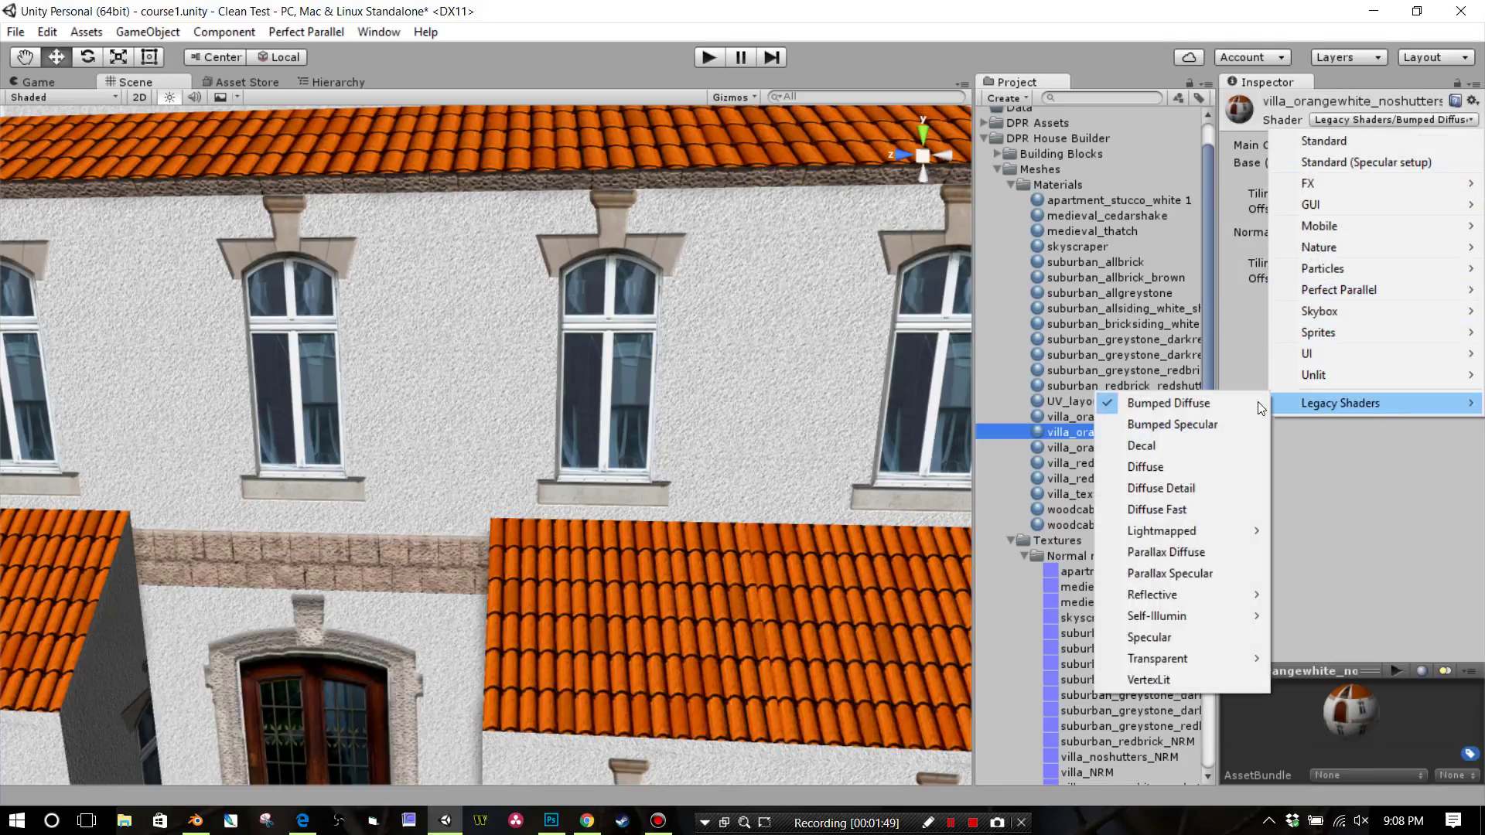
{"action": "left_click", "coordinate": [1204, 466]}
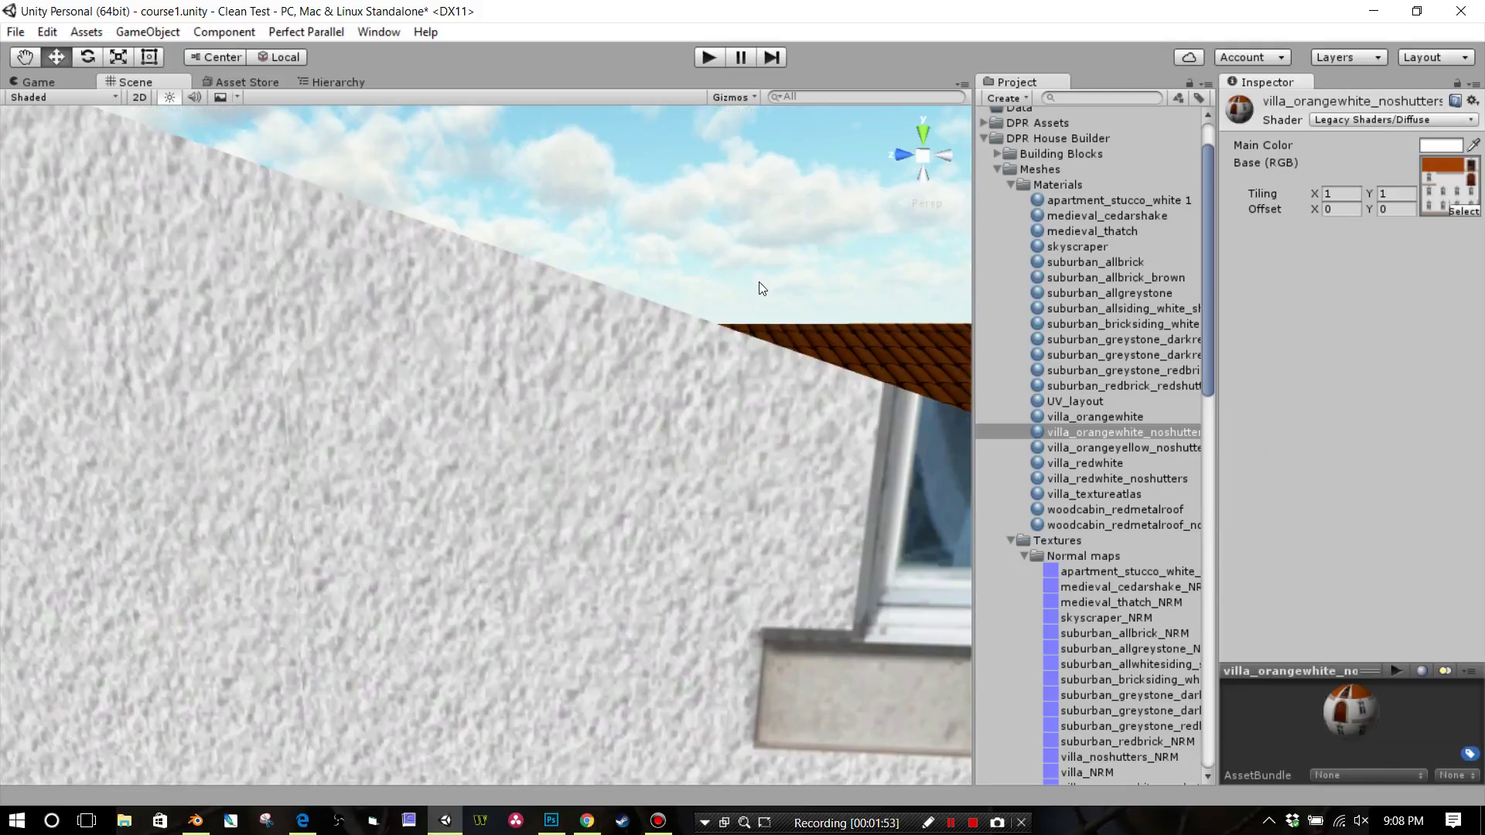
{"action": "mouse_move", "coordinate": [759, 282]}
{"action": "left_mouse_down"}
{"action": "mouse_move", "coordinate": [730, 321]}
{"action": "mouse_move", "coordinate": [715, 308]}
{"action": "mouse_move", "coordinate": [742, 279]}
{"action": "left_mouse_up"}
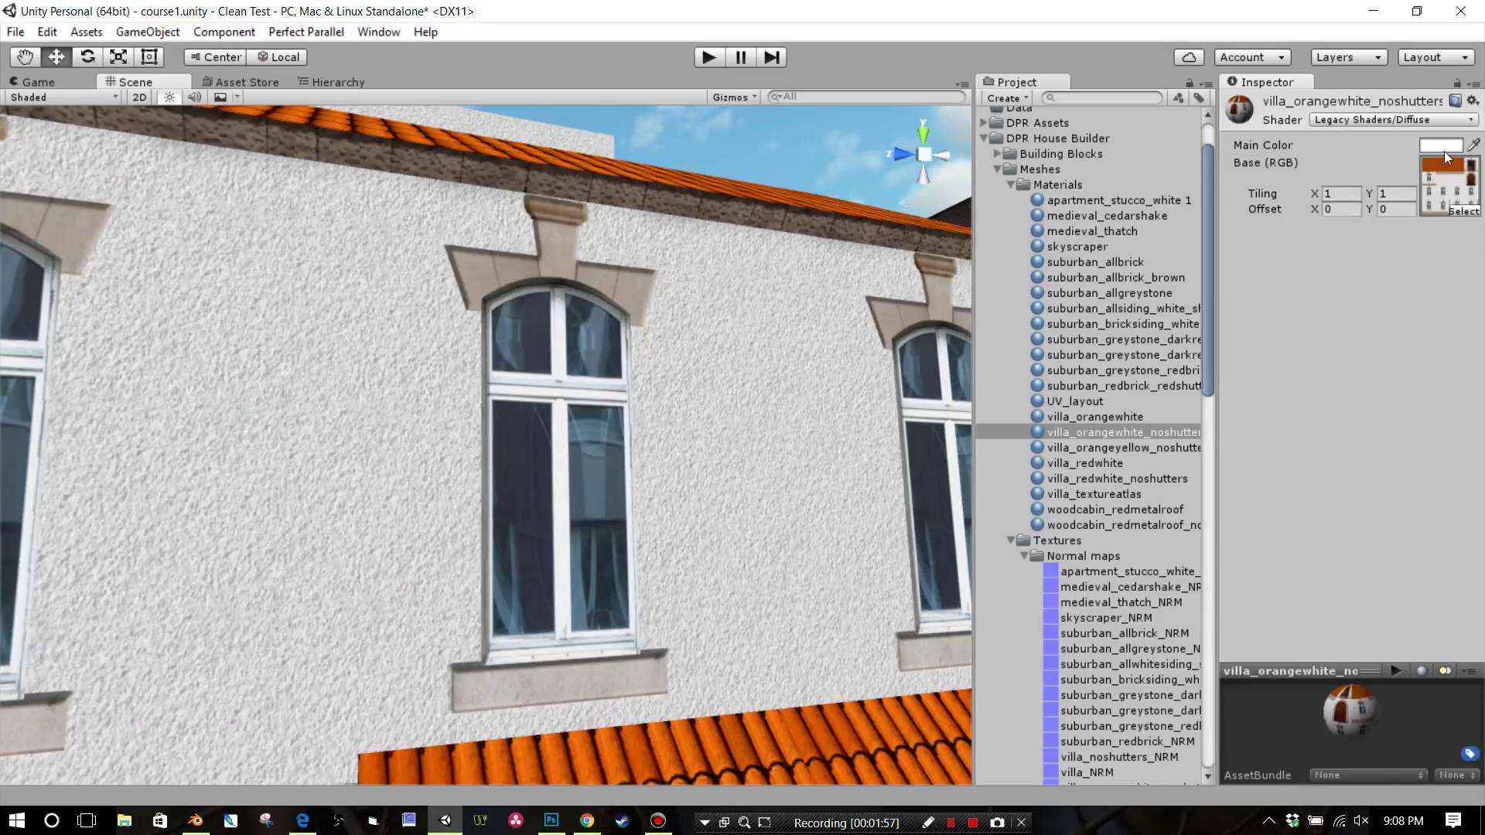
{"action": "left_click", "coordinate": [1432, 119]}
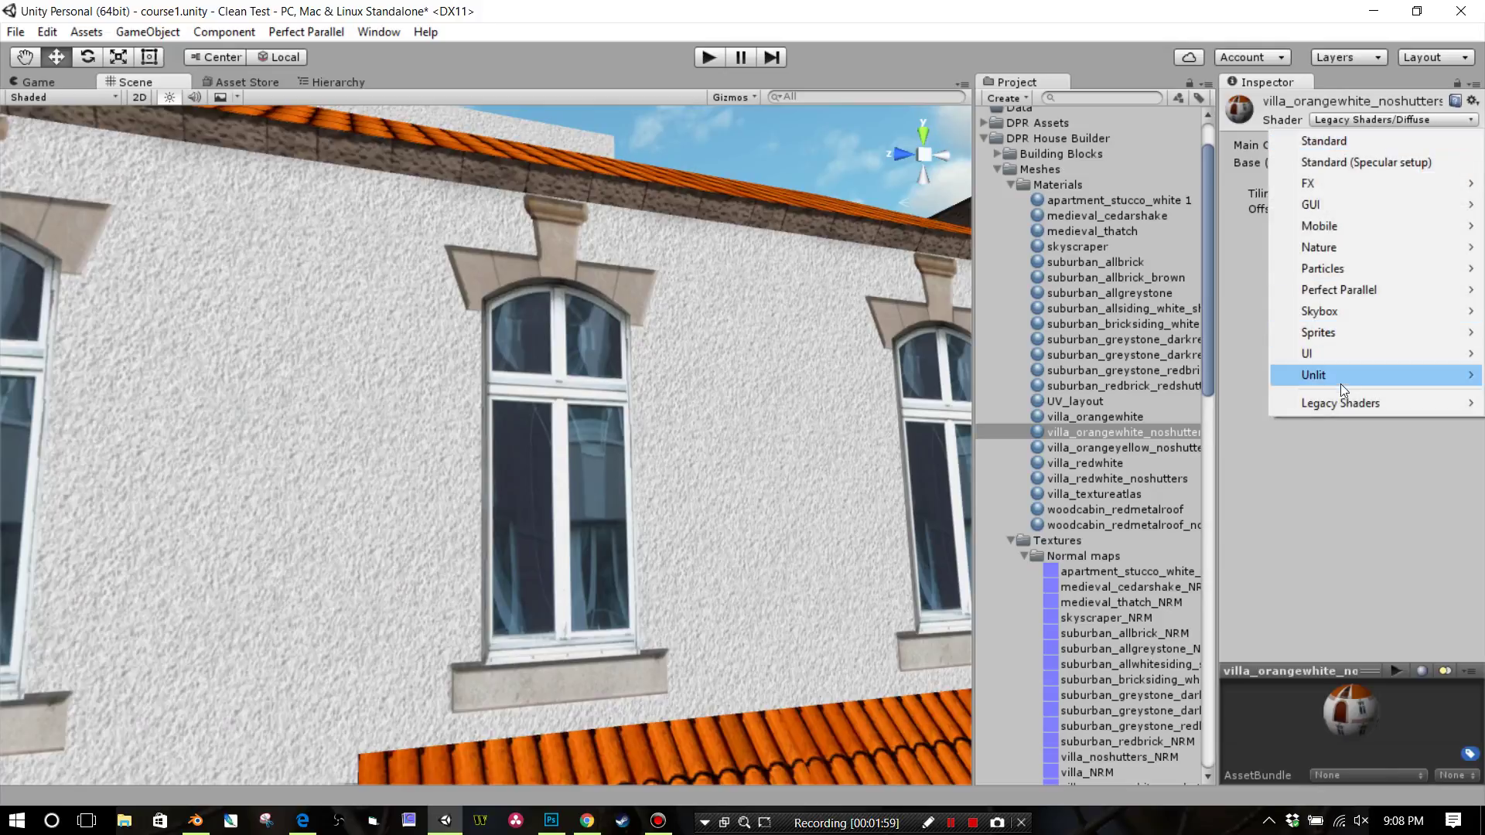
{"action": "mouse_move", "coordinate": [1346, 403]}
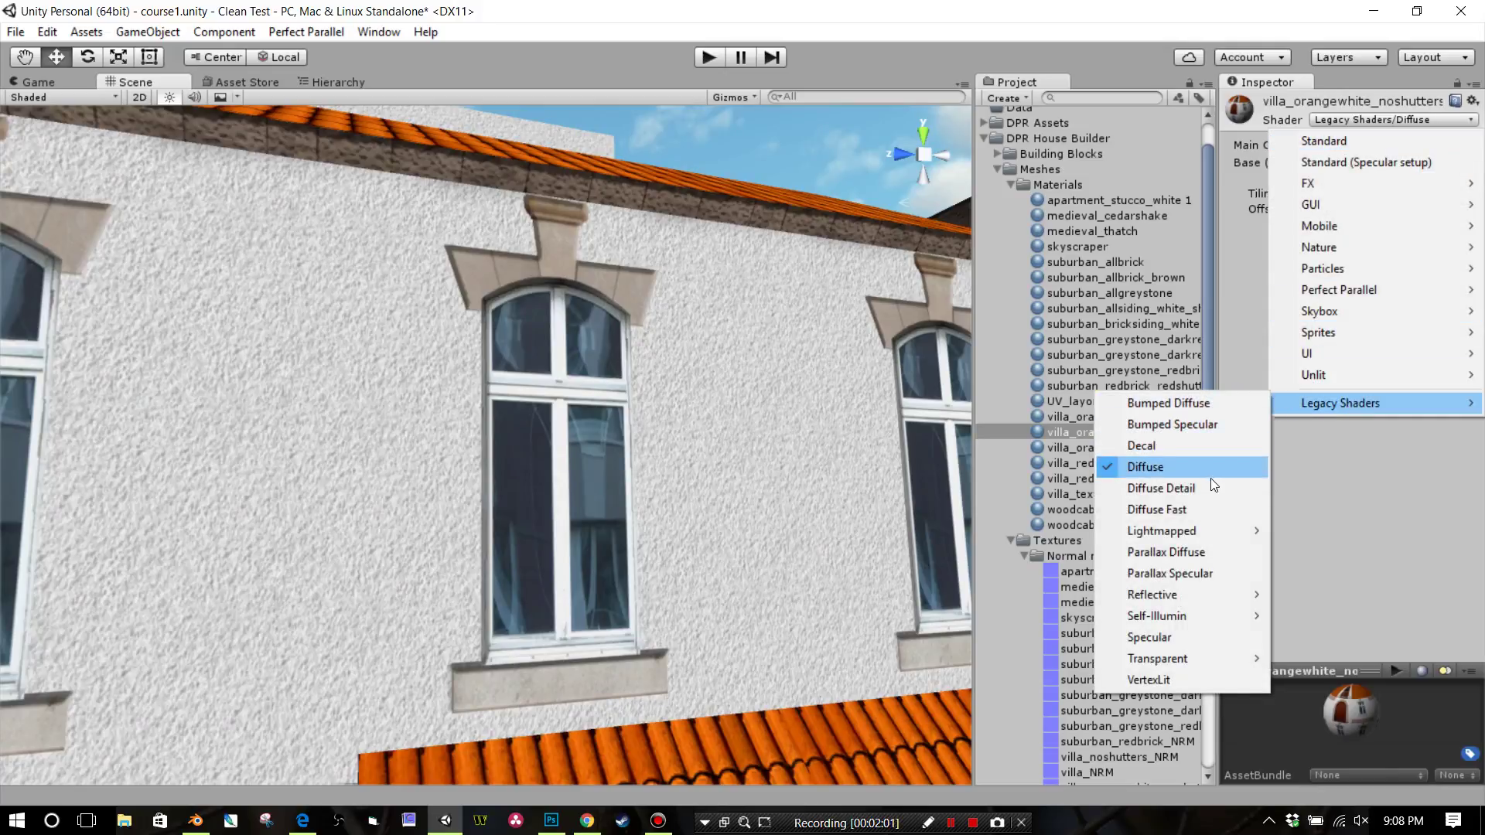
{"action": "left_click", "coordinate": [1209, 405]}
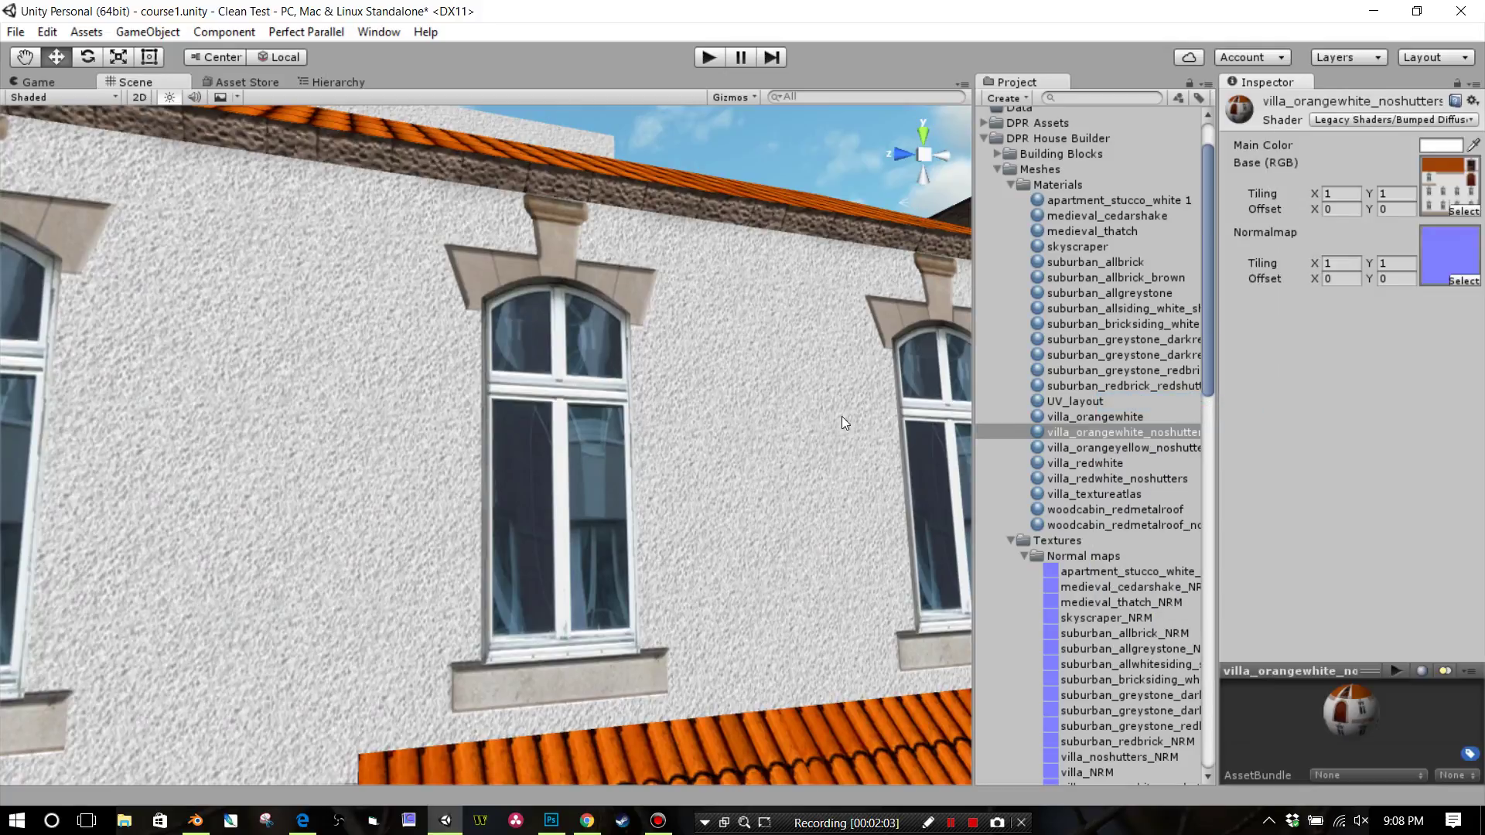
{"action": "left_click_drag", "start_coordinate": [842, 416], "coordinate": [706, 539]}
{"action": "scroll", "coordinate": [684, 571], "scroll_direction": "down", "scroll_amount": 6}
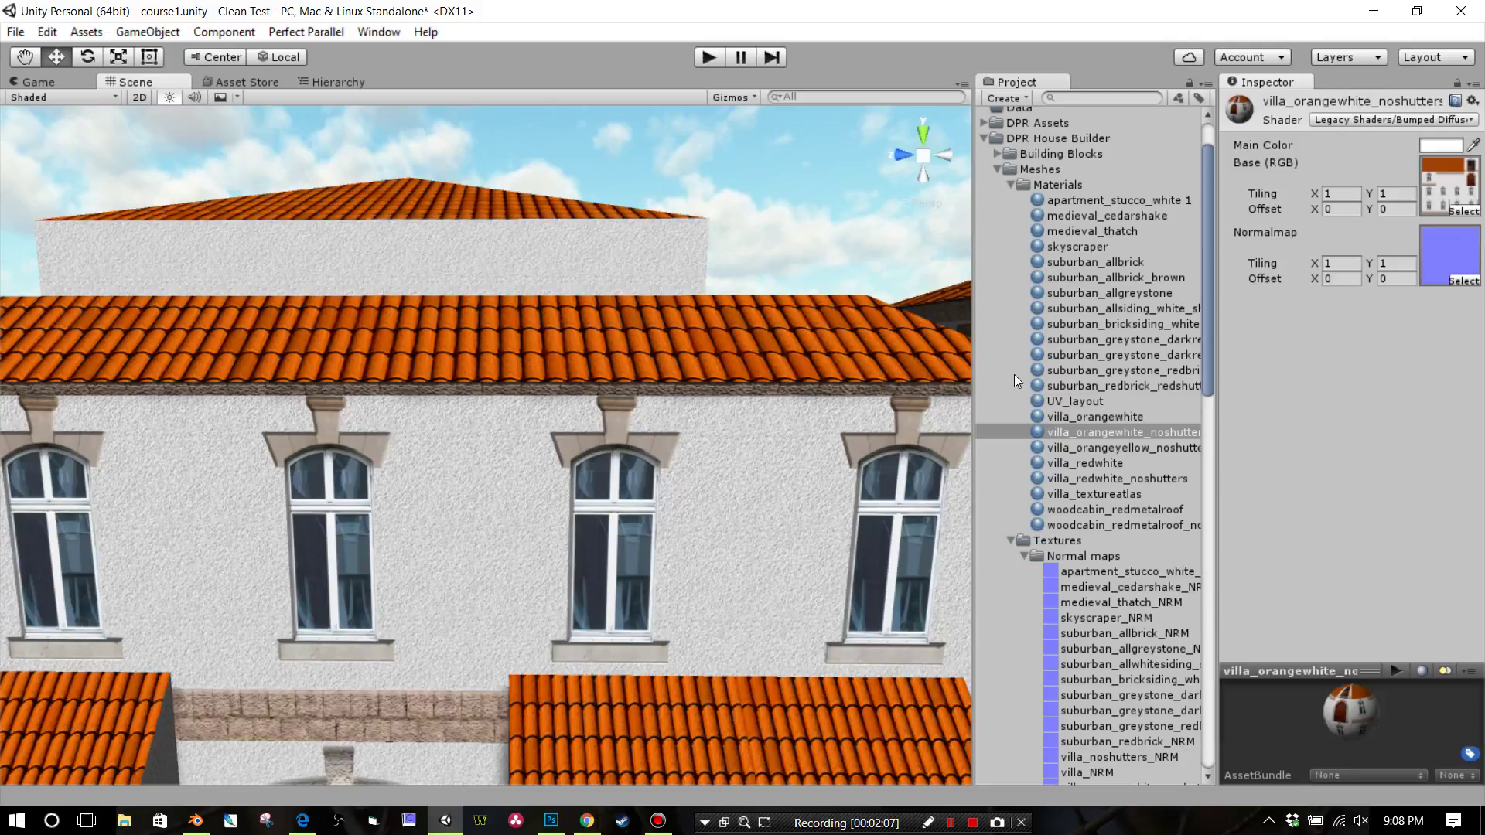
{"action": "scroll", "coordinate": [843, 455], "scroll_direction": "up", "scroll_amount": 8}
{"action": "scroll", "coordinate": [842, 452], "scroll_direction": "down", "scroll_amount": 10}
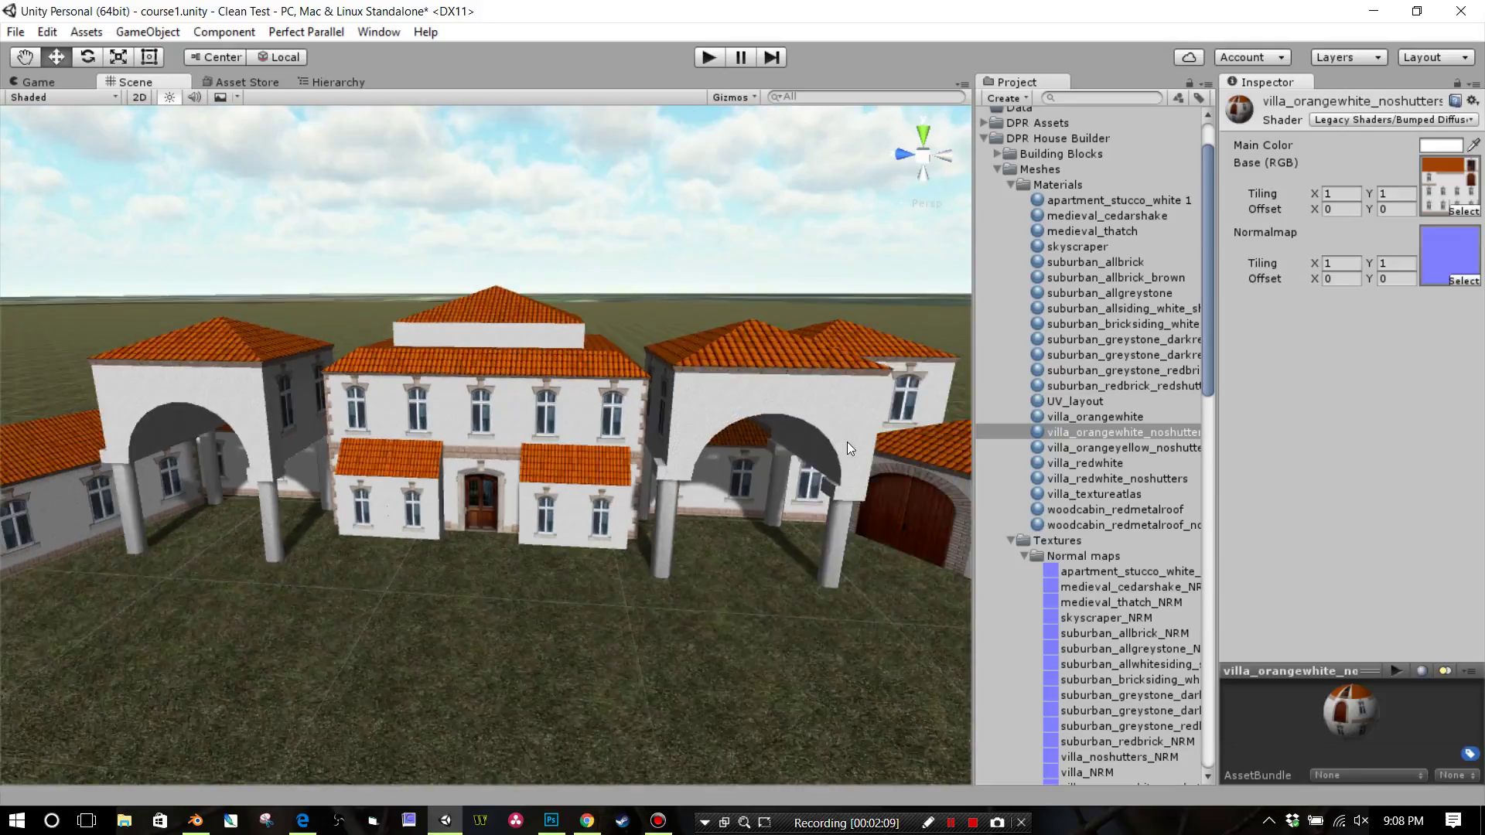
{"action": "left_click_drag", "start_coordinate": [852, 437], "coordinate": [882, 410]}
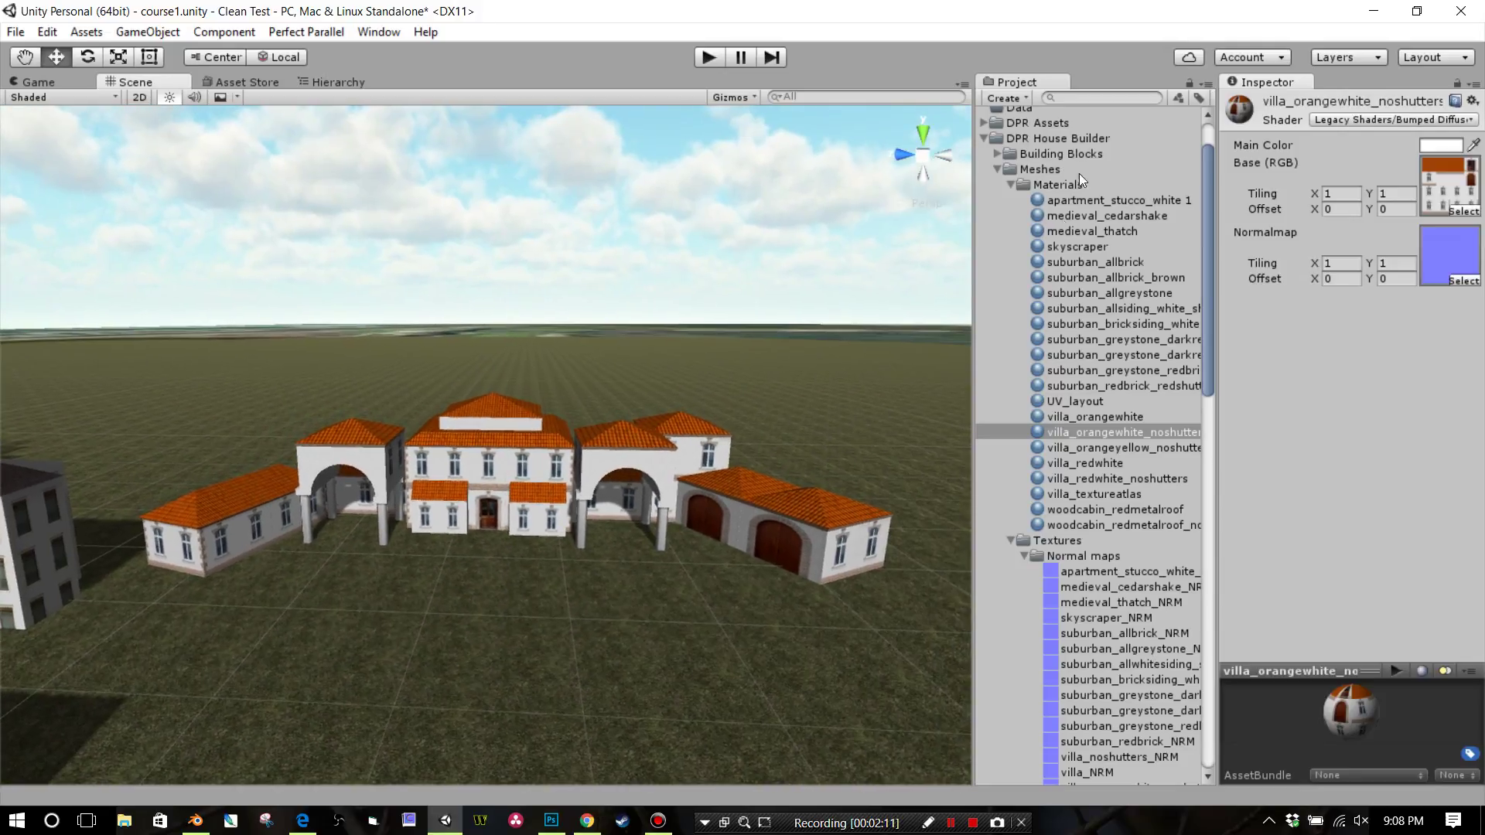
Collapse the project folders and open texturegenerator in Photoshop.
{"action": "left_click", "coordinate": [1011, 184]}
{"action": "left_click", "coordinate": [1025, 216]}
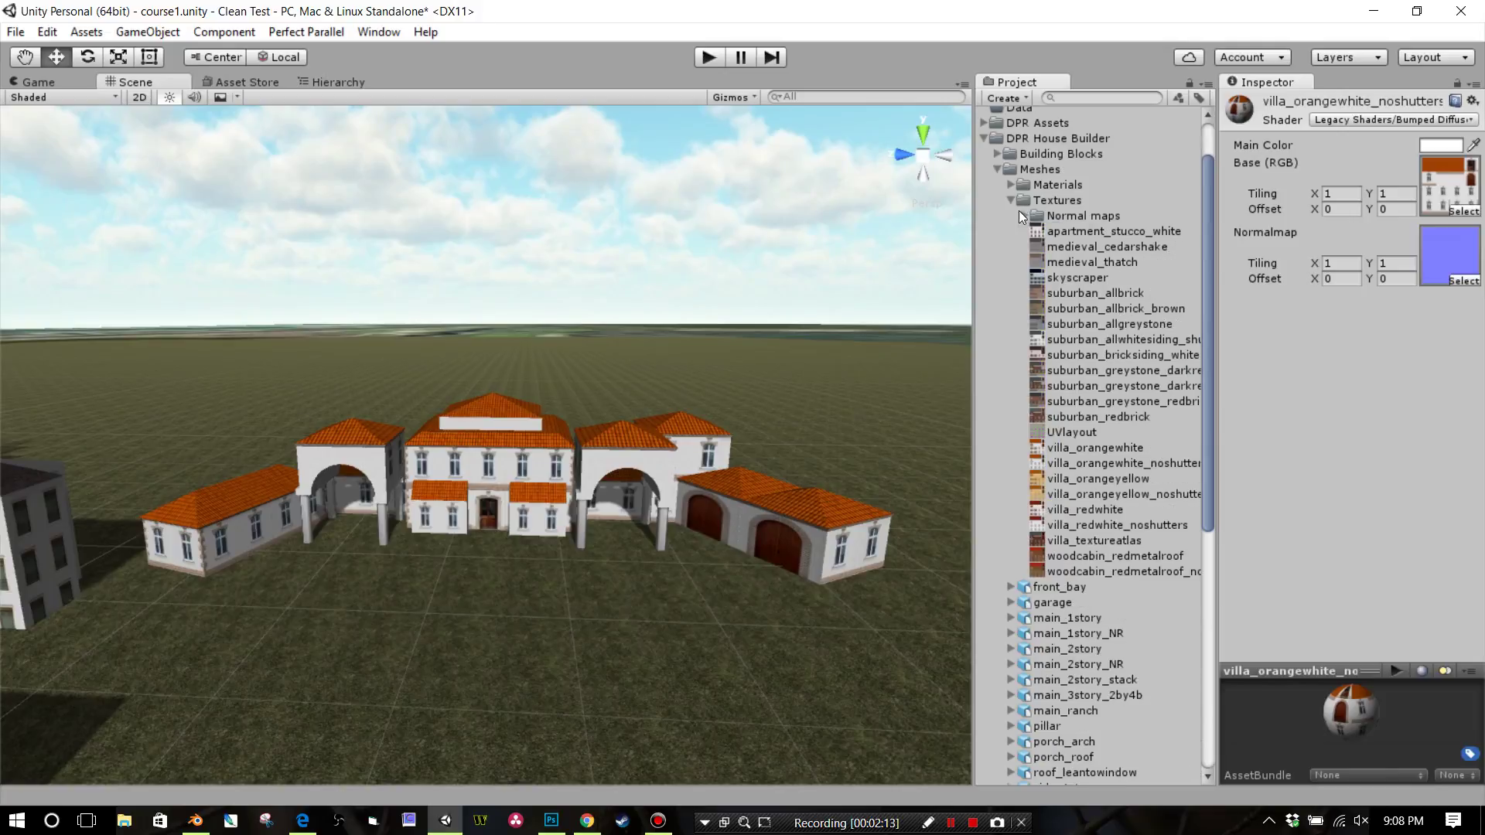
{"action": "left_click", "coordinate": [1015, 201]}
{"action": "left_click", "coordinate": [1009, 201]}
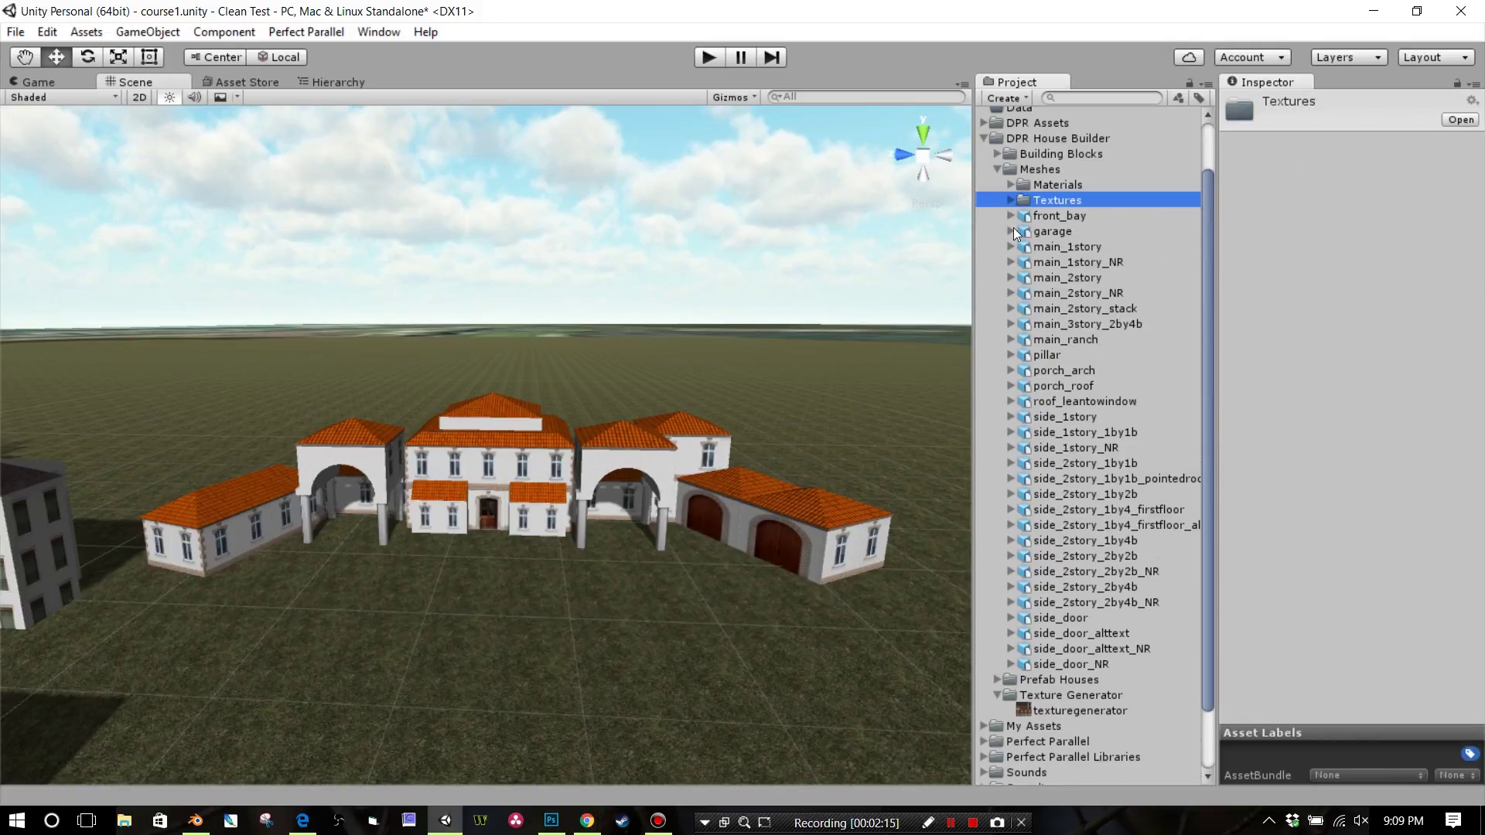
{"action": "left_click", "coordinate": [997, 169]}
{"action": "left_click", "coordinate": [1055, 272]}
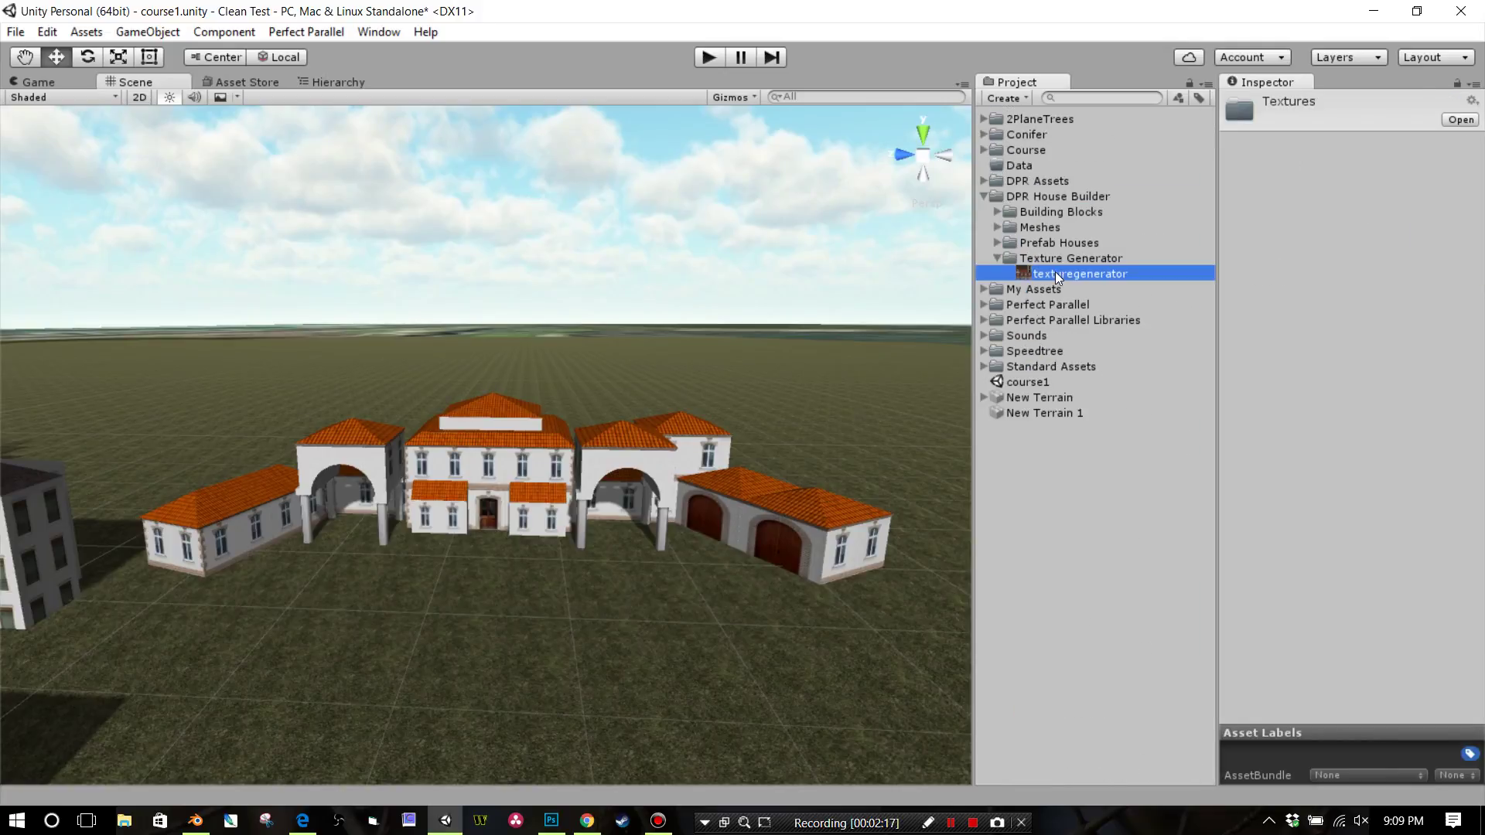
{"action": "right_click", "coordinate": [1092, 272]}
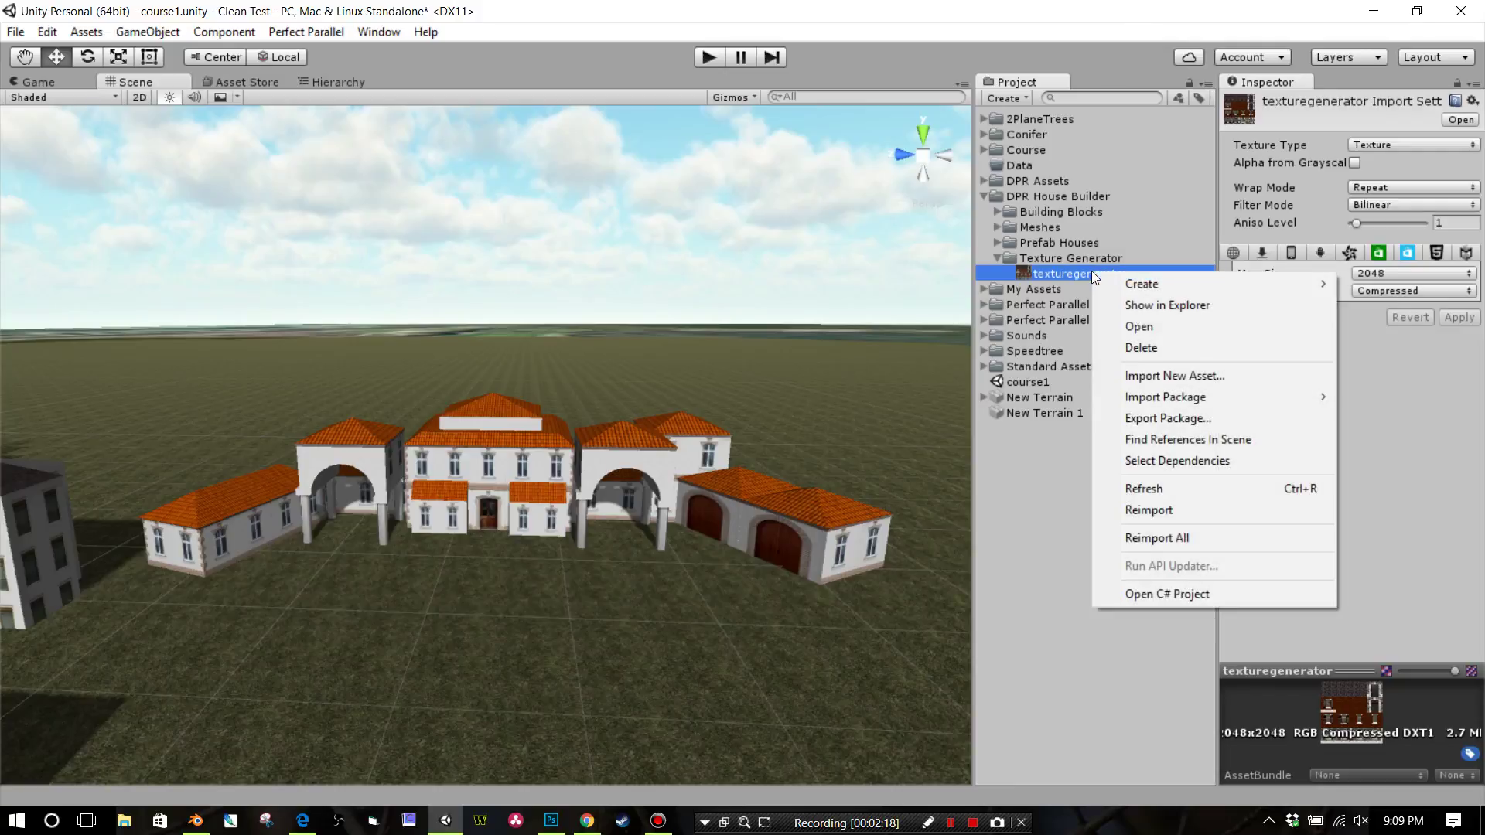
{"action": "left_click", "coordinate": [1152, 326]}
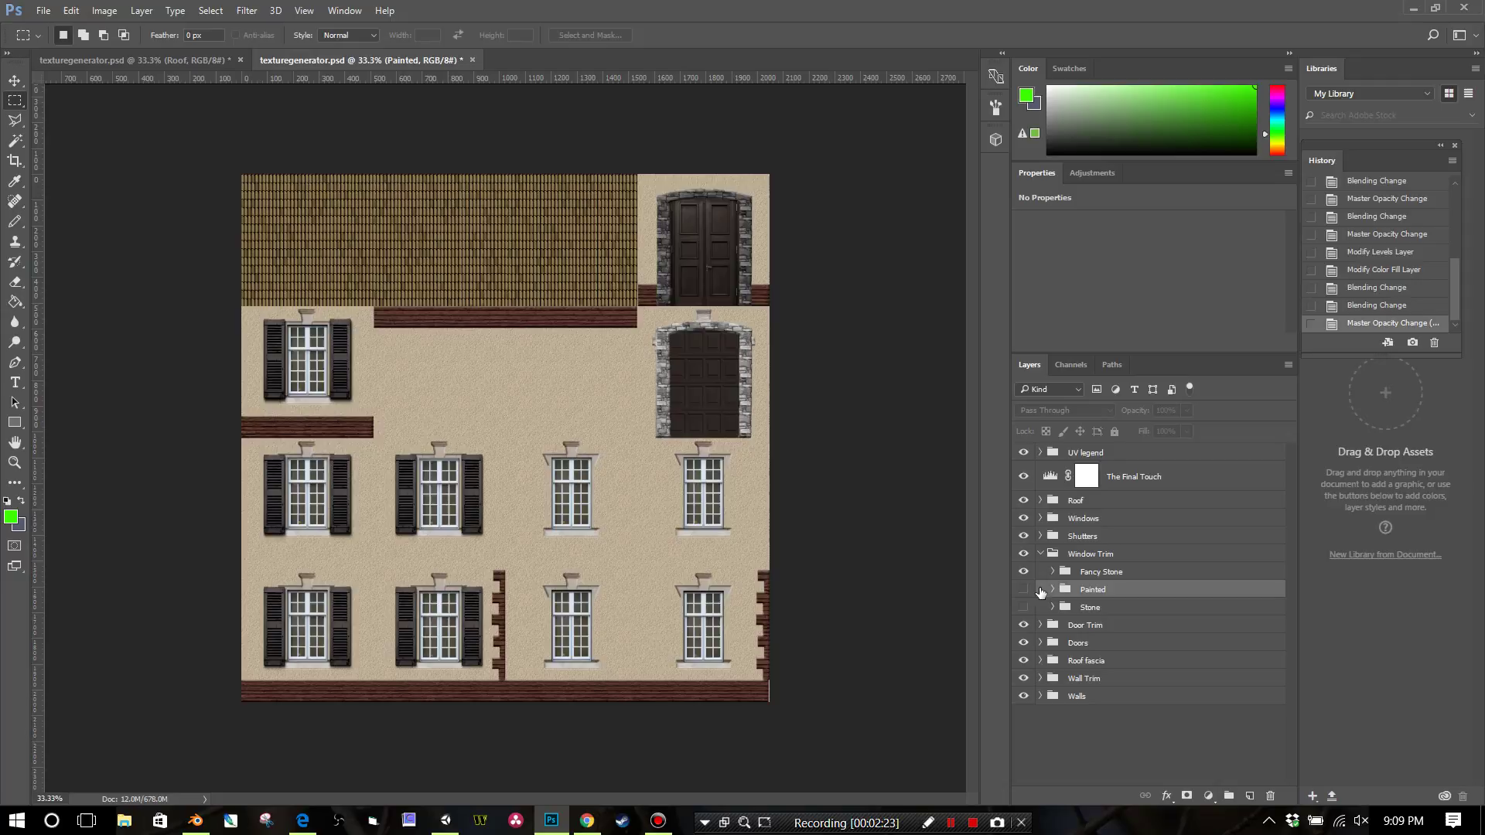
Collapse the Window Trim group and expand the UV legend group.
{"action": "left_click", "coordinate": [1041, 554]}
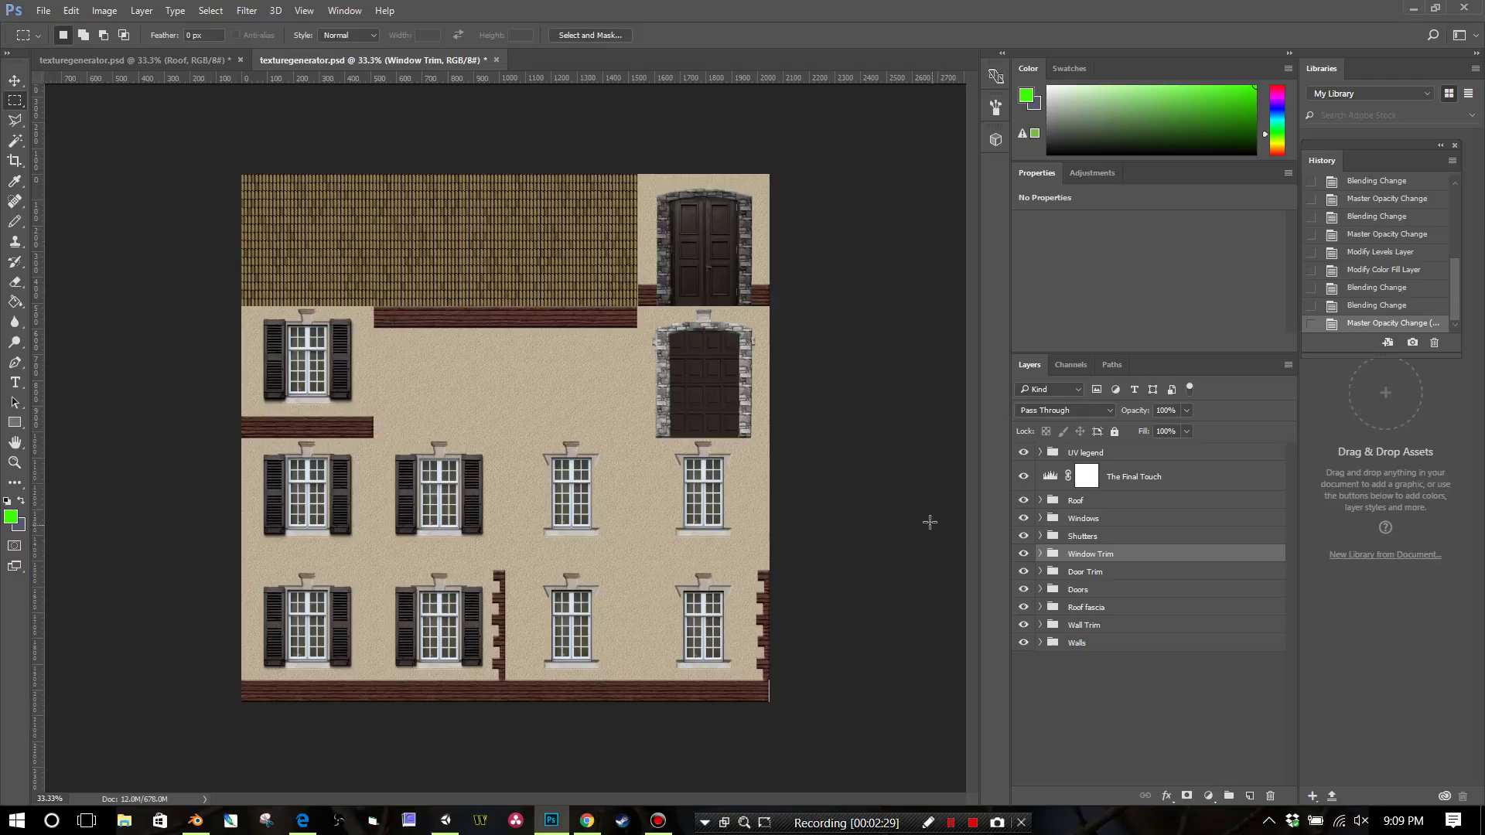
{"action": "left_click", "coordinate": [1042, 452]}
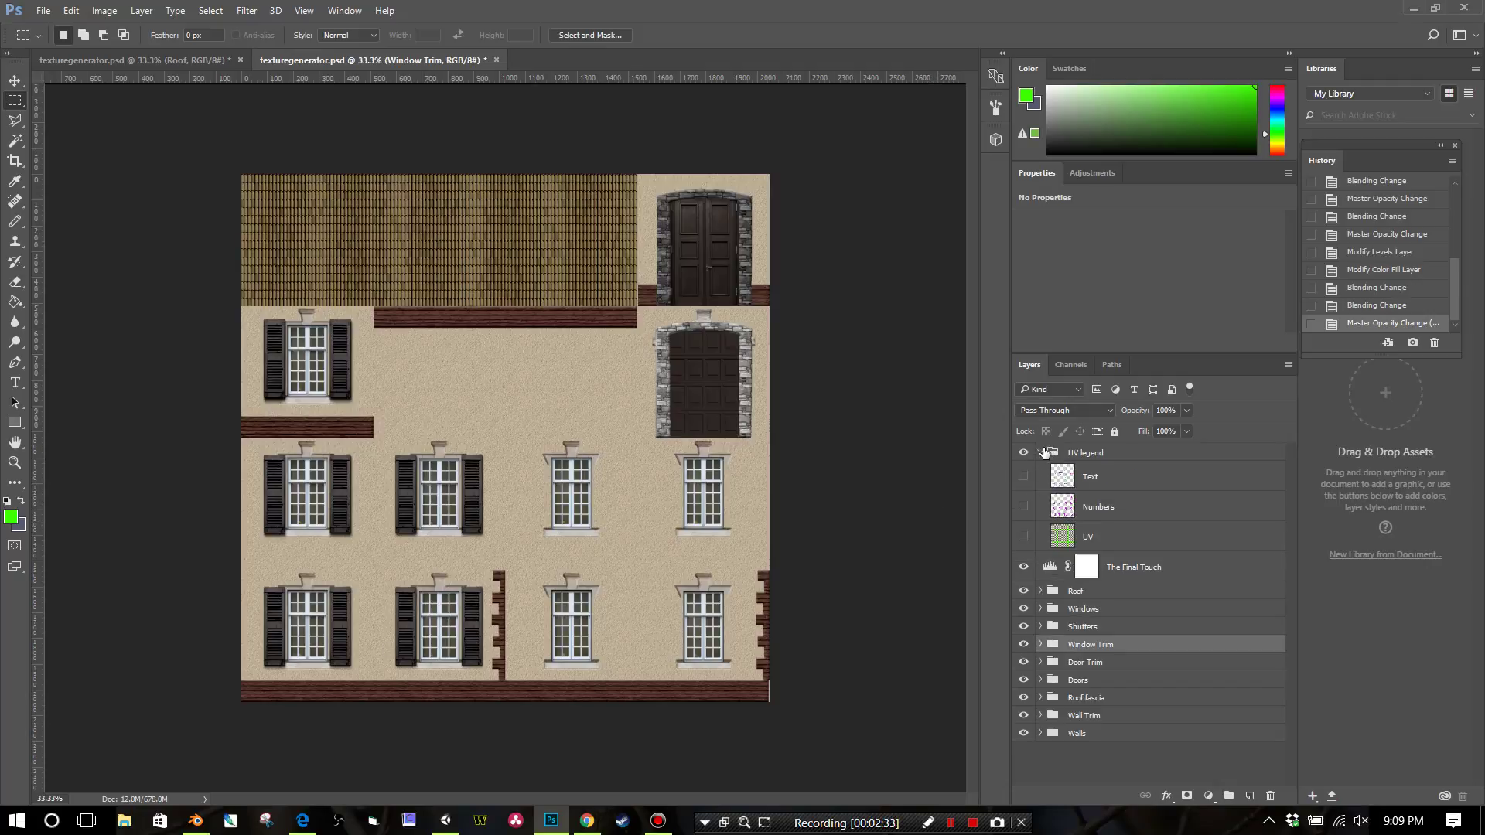
{"action": "left_click", "coordinate": [1041, 452]}
{"action": "left_click", "coordinate": [1041, 452]}
{"action": "left_click", "coordinate": [1040, 452]}
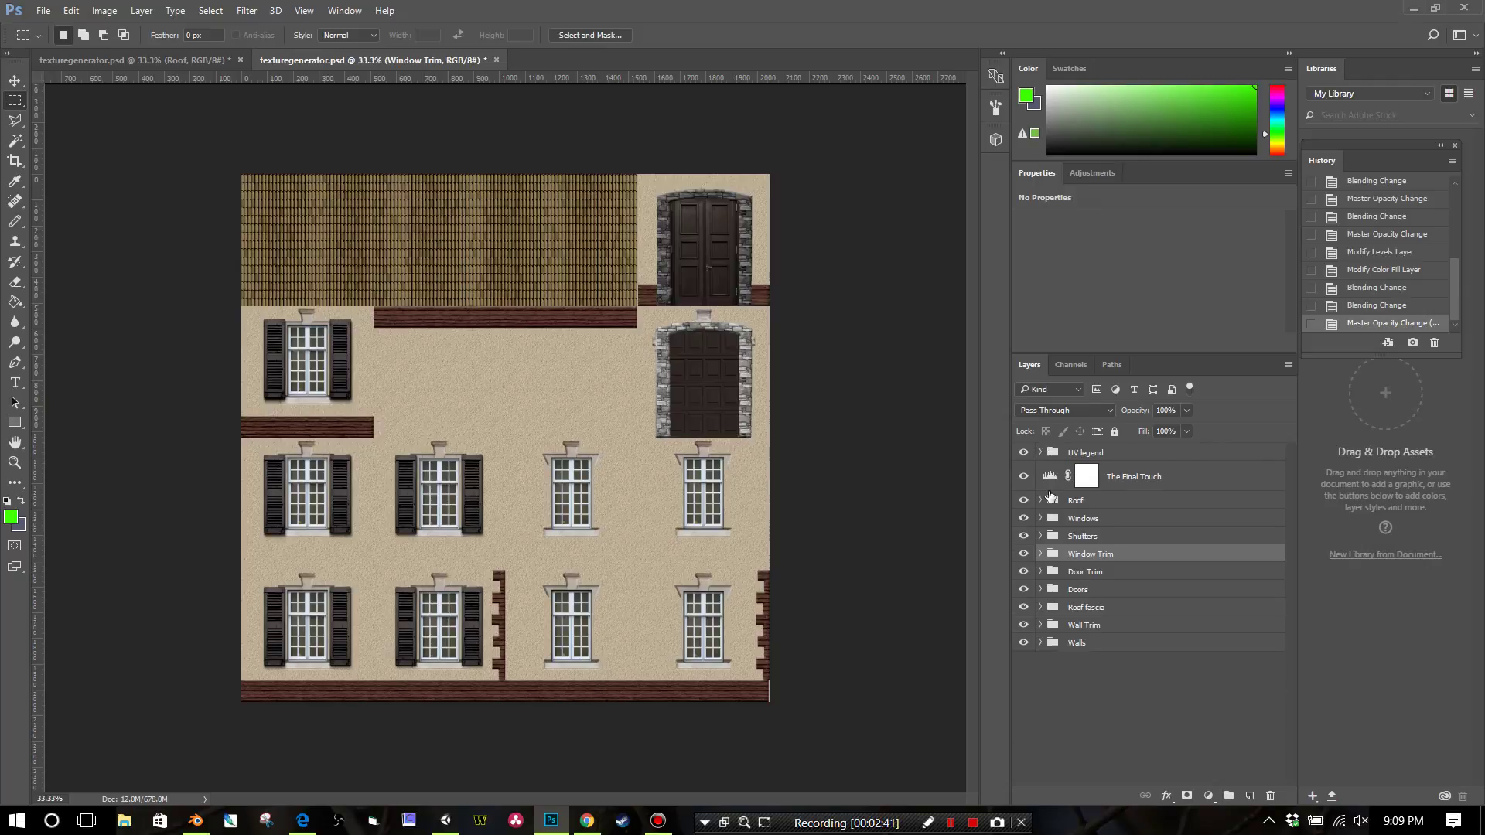
{"action": "left_click", "coordinate": [1040, 453]}
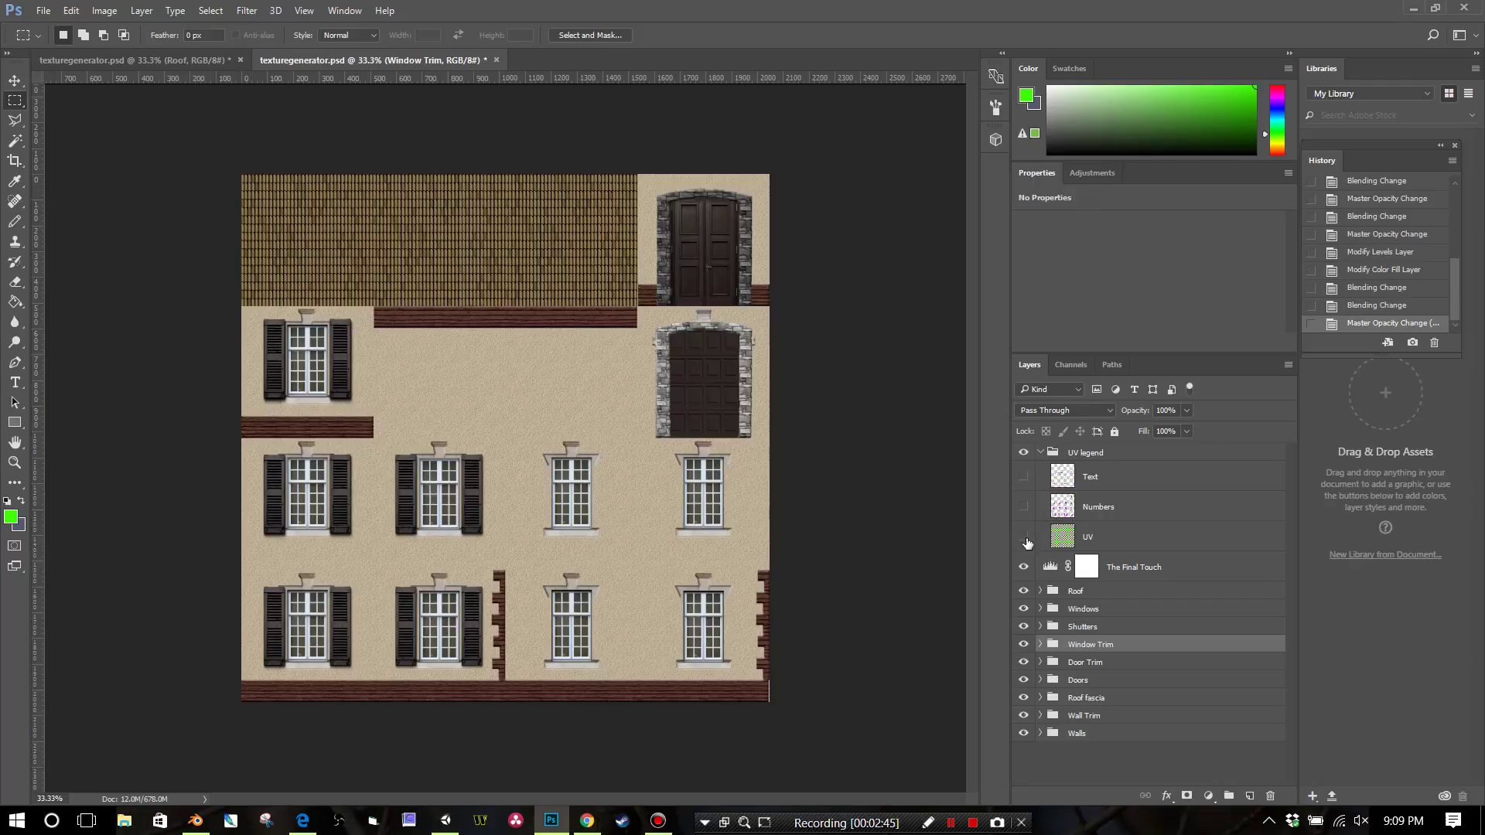
Preview and hide the Text labels, show the purple Numbers layer, and zoom to 50%.
{"action": "left_click", "coordinate": [1024, 477]}
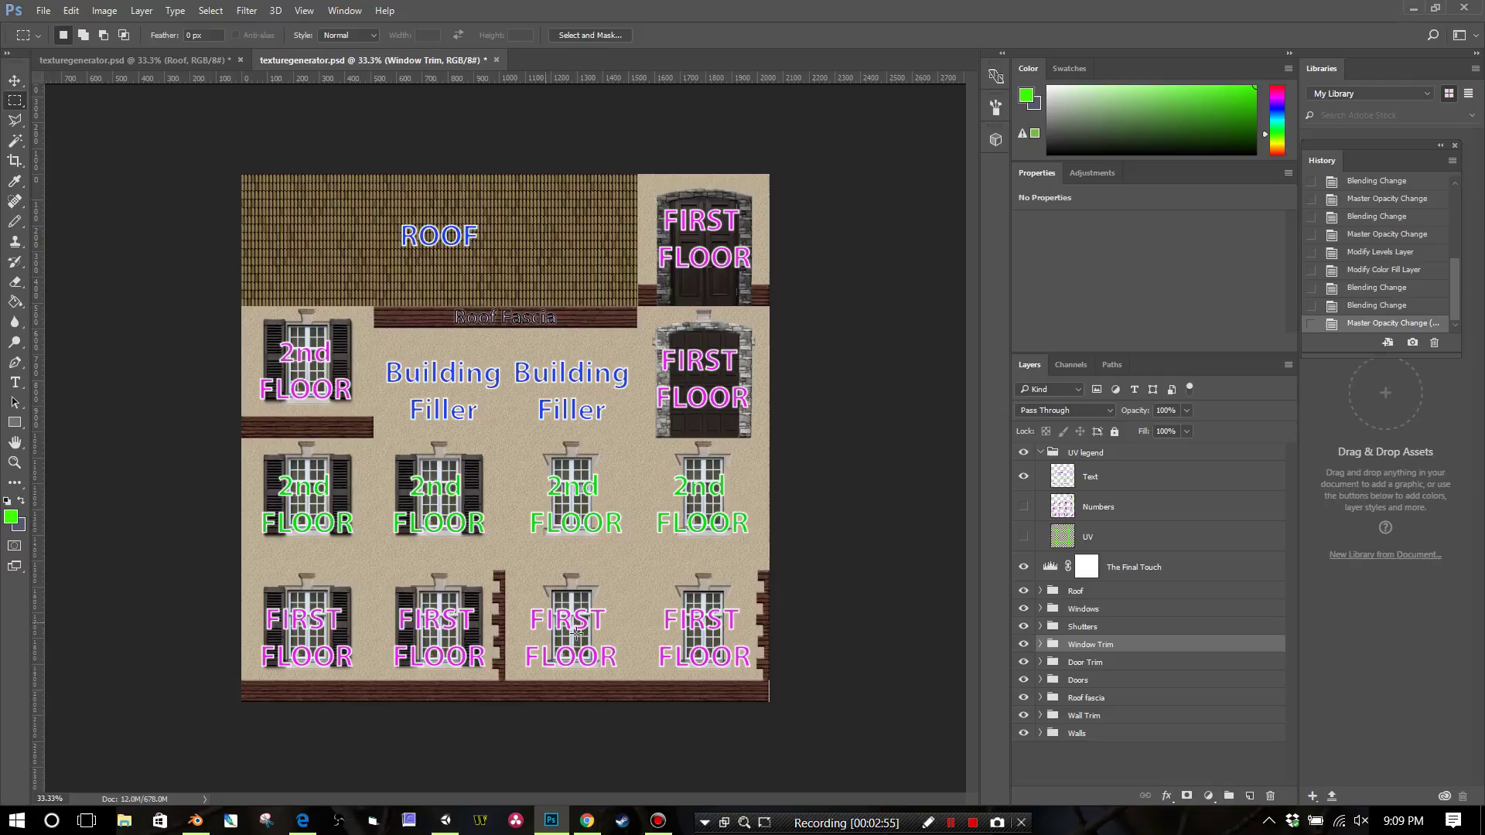
{"action": "left_click", "coordinate": [1023, 477]}
{"action": "left_click", "coordinate": [1024, 507]}
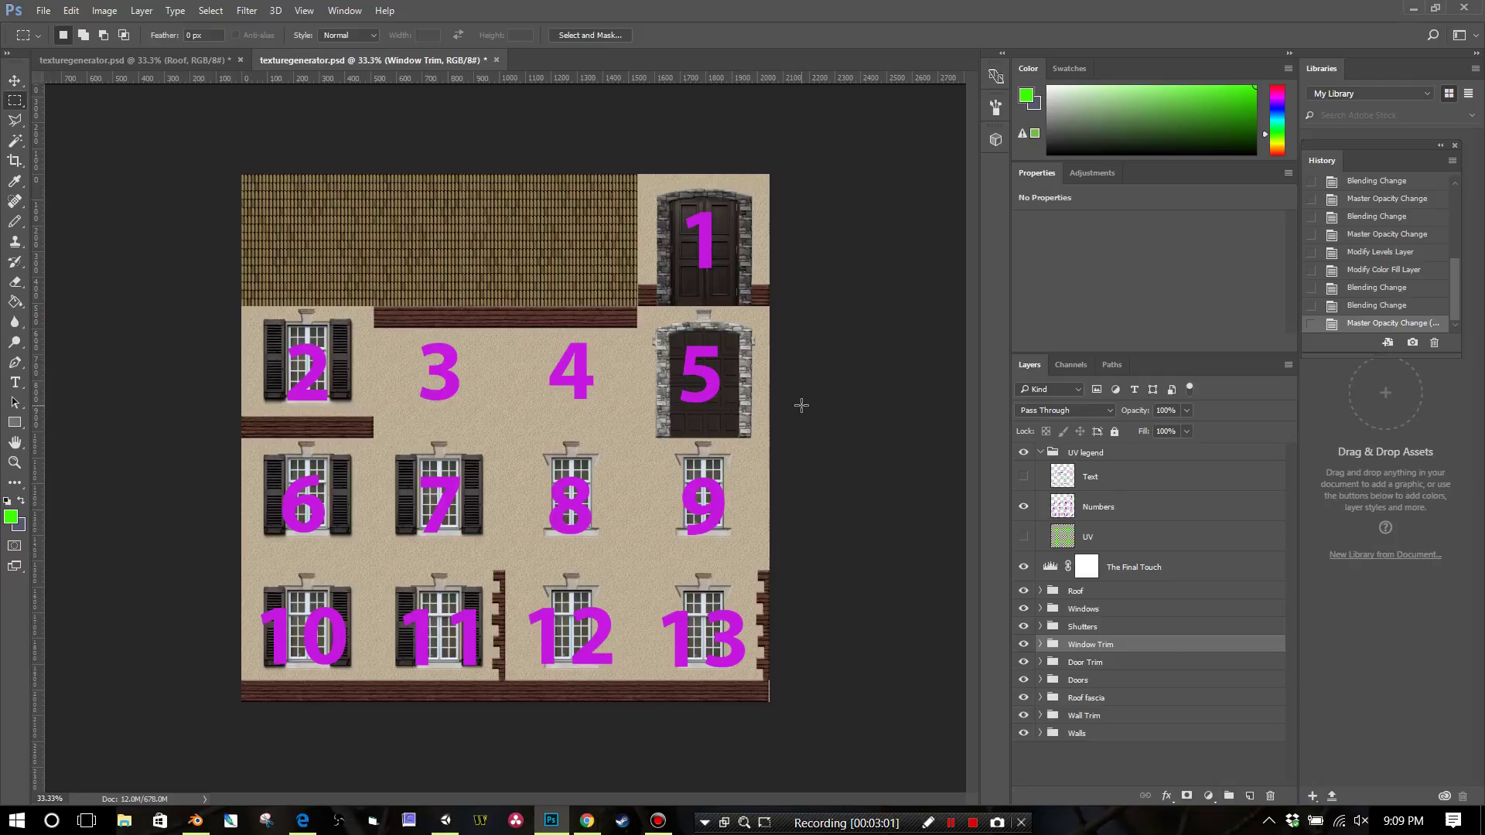
{"action": "key", "text": "ctrl+plus"}
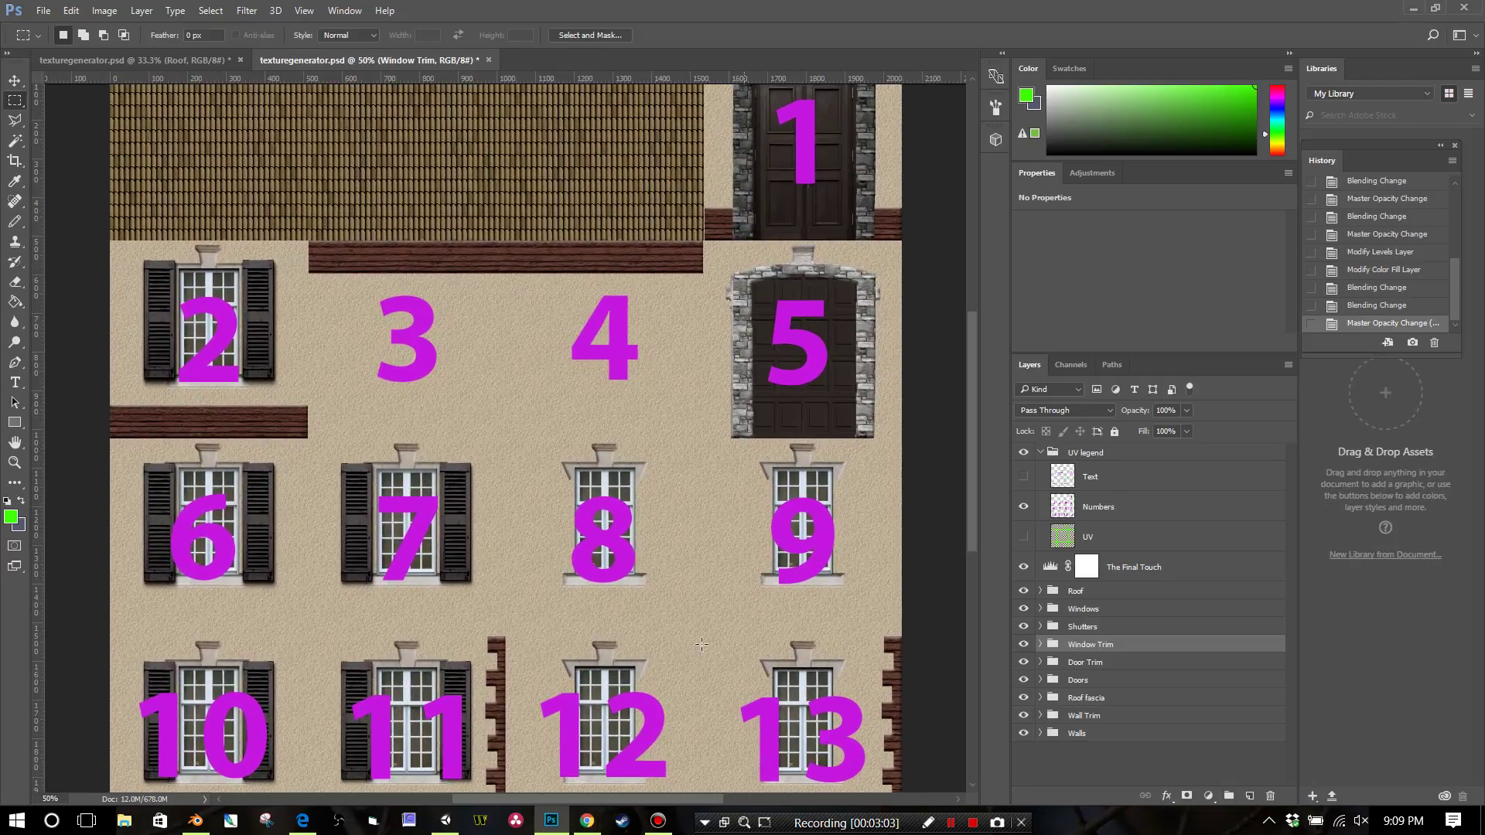
{"action": "left_click_drag", "start_coordinate": [625, 800], "coordinate": [699, 805]}
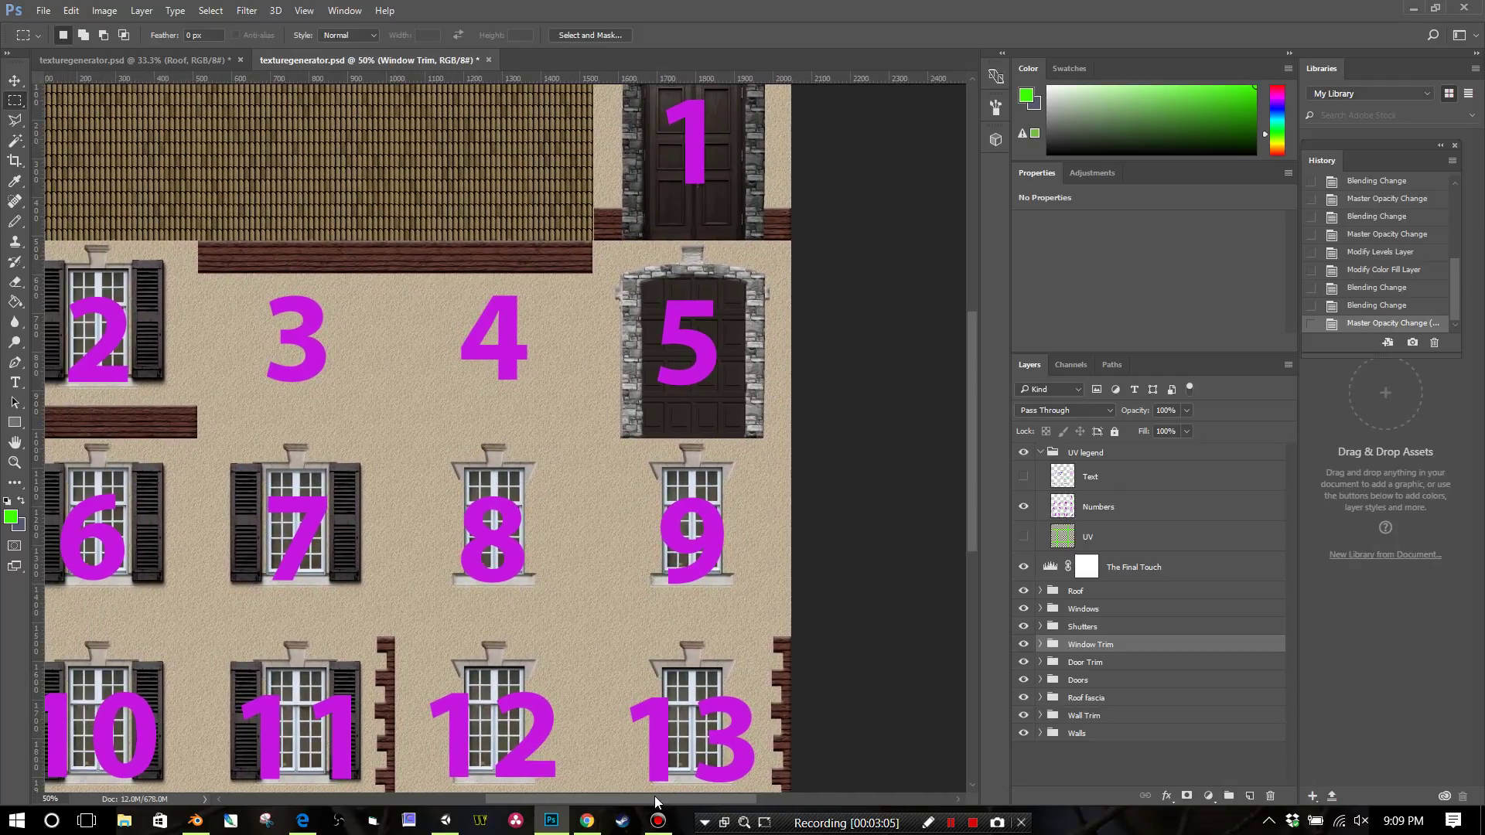
{"action": "scroll", "coordinate": [718, 496], "scroll_direction": "up", "scroll_amount": 2}
{"action": "scroll", "coordinate": [718, 491], "scroll_direction": "up", "scroll_amount": 1}
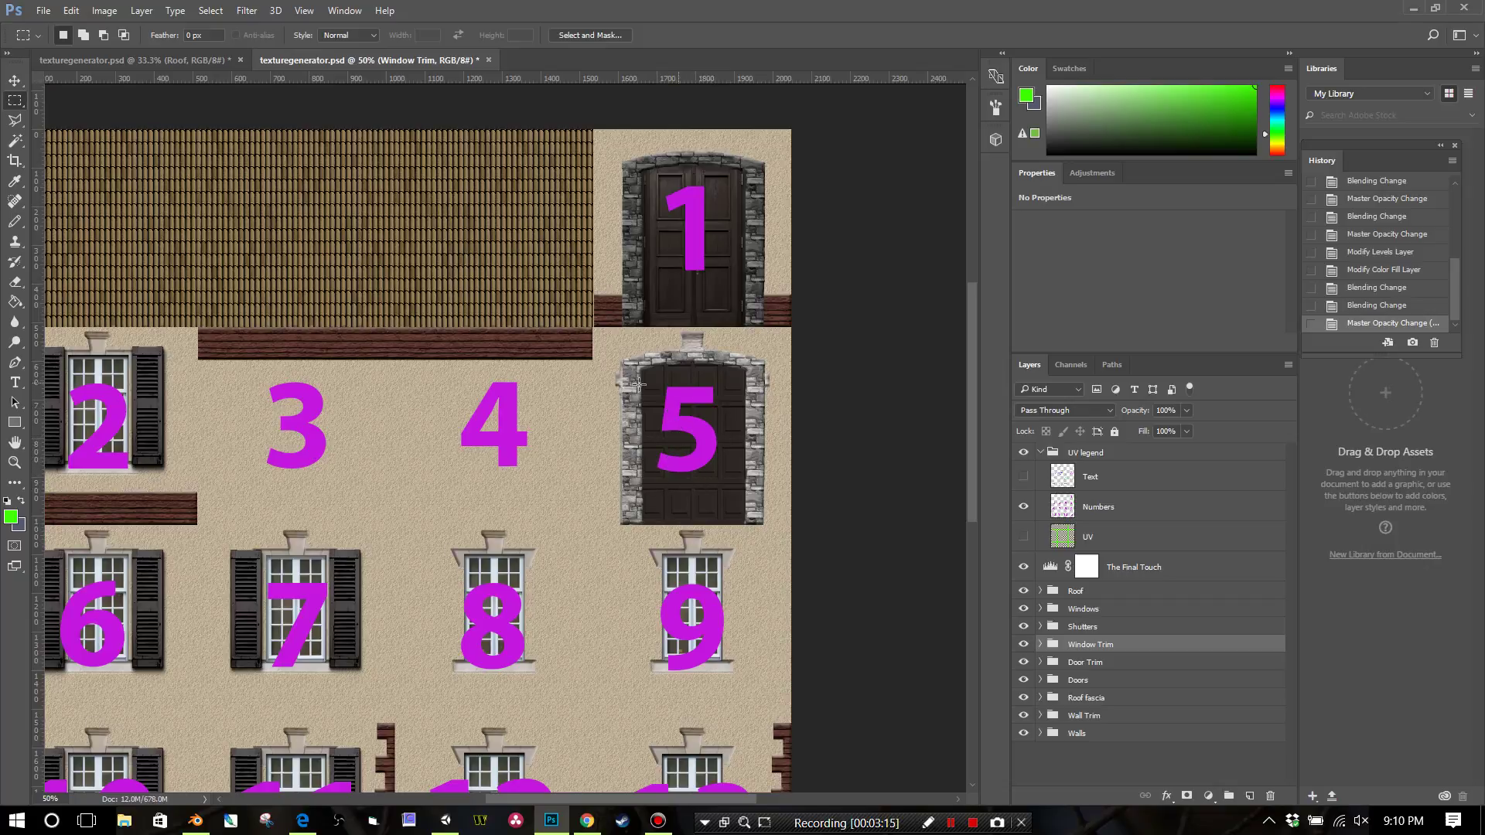
Apply the UV_layout checker material to the garage from Meshes > Materials.
{"action": "left_click", "coordinate": [447, 821]}
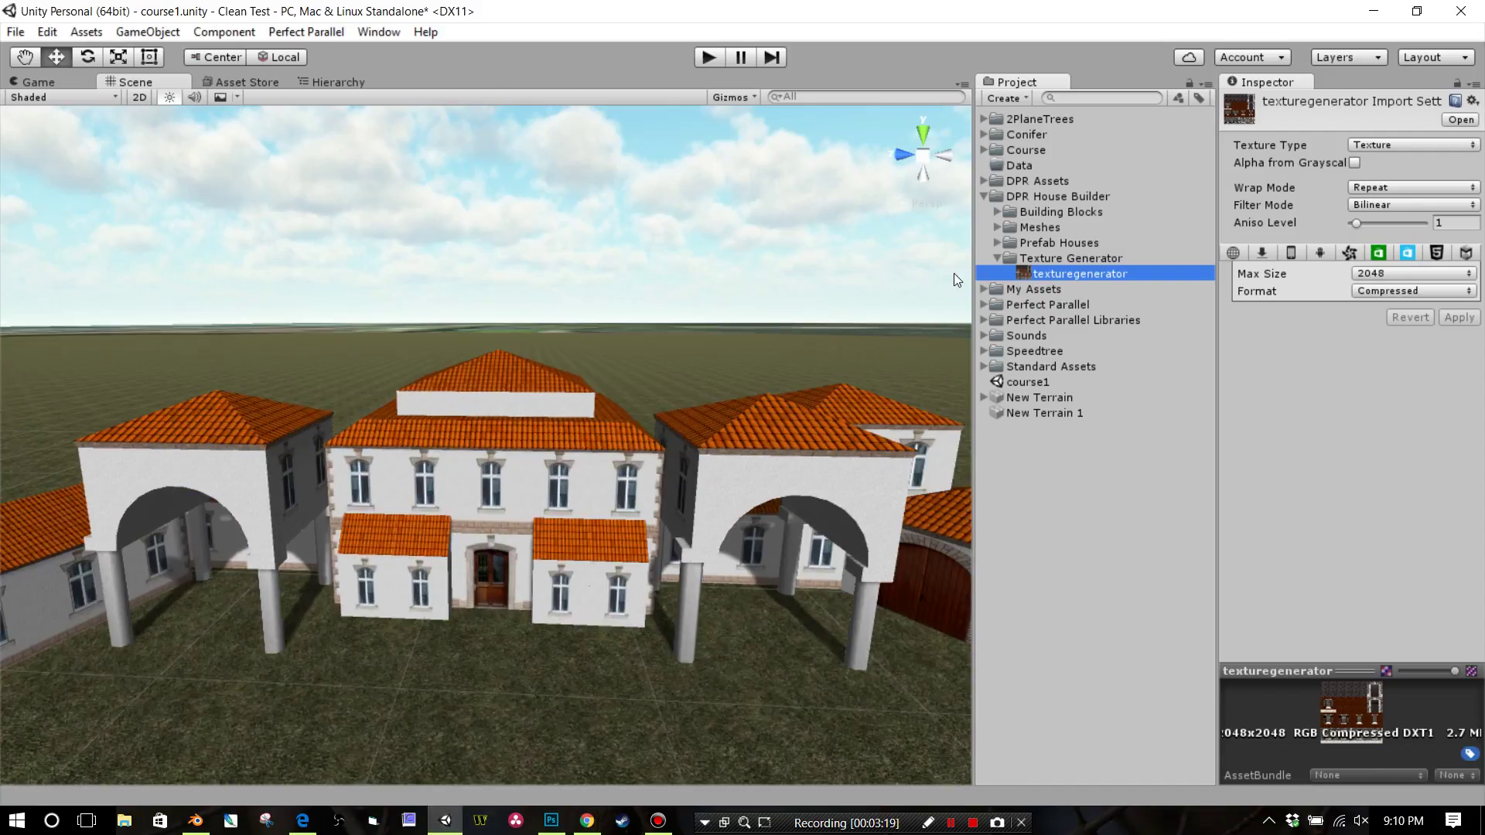
{"action": "left_click", "coordinate": [1000, 227]}
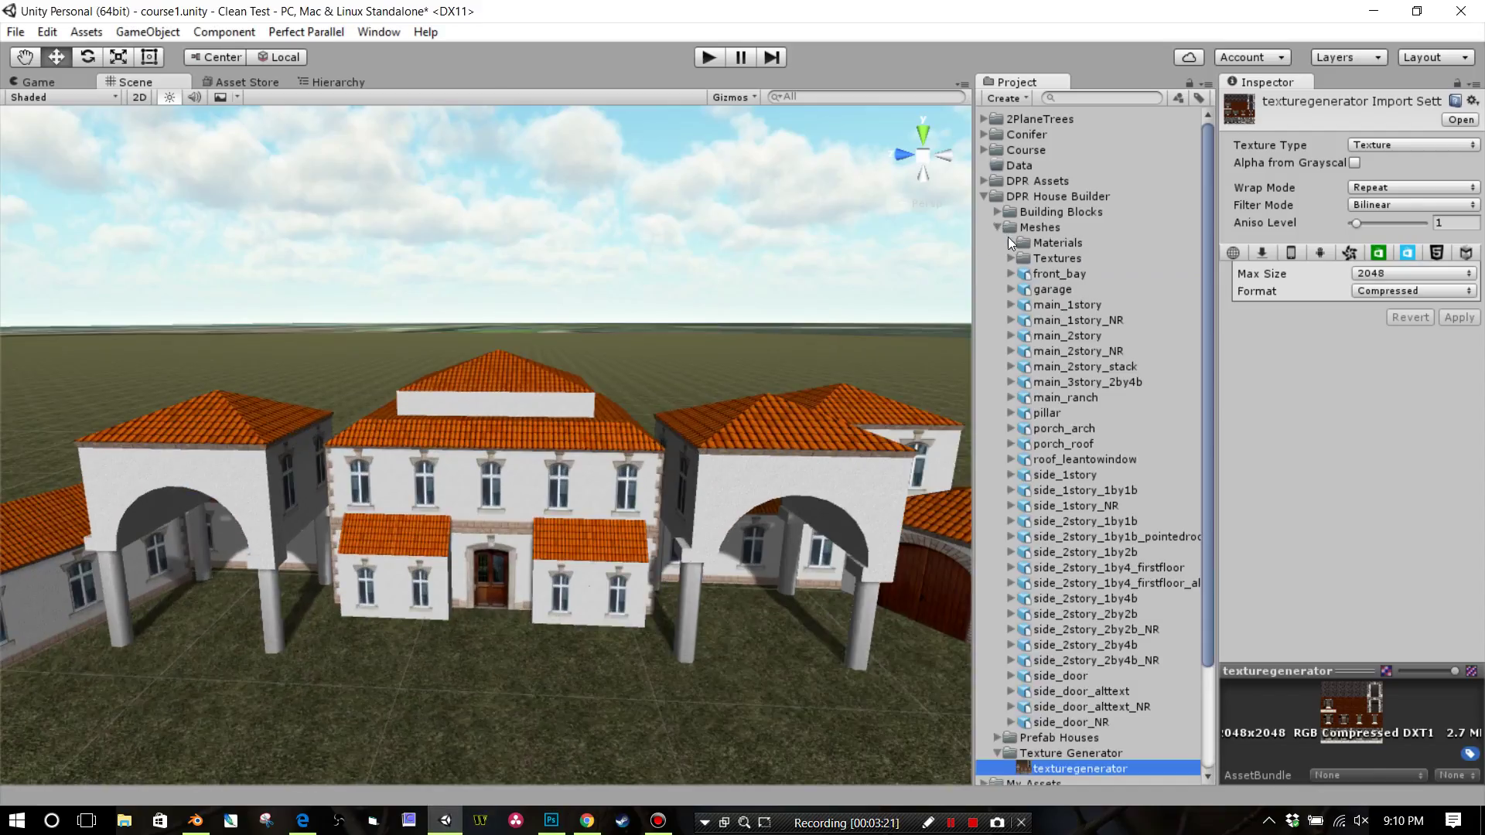
{"action": "left_click", "coordinate": [1010, 243]}
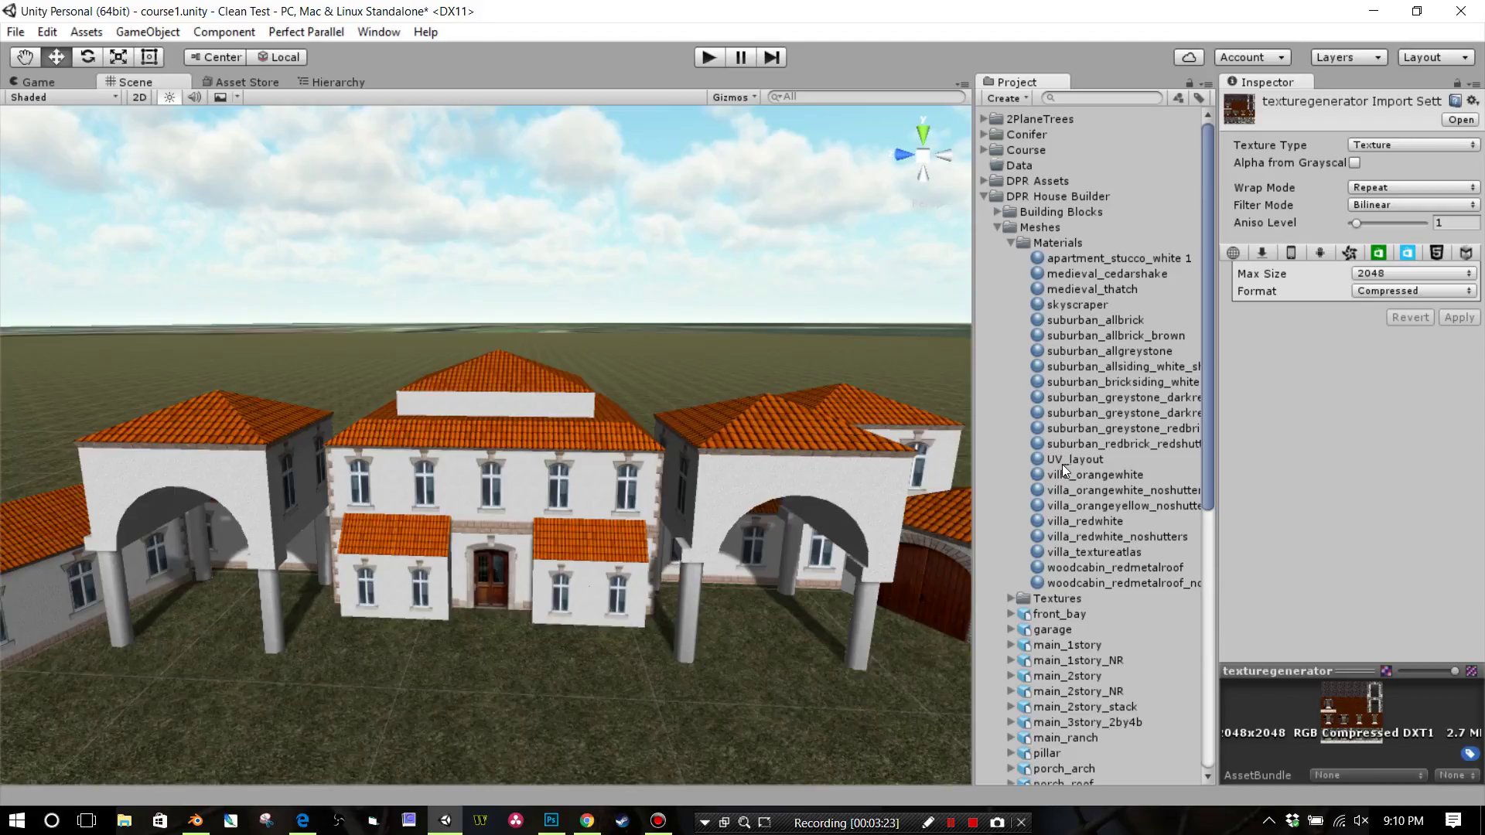
{"action": "left_click_drag", "start_coordinate": [1064, 463], "coordinate": [920, 562]}
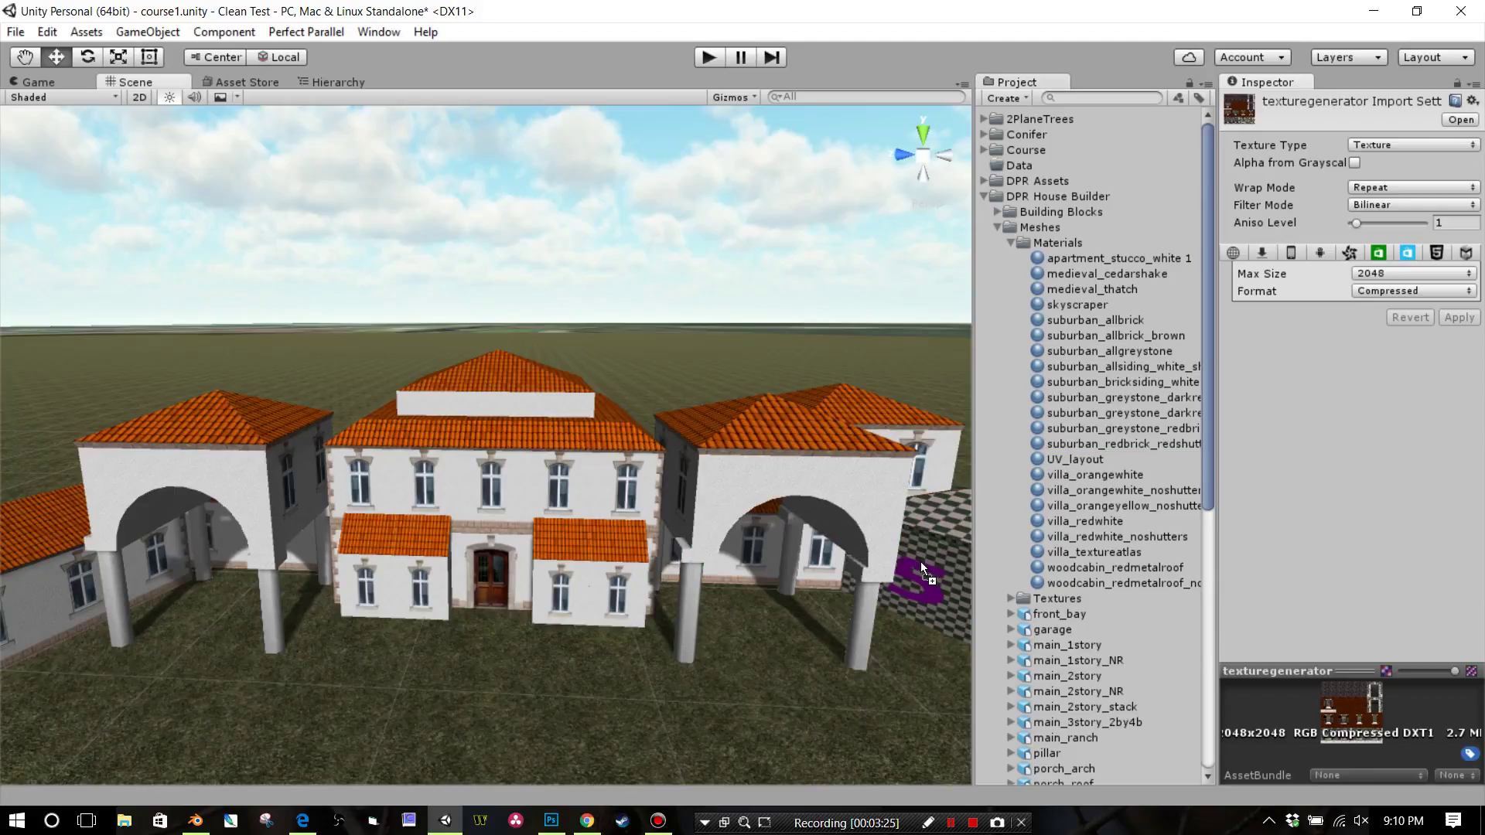
{"action": "left_click_drag", "start_coordinate": [772, 514], "coordinate": [1070, 334]}
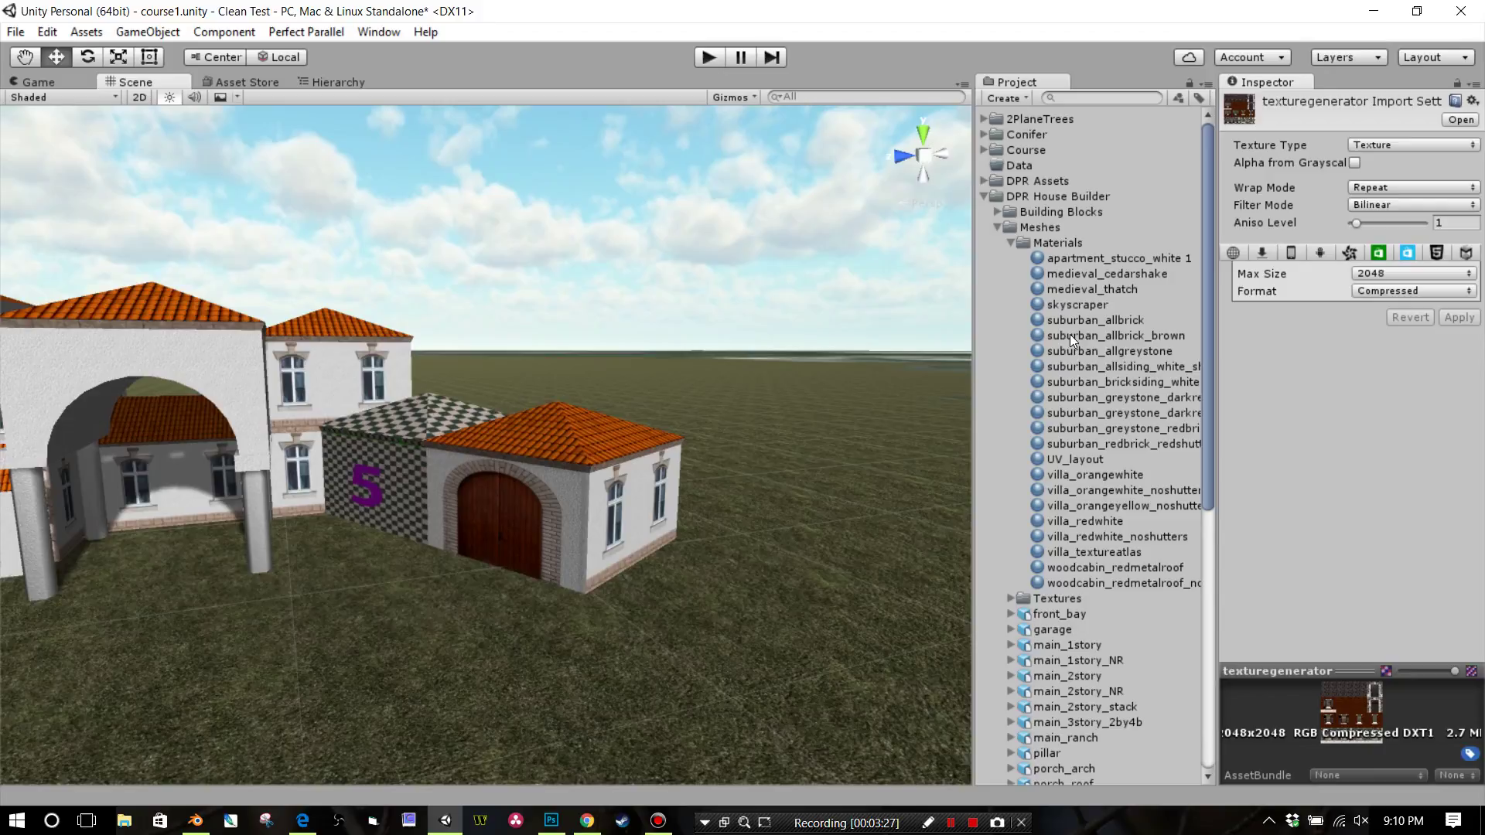
{"action": "left_click_drag", "start_coordinate": [1075, 458], "coordinate": [727, 469]}
{"action": "scroll", "coordinate": [588, 522], "scroll_direction": "up", "scroll_amount": 5}
{"action": "scroll", "coordinate": [592, 518], "scroll_direction": "down", "scroll_amount": 5}
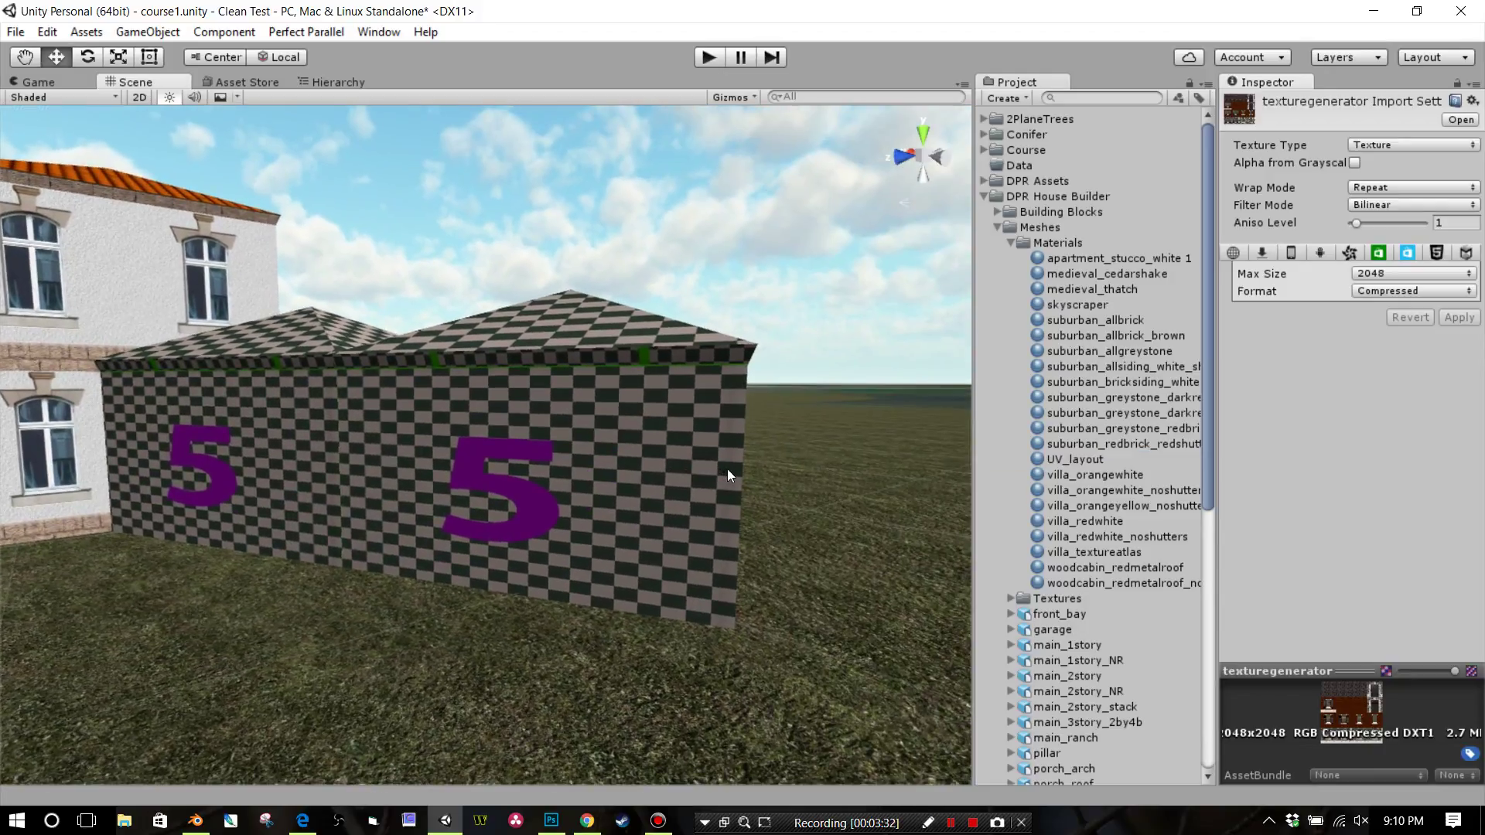
{"action": "scroll", "coordinate": [727, 468], "scroll_direction": "down", "scroll_amount": 3}
{"action": "scroll", "coordinate": [733, 472], "scroll_direction": "up", "scroll_amount": 5}
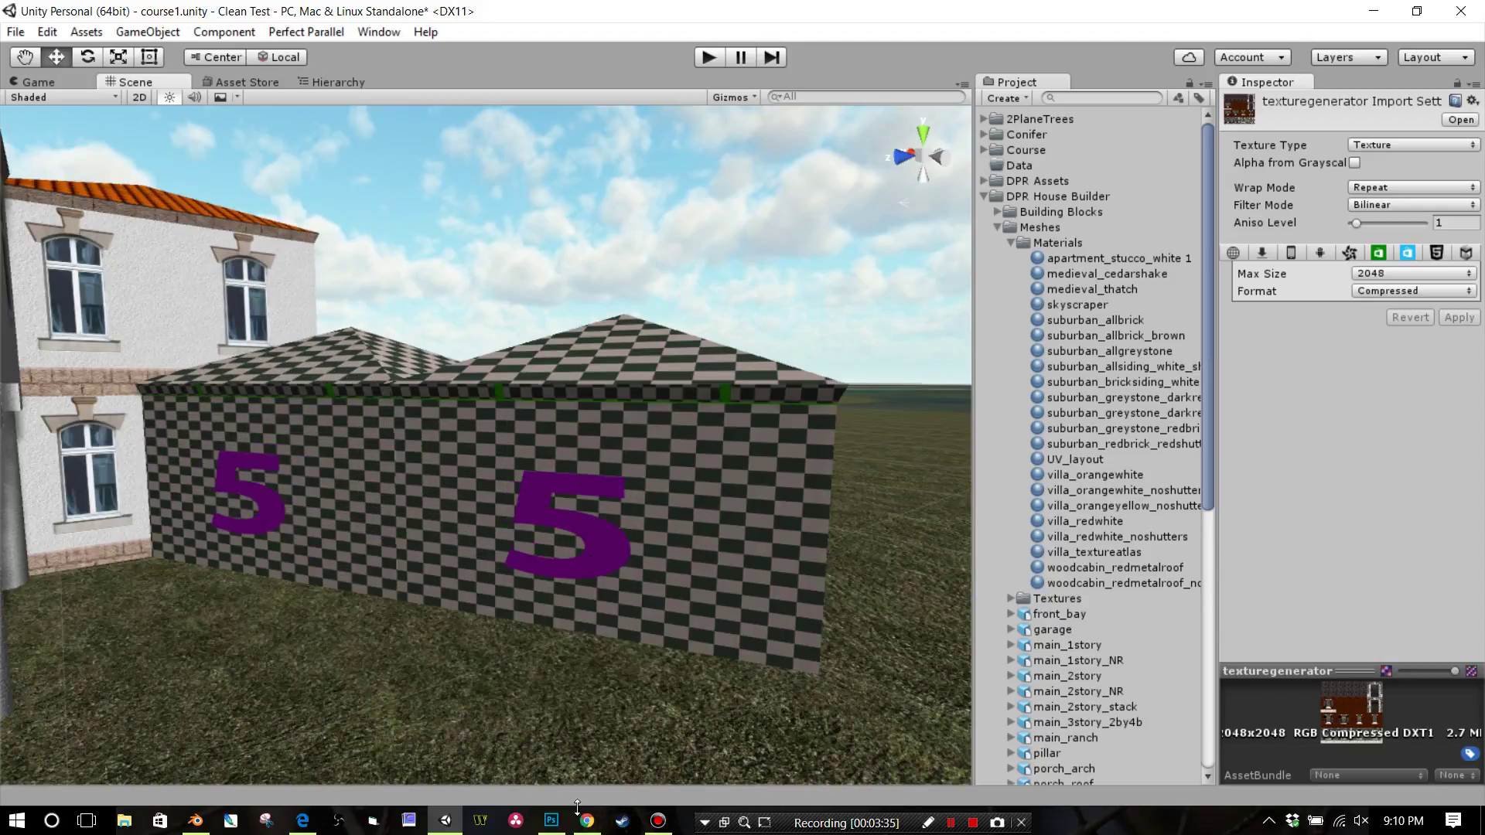
Compare the garage with Photoshop's numbered layout, then restore its villa material.
{"action": "left_click", "coordinate": [551, 820]}
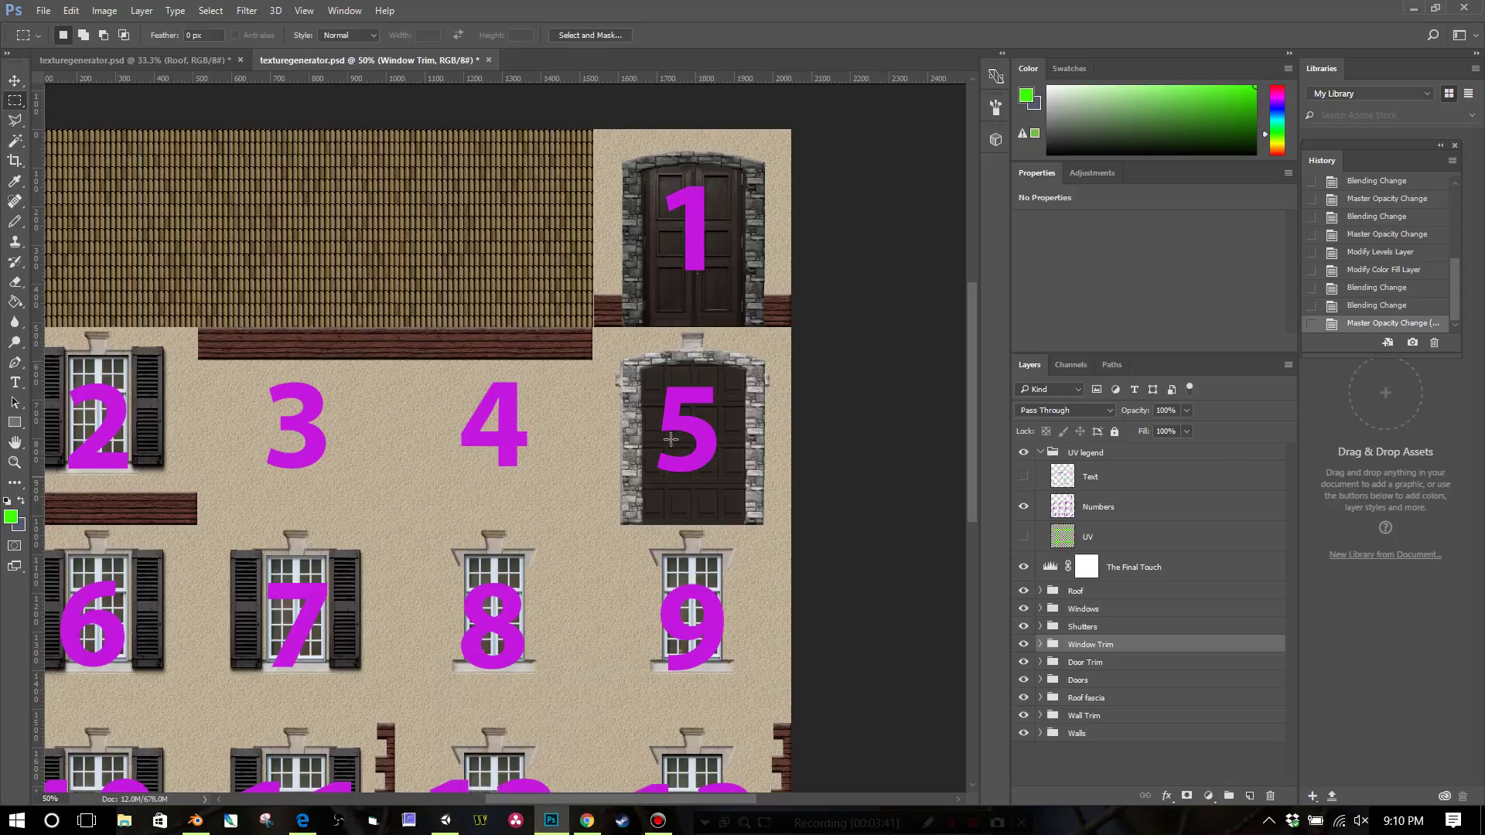
{"action": "left_click", "coordinate": [455, 823]}
{"action": "left_click_drag", "start_coordinate": [495, 464], "coordinate": [1019, 452]}
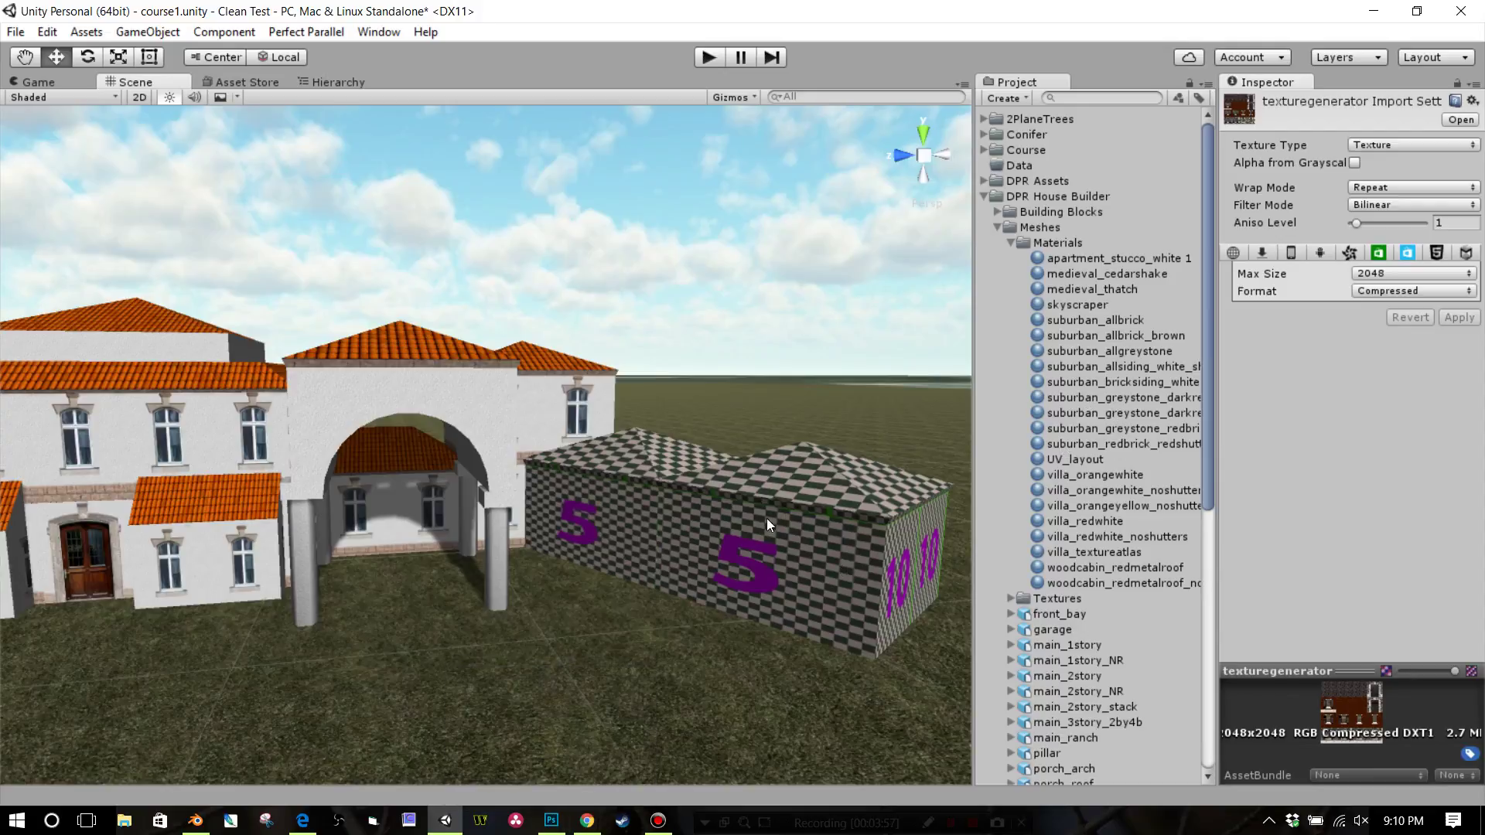
{"action": "left_click_drag", "start_coordinate": [777, 543], "coordinate": [632, 712]}
Hide the UV legend's Text labels and purple Numbers overlay in Photoshop.
{"action": "left_click", "coordinate": [551, 820]}
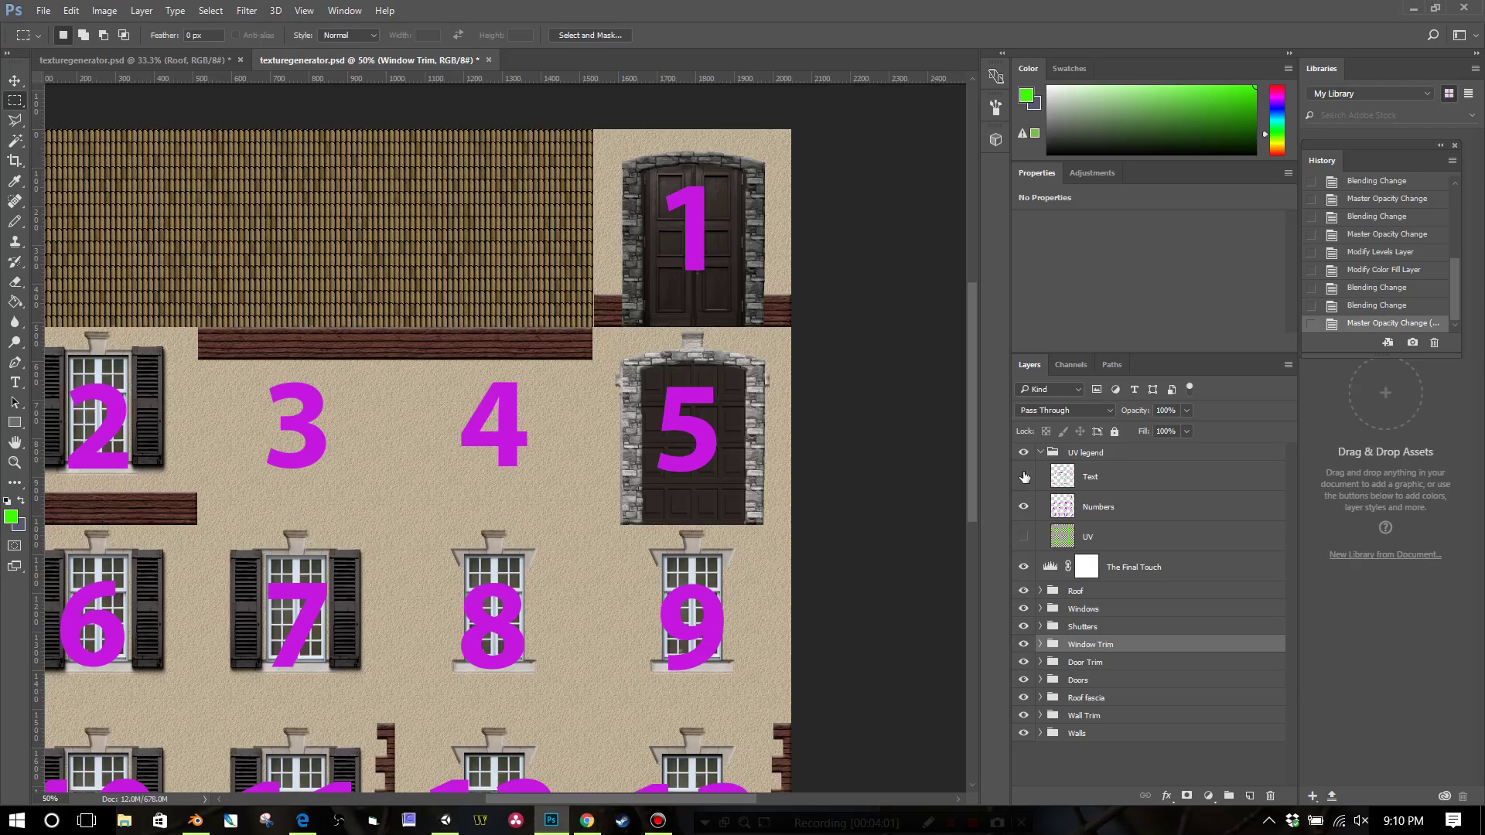
{"action": "left_click", "coordinate": [1027, 512]}
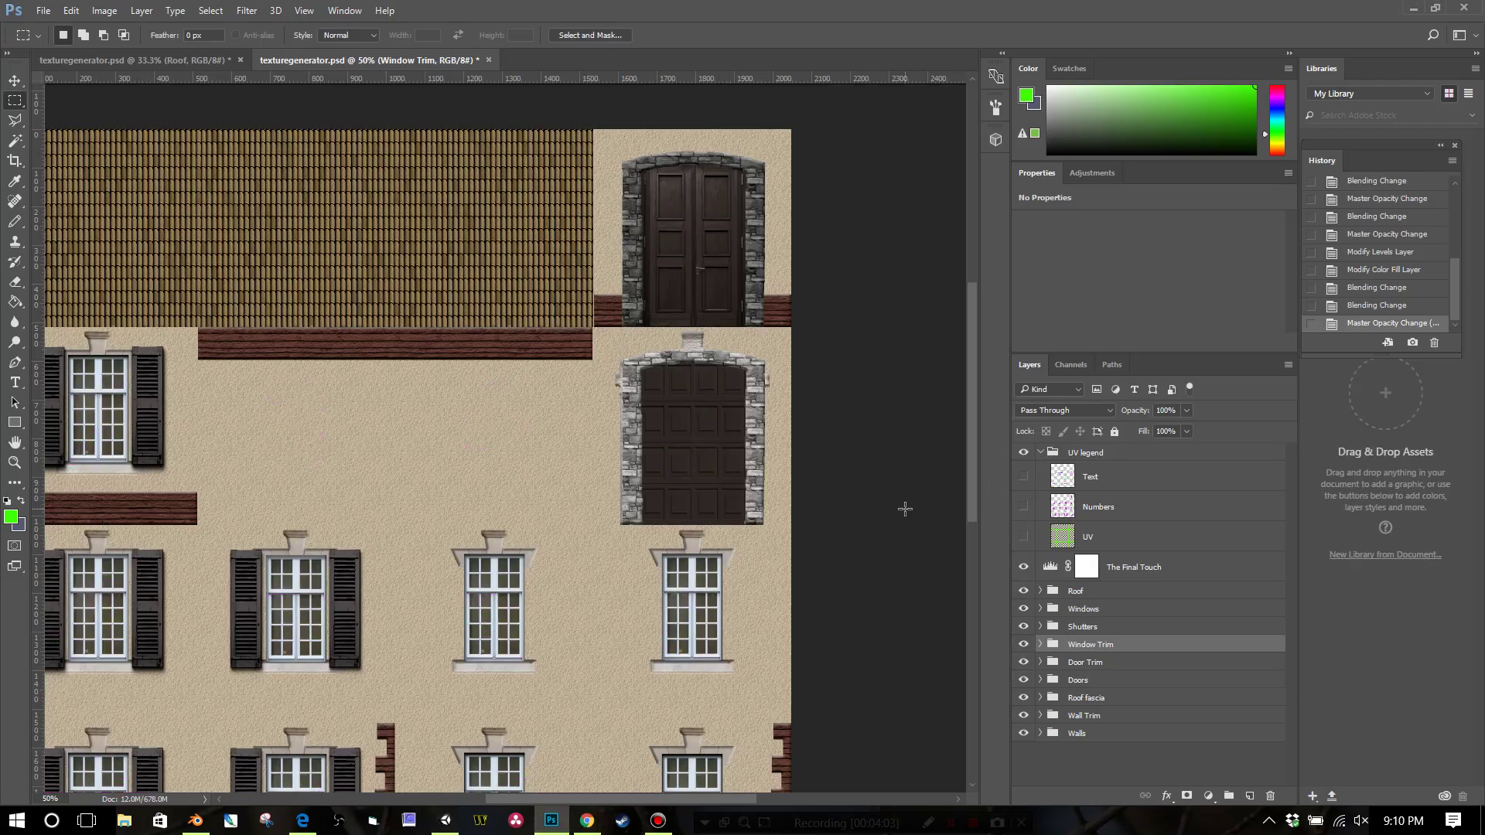
{"action": "left_click", "coordinate": [1040, 453]}
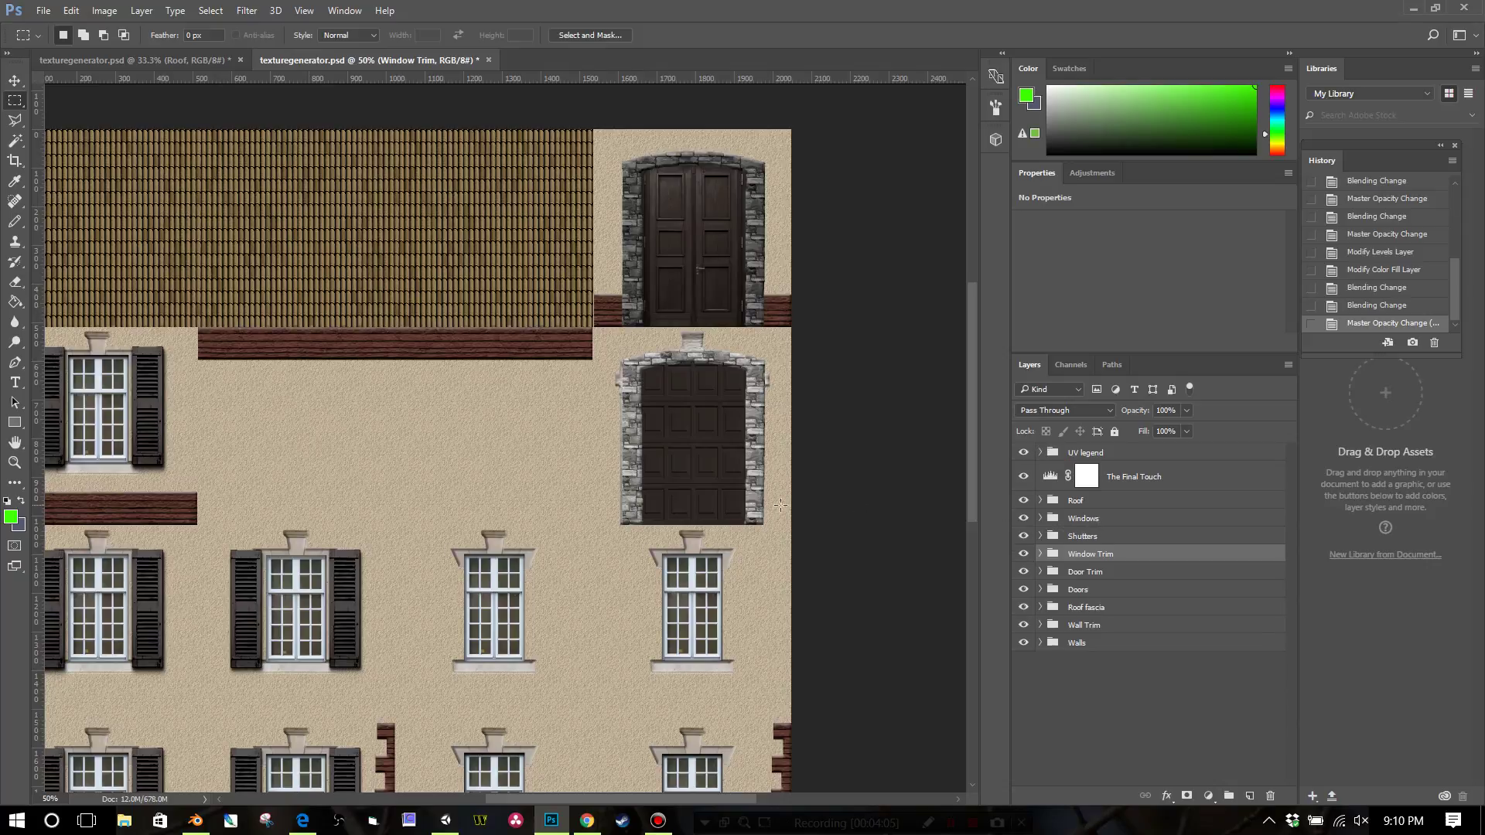
Select the Roof layer group and expand it to show its roof variants.
{"action": "scroll", "coordinate": [635, 495], "scroll_direction": "down", "scroll_amount": 1}
{"action": "scroll", "coordinate": [524, 535], "scroll_direction": "up", "scroll_amount": 3}
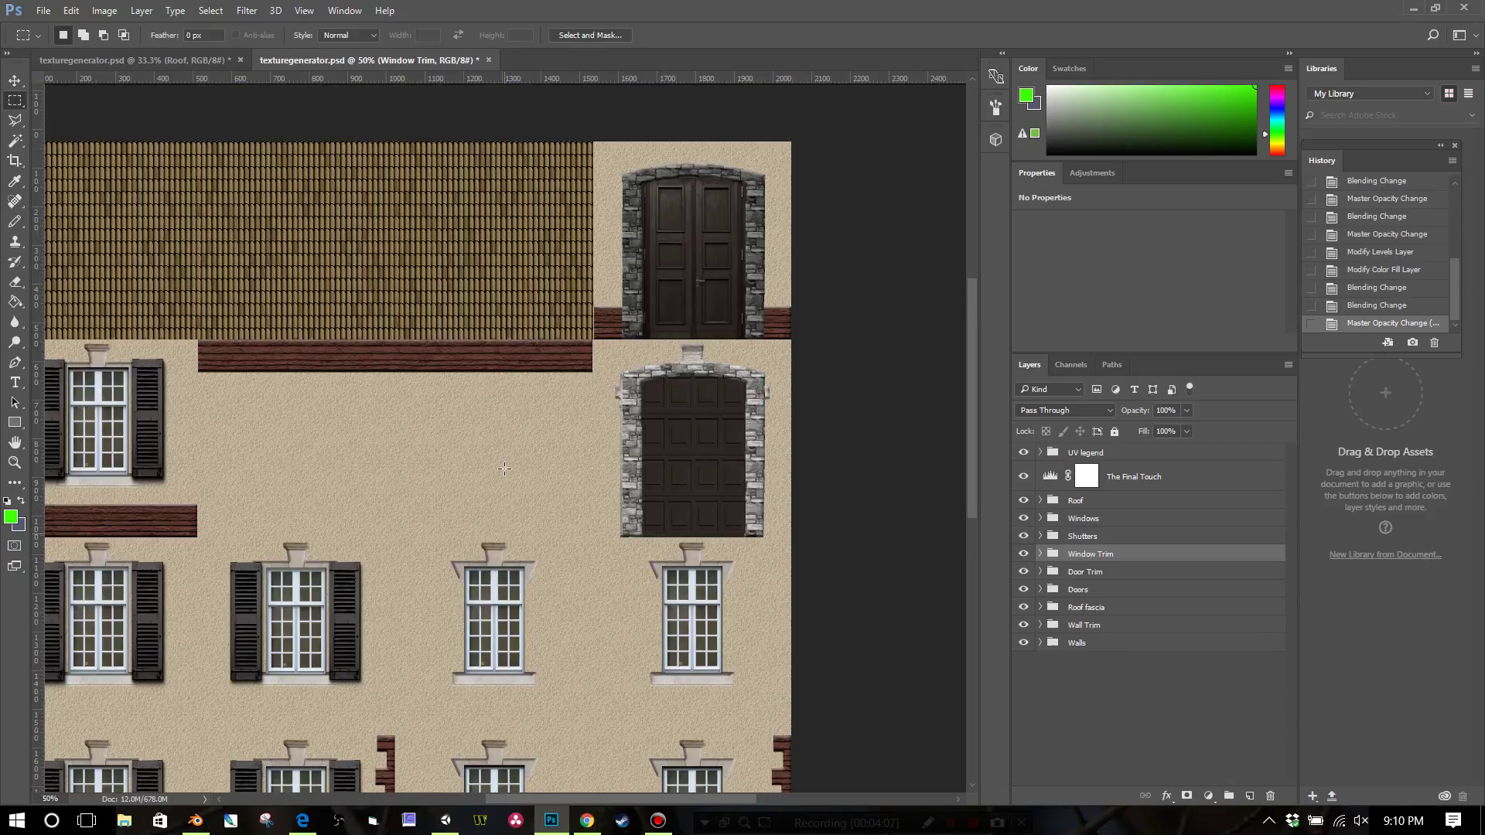
{"action": "scroll", "coordinate": [523, 536], "scroll_direction": "down", "scroll_amount": 1}
{"action": "scroll", "coordinate": [523, 554], "scroll_direction": "down", "scroll_amount": 1}
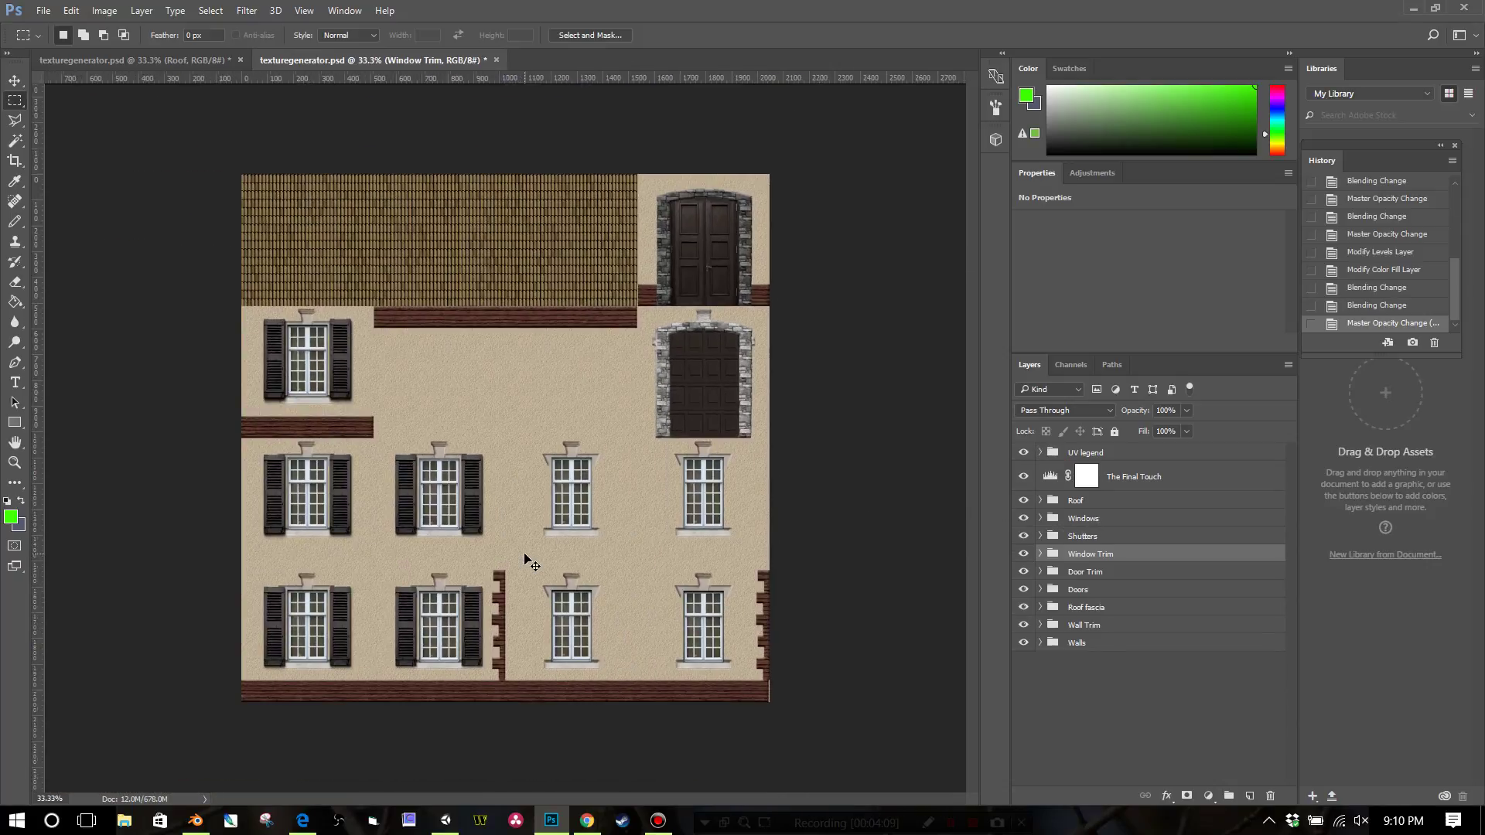
{"action": "scroll", "coordinate": [526, 558], "scroll_direction": "up", "scroll_amount": 1}
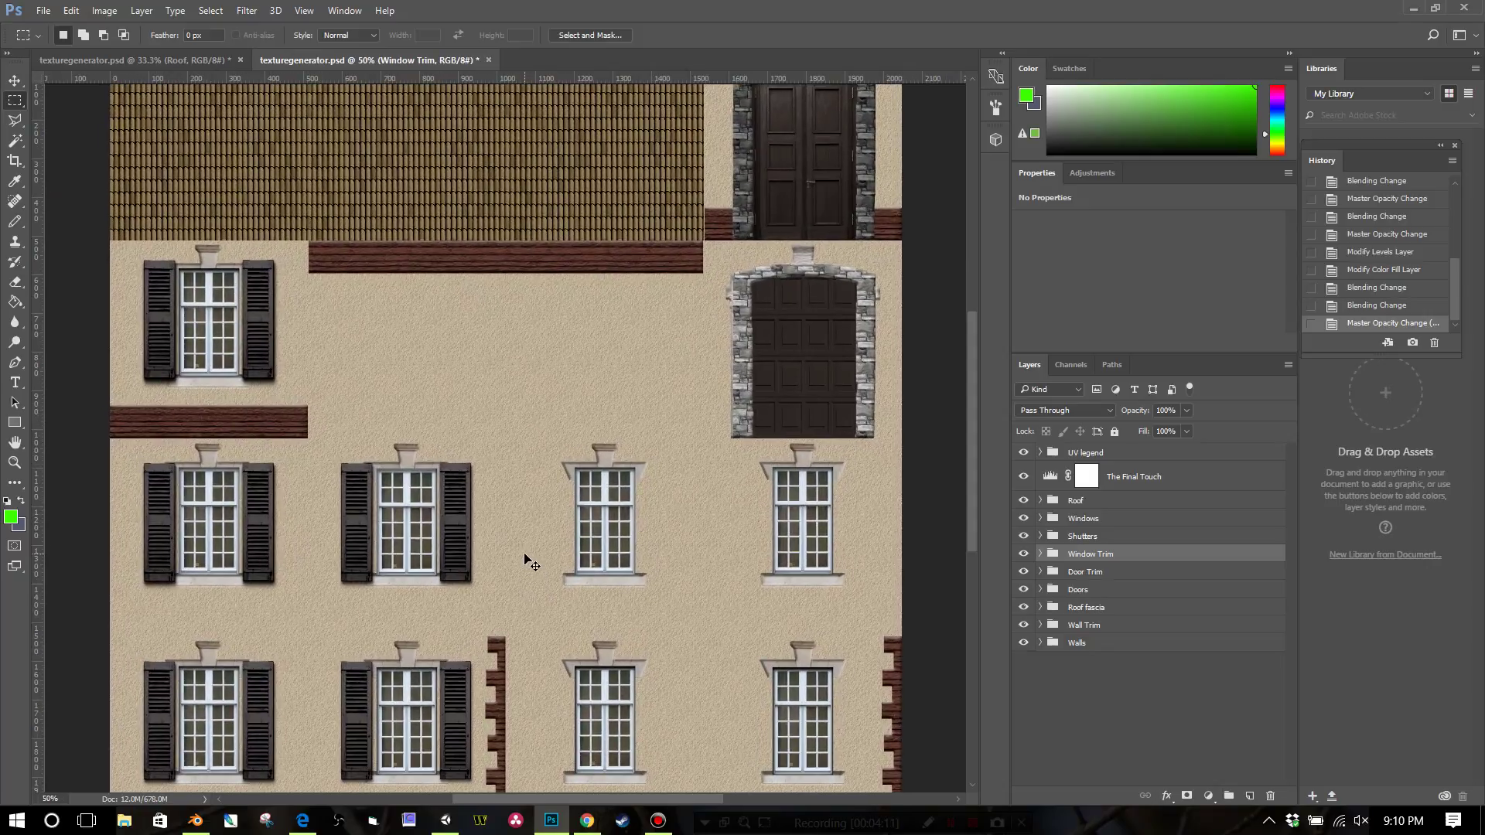
{"action": "scroll", "coordinate": [527, 560], "scroll_direction": "down", "scroll_amount": 1}
{"action": "scroll", "coordinate": [529, 562], "scroll_direction": "up", "scroll_amount": 1}
{"action": "scroll", "coordinate": [524, 553], "scroll_direction": "down", "scroll_amount": 1}
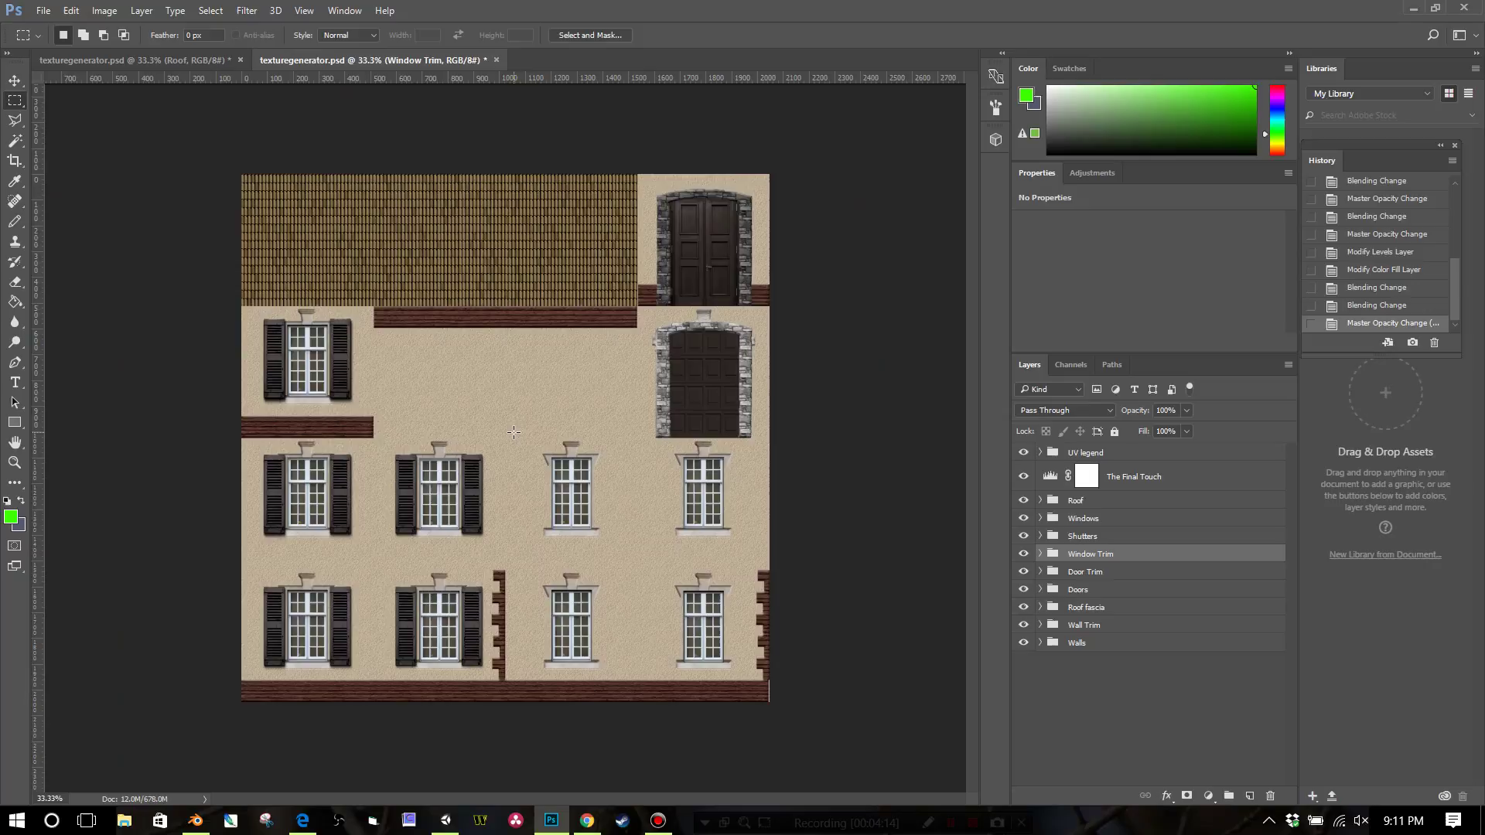
{"action": "left_click", "coordinate": [1044, 504]}
{"action": "left_click", "coordinate": [1041, 502]}
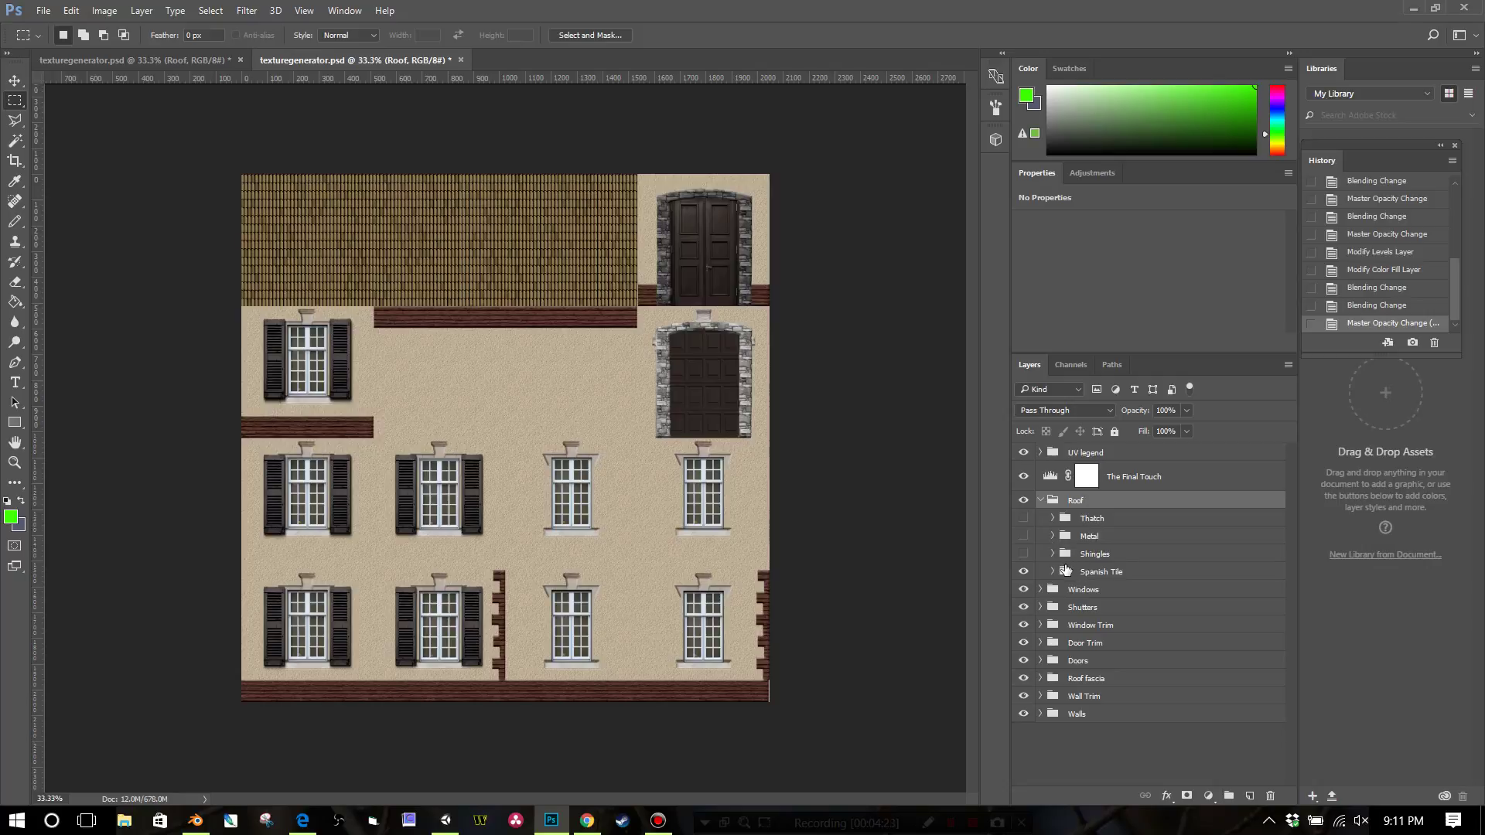
Look inside the Thatch group and expand the Metal group.
{"action": "left_click", "coordinate": [1052, 518]}
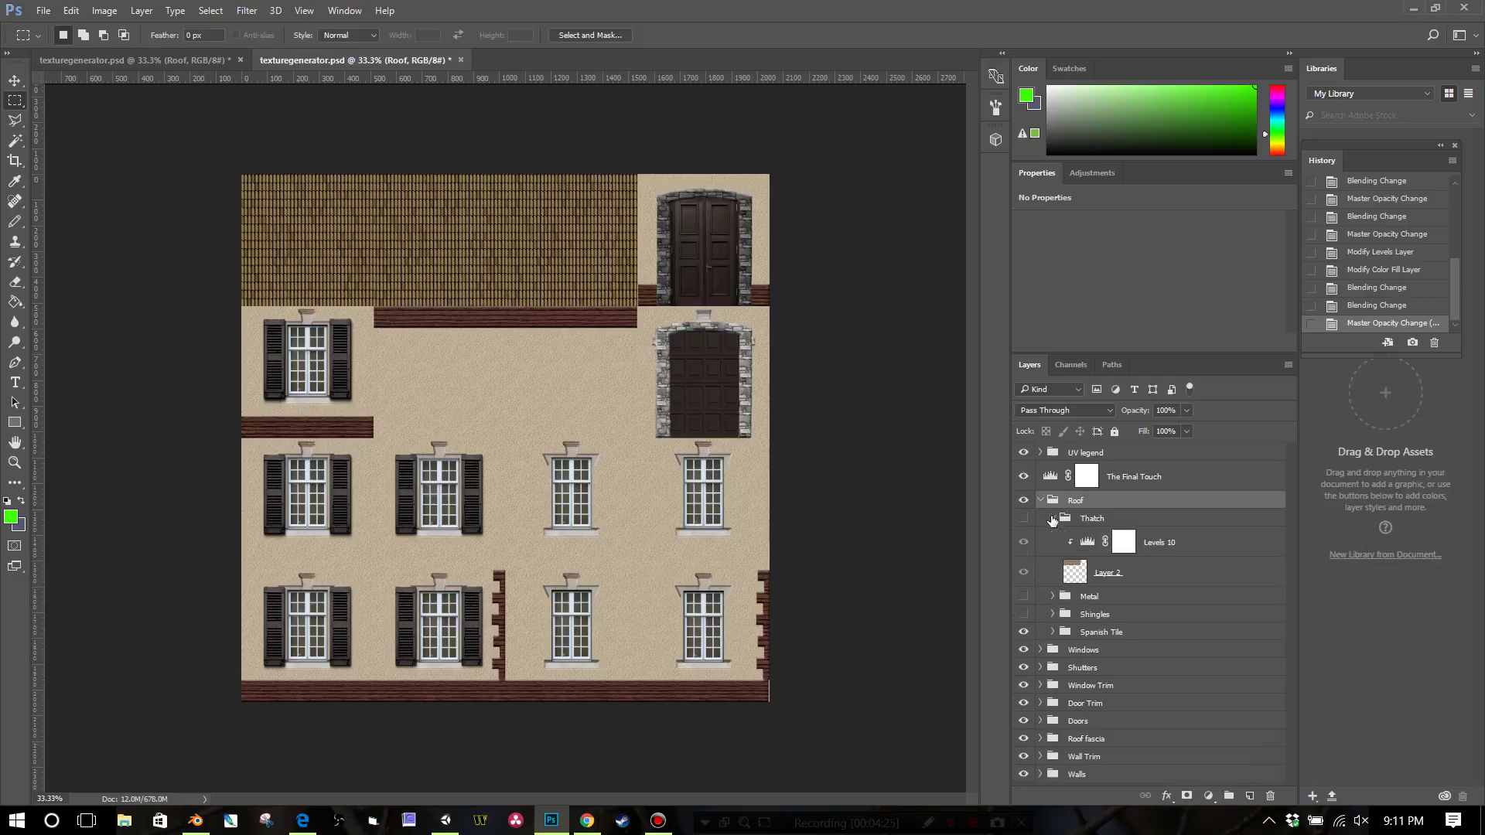
{"action": "left_click", "coordinate": [1052, 518]}
{"action": "left_click", "coordinate": [1052, 518]}
{"action": "left_click", "coordinate": [1052, 519]}
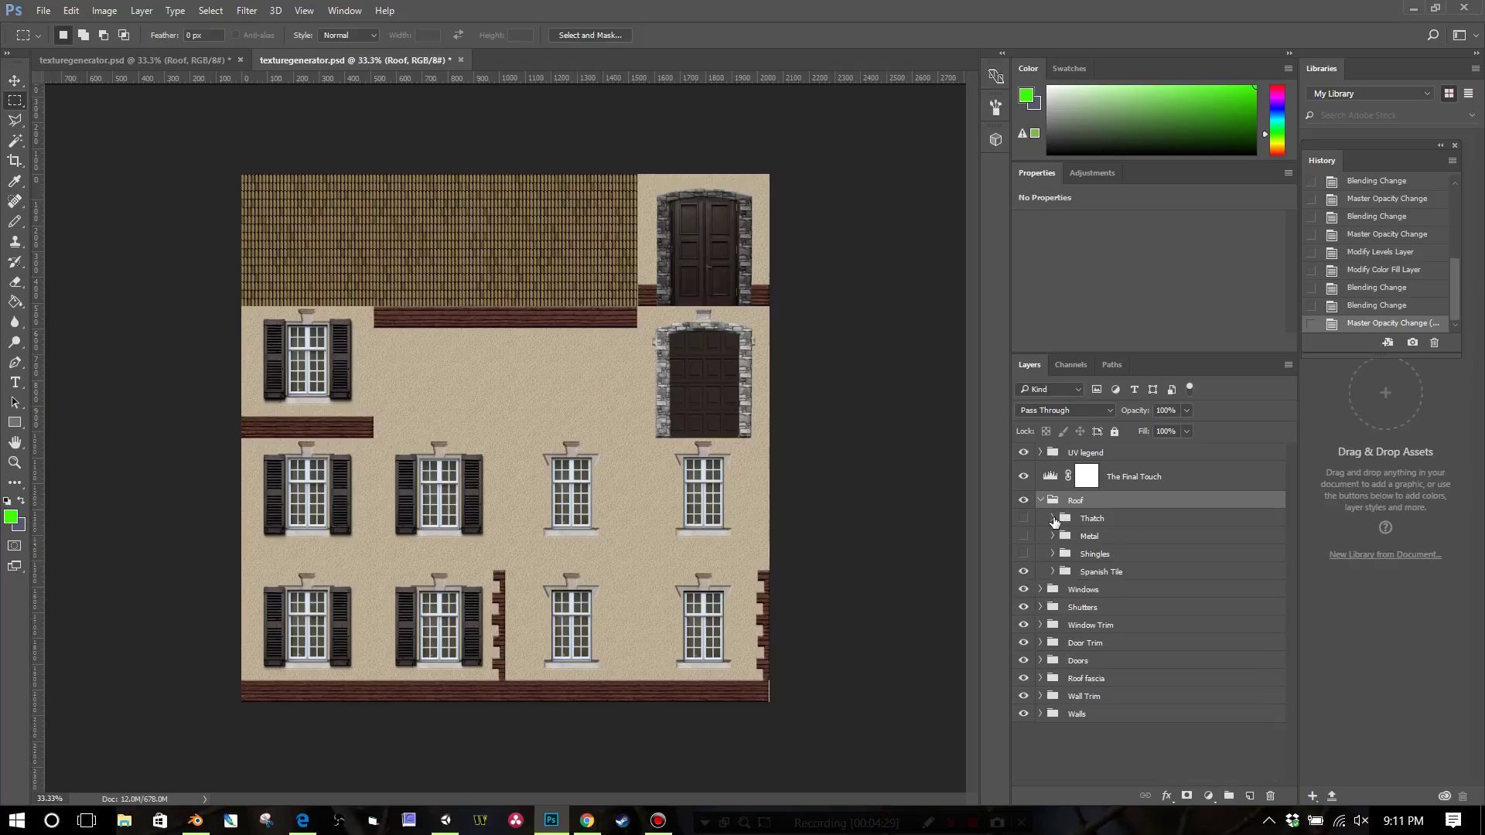
{"action": "left_click", "coordinate": [1052, 536]}
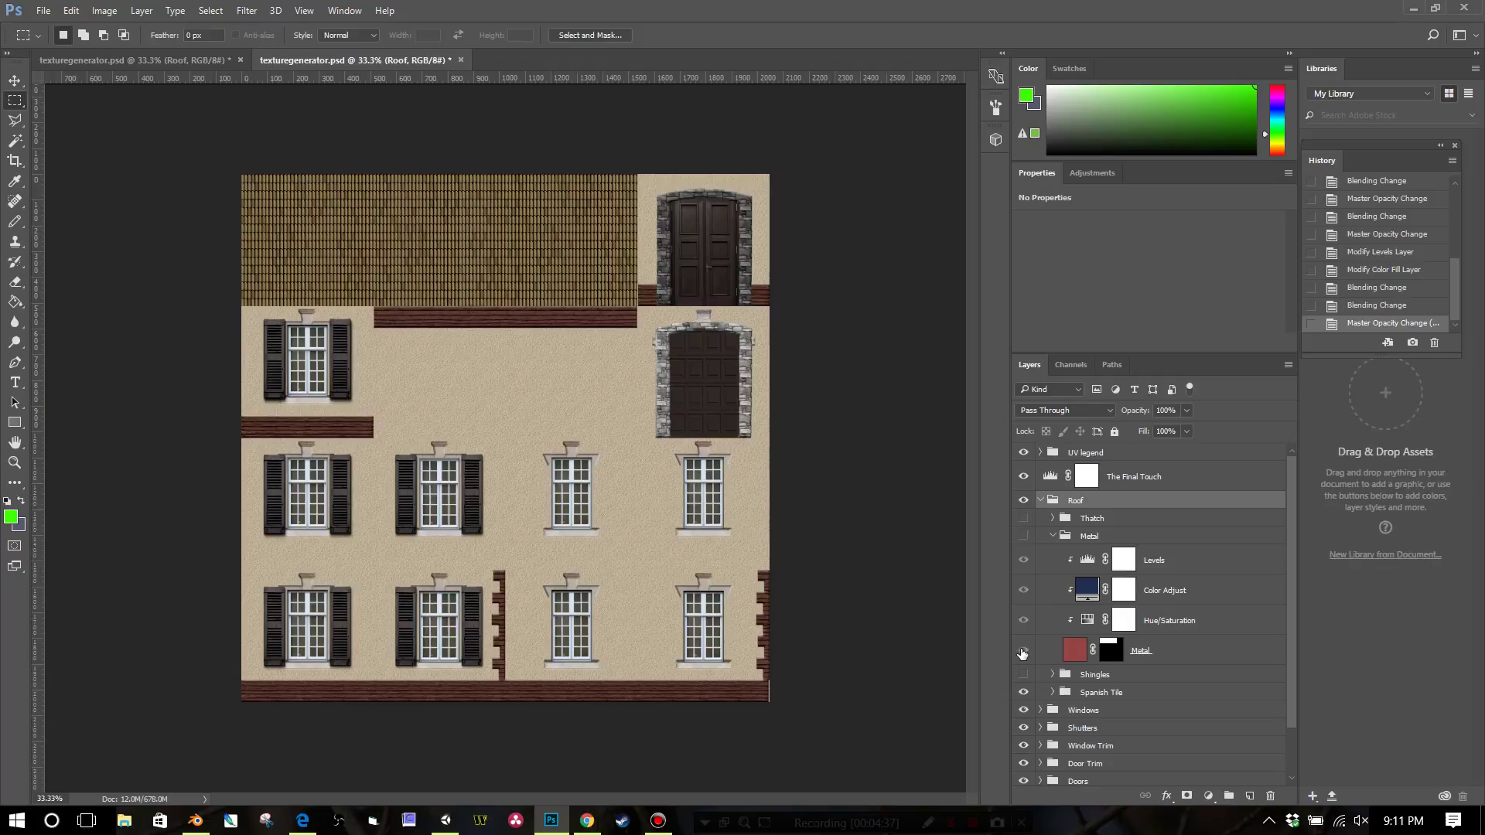
Compare the dark blue Metal roof on and off, then turn on Thatch and collapse Metal.
{"action": "left_click", "coordinate": [1024, 536]}
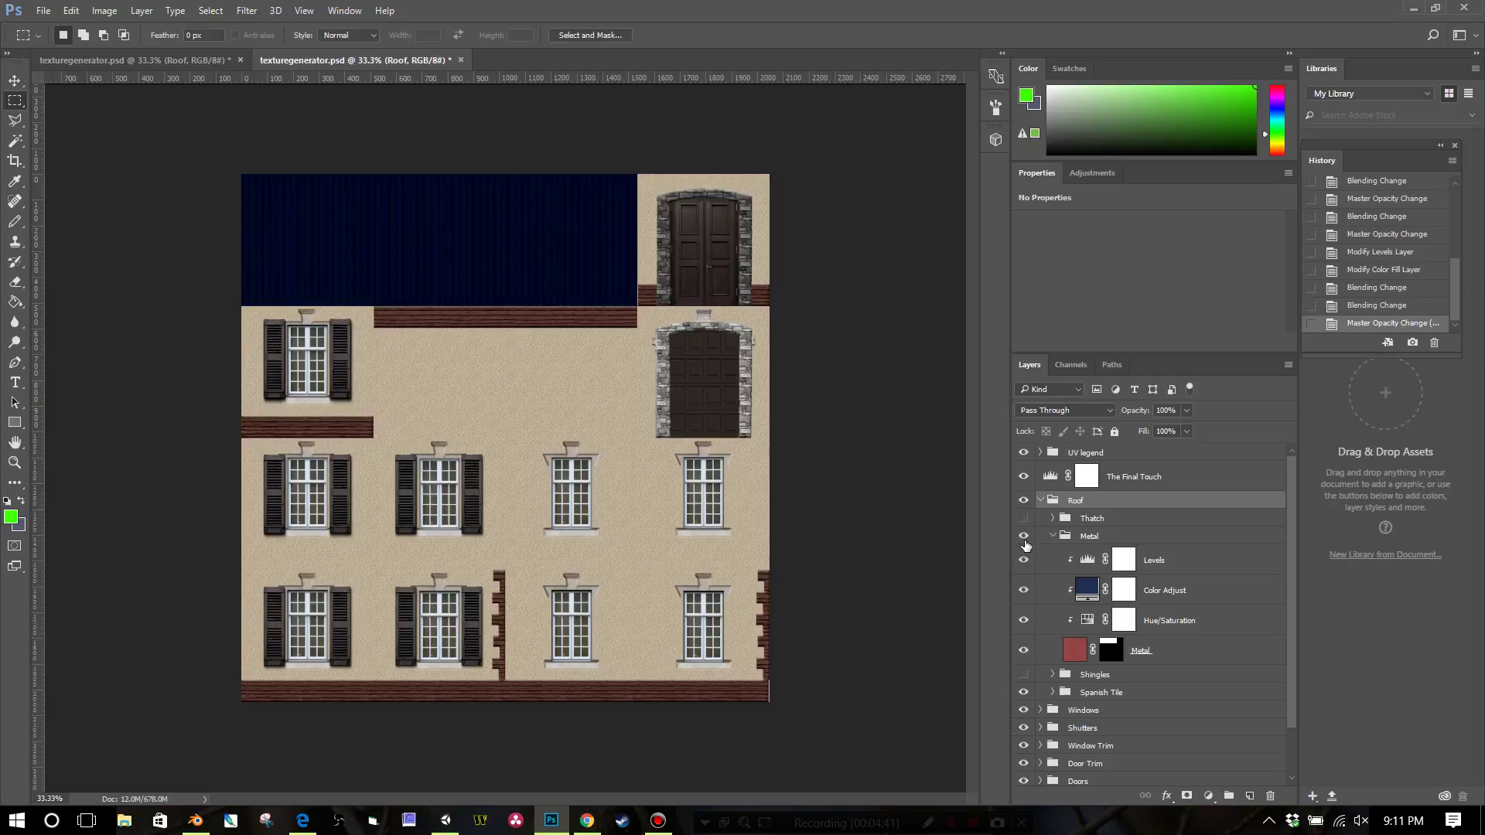
{"action": "left_click", "coordinate": [1024, 536]}
{"action": "left_click", "coordinate": [1024, 536]}
{"action": "left_click", "coordinate": [1024, 538]}
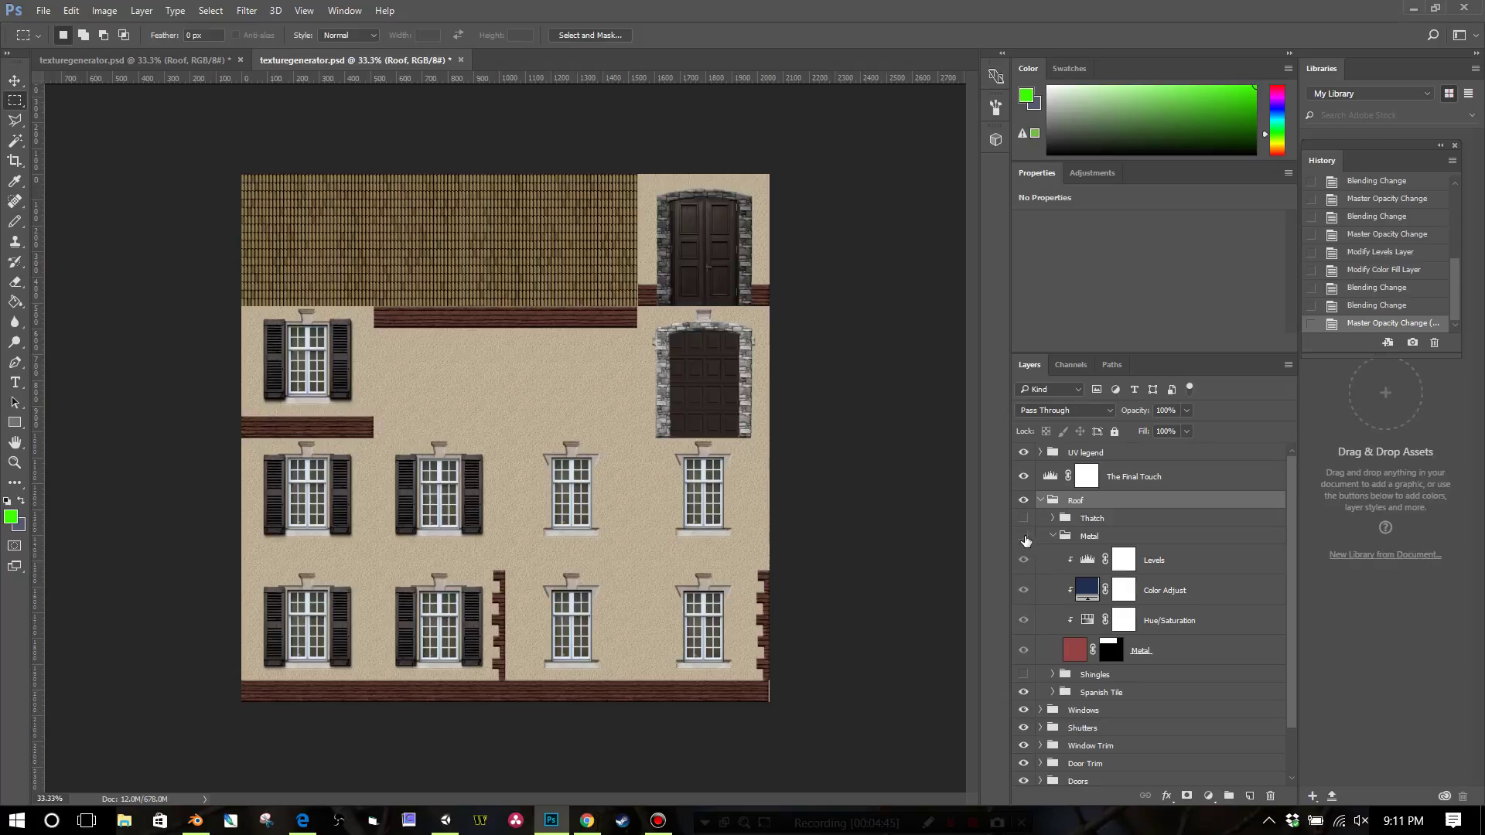
{"action": "left_click", "coordinate": [1024, 538]}
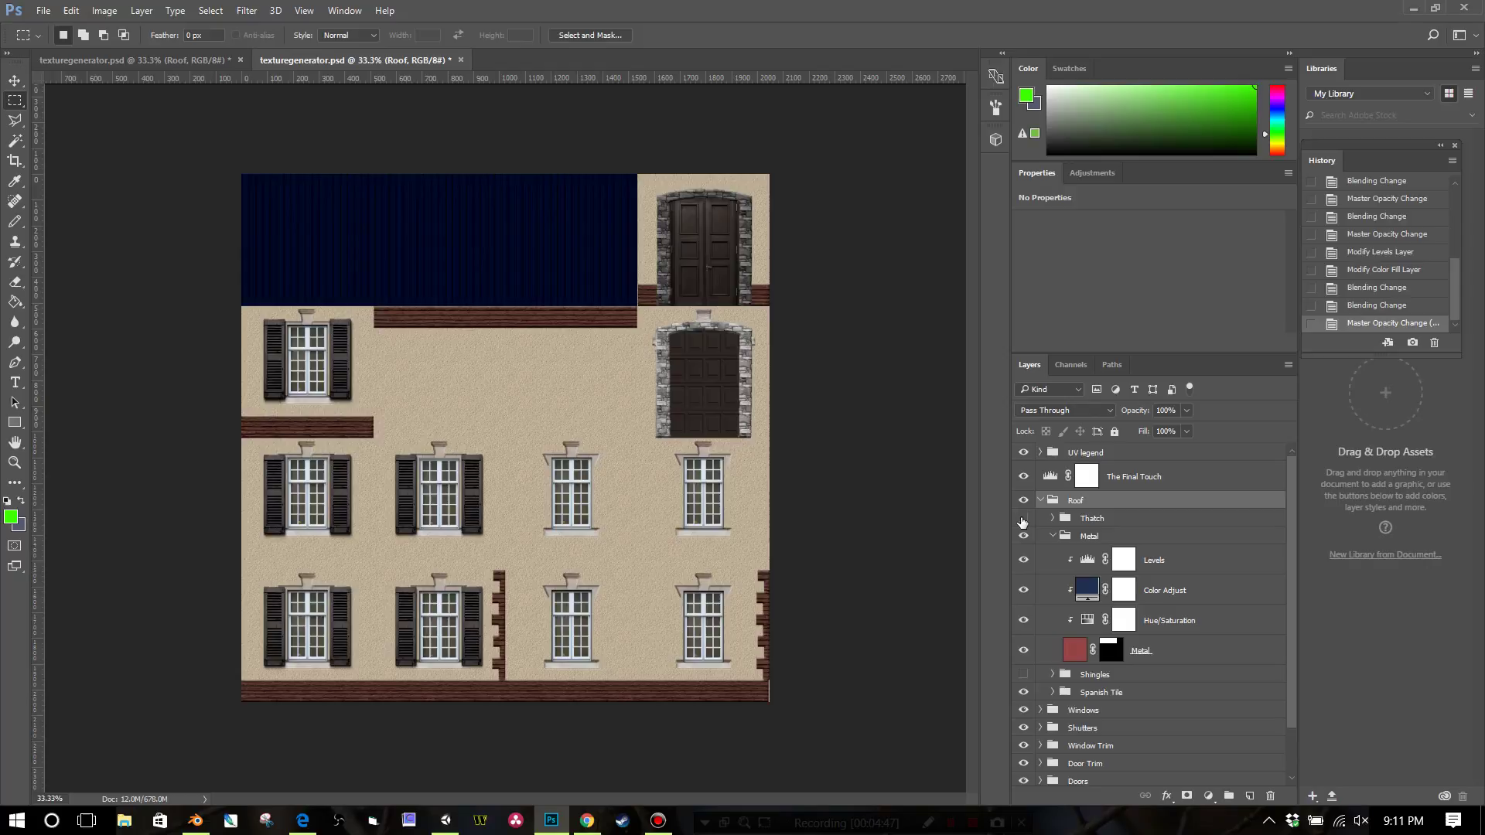
{"action": "left_click", "coordinate": [1023, 519]}
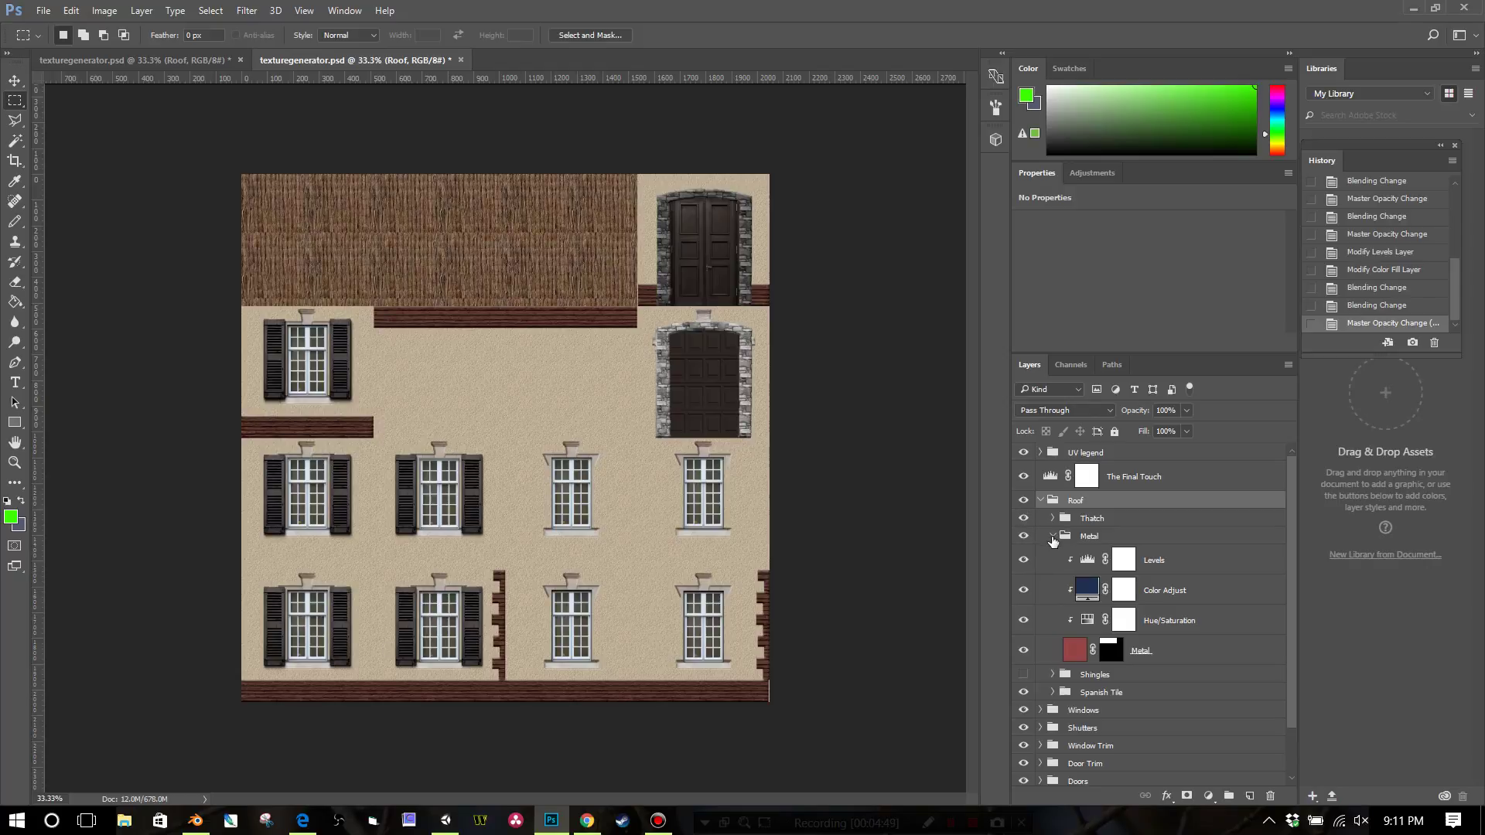
{"action": "left_click", "coordinate": [1052, 536]}
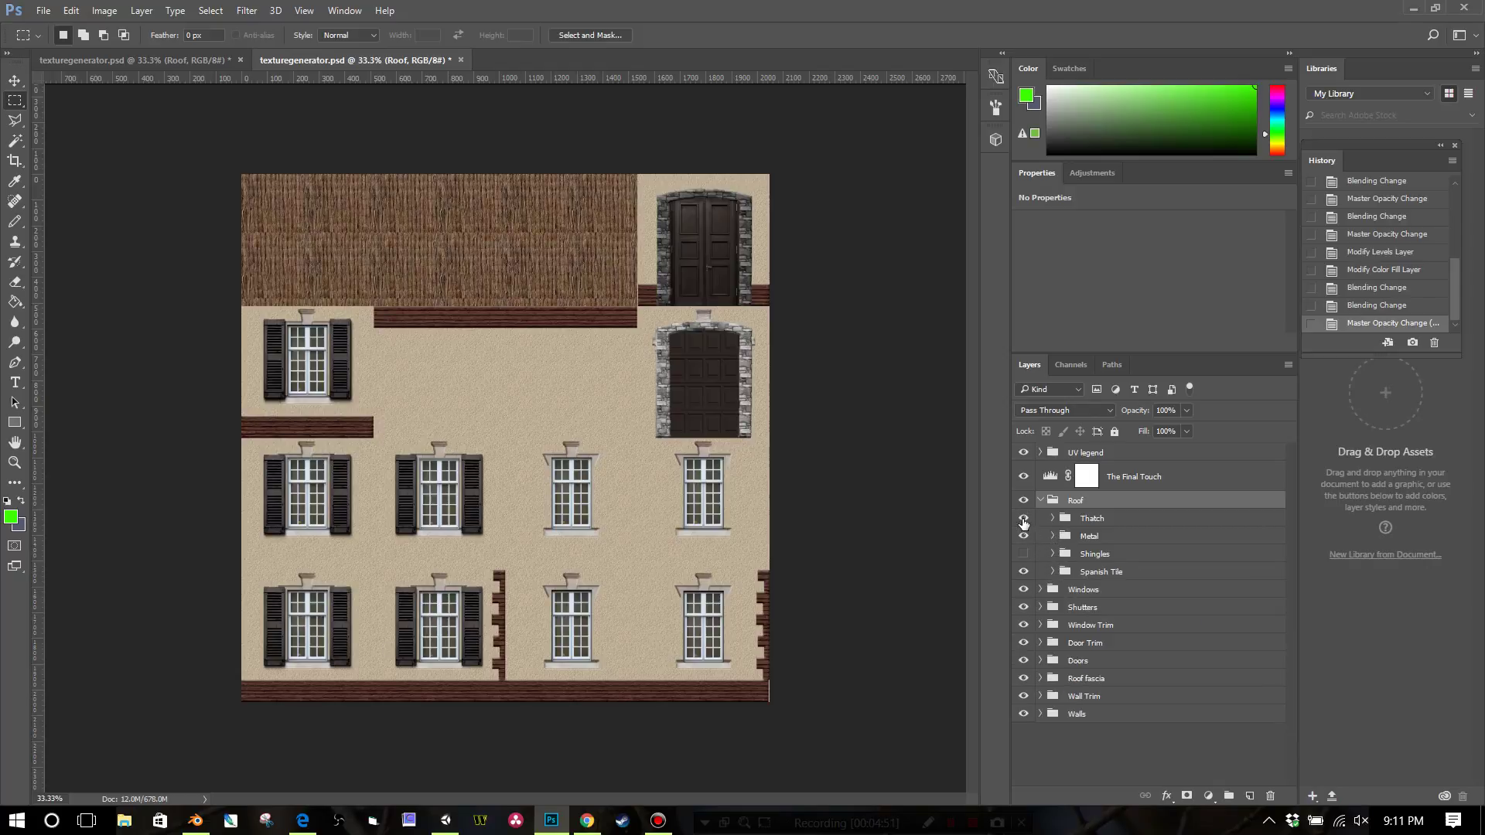
Zoom in and compare the Thatch, Metal, Shingles and Spanish Tile roofs, leaving Metal on top.
{"action": "scroll", "coordinate": [645, 375], "scroll_direction": "up", "scroll_amount": 3}
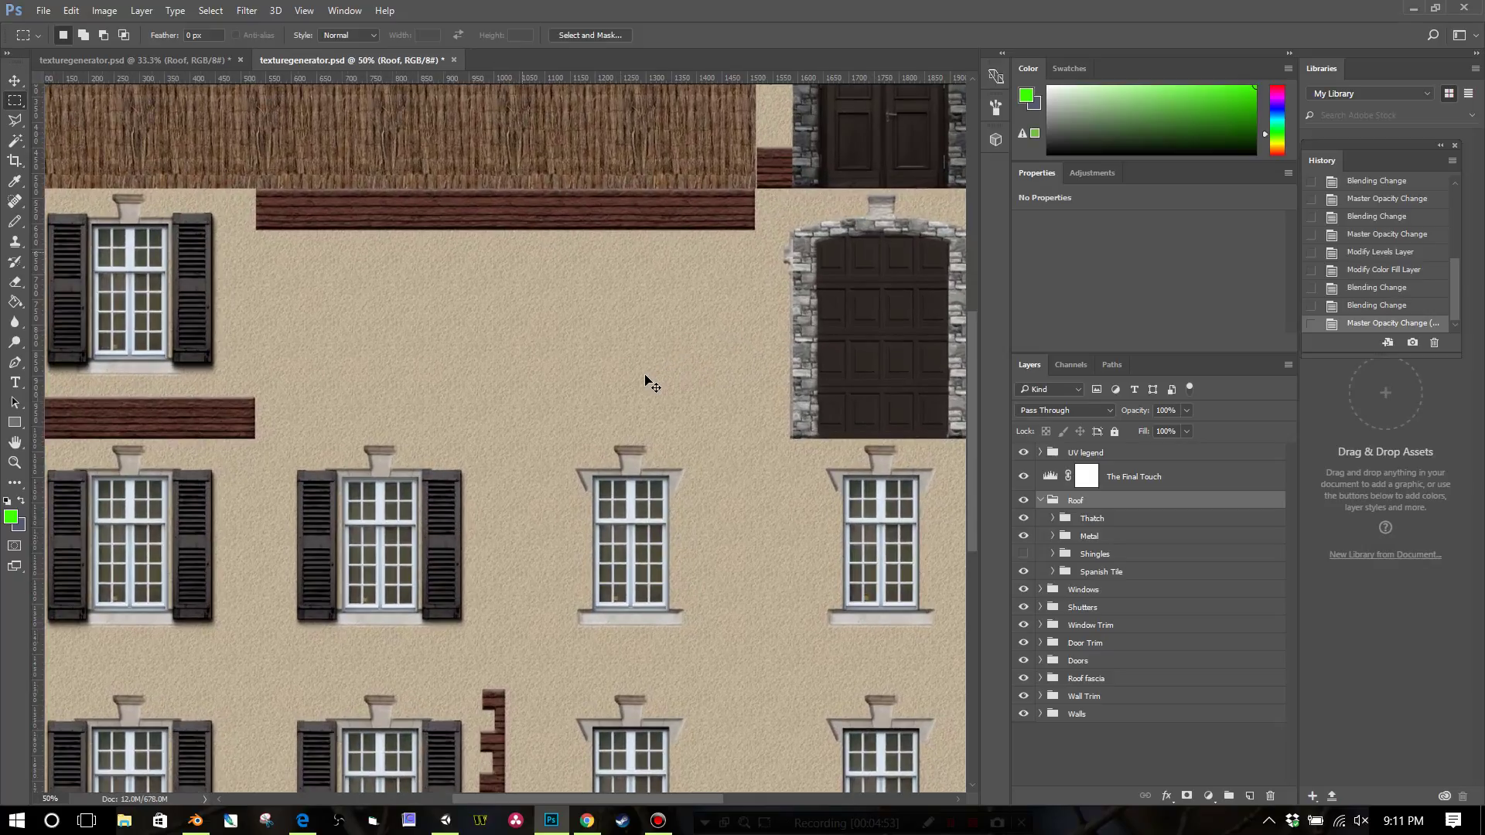
{"action": "scroll", "coordinate": [968, 484], "scroll_direction": "up", "scroll_amount": 8}
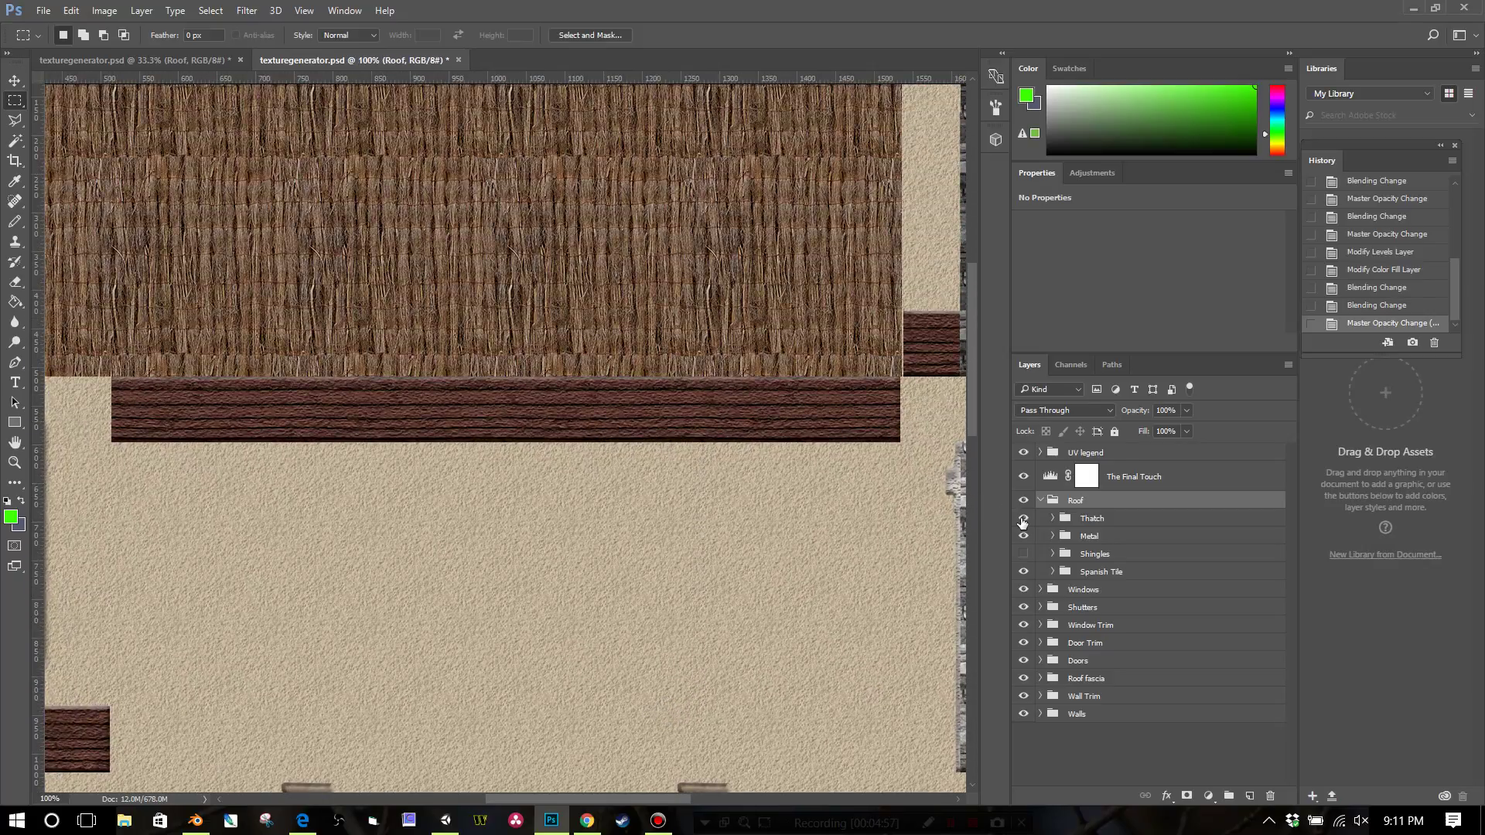
{"action": "left_click", "coordinate": [1023, 571]}
{"action": "scroll", "coordinate": [1024, 545], "scroll_direction": "up", "scroll_amount": 5}
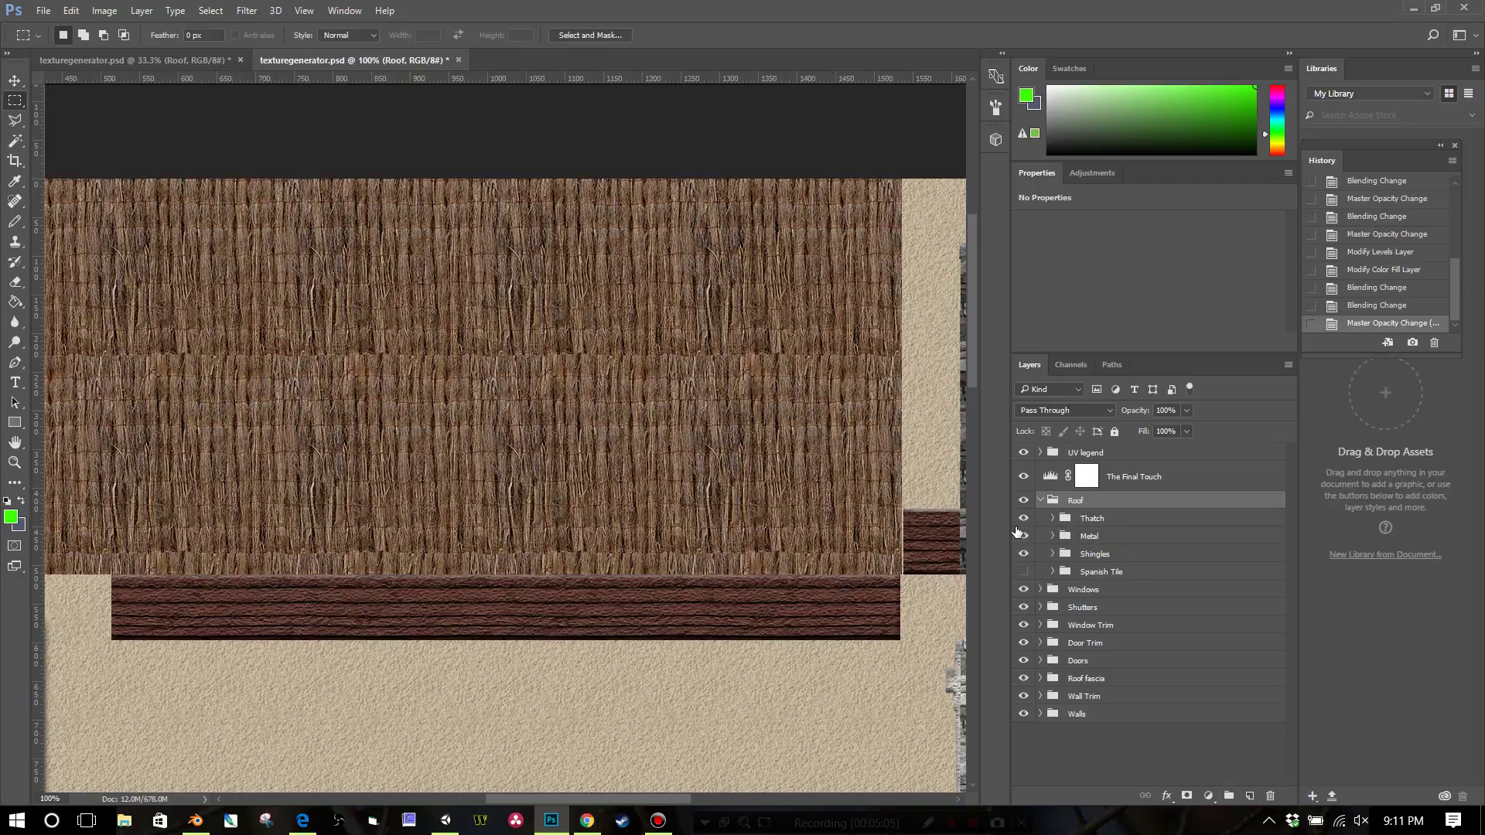
{"action": "left_click_drag", "start_coordinate": [1023, 519], "coordinate": [1026, 540]}
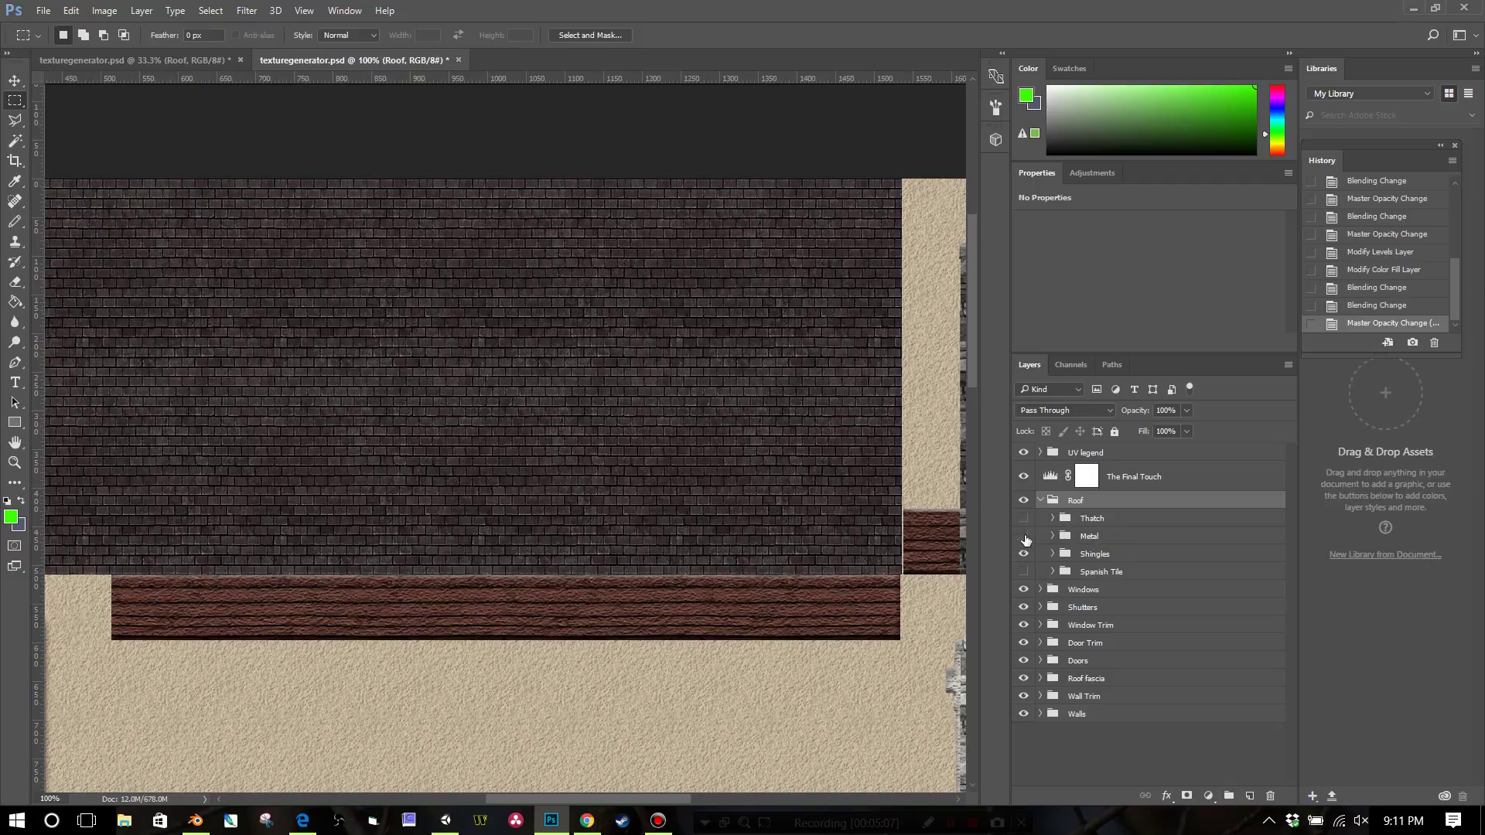
{"action": "left_click", "coordinate": [1024, 537]}
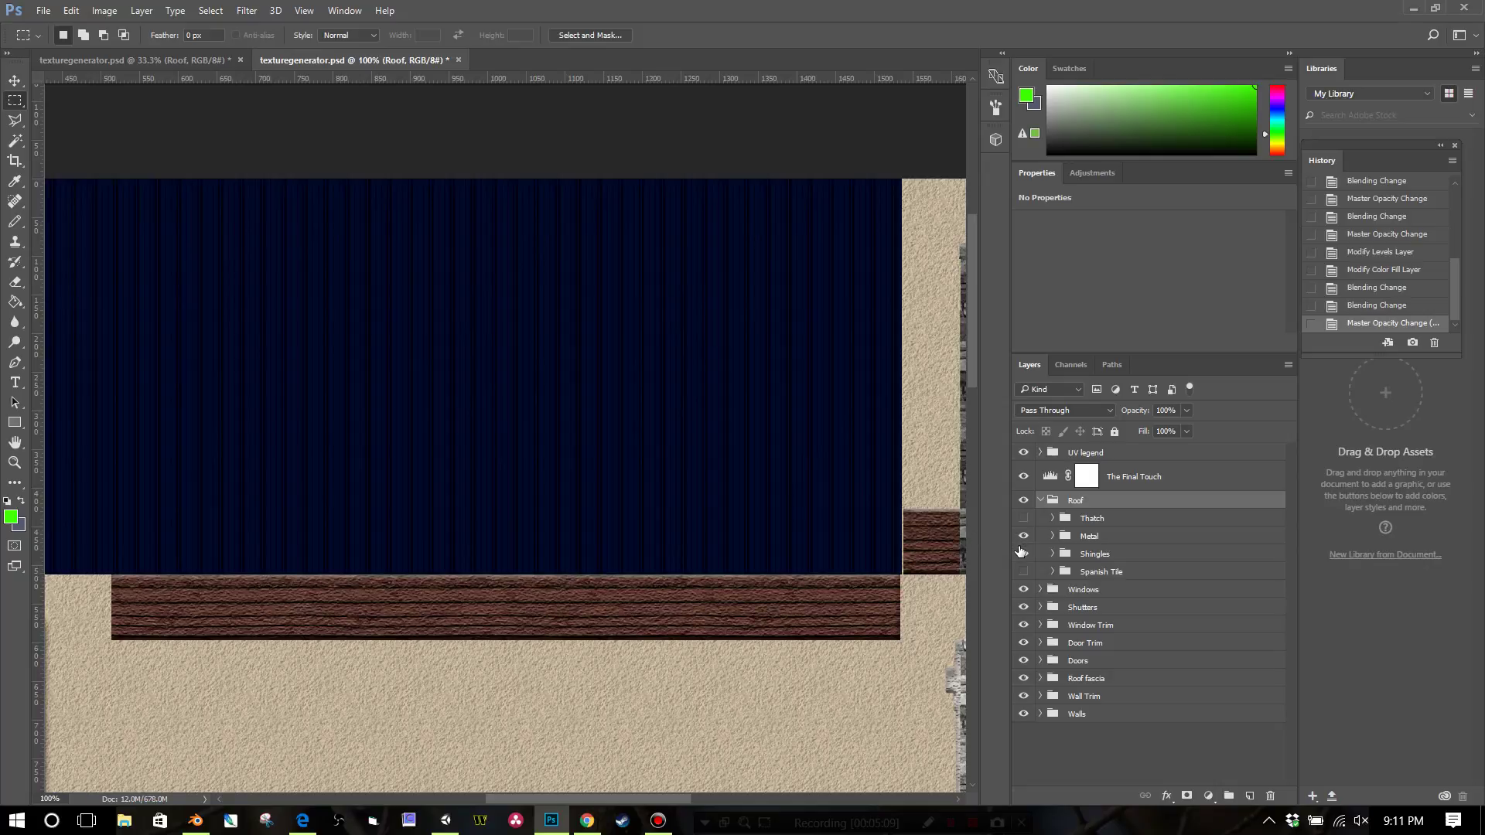
{"action": "left_click", "coordinate": [1023, 536]}
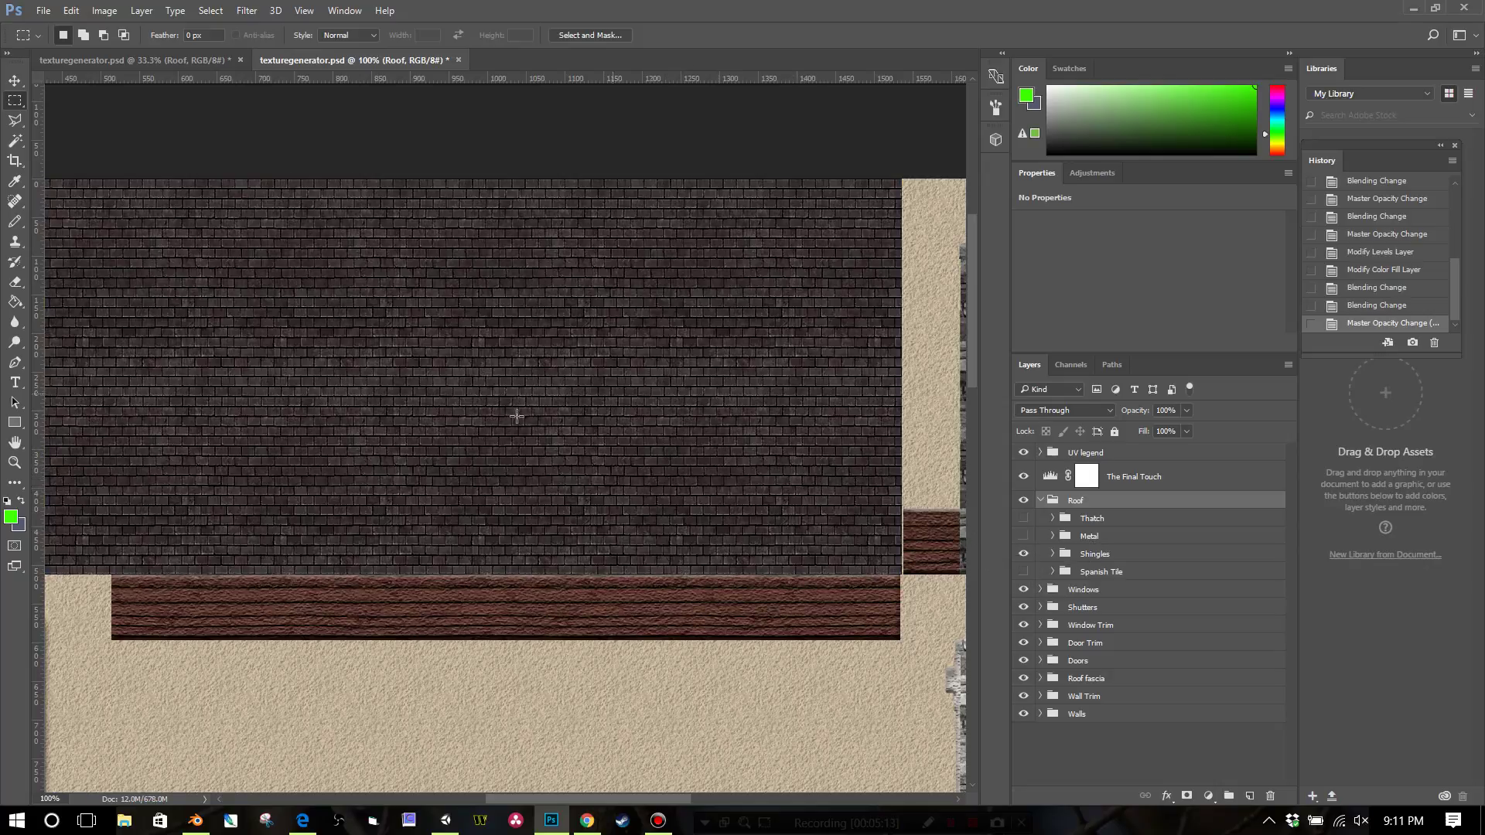
{"action": "left_click", "coordinate": [1023, 553]}
{"action": "left_click", "coordinate": [1024, 571]}
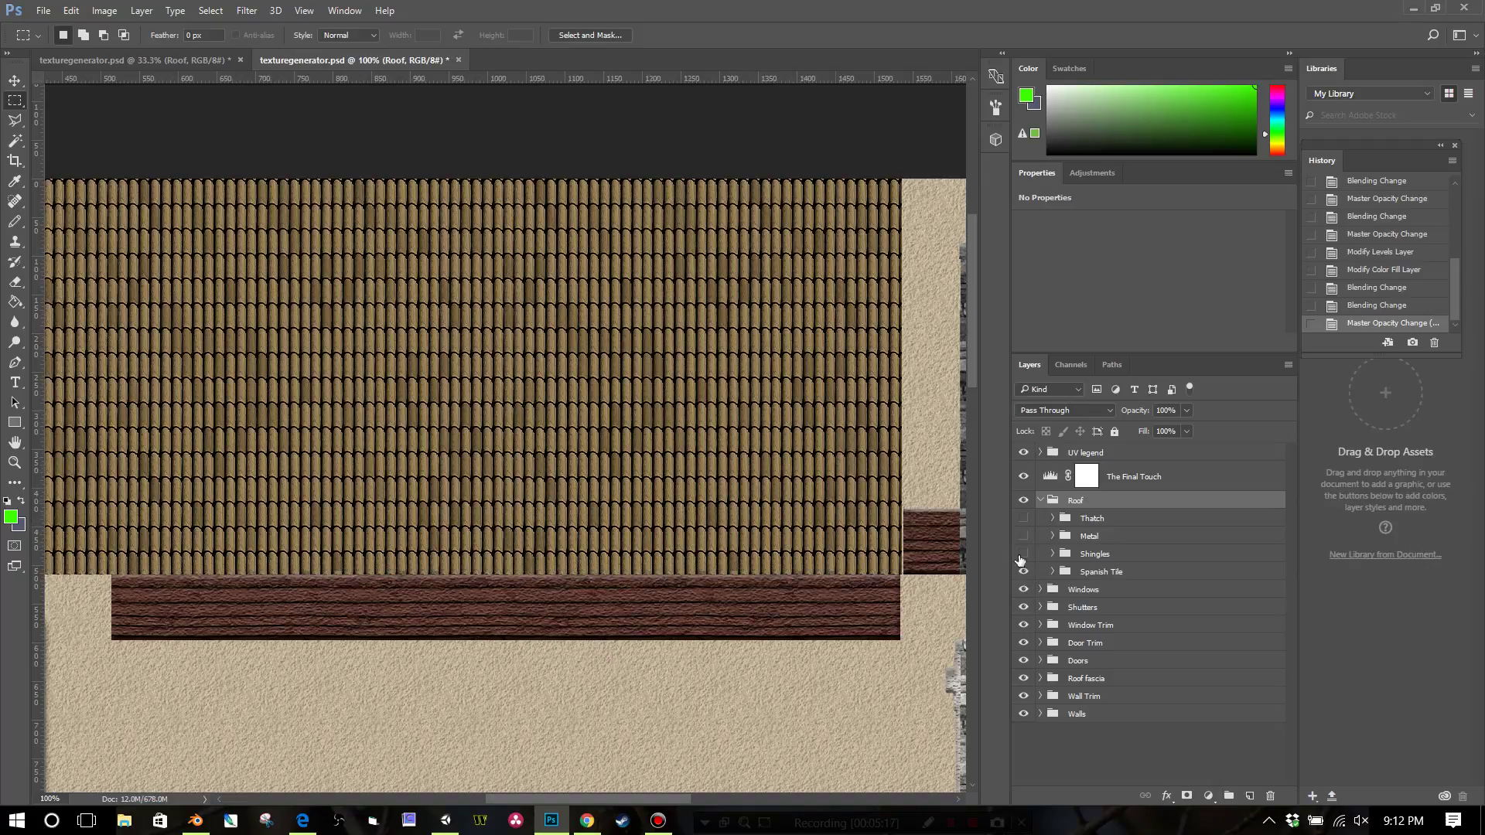
{"action": "left_click", "coordinate": [1024, 553]}
{"action": "left_click", "coordinate": [1023, 536]}
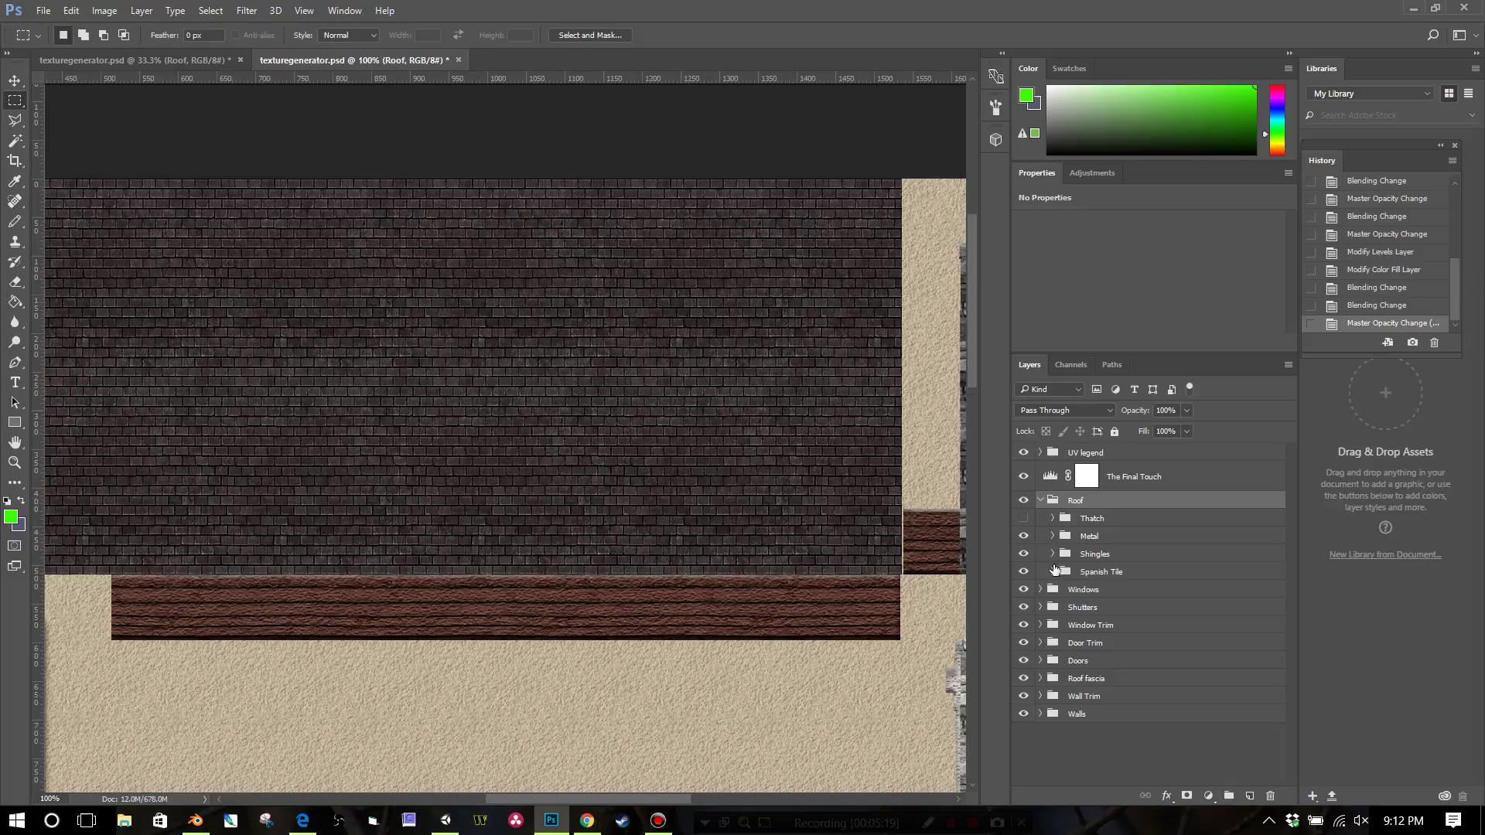
Expand the Metal group and select its fill layer.
{"action": "left_click", "coordinate": [1051, 542]}
{"action": "left_click", "coordinate": [1052, 537]}
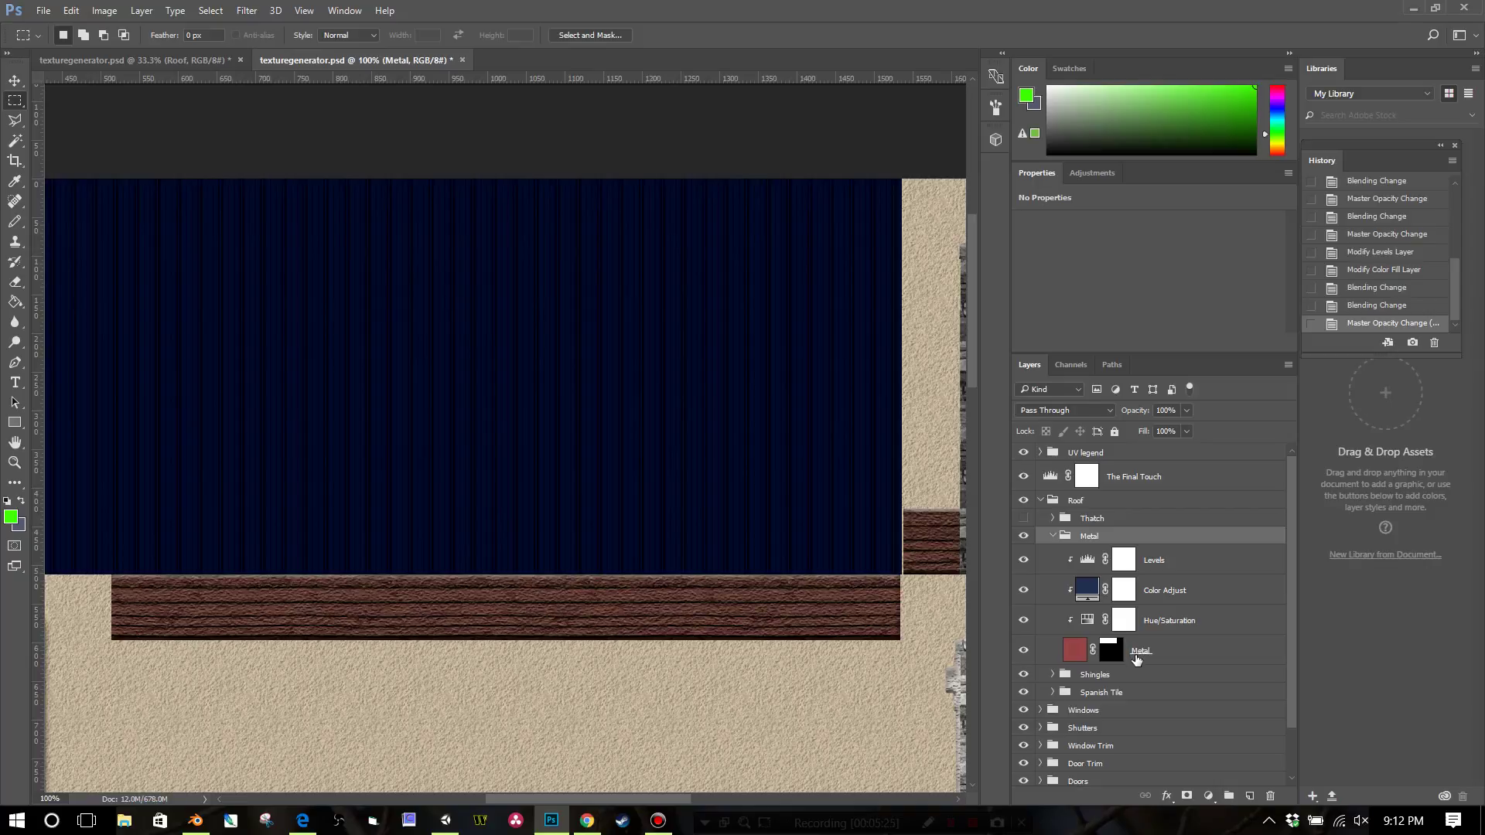
{"action": "left_click", "coordinate": [1079, 656]}
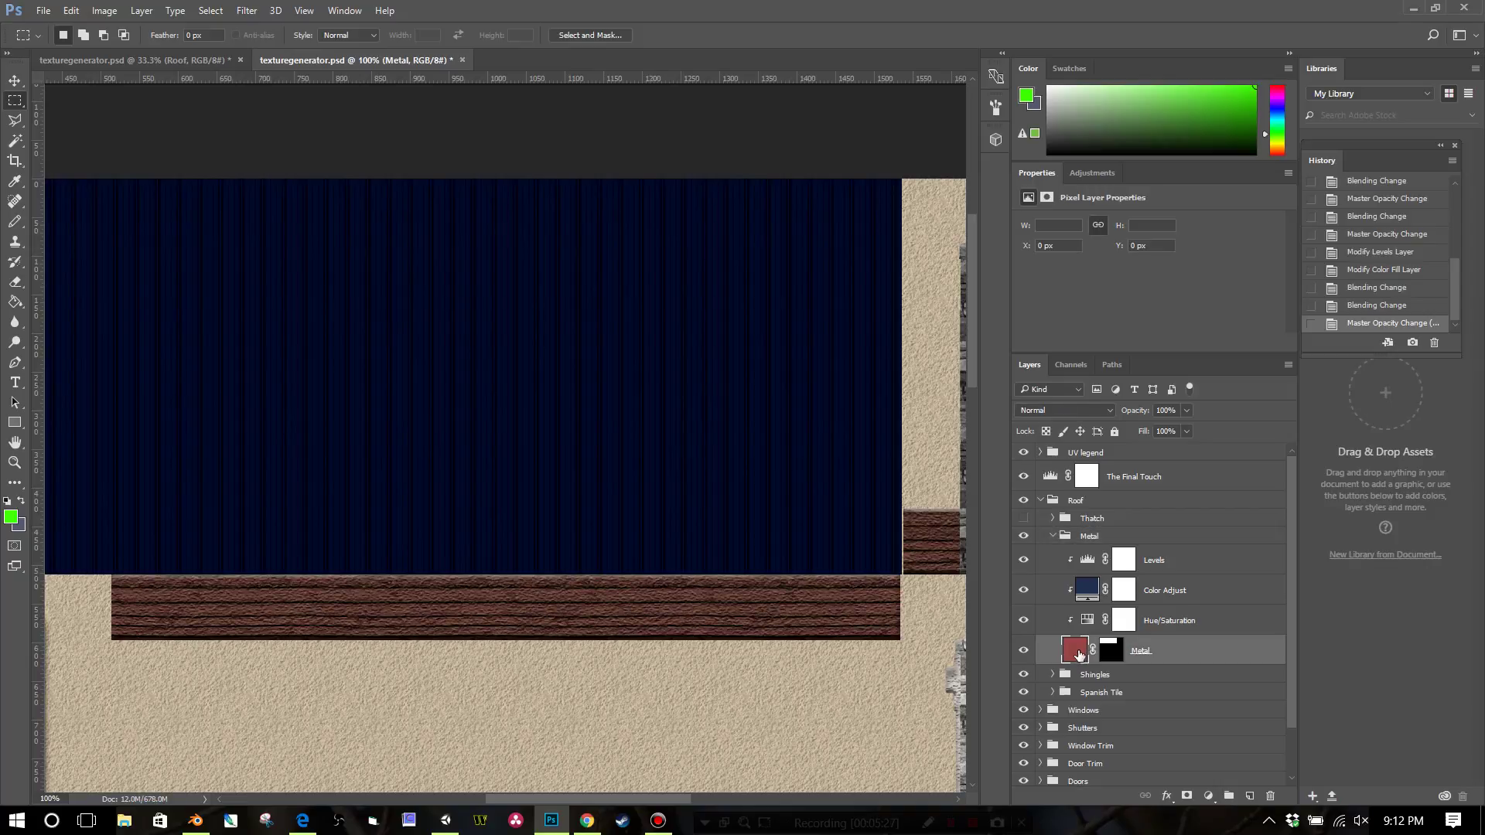
Toggle the Metal roof's Hue/Saturation, Color Adjust and Levels layers to compare, leaving Hue/Saturation and Color Adjust on.
{"action": "left_click", "coordinate": [1023, 619]}
{"action": "left_click", "coordinate": [1024, 590]}
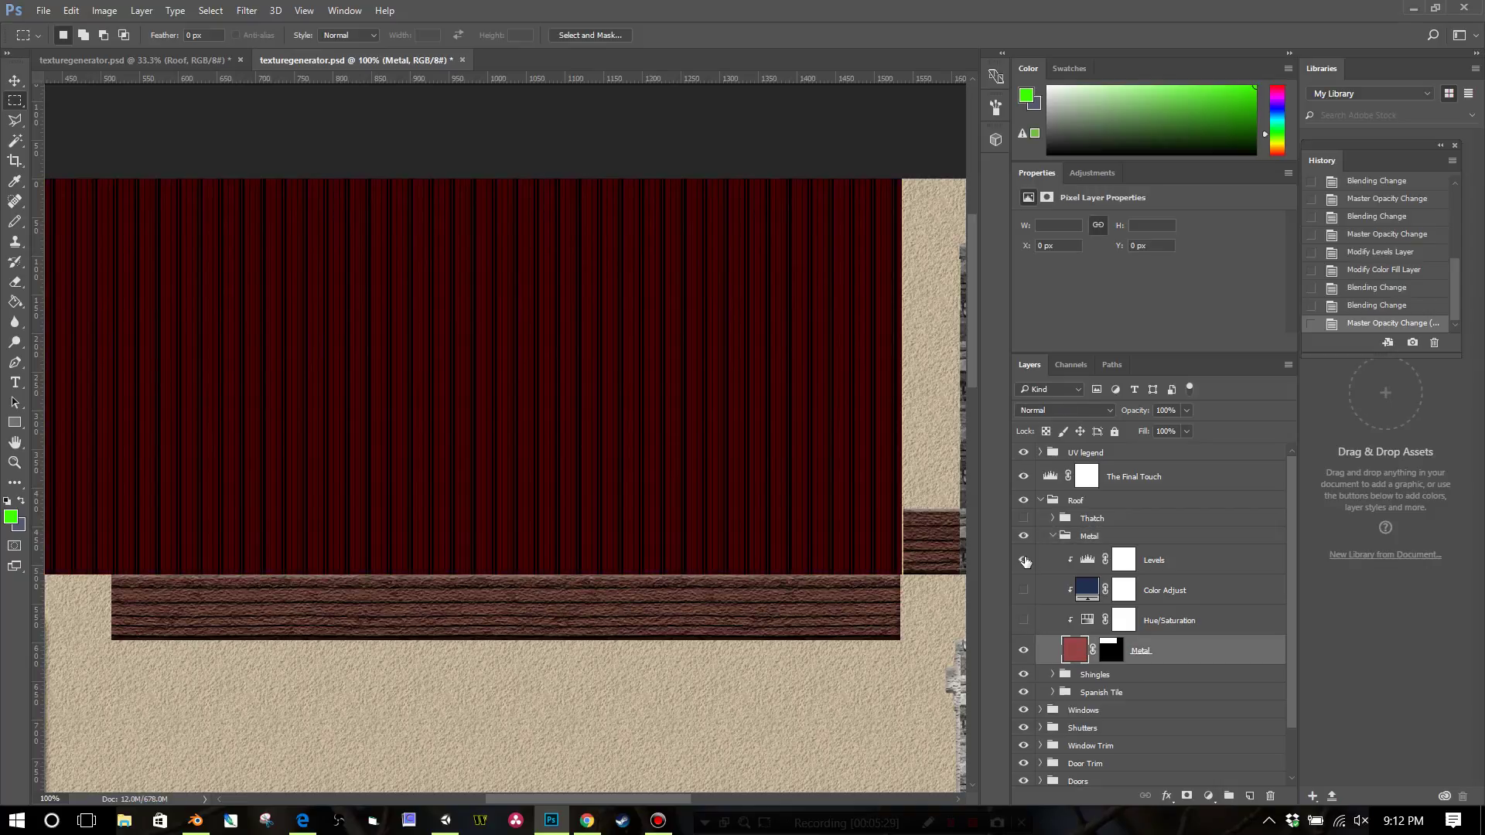
{"action": "left_click", "coordinate": [1024, 560]}
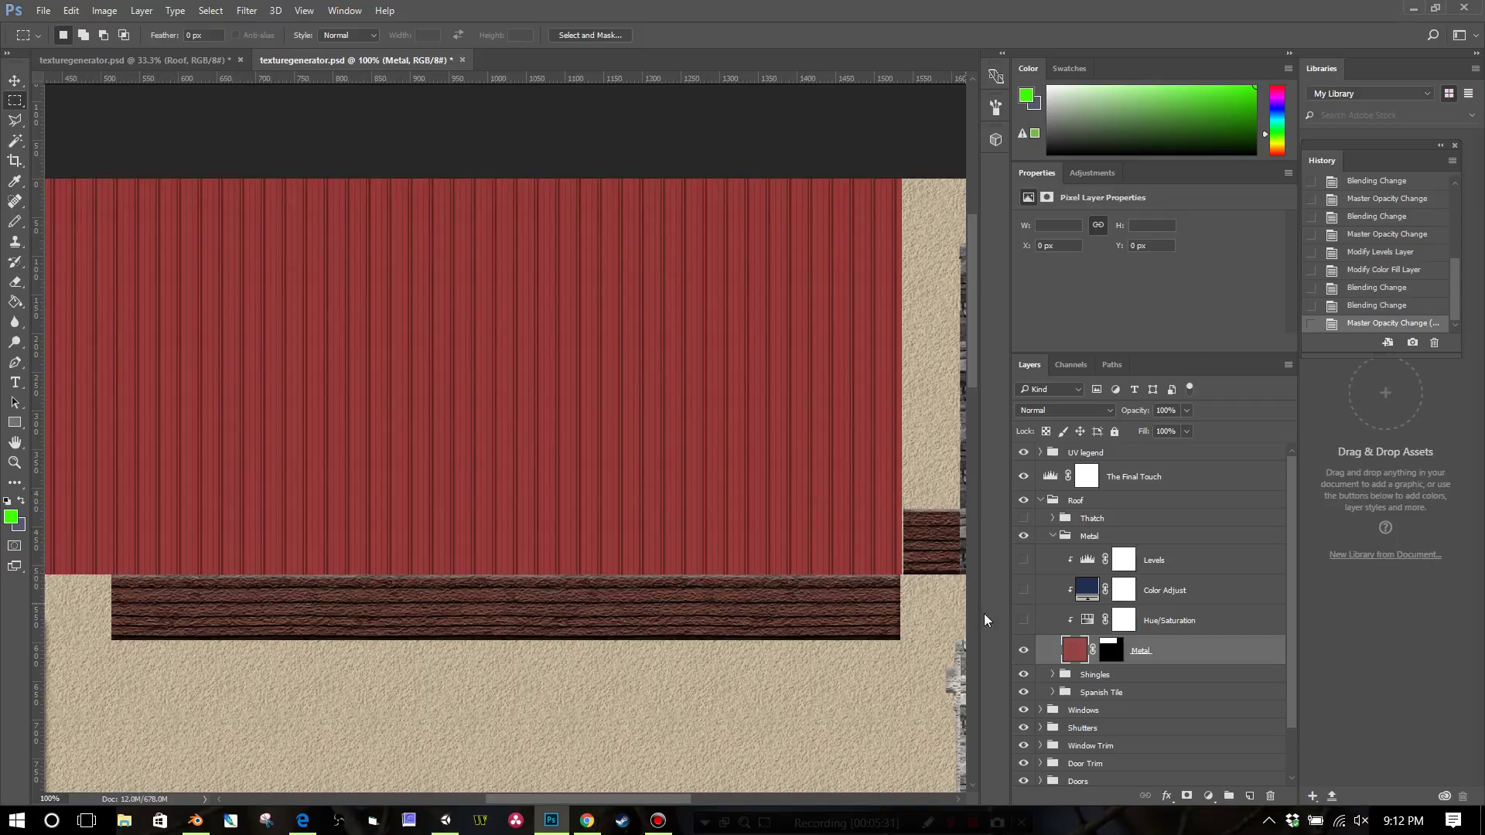
{"action": "left_click", "coordinate": [1024, 621]}
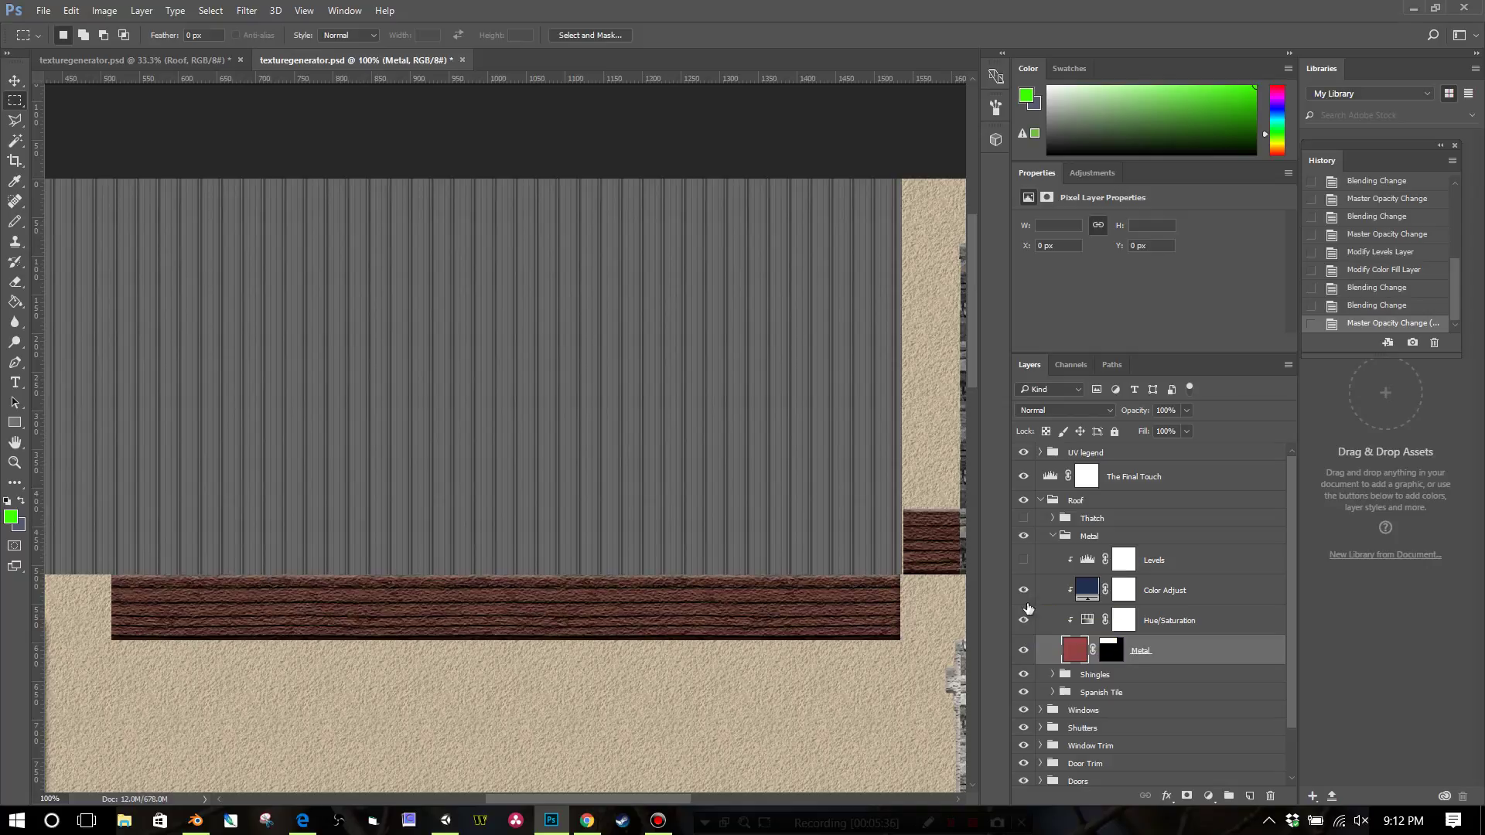
{"action": "left_click", "coordinate": [1025, 591]}
{"action": "left_click", "coordinate": [1025, 592]}
{"action": "left_click", "coordinate": [1023, 592]}
Change the Color Adjust fill colour to bright green (R15 G181 B19).
{"action": "double_click", "coordinate": [1086, 592]}
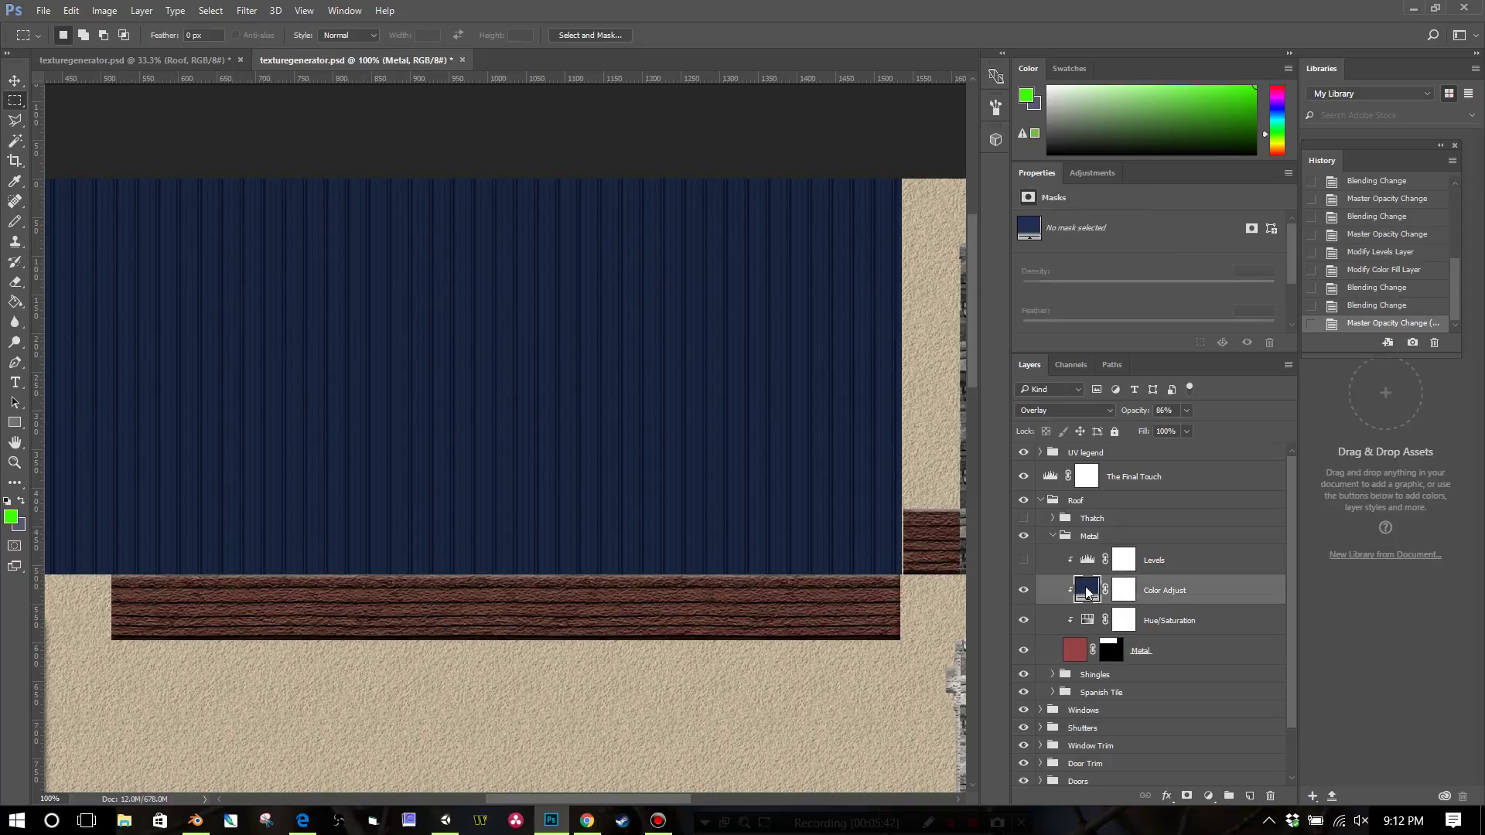
{"action": "left_click", "coordinate": [898, 535]}
{"action": "left_click", "coordinate": [864, 464]}
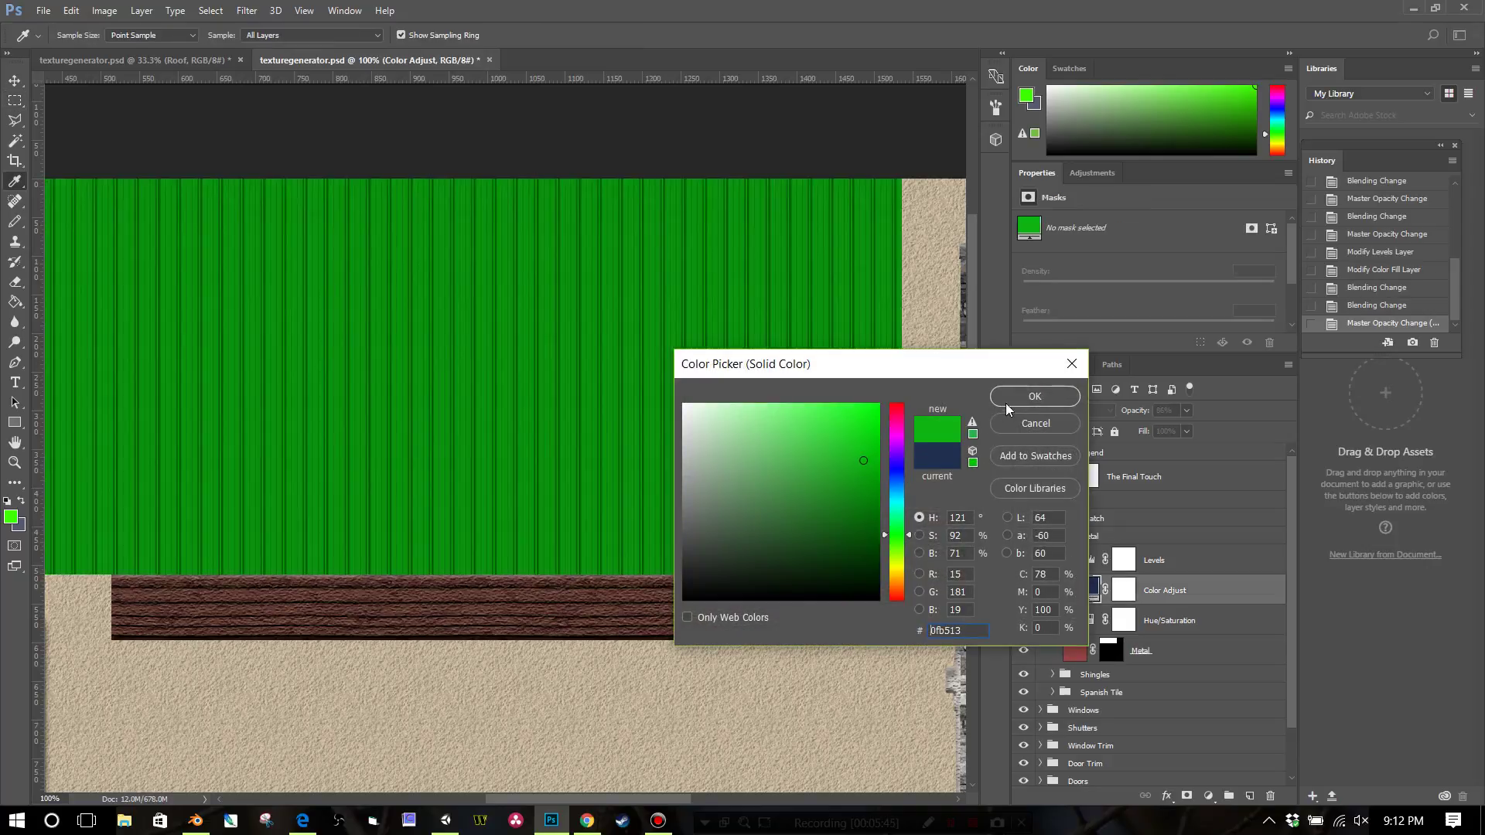
{"action": "left_click", "coordinate": [1035, 396]}
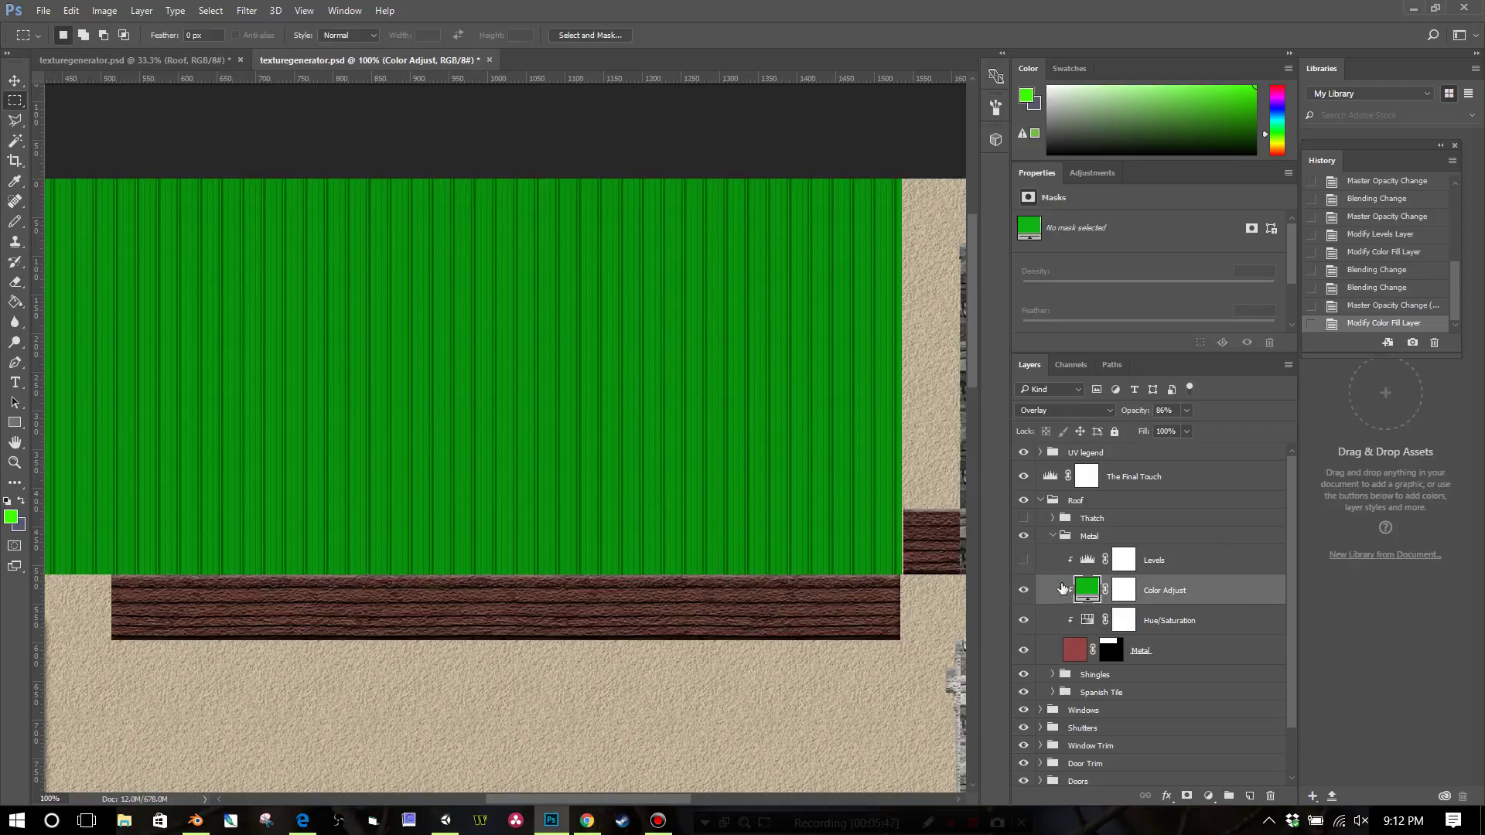
{"action": "left_click", "coordinate": [1024, 562]}
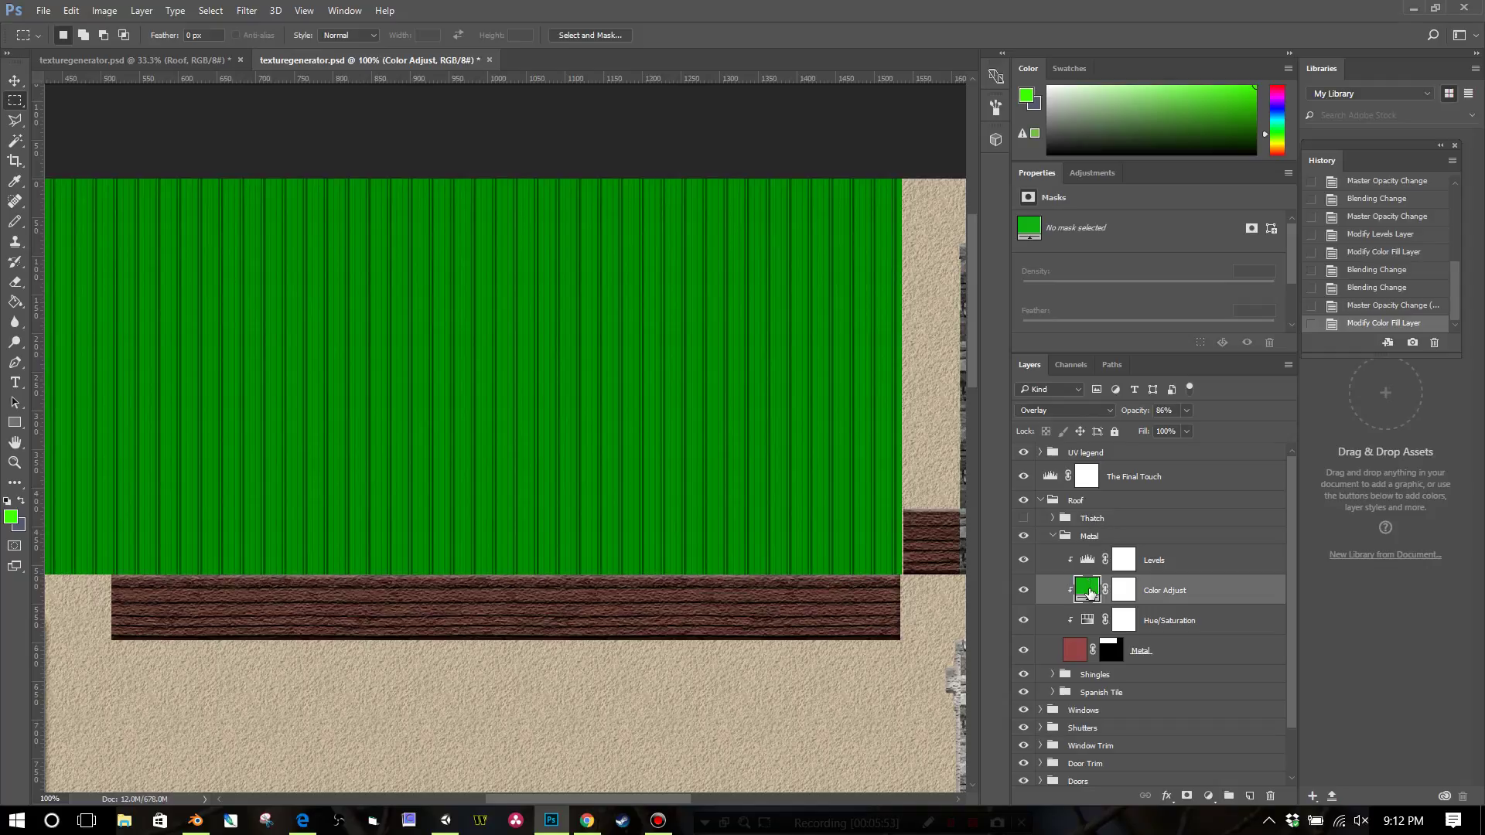
{"action": "left_click", "coordinate": [1086, 619]}
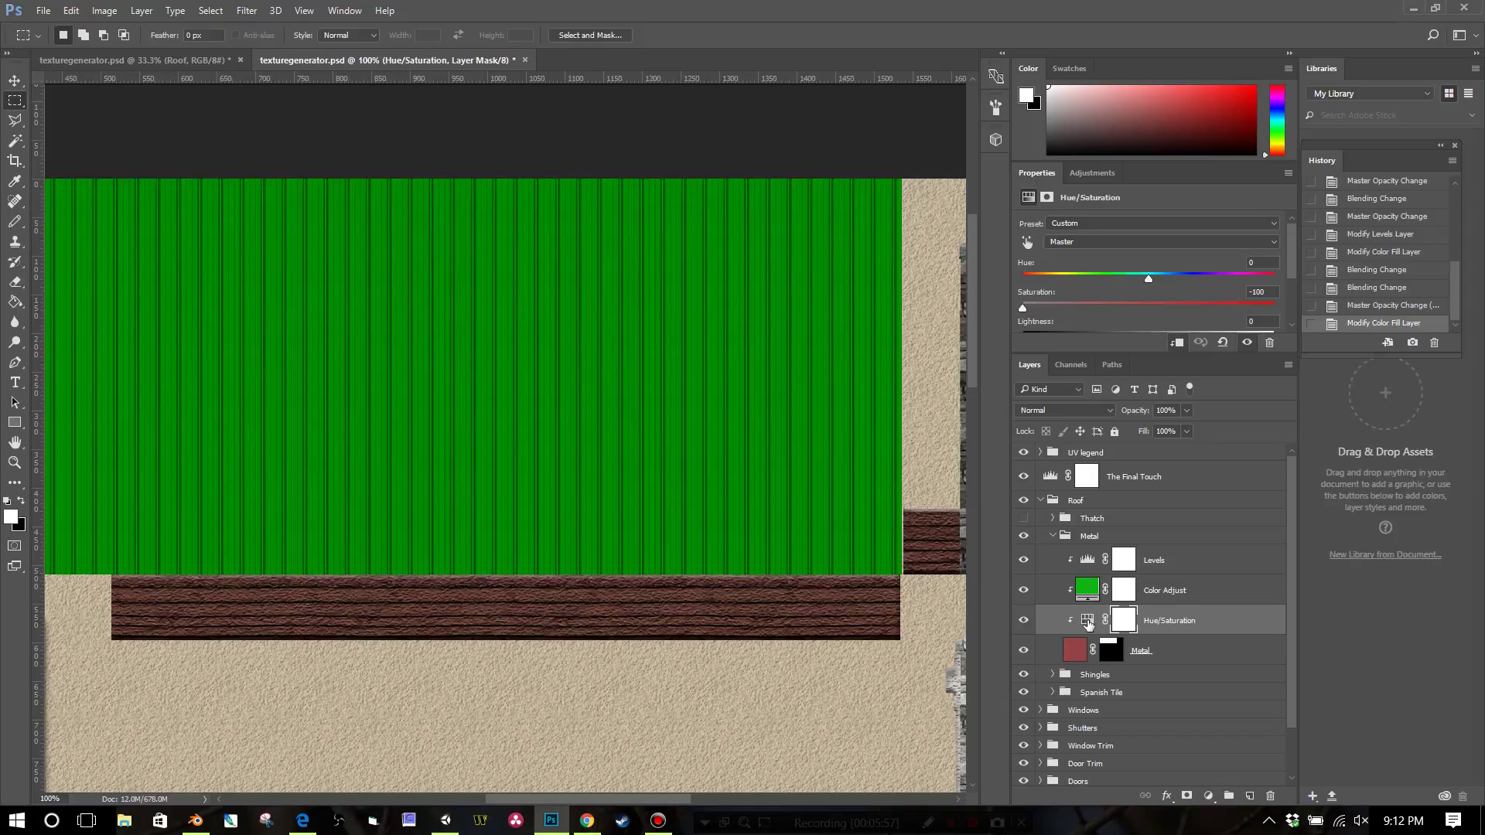
{"action": "left_click_drag", "start_coordinate": [1023, 308], "coordinate": [1156, 308]}
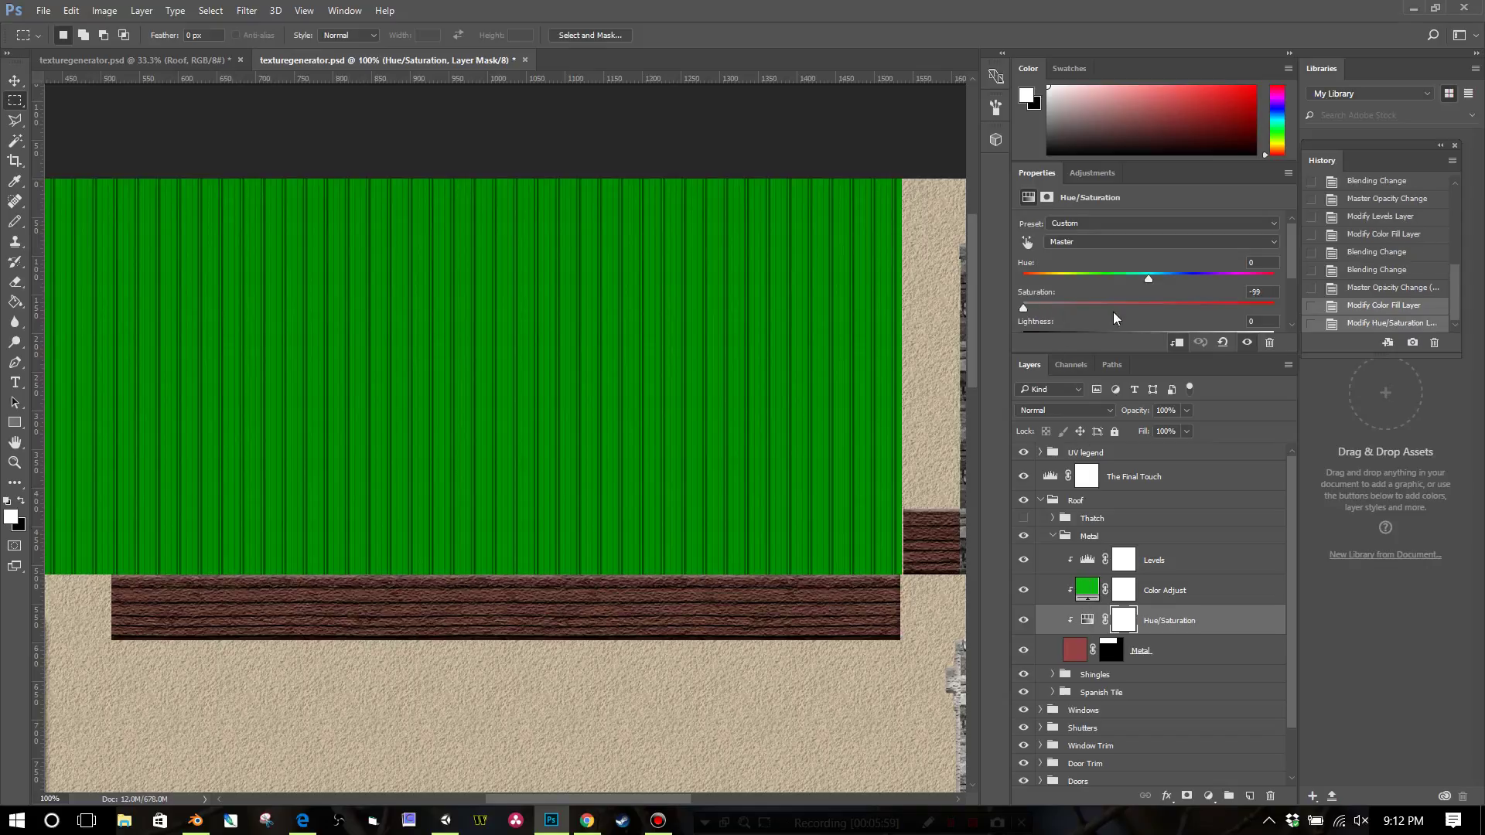
{"action": "left_click_drag", "start_coordinate": [1056, 317], "coordinate": [1005, 310]}
{"action": "left_click", "coordinate": [1024, 560]}
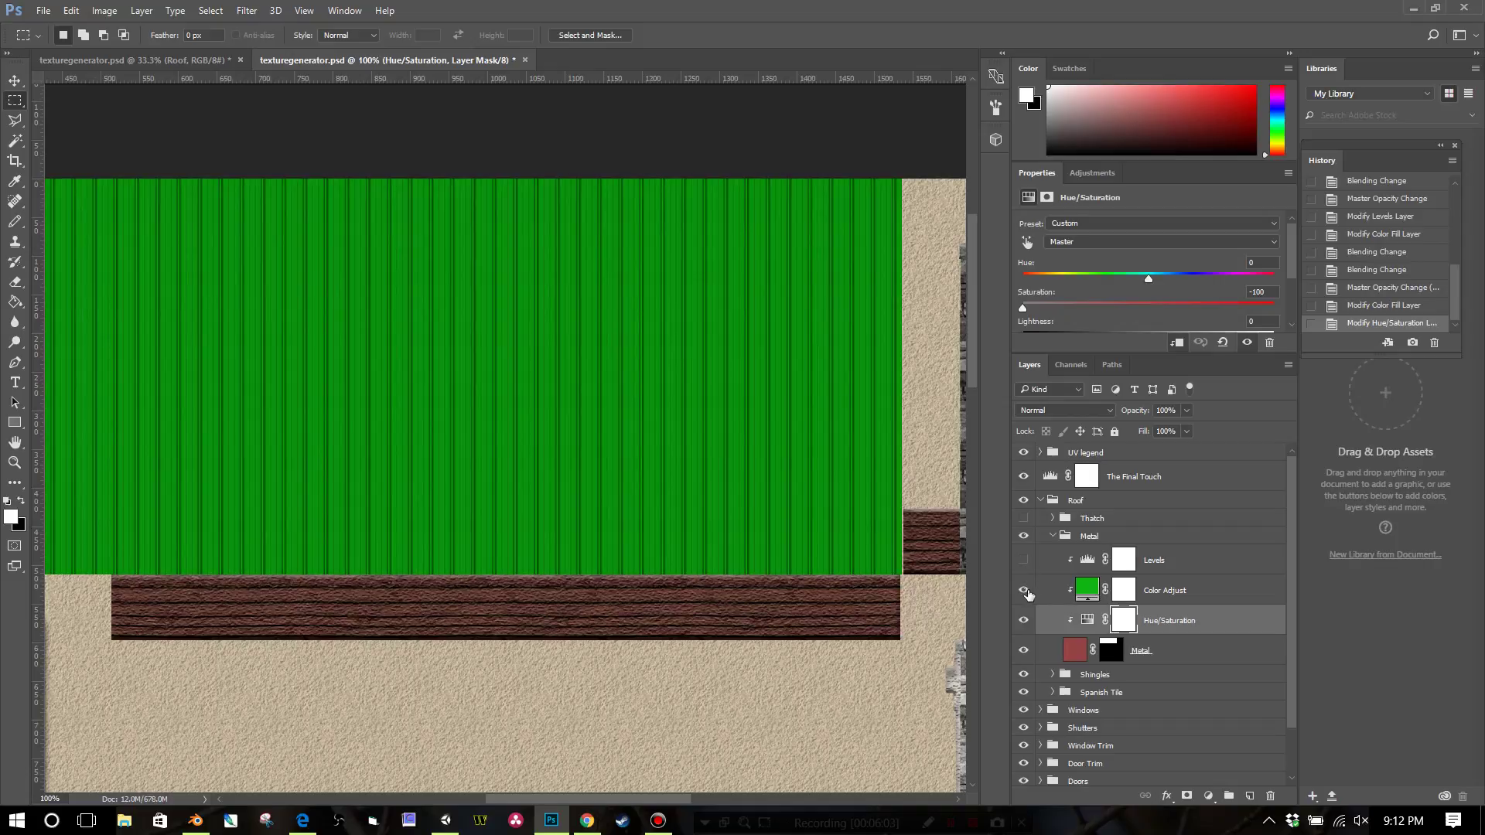
{"action": "left_click", "coordinate": [1023, 590]}
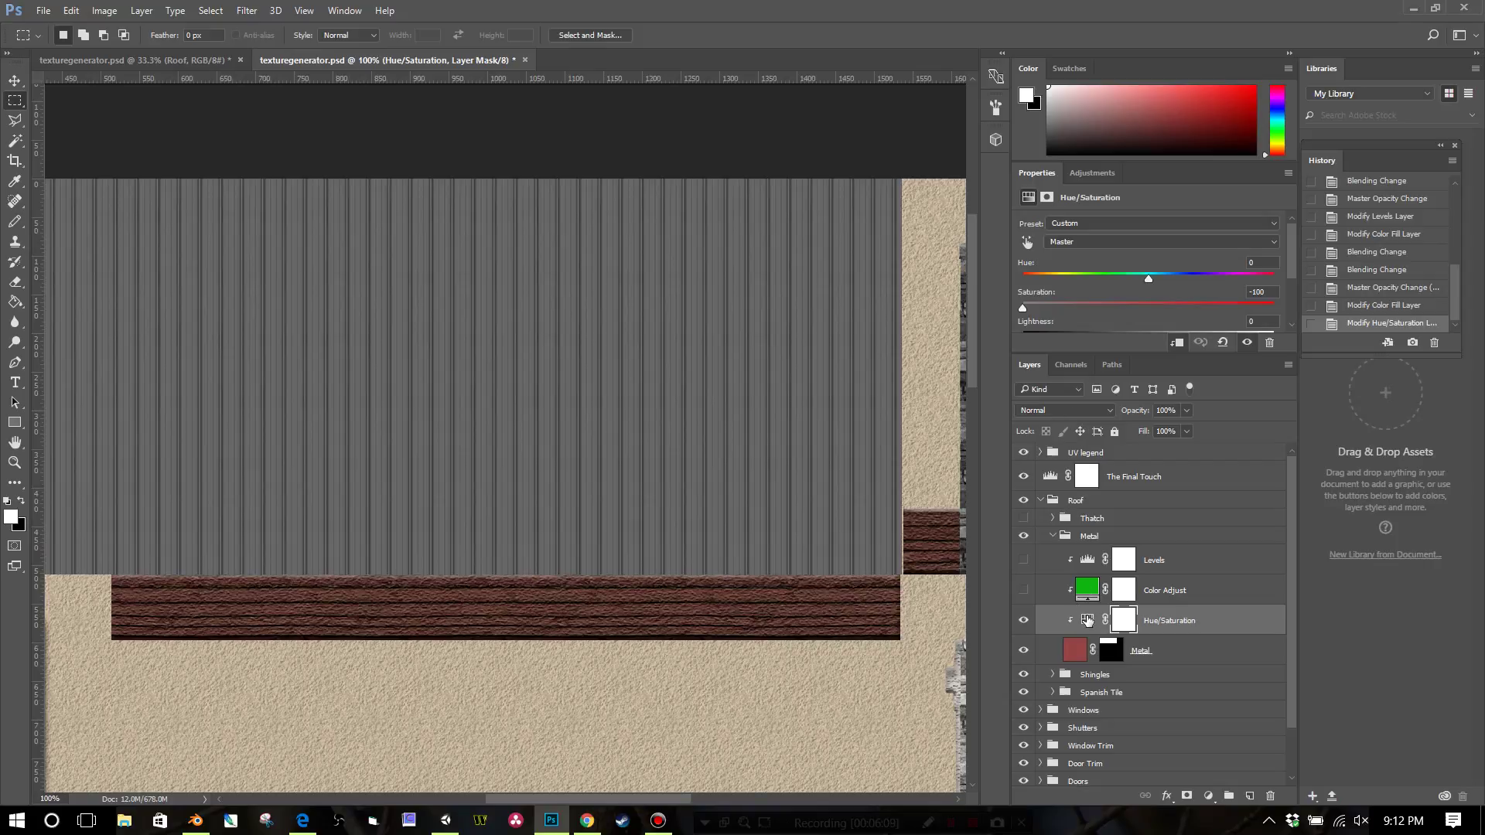
{"action": "left_click", "coordinate": [1024, 590]}
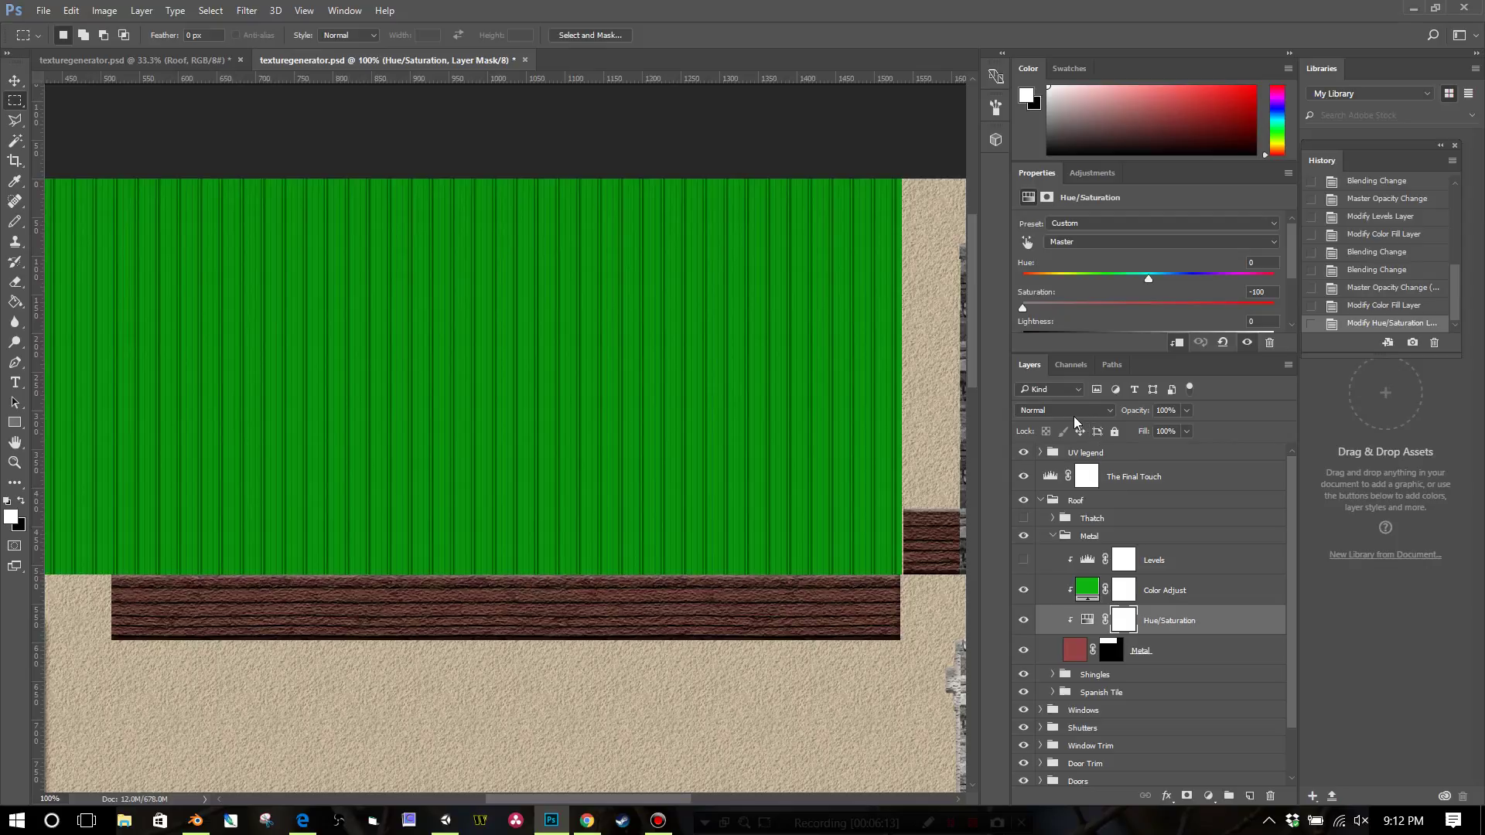
Try Multiply on the green Color Adjust fill, then set its blend mode back to Overlay.
{"action": "left_click", "coordinate": [1087, 593]}
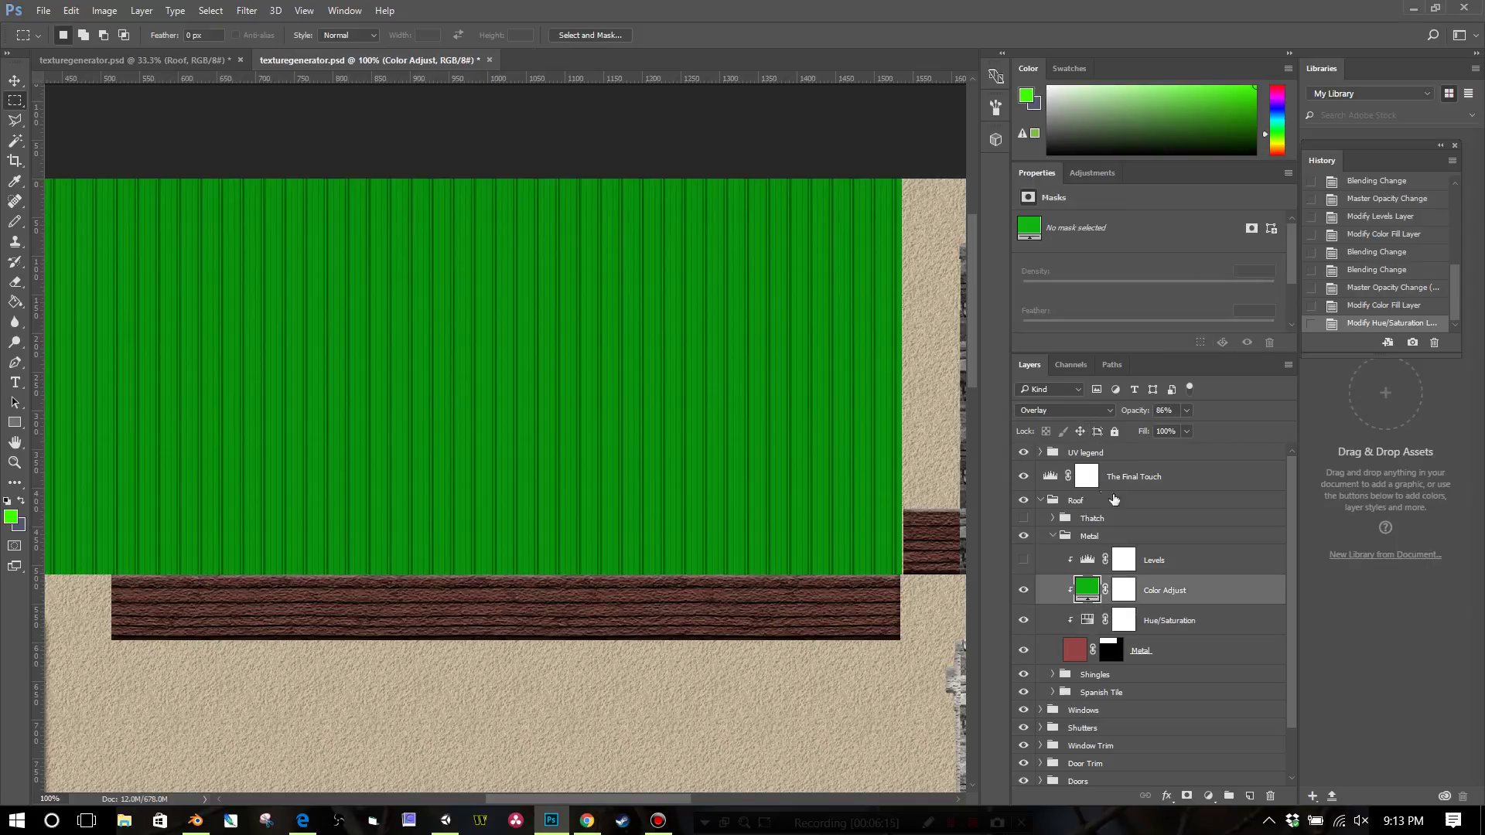
{"action": "left_click", "coordinate": [1079, 410]}
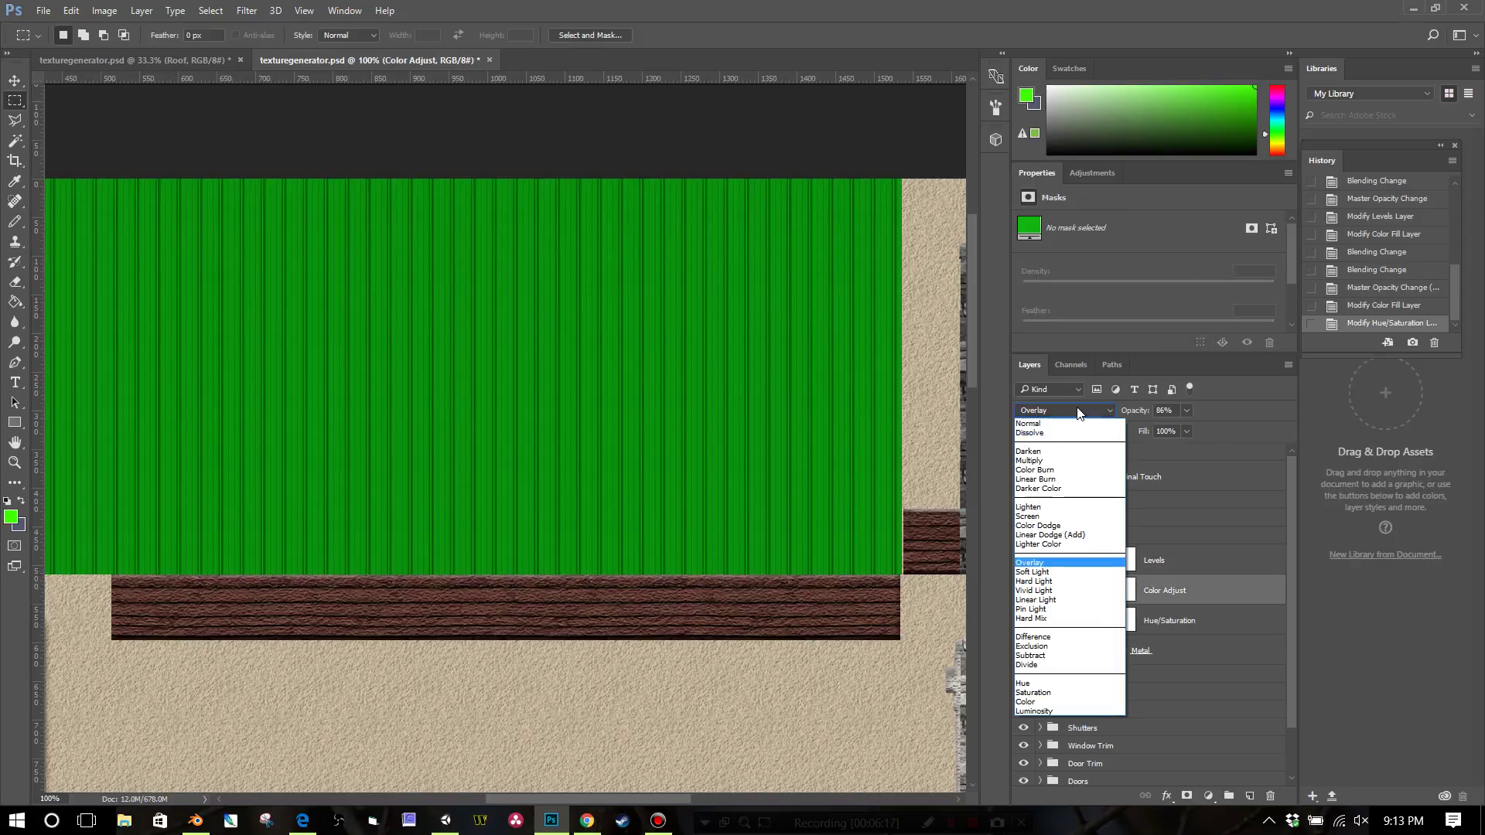
{"action": "left_click", "coordinate": [1077, 459]}
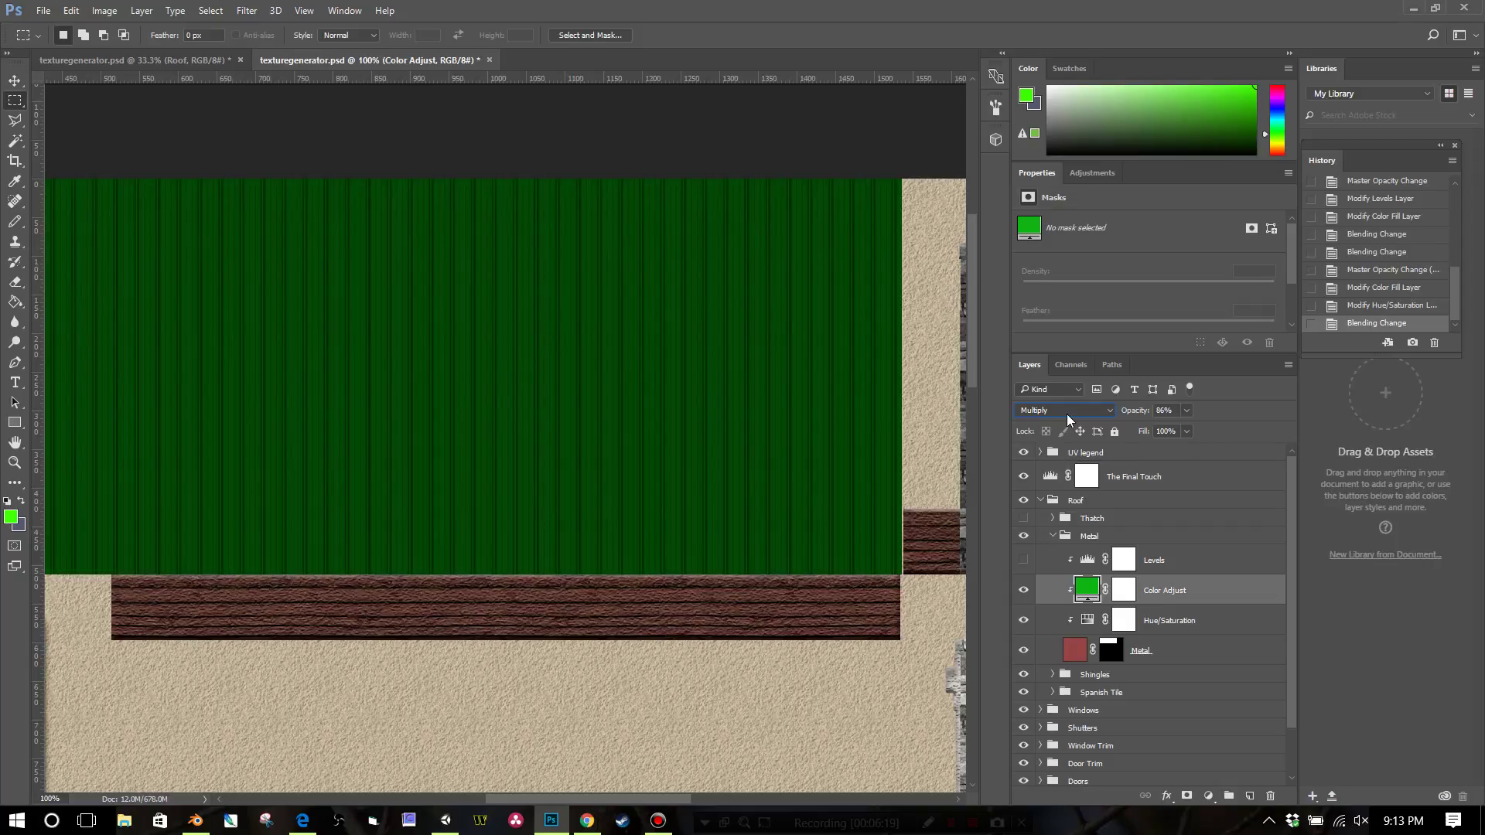
{"action": "left_click", "coordinate": [1067, 416]}
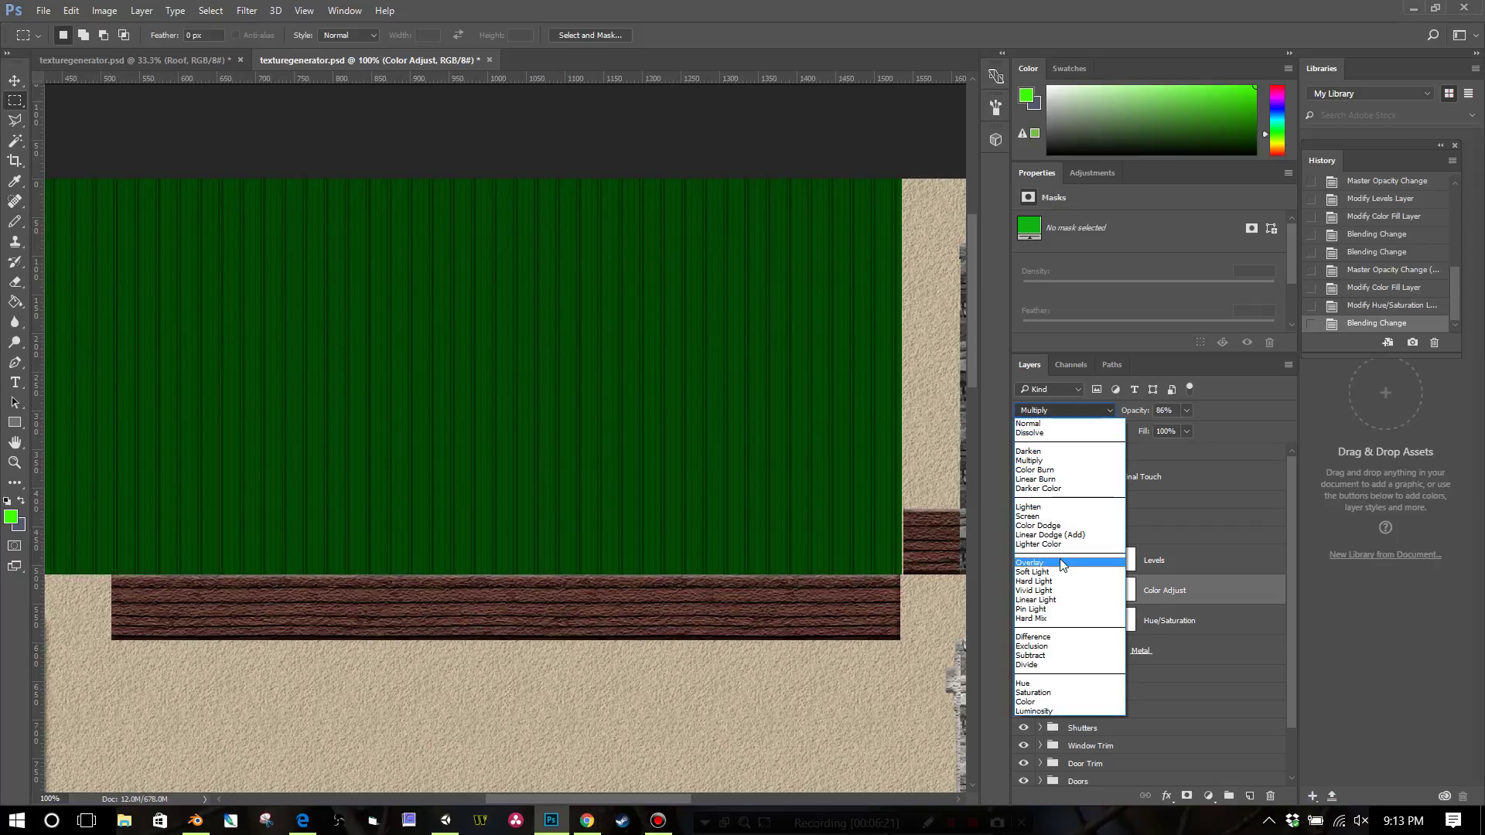
{"action": "left_click", "coordinate": [1059, 562]}
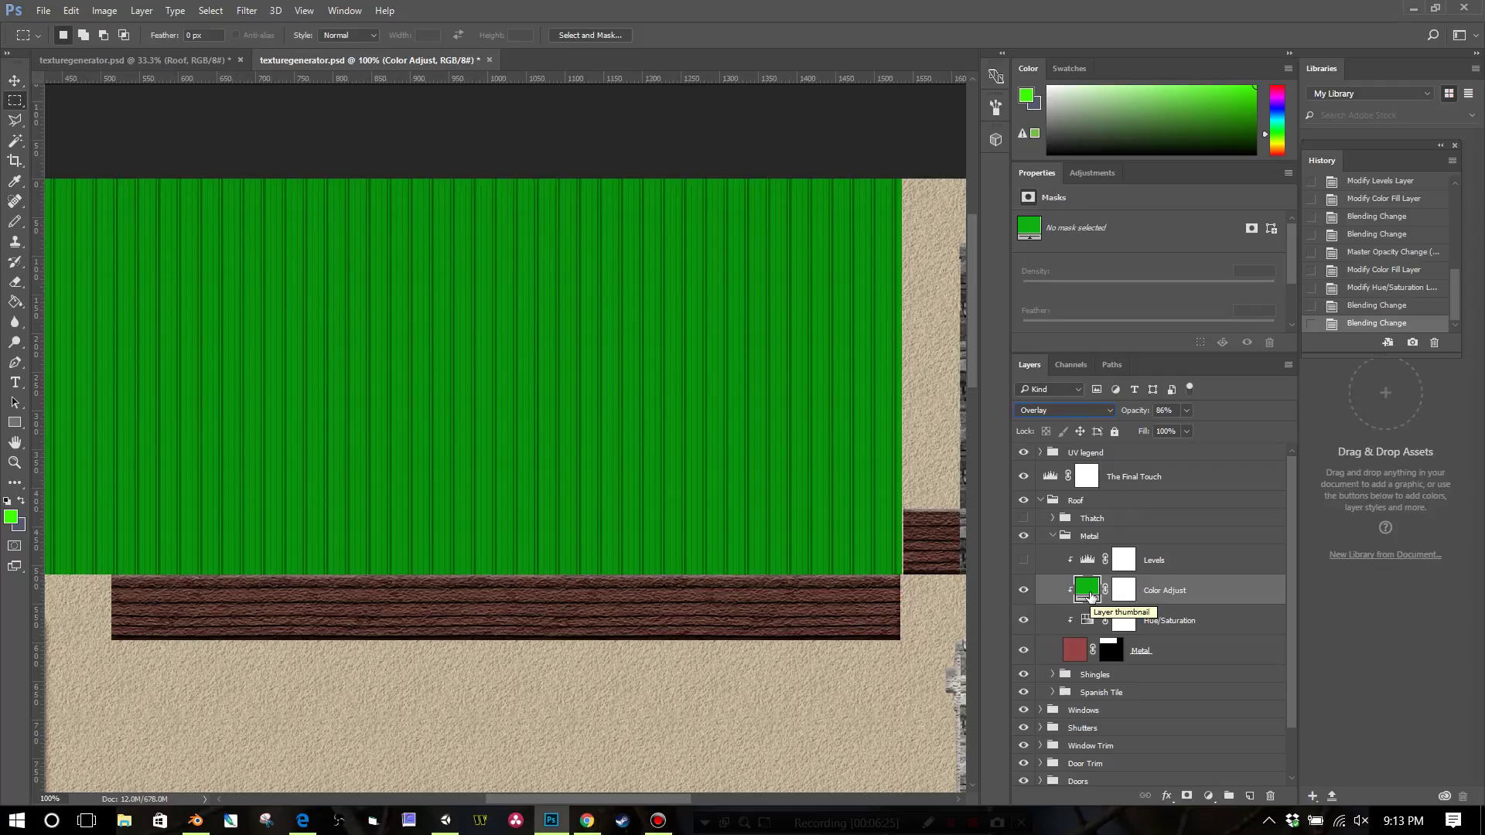
Lower the green tint's opacity to 79% and turn the roof's Levels adjustment back on.
{"action": "left_click", "coordinate": [1187, 411]}
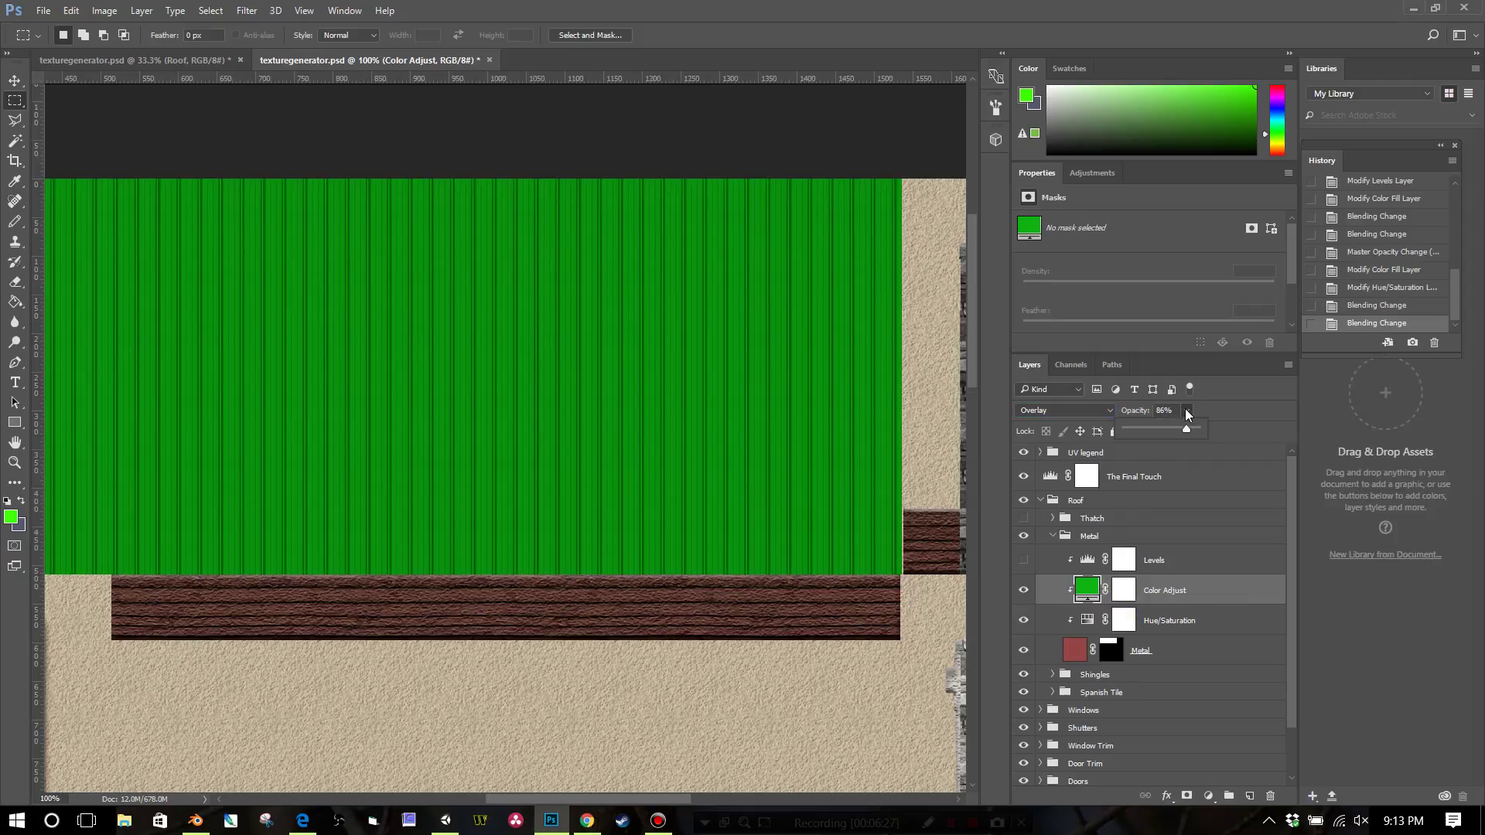
{"action": "left_click", "coordinate": [1158, 430]}
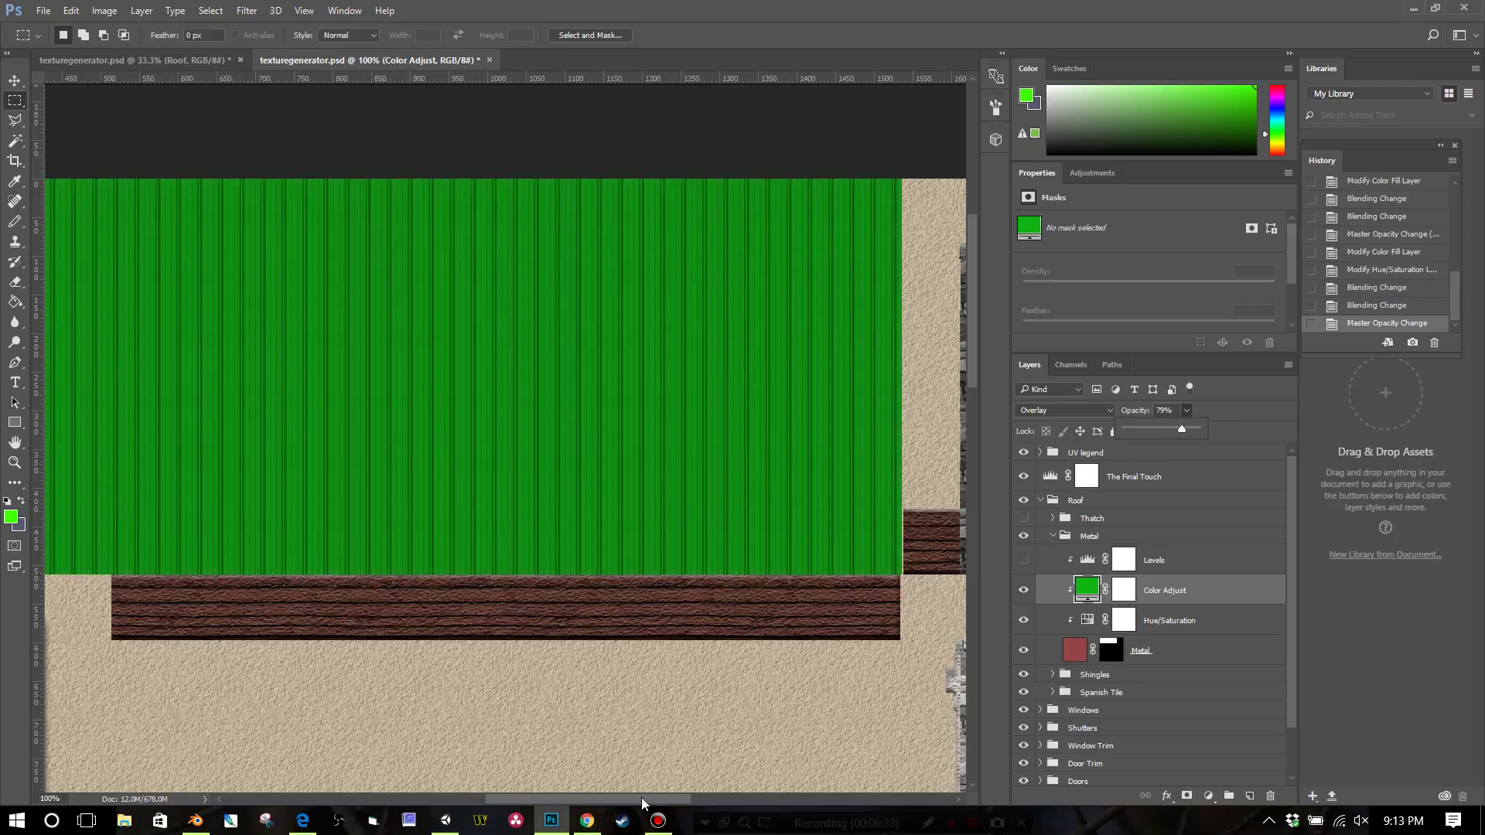
{"action": "mouse_move", "coordinate": [642, 805]}
{"action": "left_mouse_down"}
{"action": "mouse_move", "coordinate": [677, 805]}
{"action": "mouse_move", "coordinate": [614, 809]}
{"action": "left_mouse_up"}
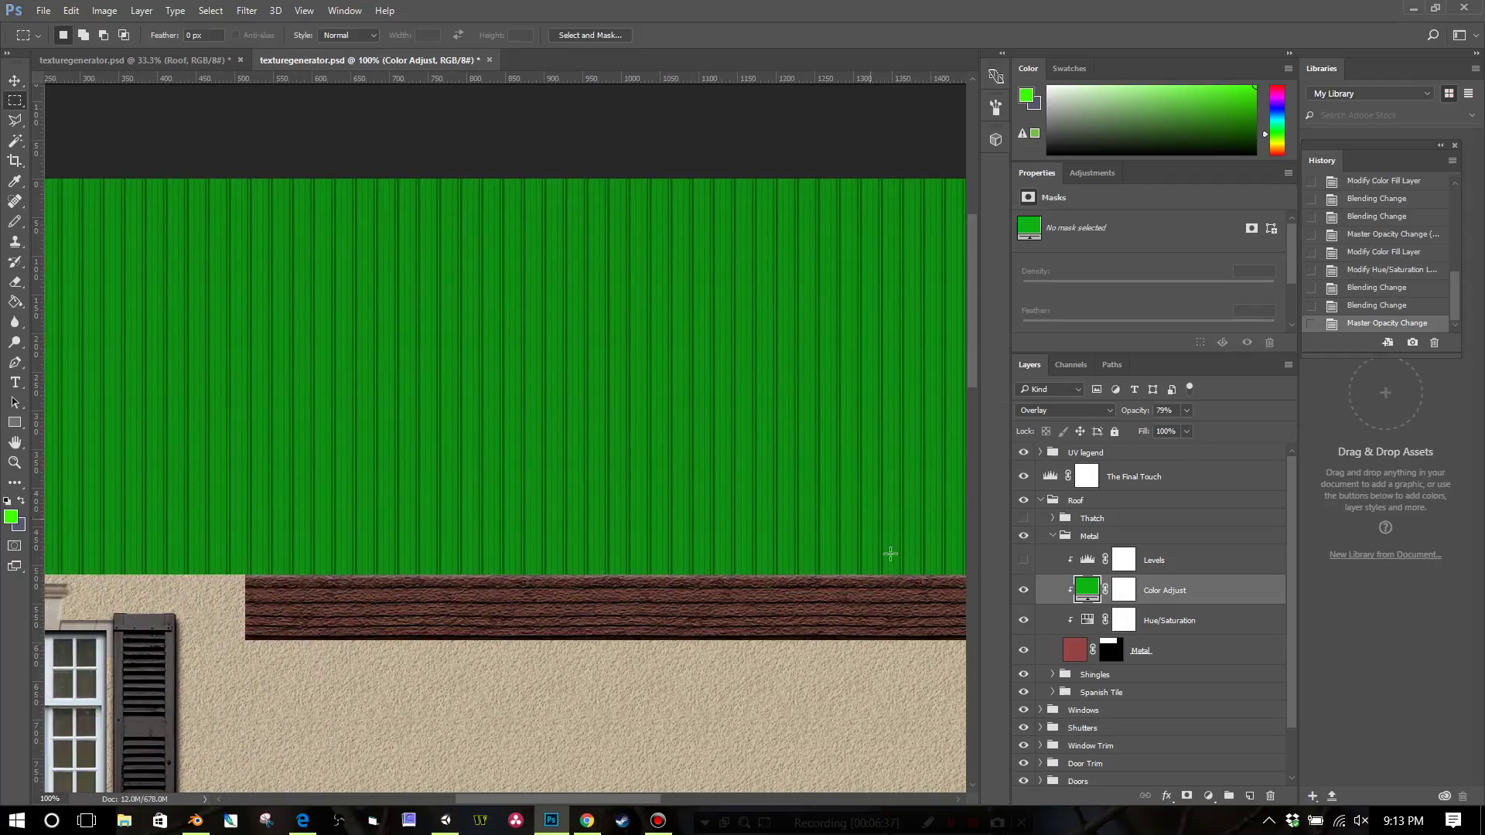
{"action": "left_click", "coordinate": [1023, 559]}
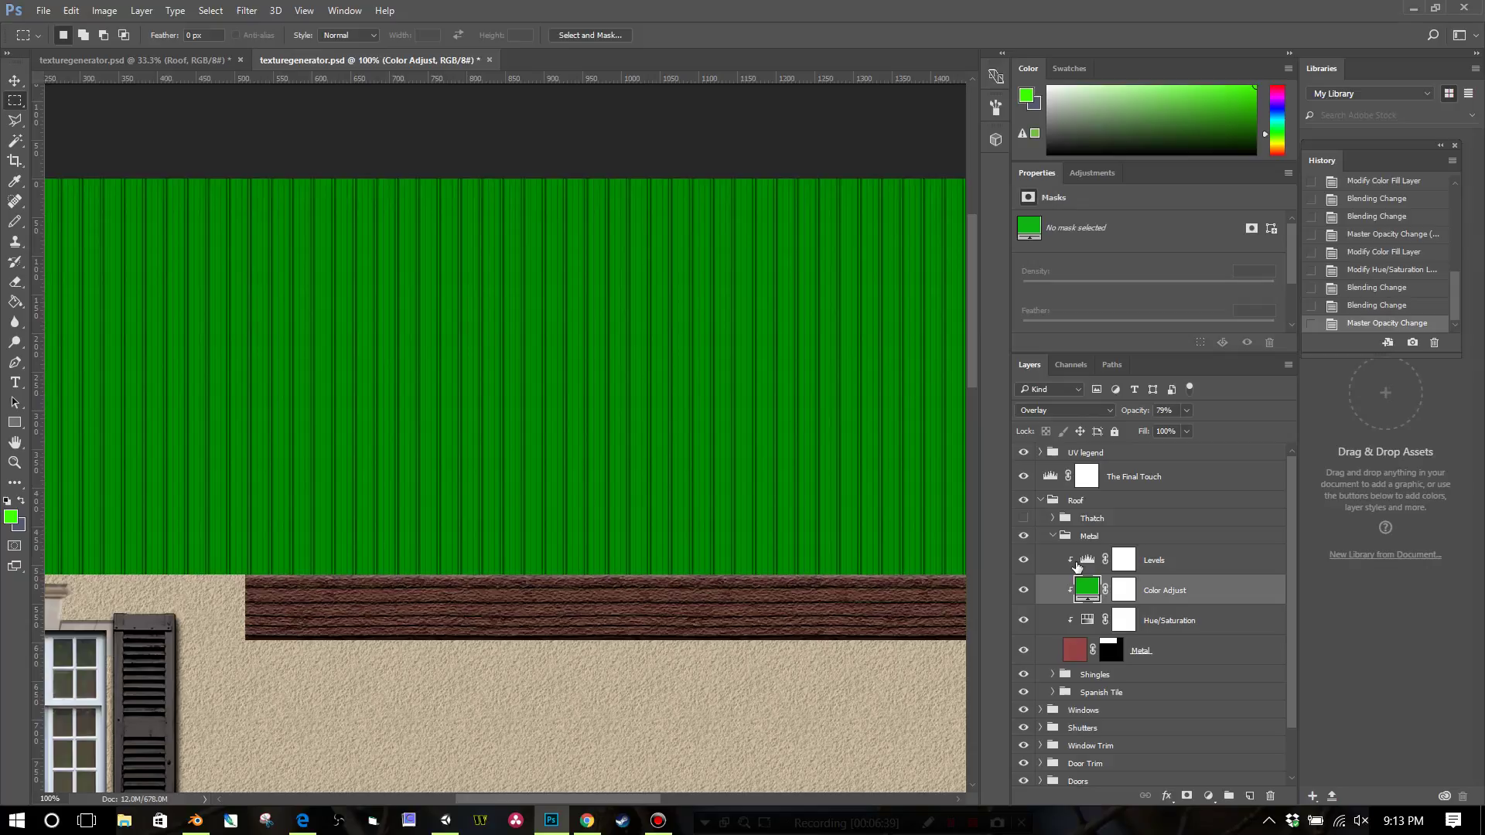
Drag the metal roof Levels black, midtone and white inputs to 25, 1.07 and 249.
{"action": "left_click", "coordinate": [1077, 565]}
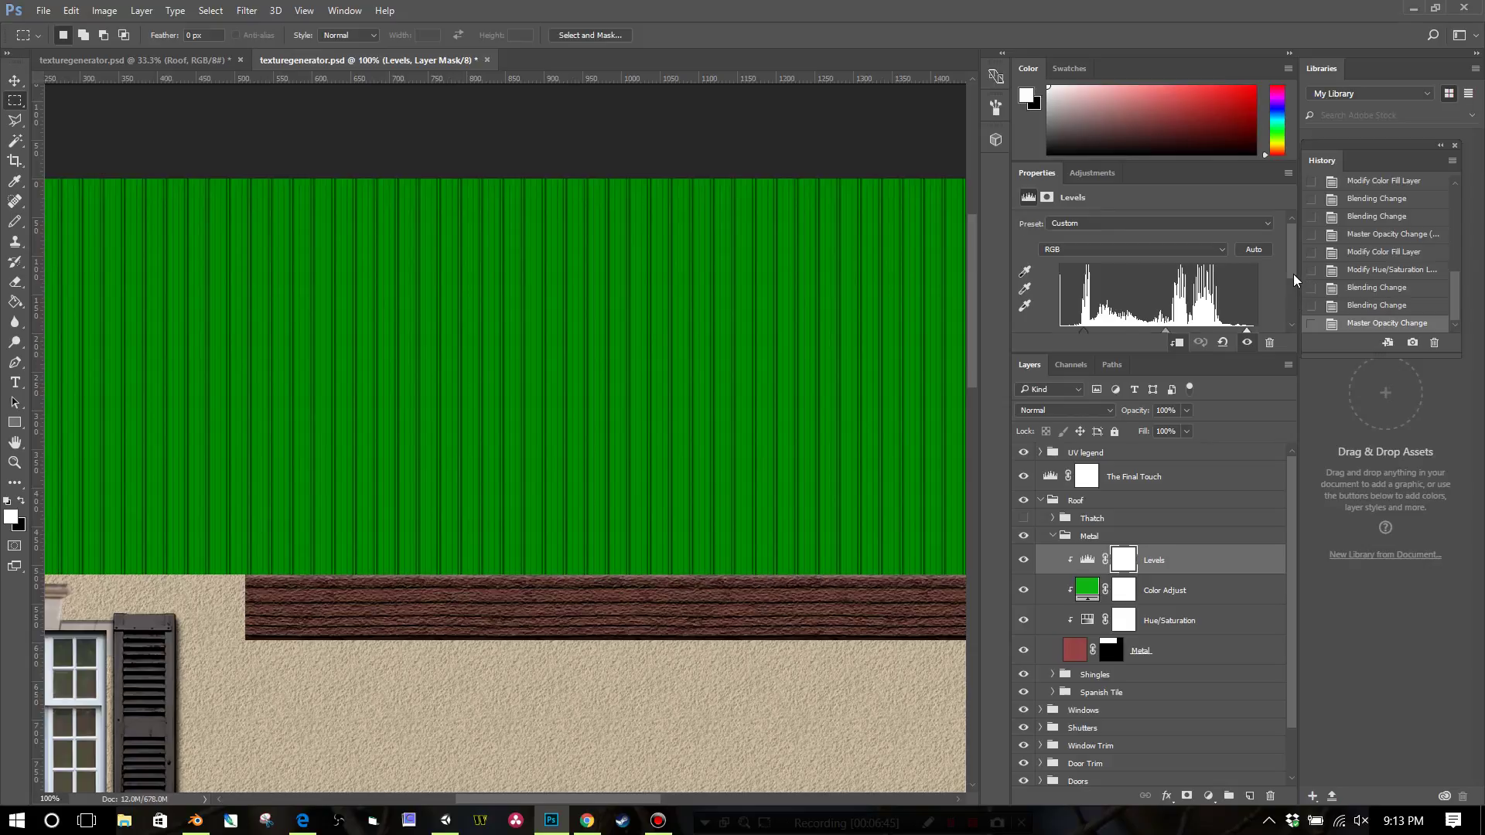
{"action": "left_click_drag", "start_coordinate": [1293, 273], "coordinate": [1293, 286]}
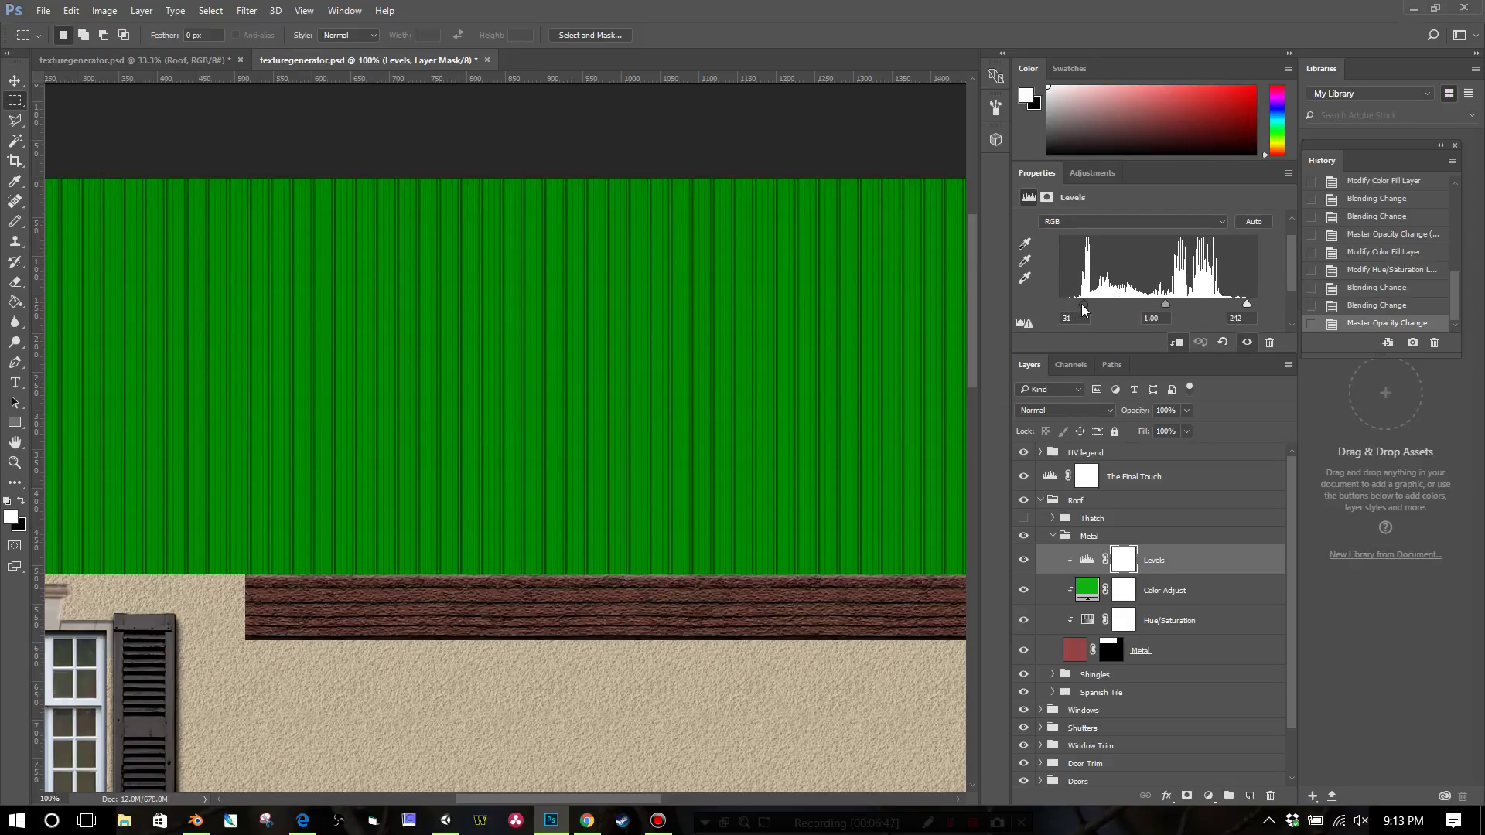
{"action": "left_click_drag", "start_coordinate": [1083, 305], "coordinate": [1079, 305]}
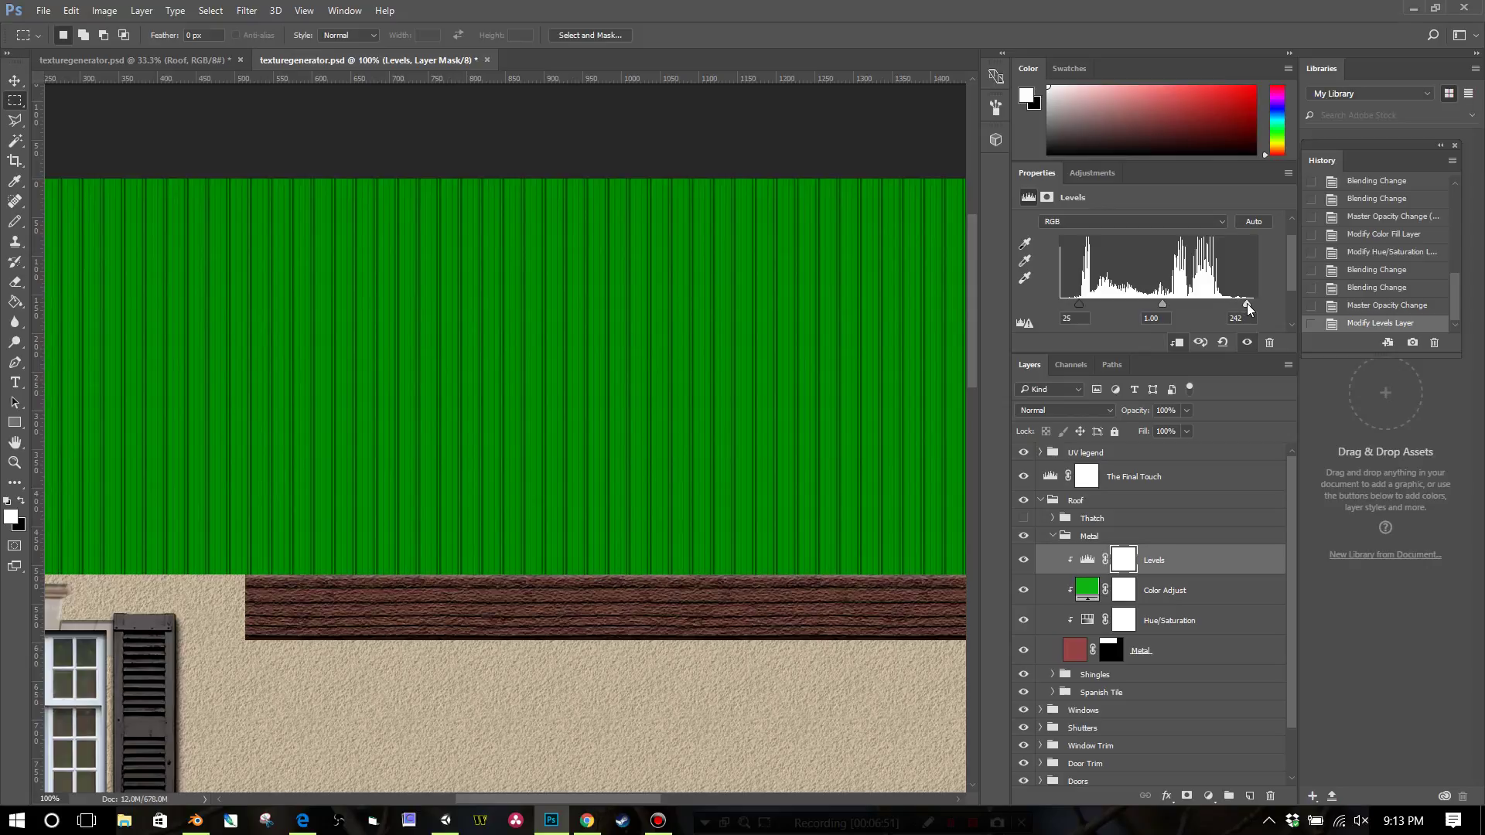
{"action": "mouse_move", "coordinate": [1247, 303]}
{"action": "left_mouse_down"}
{"action": "mouse_move", "coordinate": [1154, 303]}
{"action": "mouse_move", "coordinate": [1251, 303]}
{"action": "left_mouse_up"}
{"action": "mouse_move", "coordinate": [1079, 303]}
{"action": "left_mouse_down"}
{"action": "mouse_move", "coordinate": [1066, 303]}
{"action": "mouse_move", "coordinate": [1168, 310]}
{"action": "mouse_move", "coordinate": [1156, 311]}
{"action": "left_mouse_up"}
Collapse the Metal group, zoom out on the texture sheet, and expand the Walls group.
{"action": "left_click", "coordinate": [1053, 539]}
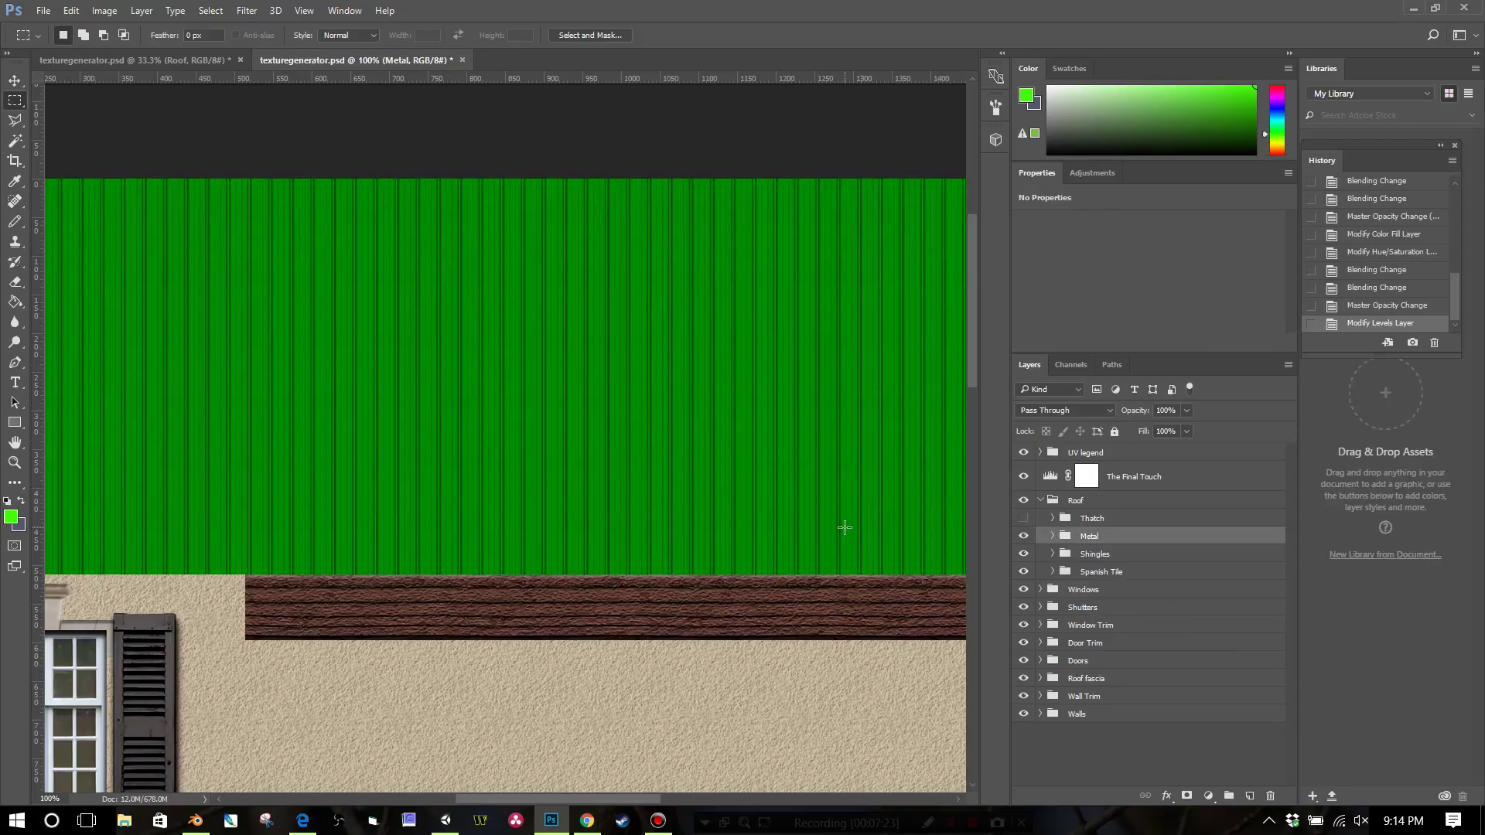
{"action": "scroll", "coordinate": [845, 528], "scroll_direction": "down", "scroll_amount": 10}
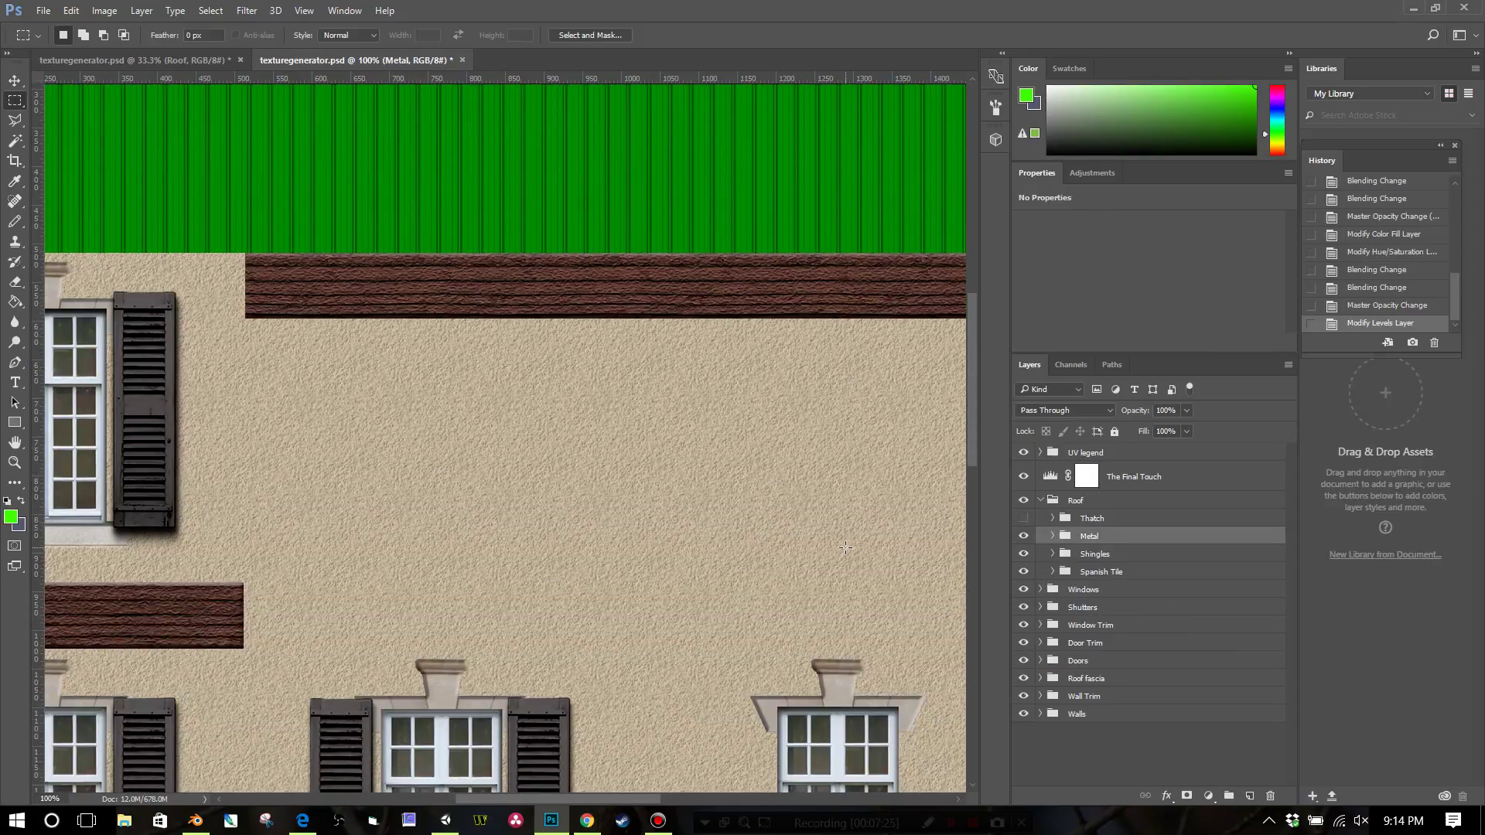
{"action": "scroll", "coordinate": [843, 551], "scroll_direction": "down", "scroll_amount": 8}
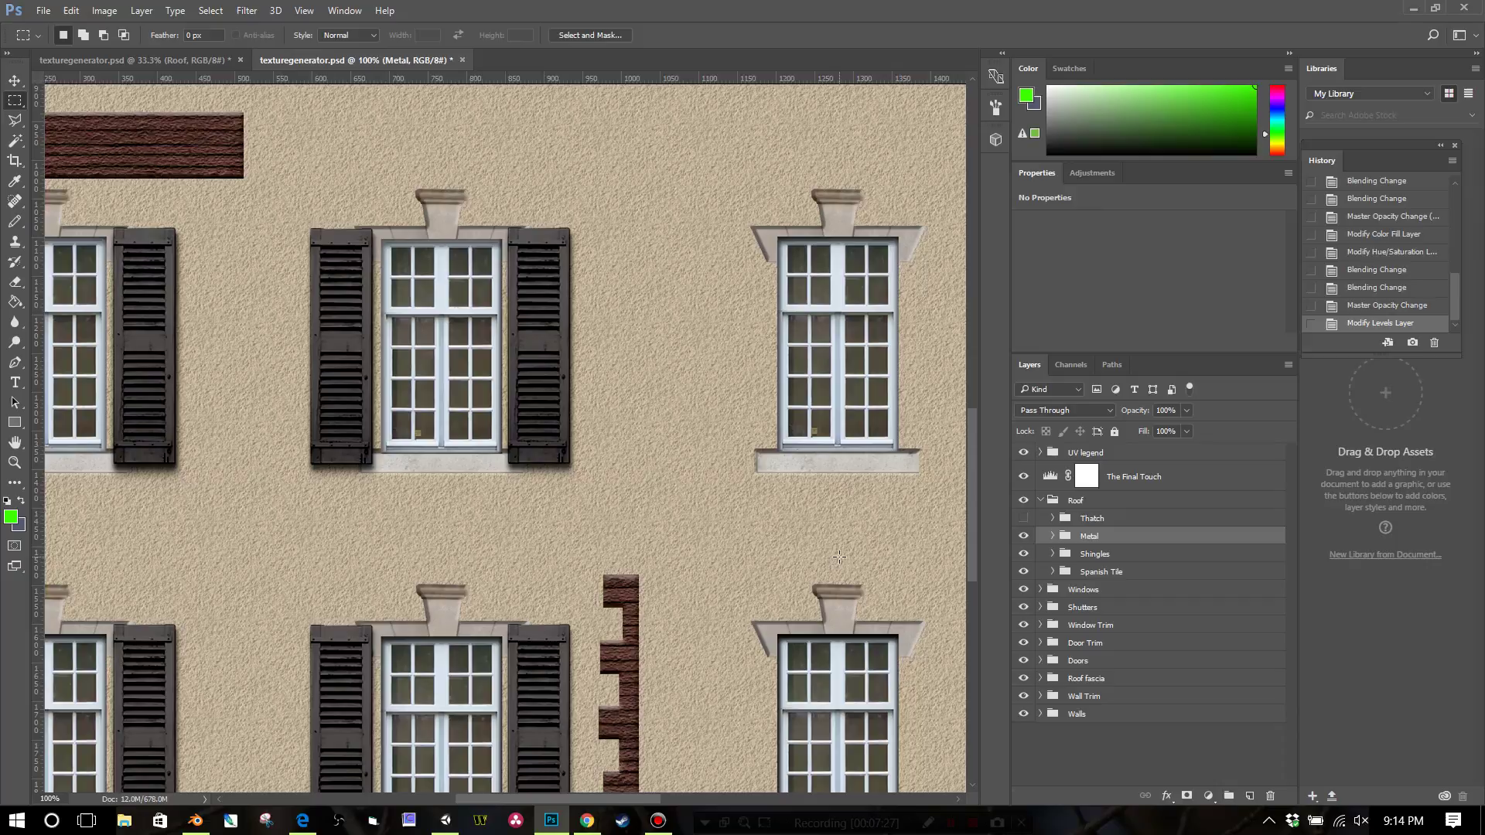
{"action": "key", "text": "ctrl+minus"}
{"action": "key", "text": "ctrl+minus"}
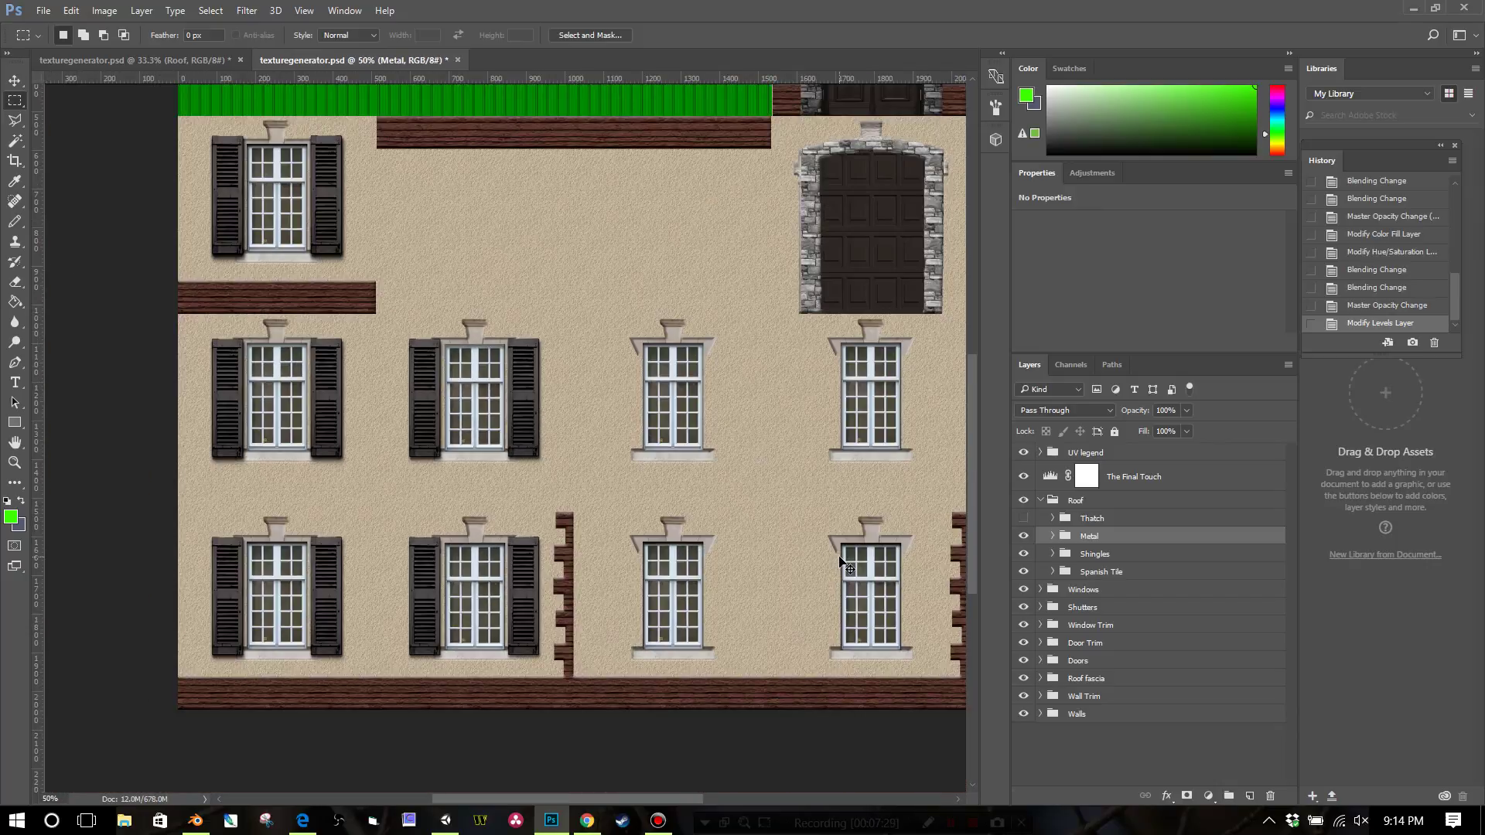
{"action": "left_click", "coordinate": [1041, 715]}
Make Wood the only visible wall texture, with Stucco and Concrete hidden.
{"action": "scroll", "coordinate": [1041, 735], "scroll_direction": "down", "scroll_amount": 2}
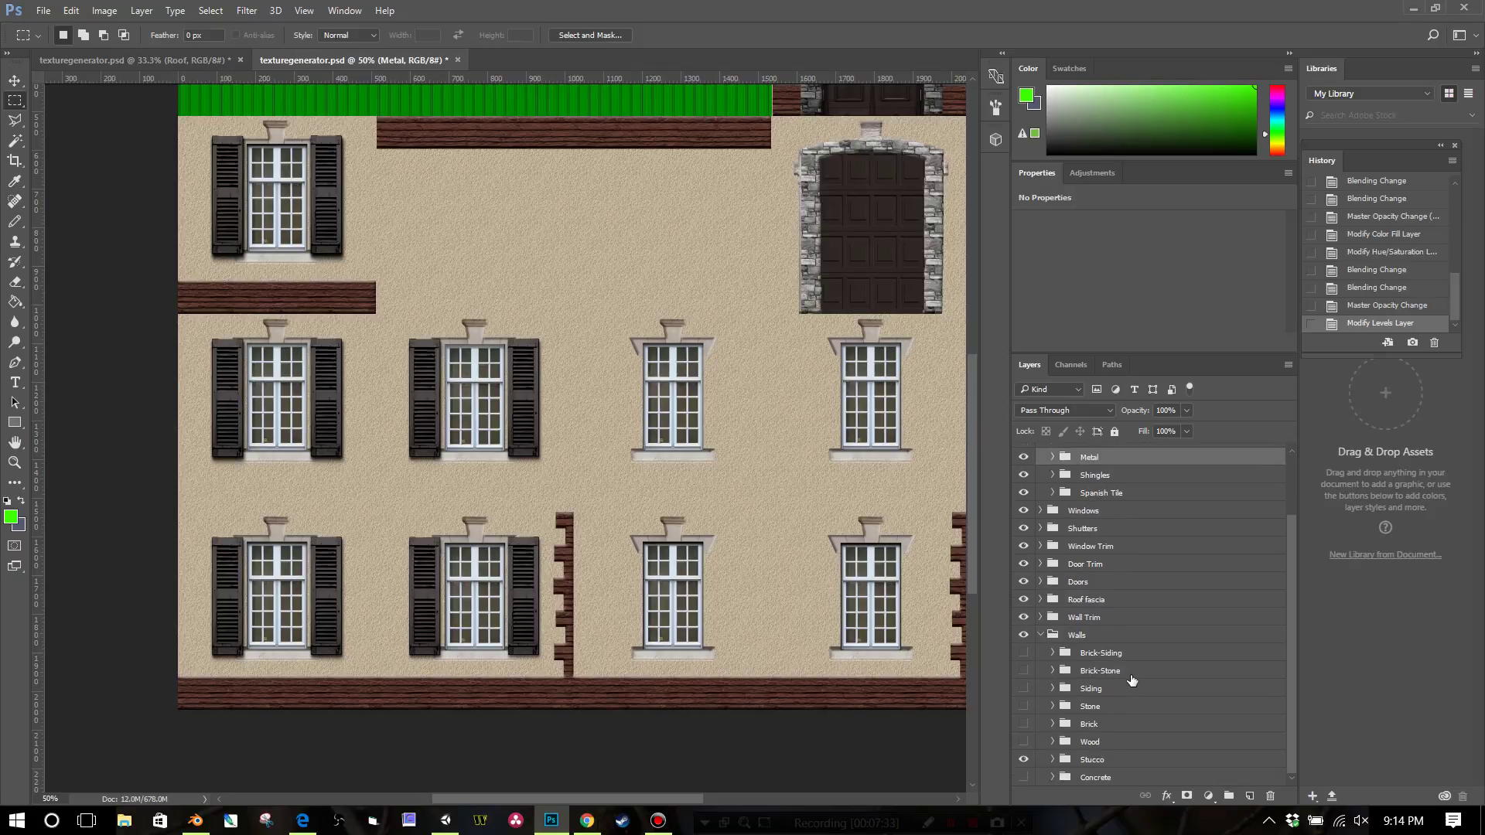
{"action": "left_click", "coordinate": [1025, 743]}
{"action": "left_click", "coordinate": [1025, 760]}
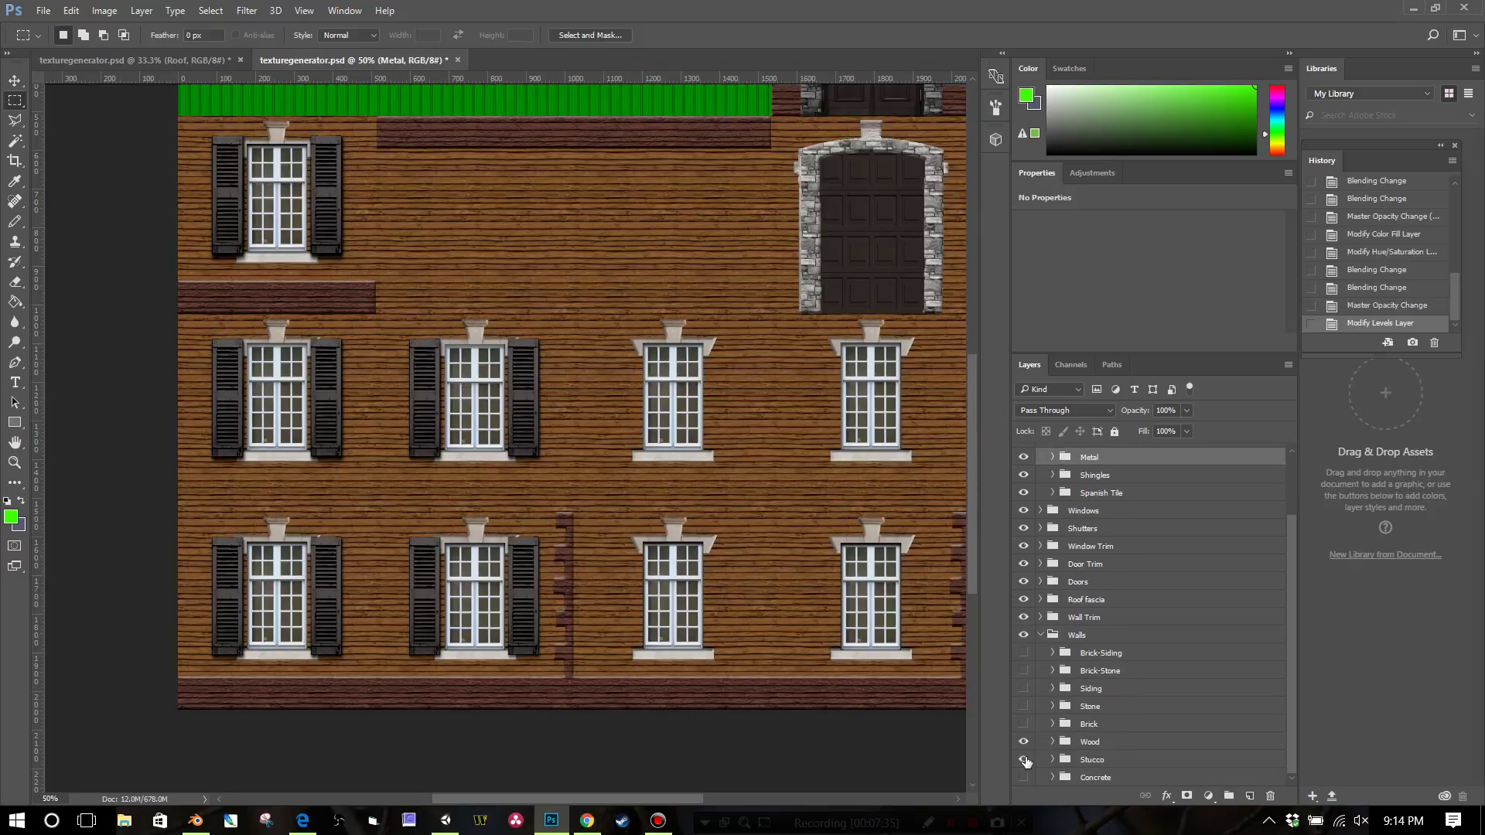
{"action": "left_click", "coordinate": [1025, 761]}
{"action": "left_click", "coordinate": [1025, 778]}
{"action": "left_click", "coordinate": [1025, 778]}
{"action": "left_click", "coordinate": [1025, 762]}
{"action": "scroll", "coordinate": [822, 593], "scroll_direction": "up", "scroll_amount": 5}
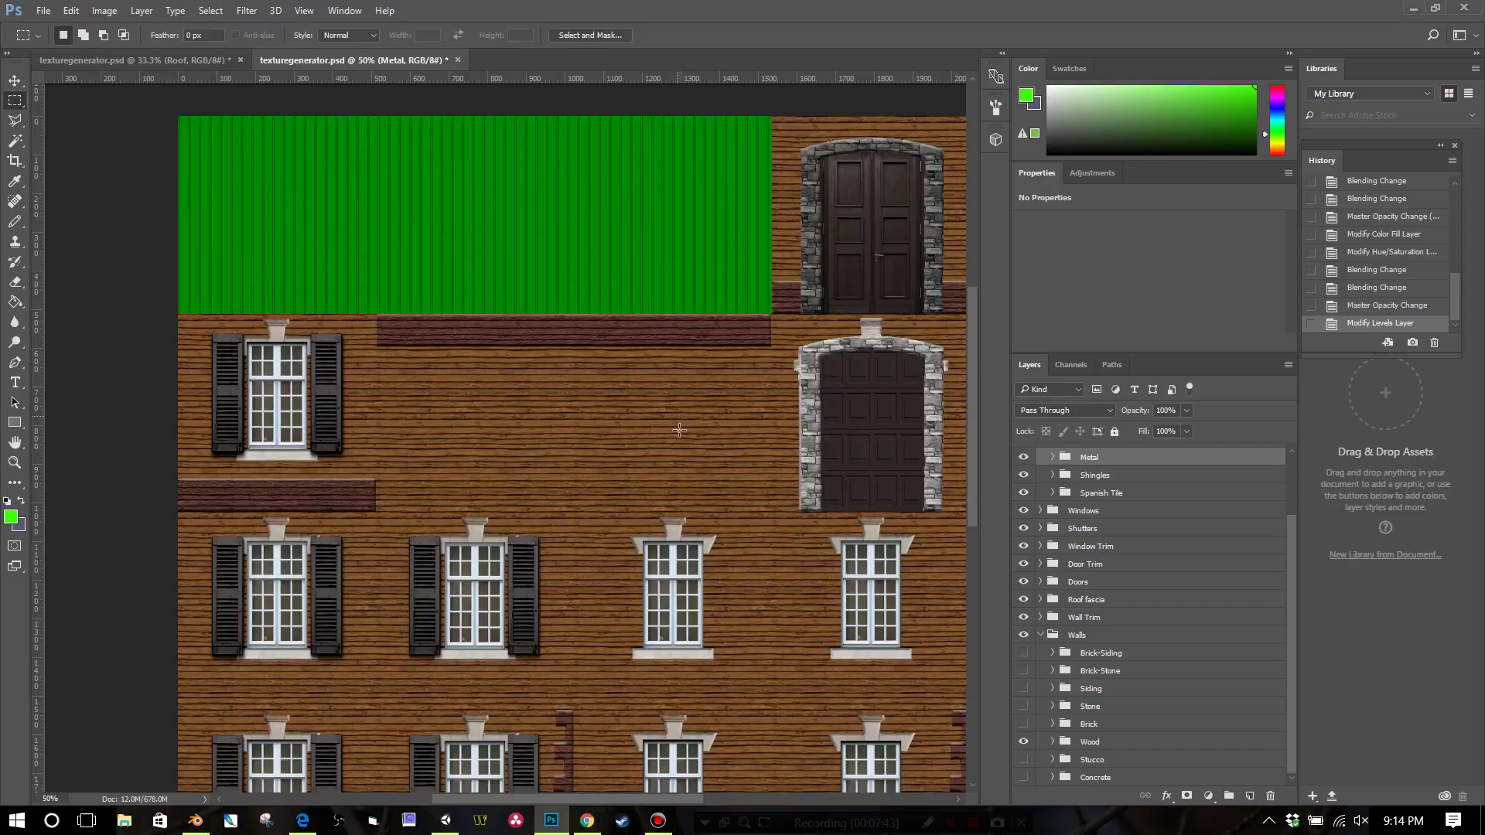
{"action": "scroll", "coordinate": [682, 452], "scroll_direction": "up", "scroll_amount": 1}
Expand the Wood group and lower Color Fill 13's opacity to 63%.
{"action": "left_click", "coordinate": [1052, 742]}
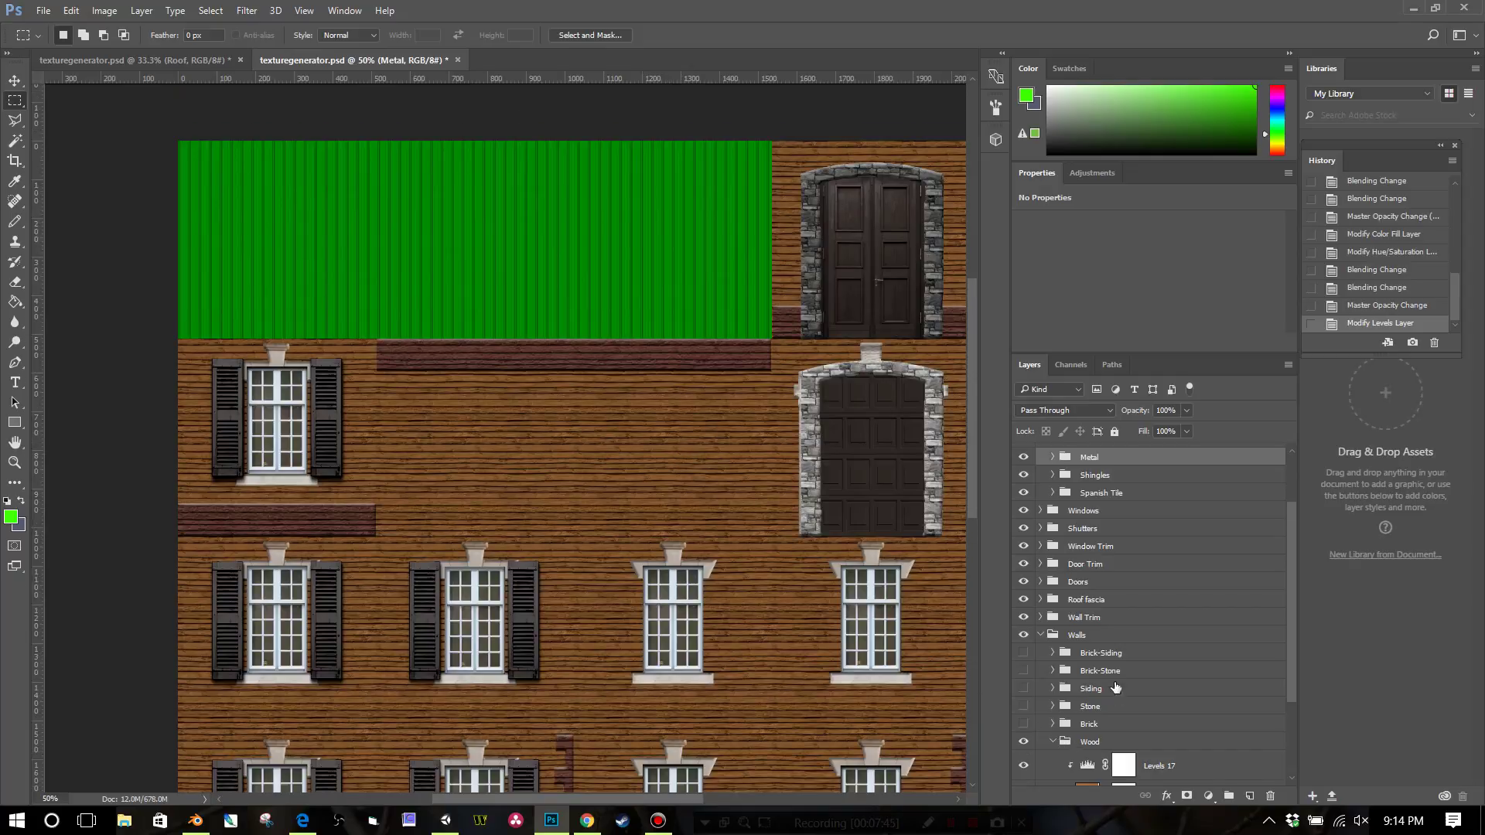
{"action": "scroll", "coordinate": [1145, 700], "scroll_direction": "down", "scroll_amount": 3}
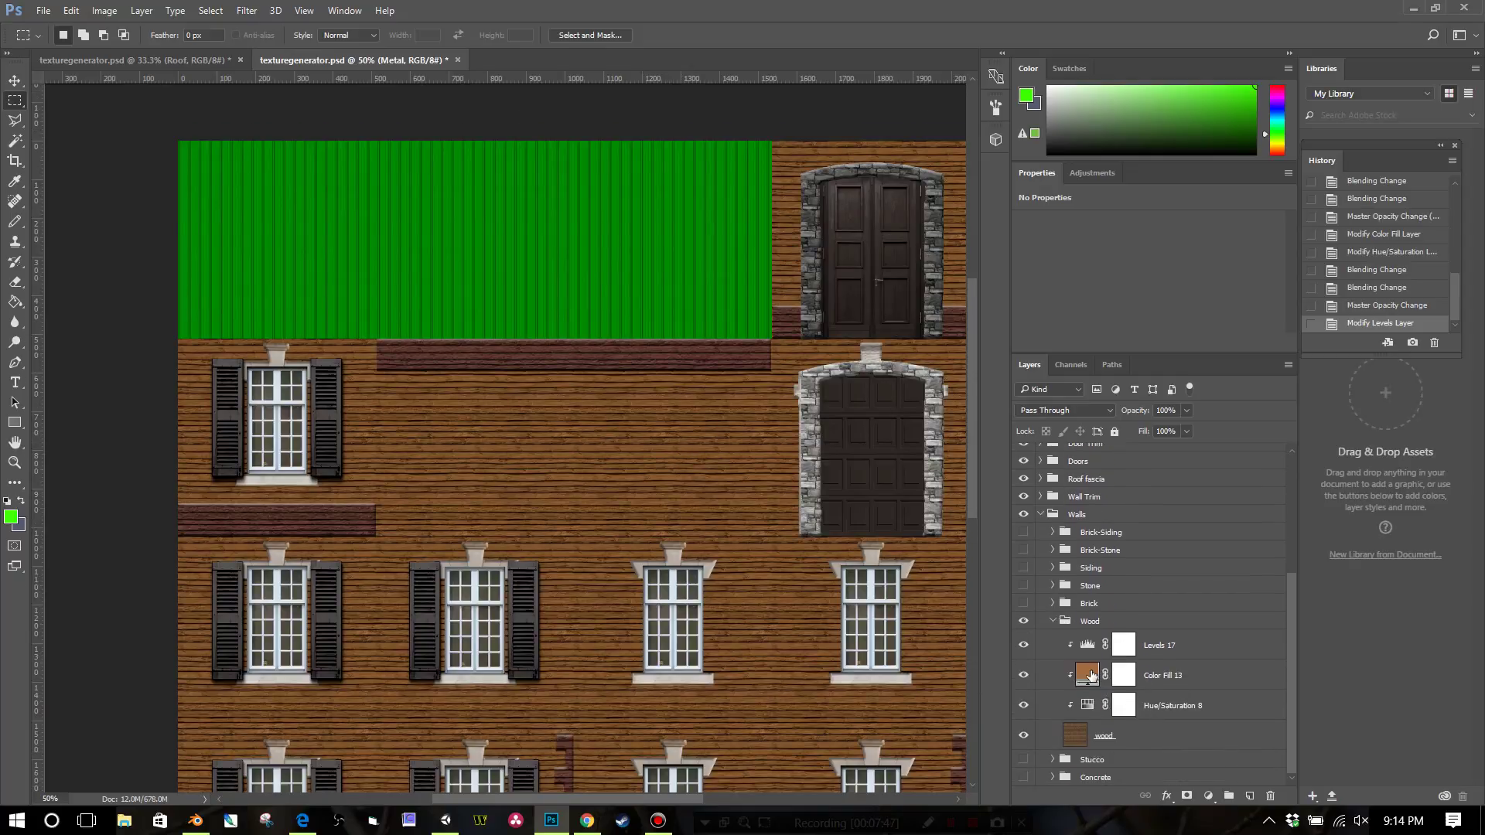
{"action": "left_click", "coordinate": [1091, 676]}
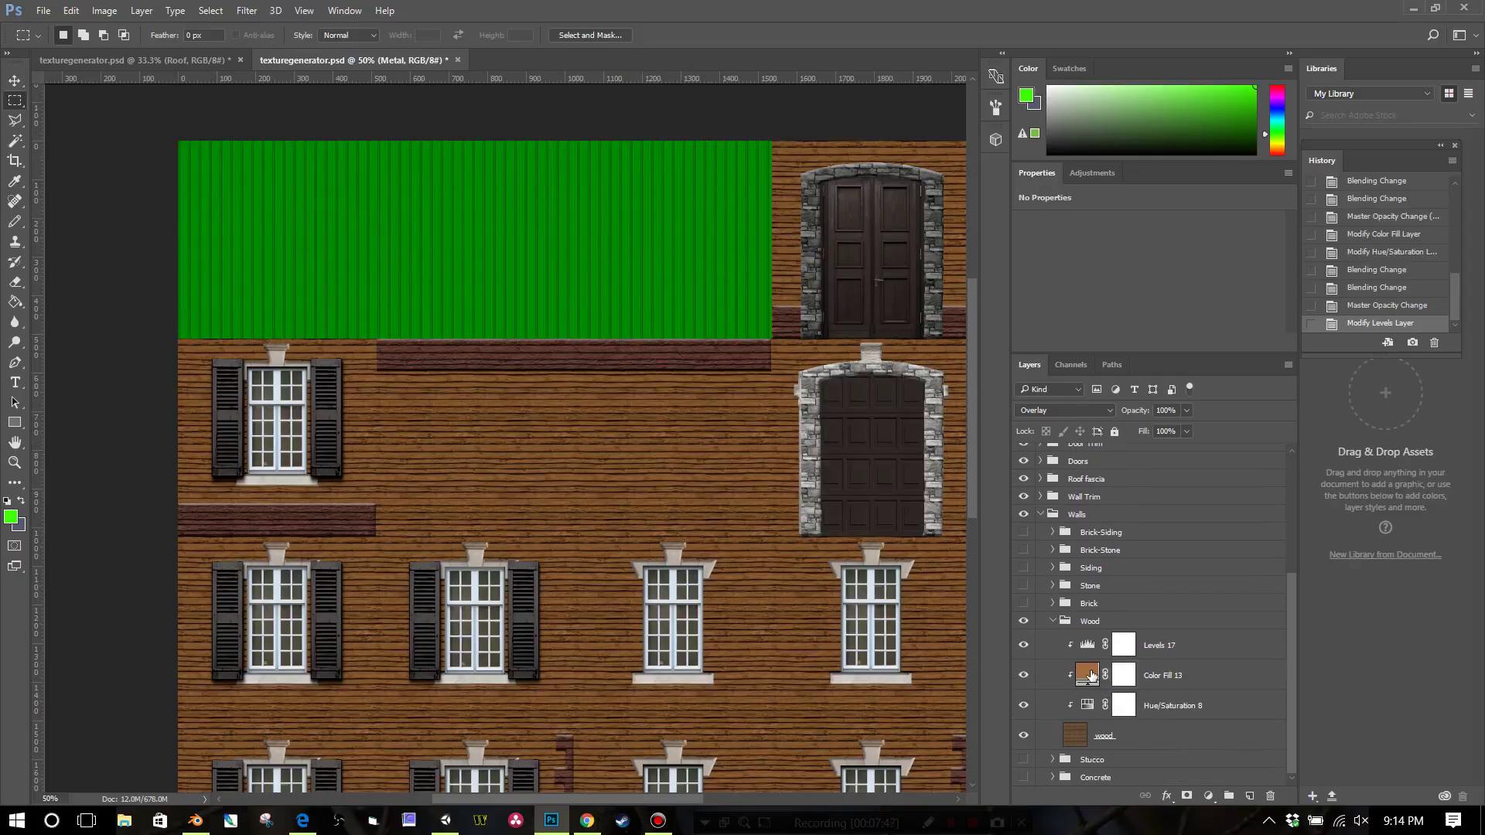
{"action": "left_click", "coordinate": [1186, 411]}
{"action": "left_click", "coordinate": [1160, 430]}
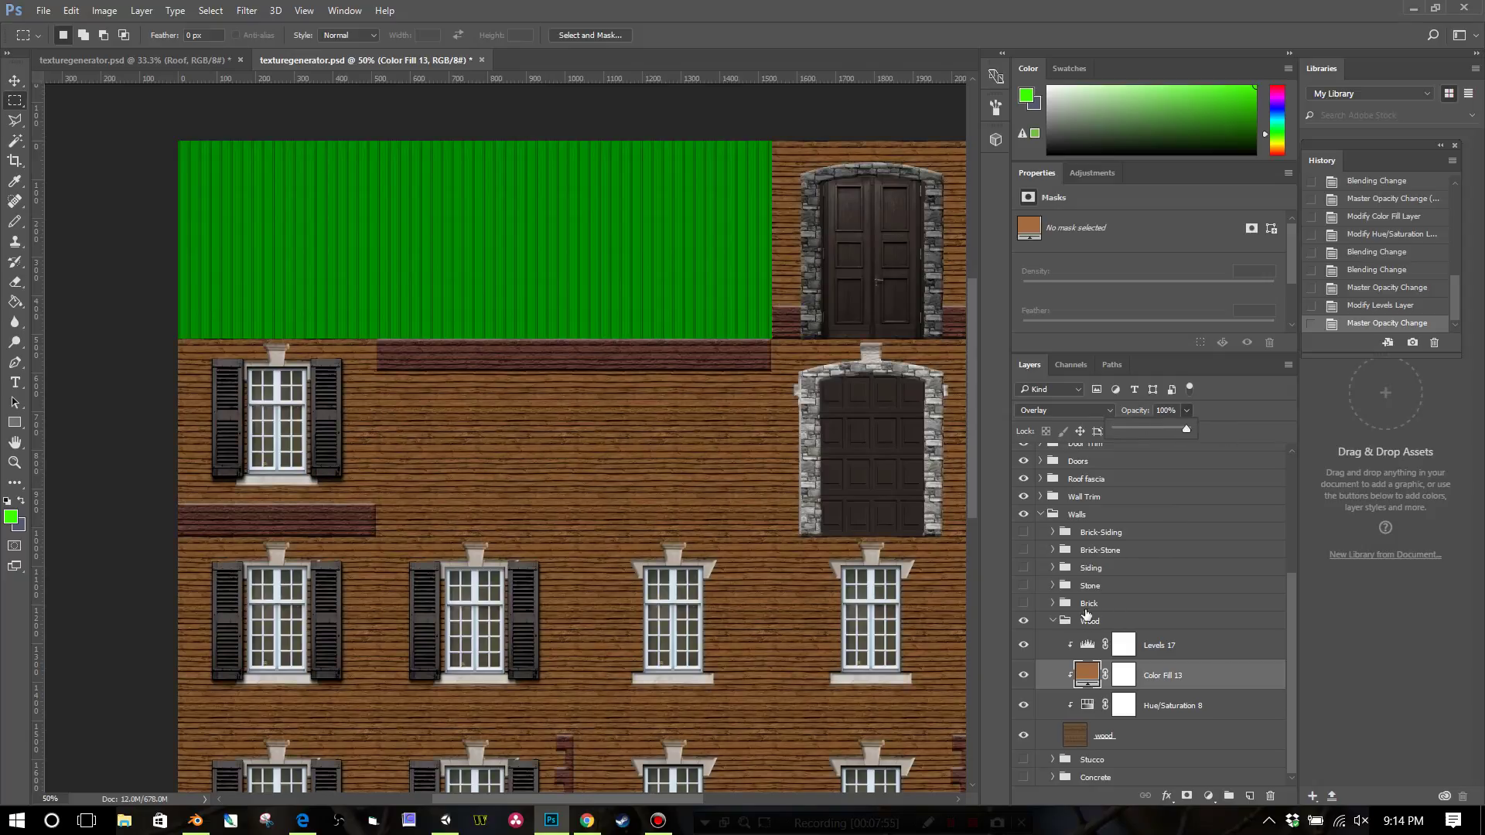
Try brightening the wood with Levels 17, undo it, and set Color Fill 13 to 53% opacity.
{"action": "left_click", "coordinate": [1087, 646]}
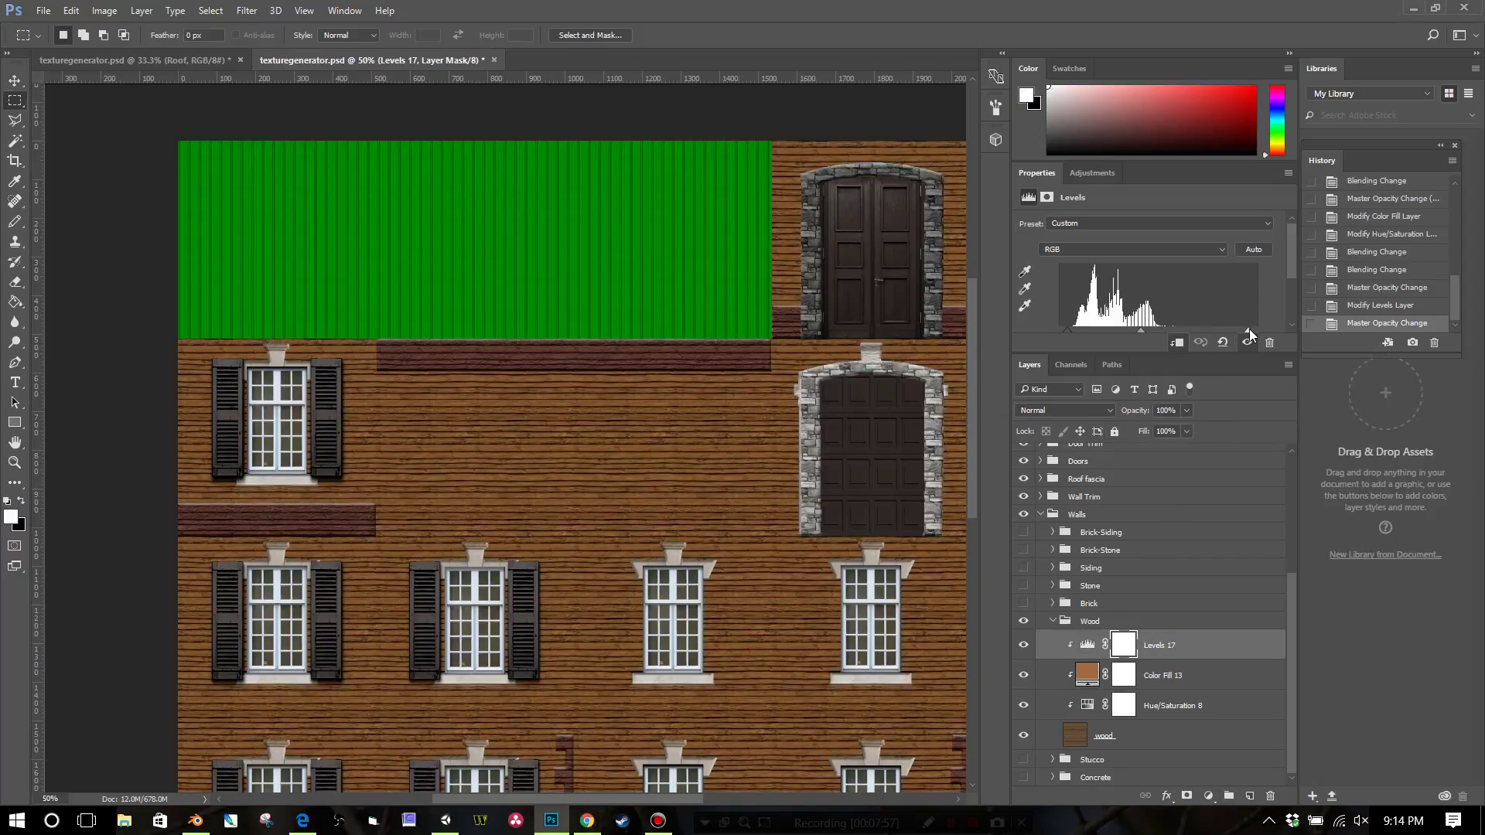
{"action": "left_click_drag", "start_coordinate": [1250, 328], "coordinate": [1214, 327]}
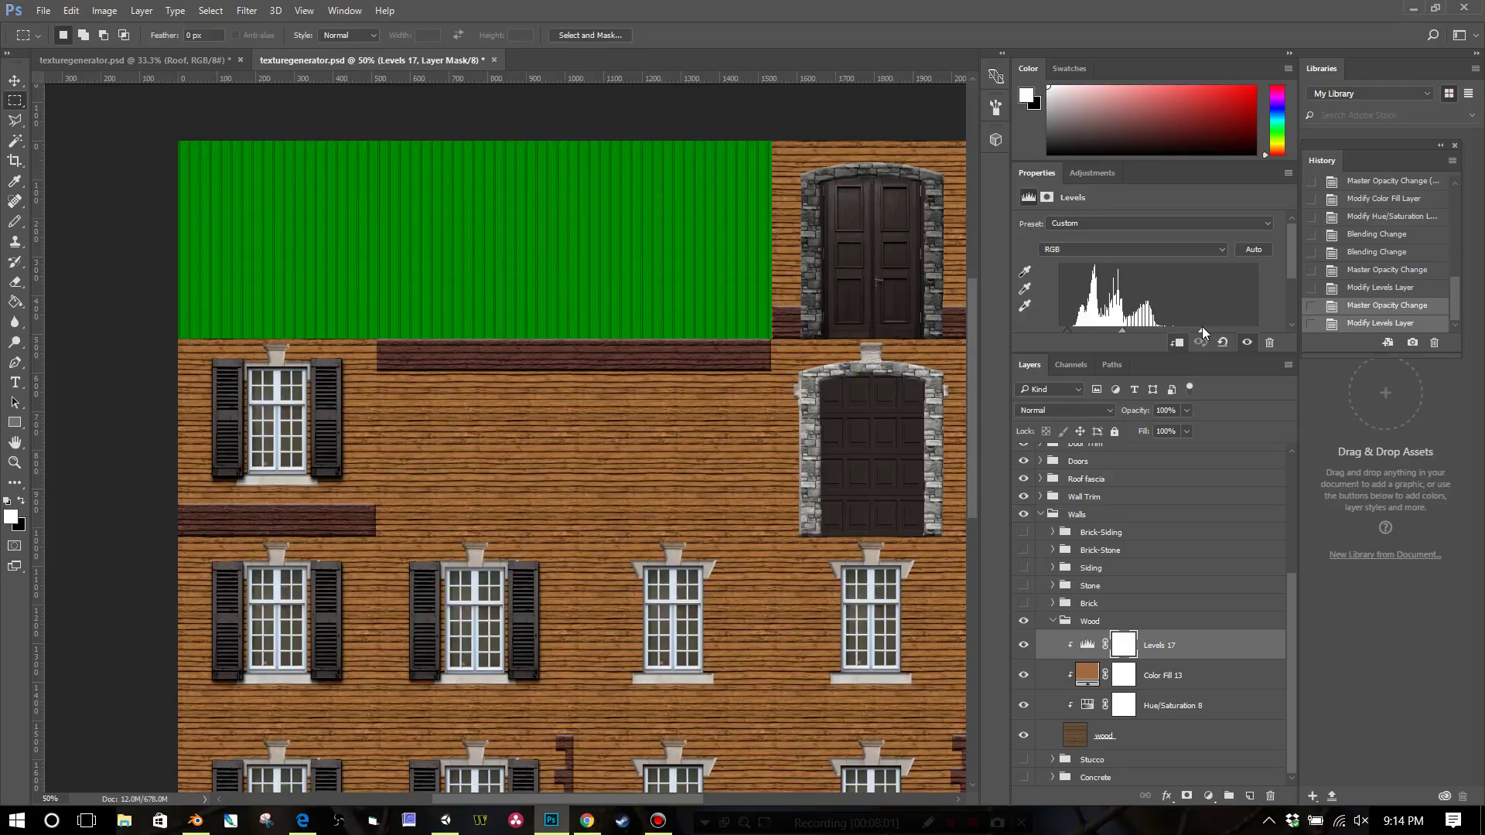
{"action": "key", "text": "ctrl+z"}
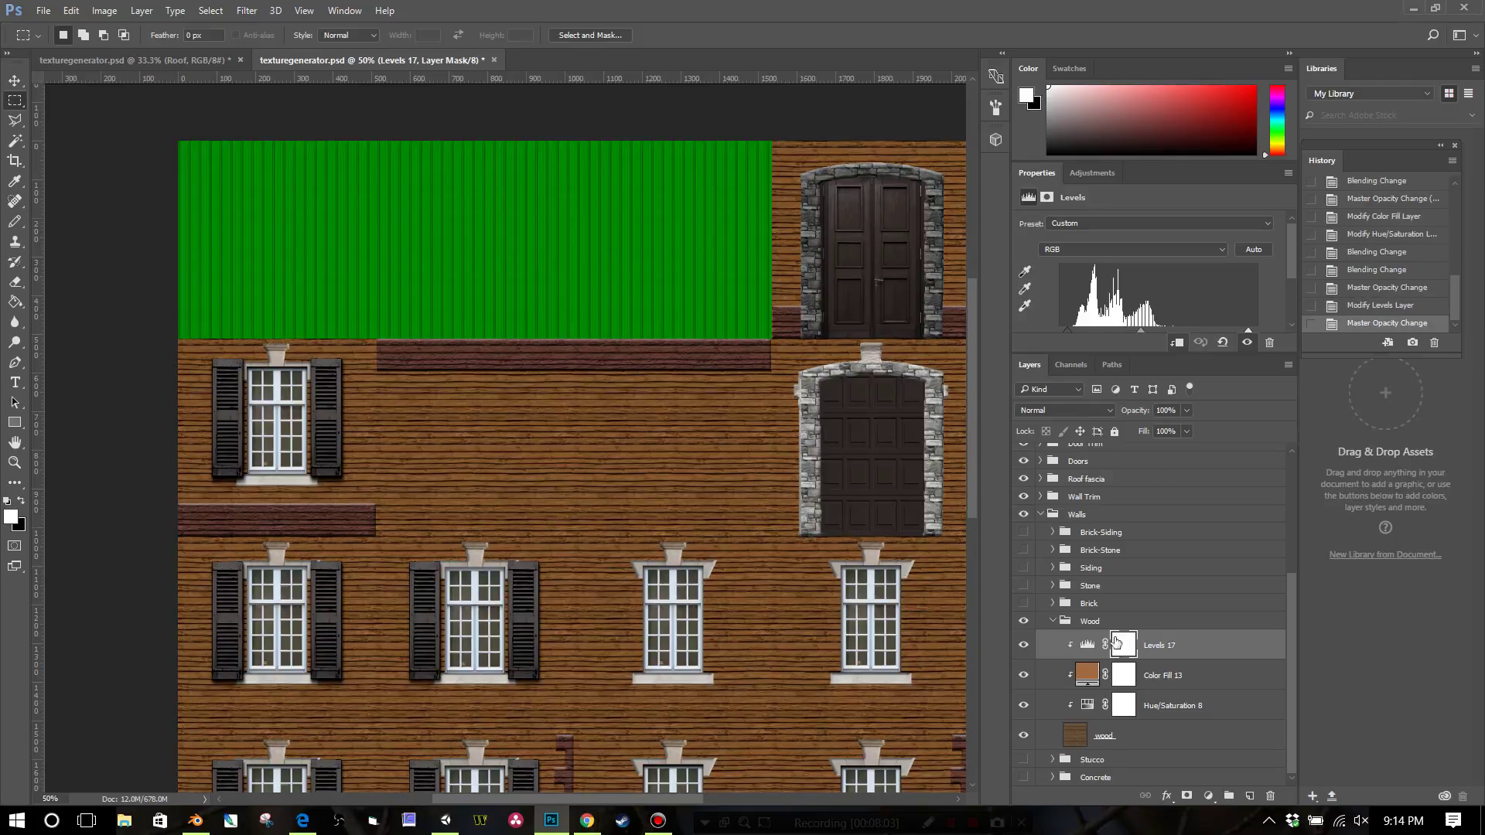
{"action": "left_click", "coordinate": [1091, 678]}
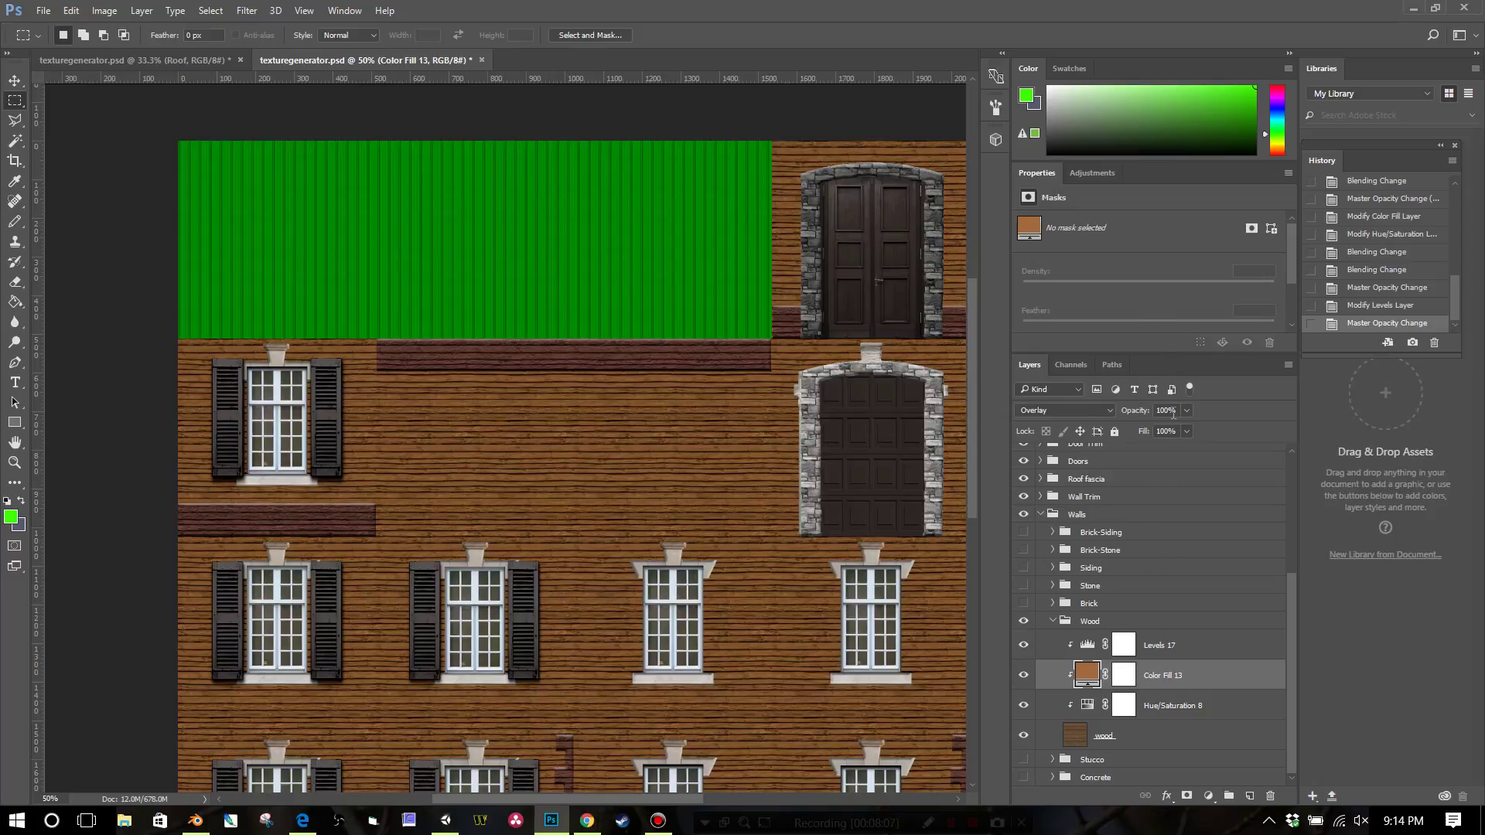
{"action": "left_click_drag", "start_coordinate": [1183, 412], "coordinate": [1162, 429]}
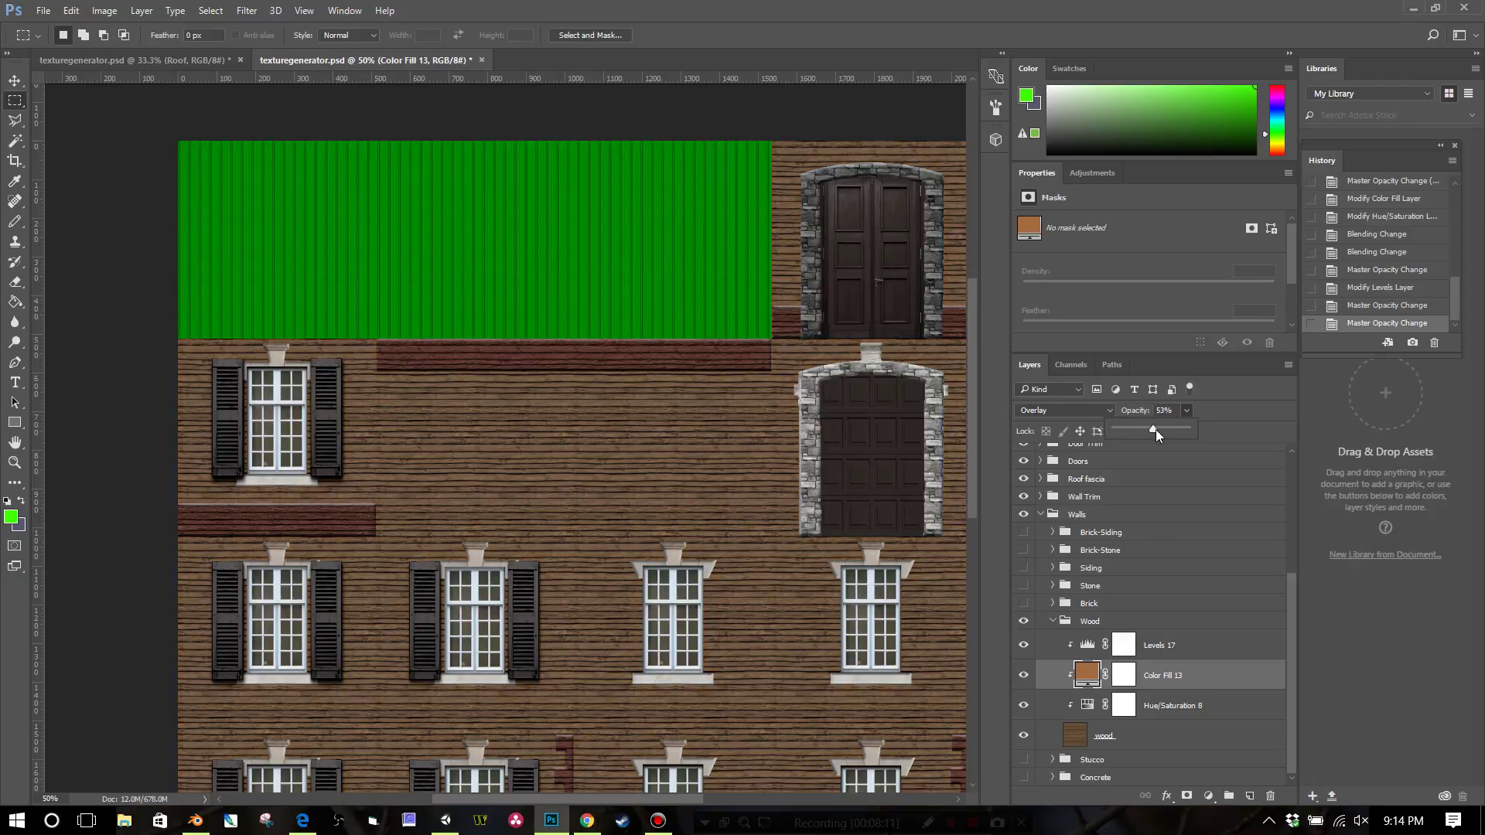
{"action": "scroll", "coordinate": [830, 656], "scroll_direction": "down", "scroll_amount": 5}
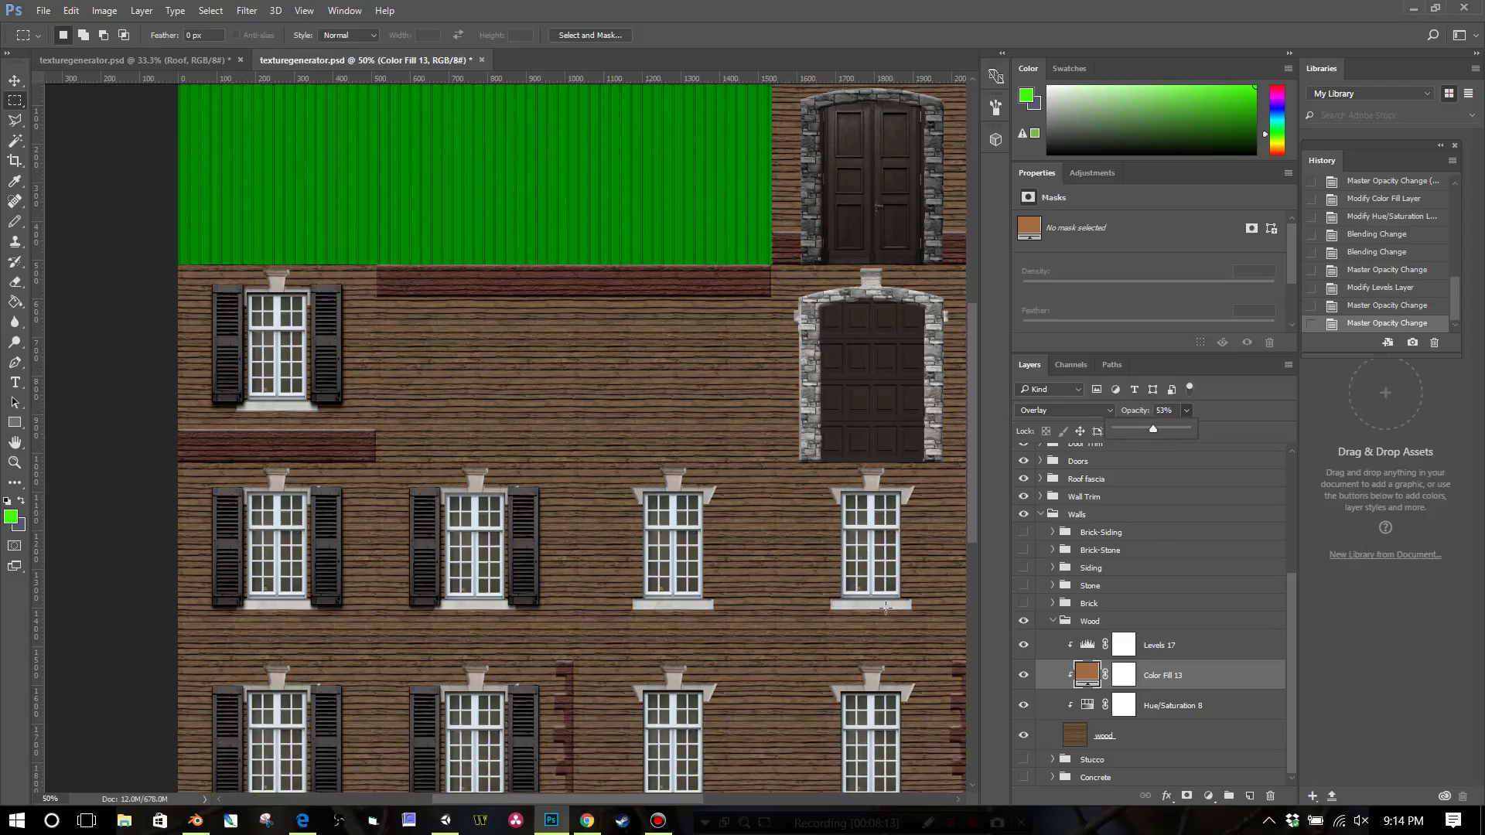
{"action": "double_click", "coordinate": [1081, 672]}
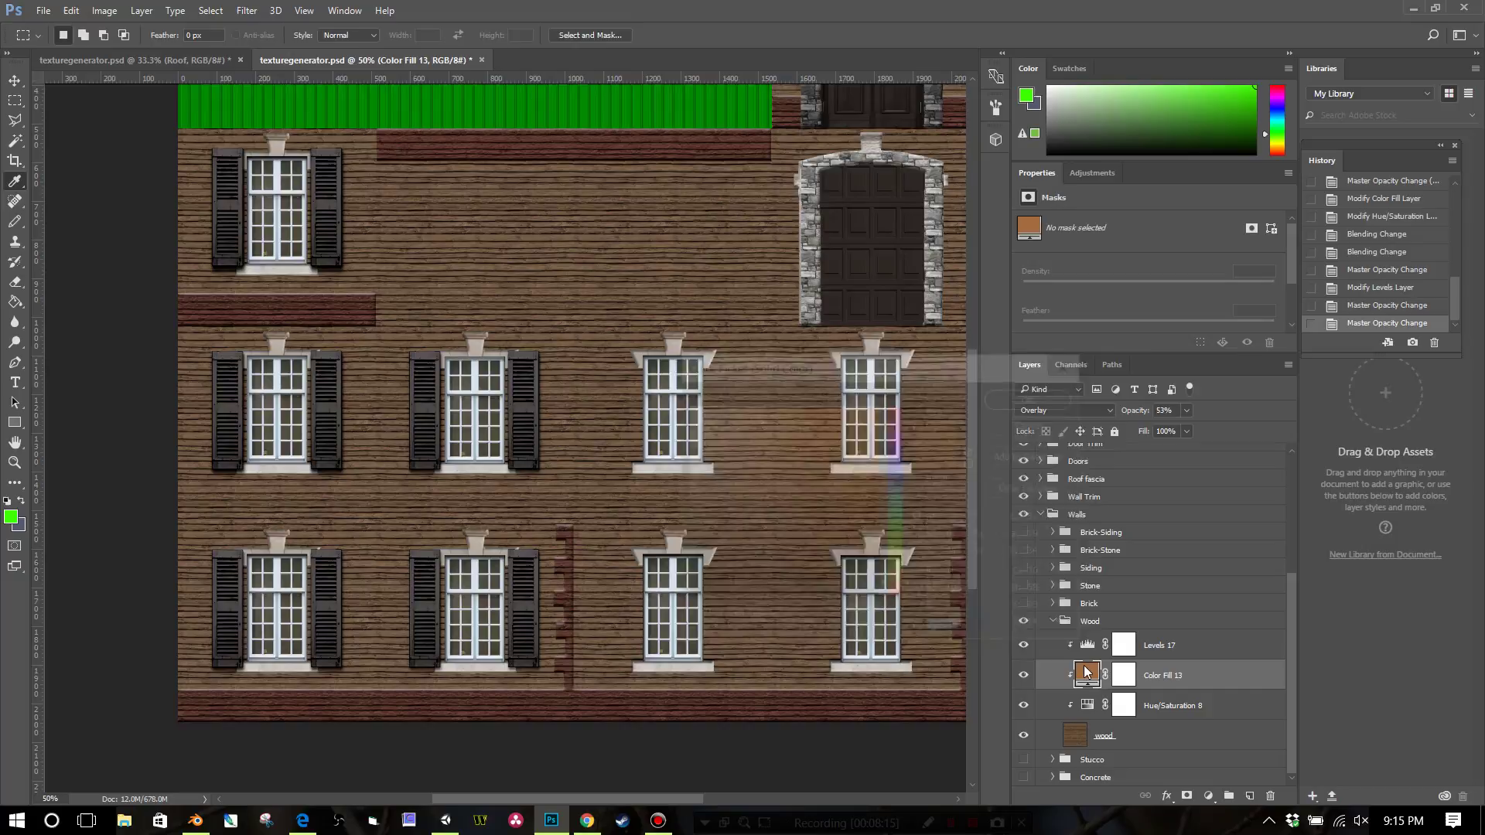
{"action": "mouse_move", "coordinate": [864, 506]}
{"action": "left_mouse_down"}
{"action": "mouse_move", "coordinate": [846, 500]}
{"action": "mouse_move", "coordinate": [852, 478]}
{"action": "left_mouse_up"}
{"action": "left_click", "coordinate": [897, 589]}
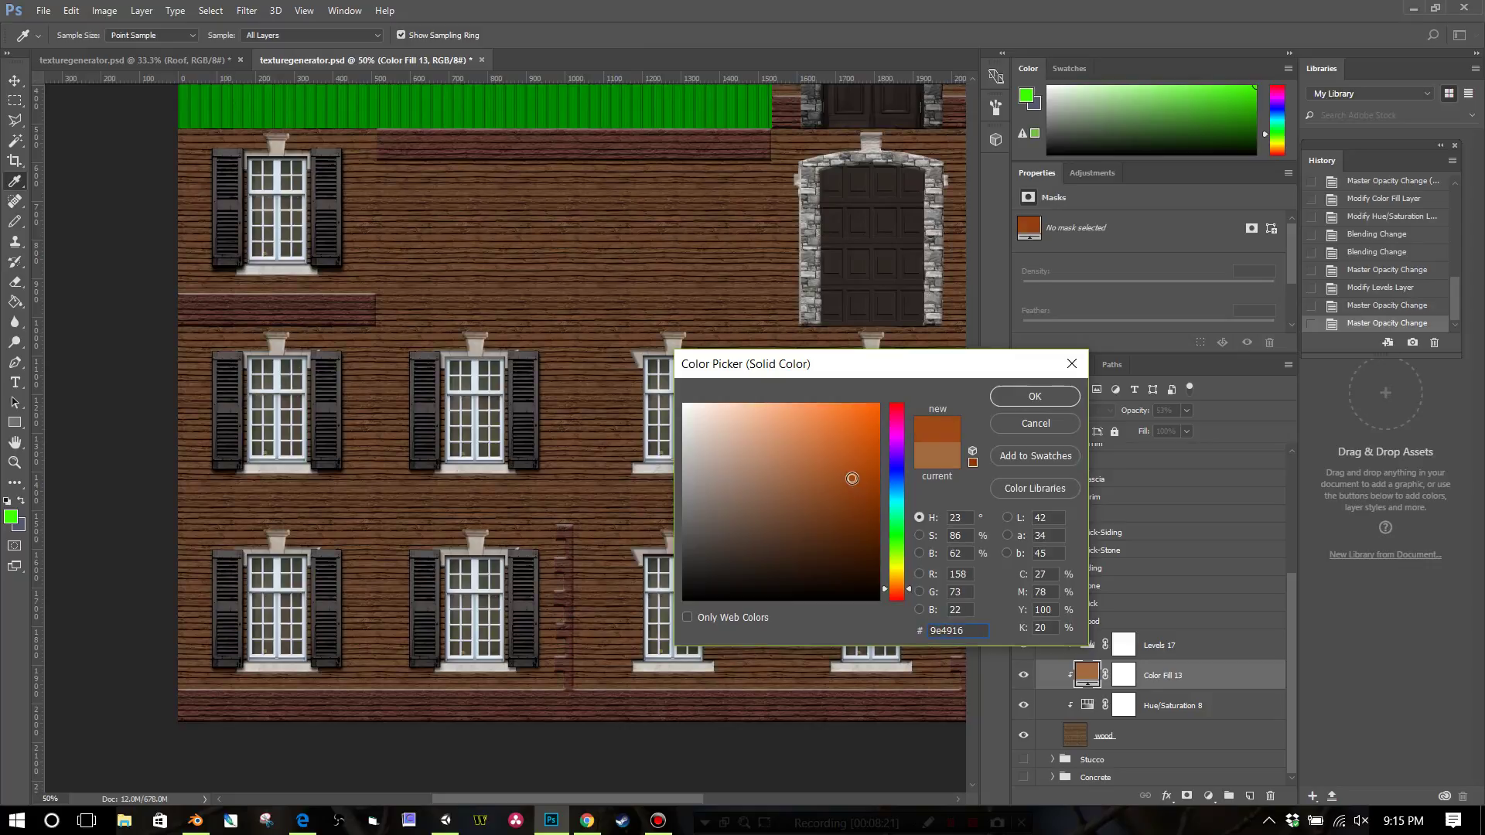
{"action": "left_click", "coordinate": [1015, 430]}
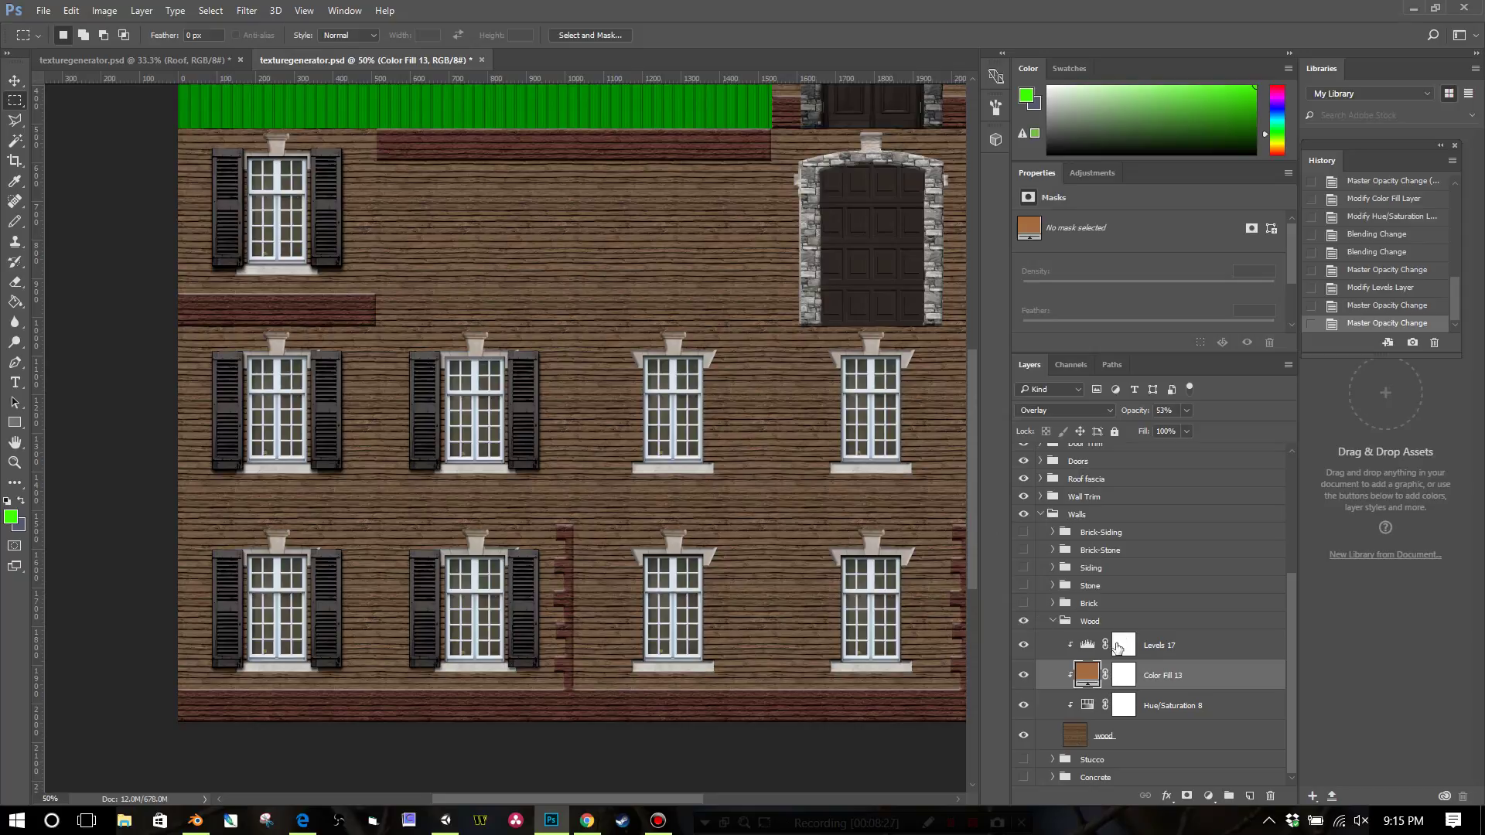
{"action": "left_click", "coordinate": [1076, 740]}
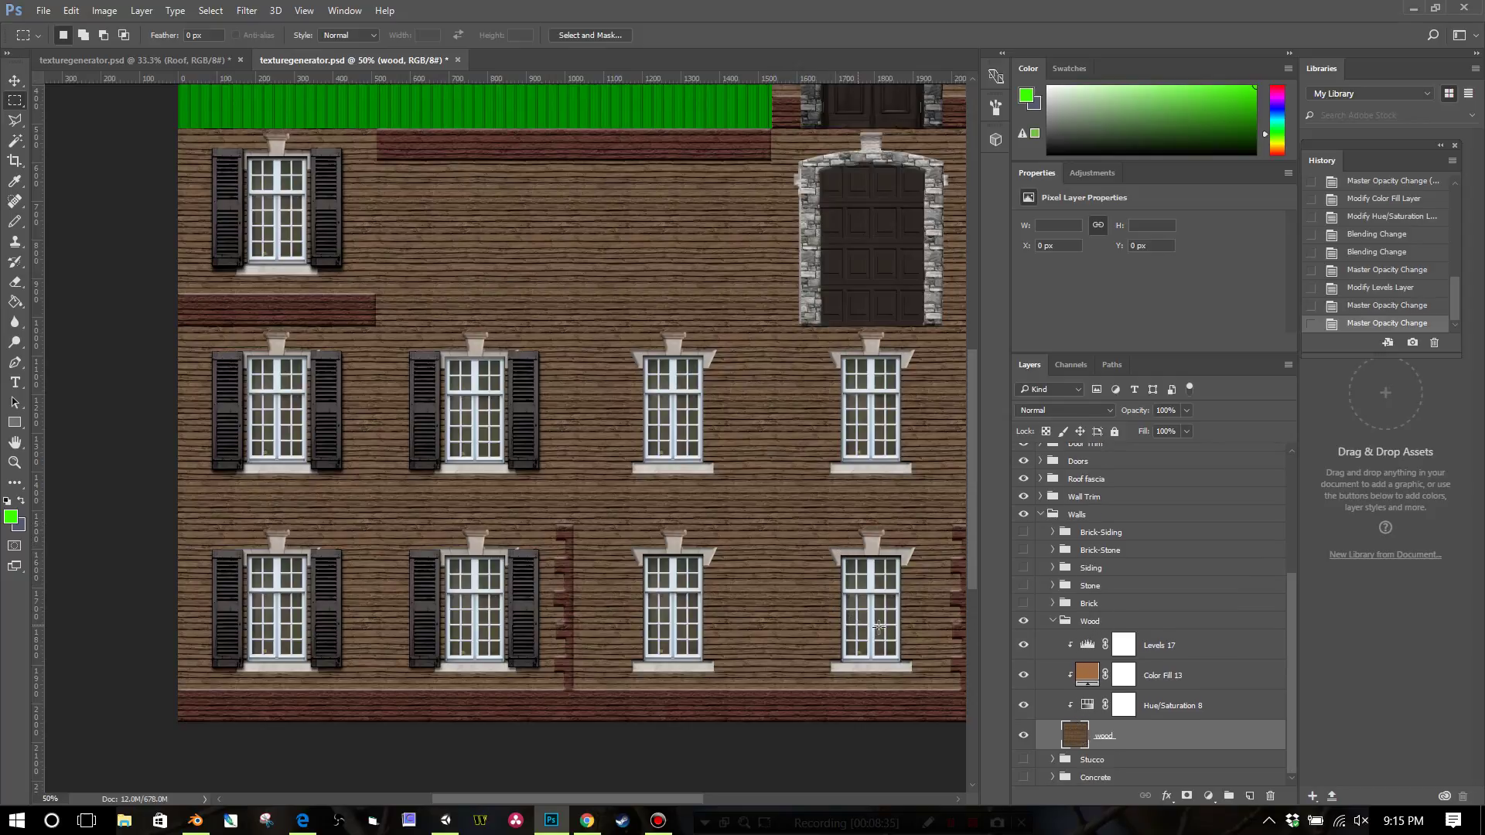
{"action": "scroll", "coordinate": [879, 627], "scroll_direction": "up", "scroll_amount": 8}
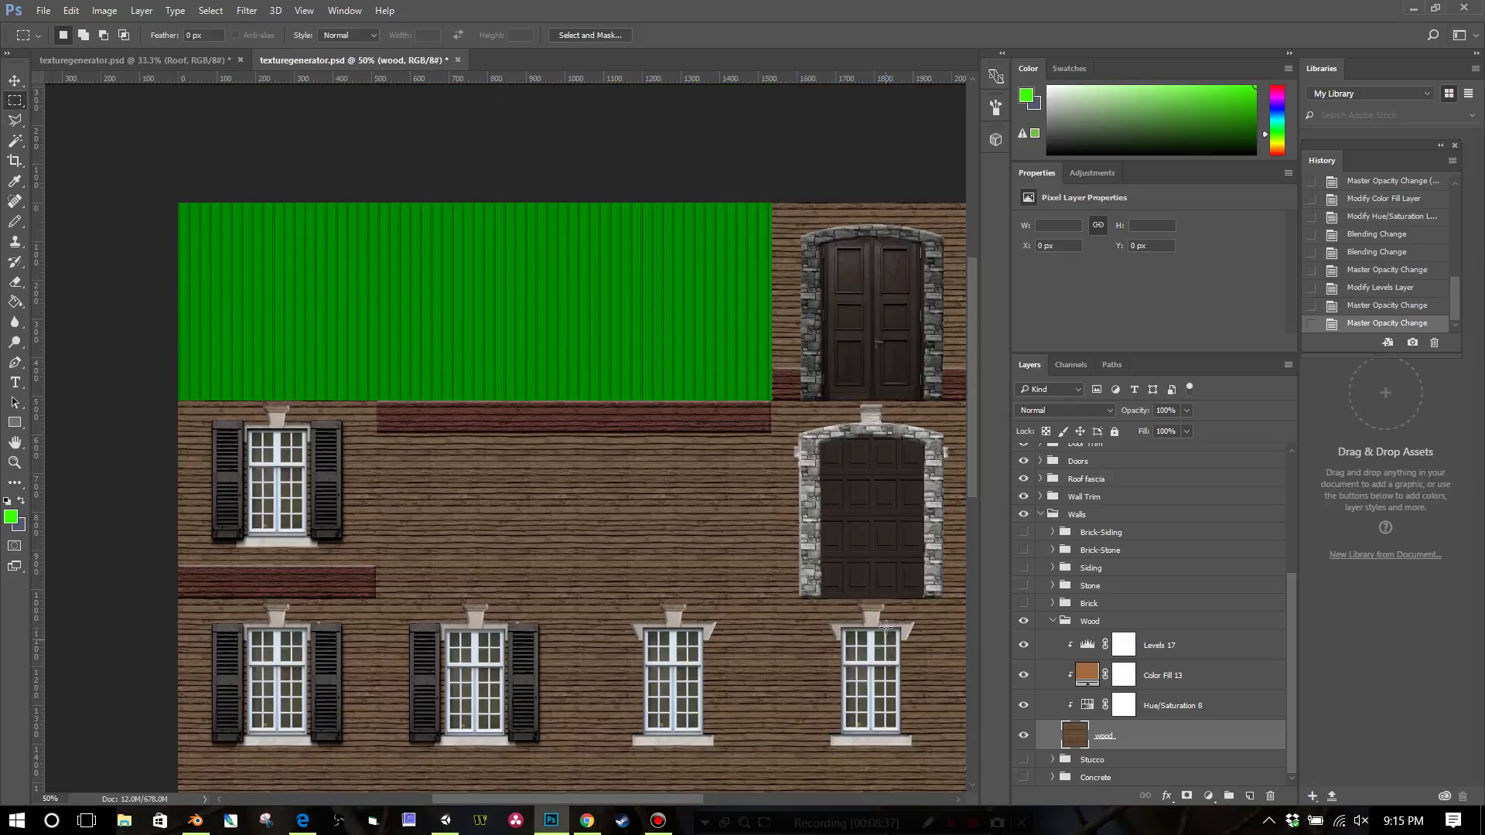
{"action": "scroll", "coordinate": [885, 627], "scroll_direction": "down", "scroll_amount": 8}
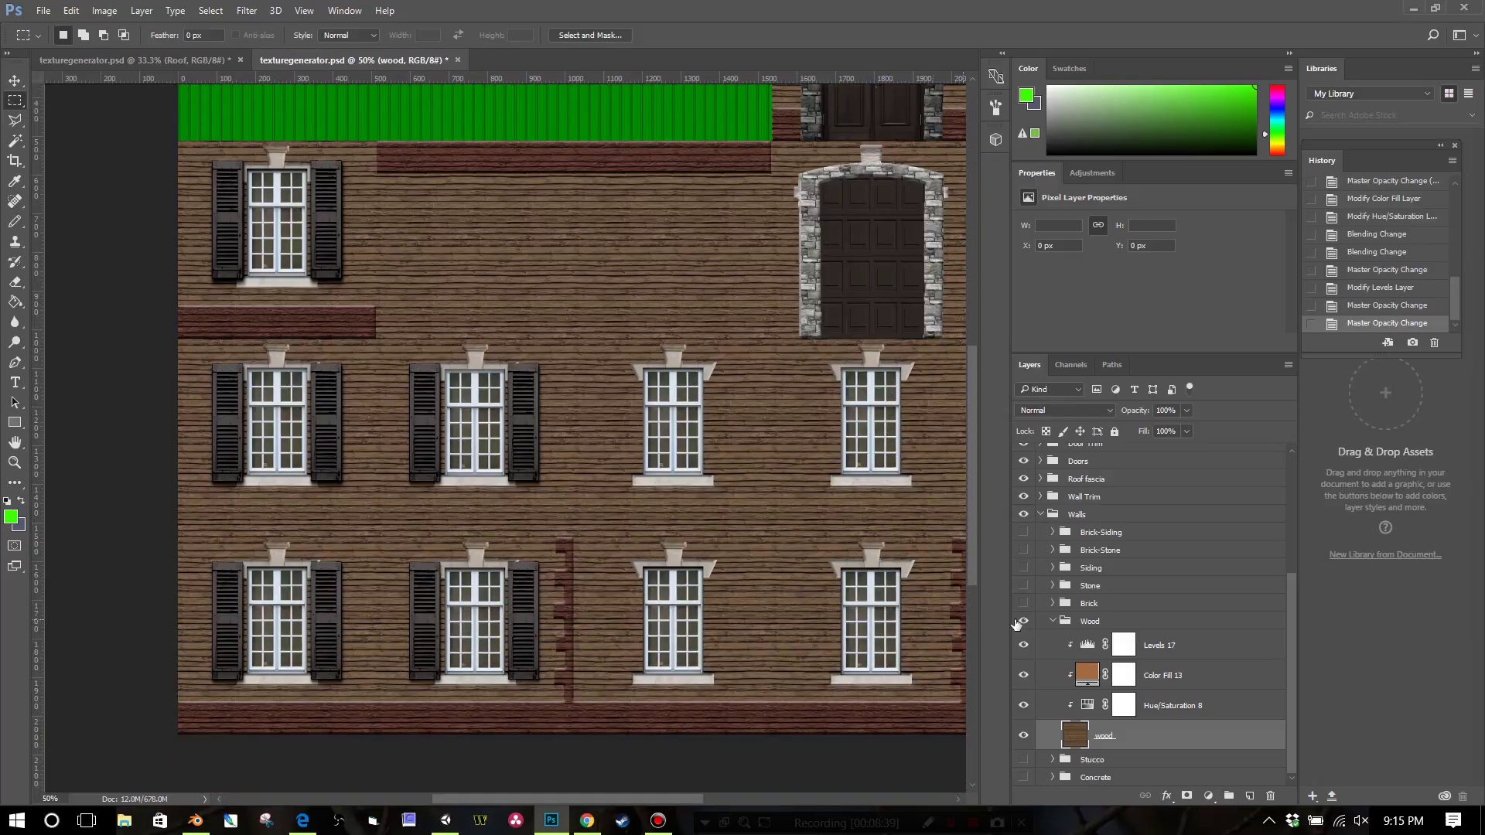
{"action": "scroll", "coordinate": [546, 302], "scroll_direction": "up", "scroll_amount": 2}
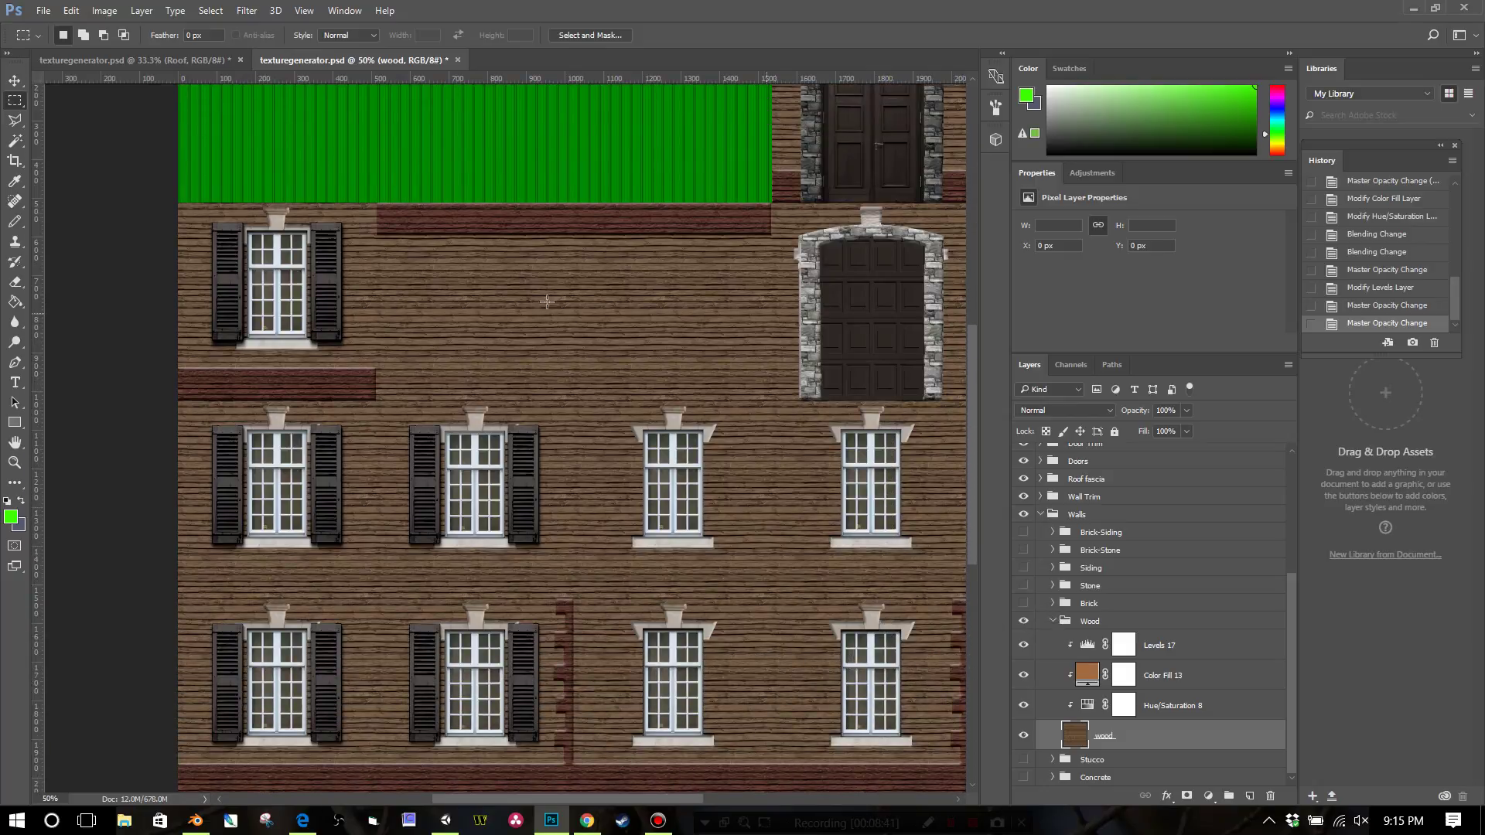
{"action": "scroll", "coordinate": [761, 592], "scroll_direction": "down", "scroll_amount": 1}
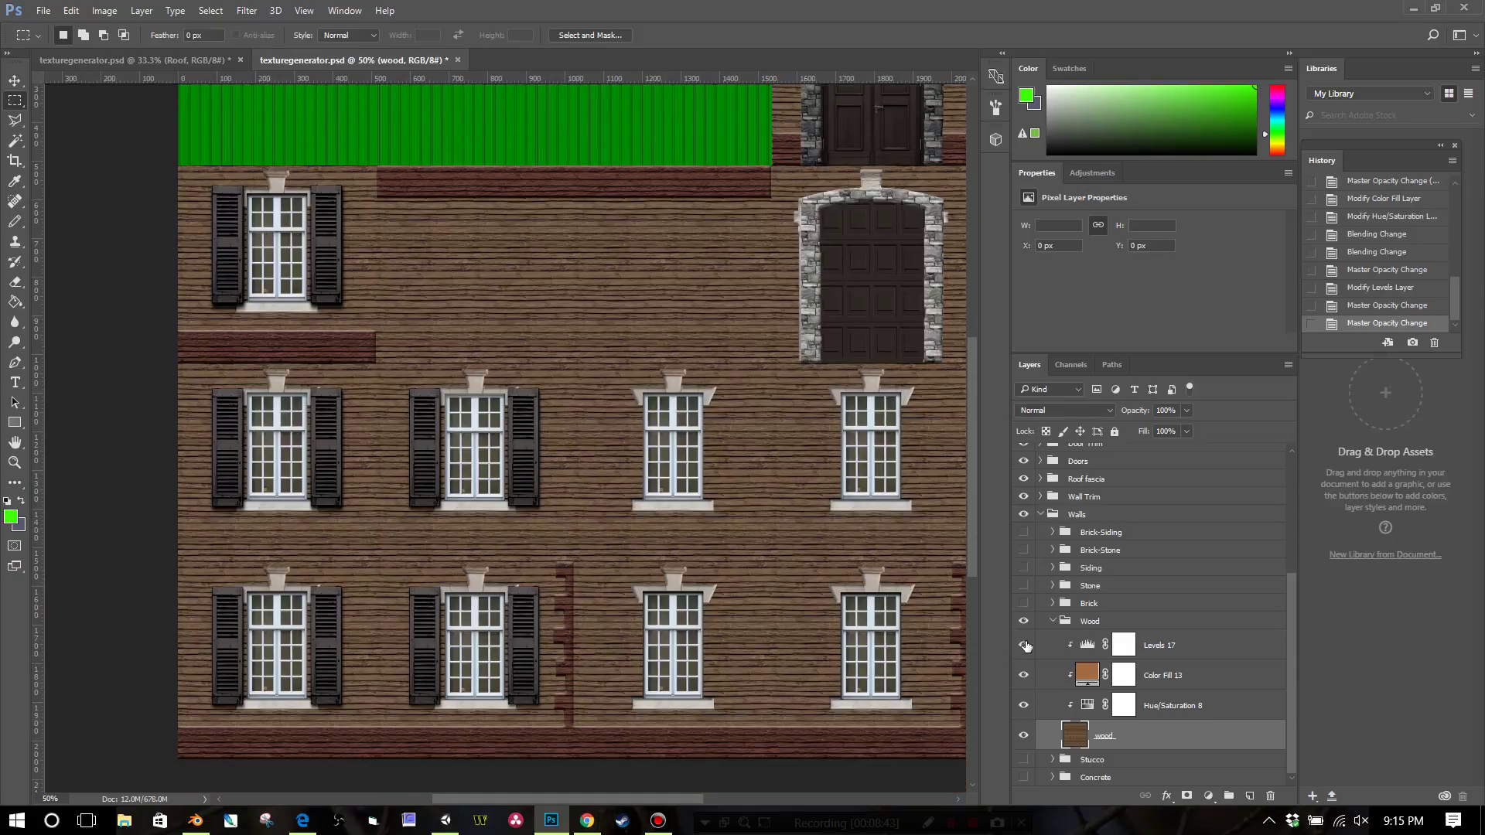
{"action": "scroll", "coordinate": [931, 602], "scroll_direction": "up", "scroll_amount": 1}
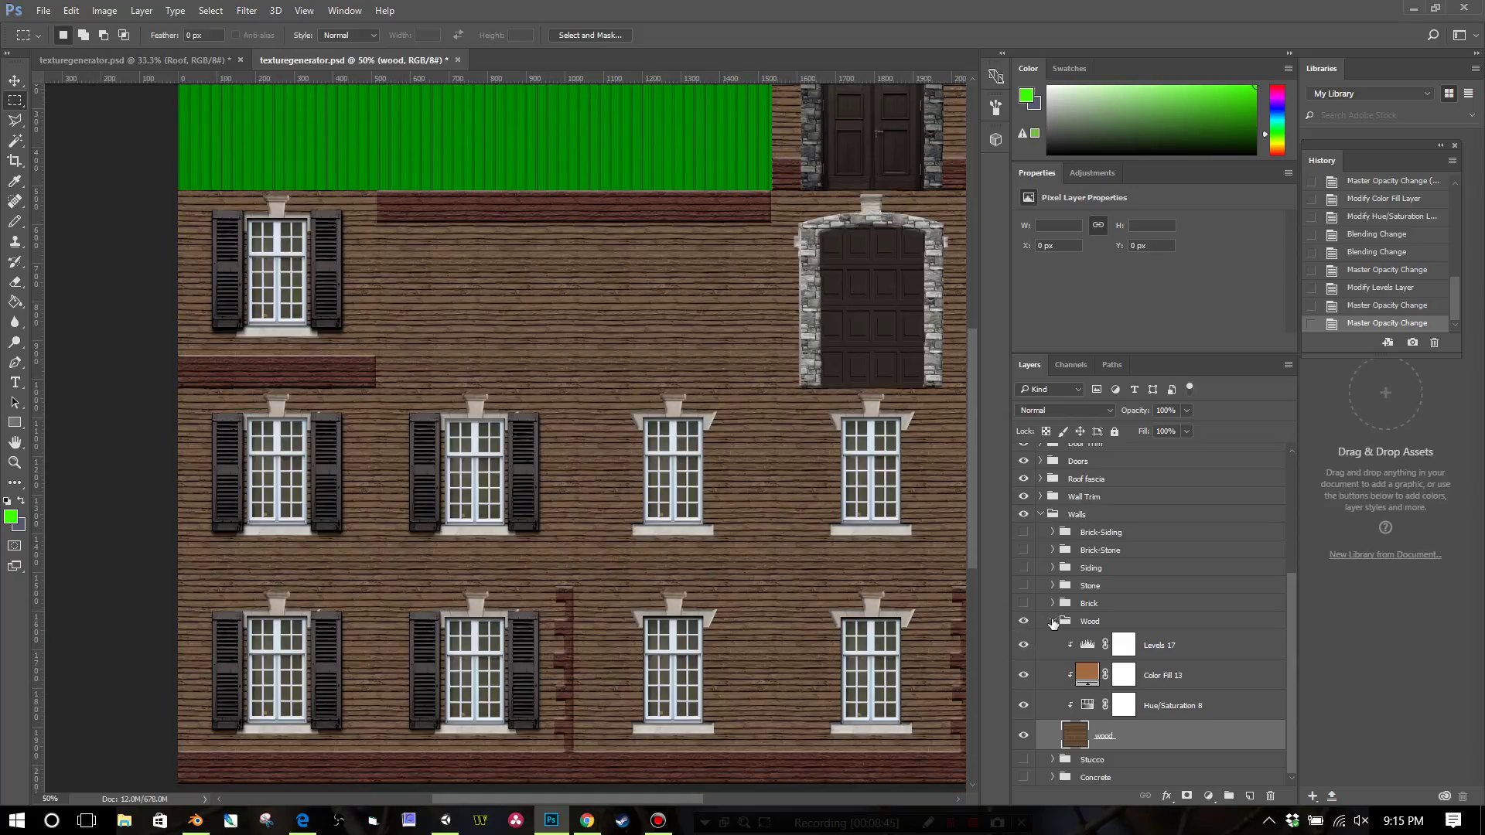
Collapse the Wood, Walls and Roof groups in the Layers panel.
{"action": "left_click", "coordinate": [1053, 622]}
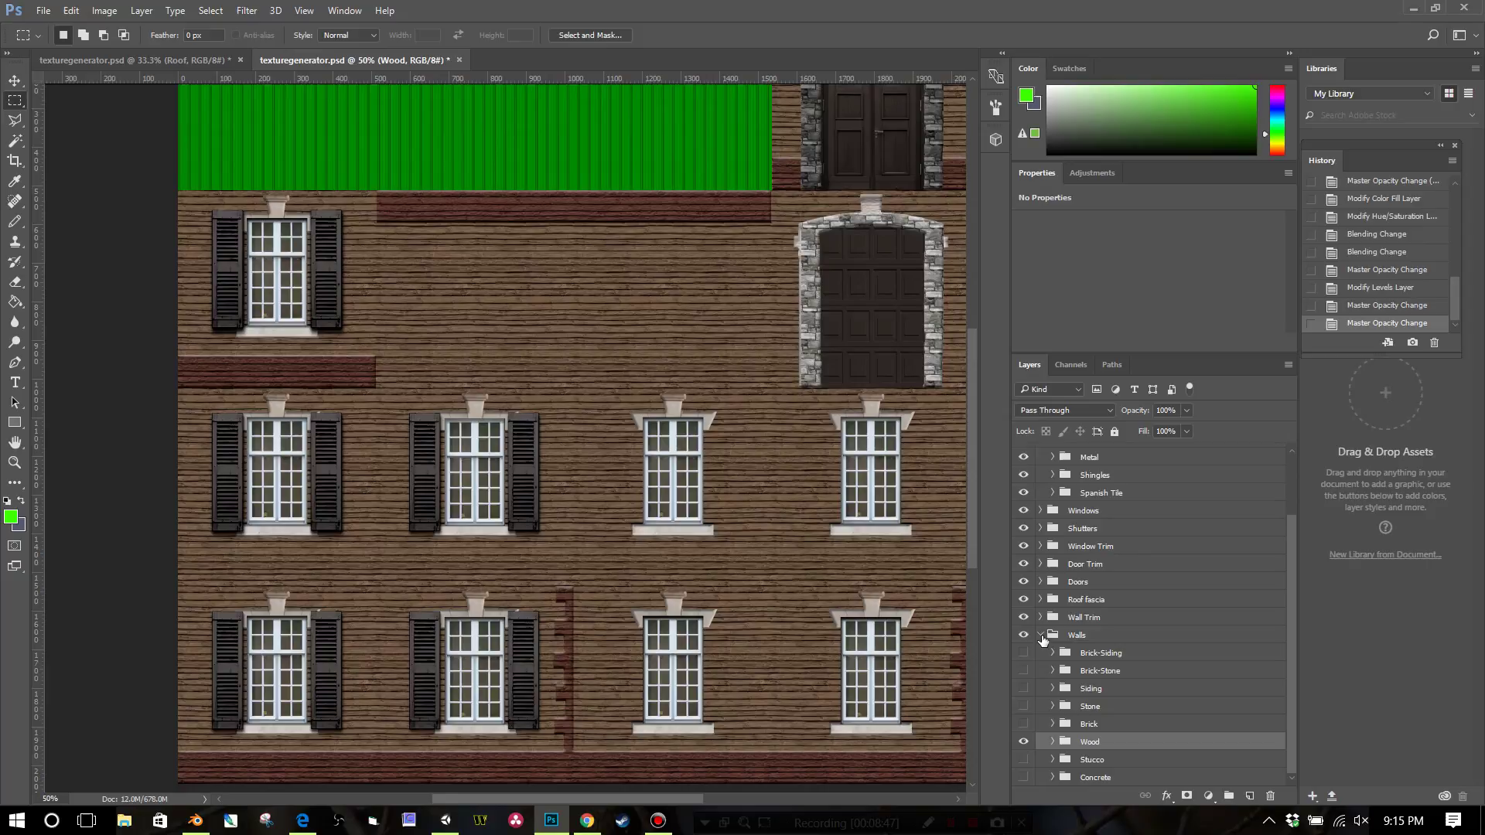
{"action": "scroll", "coordinate": [1042, 639], "scroll_direction": "up", "scroll_amount": 2}
{"action": "left_click", "coordinate": [1044, 715]}
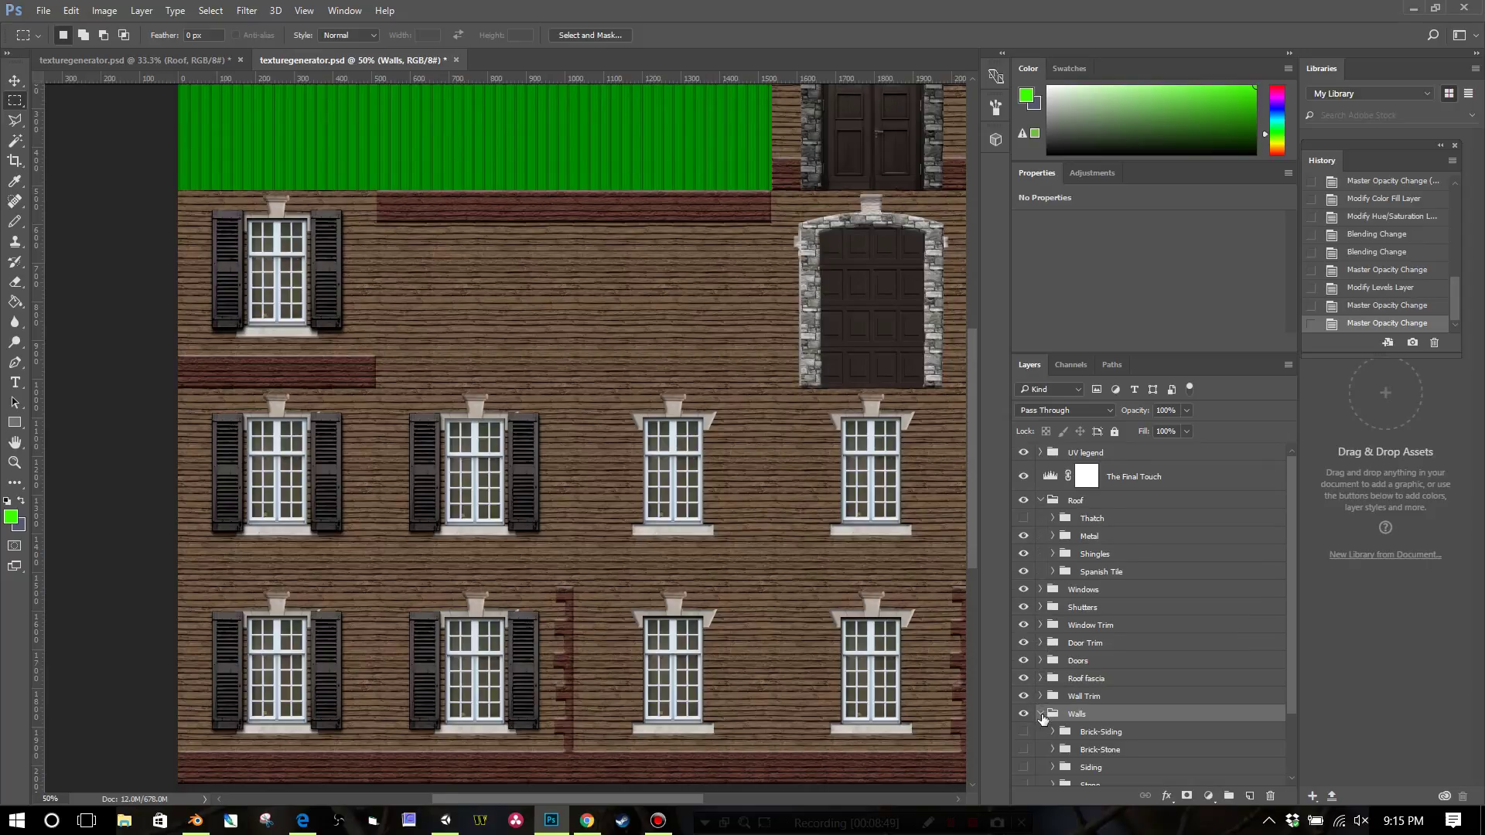
{"action": "scroll", "coordinate": [1042, 718], "scroll_direction": "down", "scroll_amount": 2}
{"action": "left_click", "coordinate": [1040, 635]}
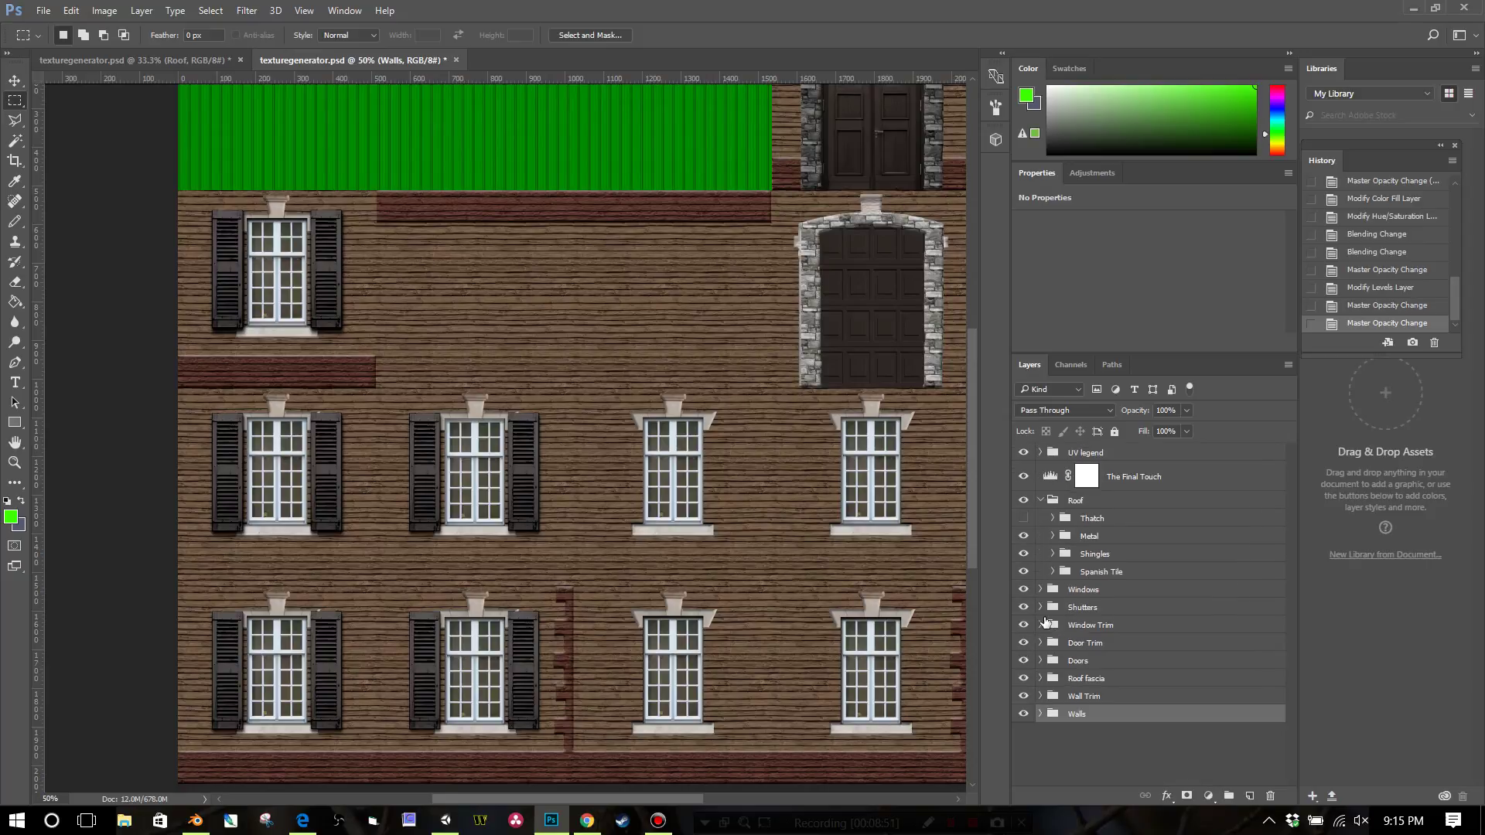
{"action": "left_click", "coordinate": [1041, 500]}
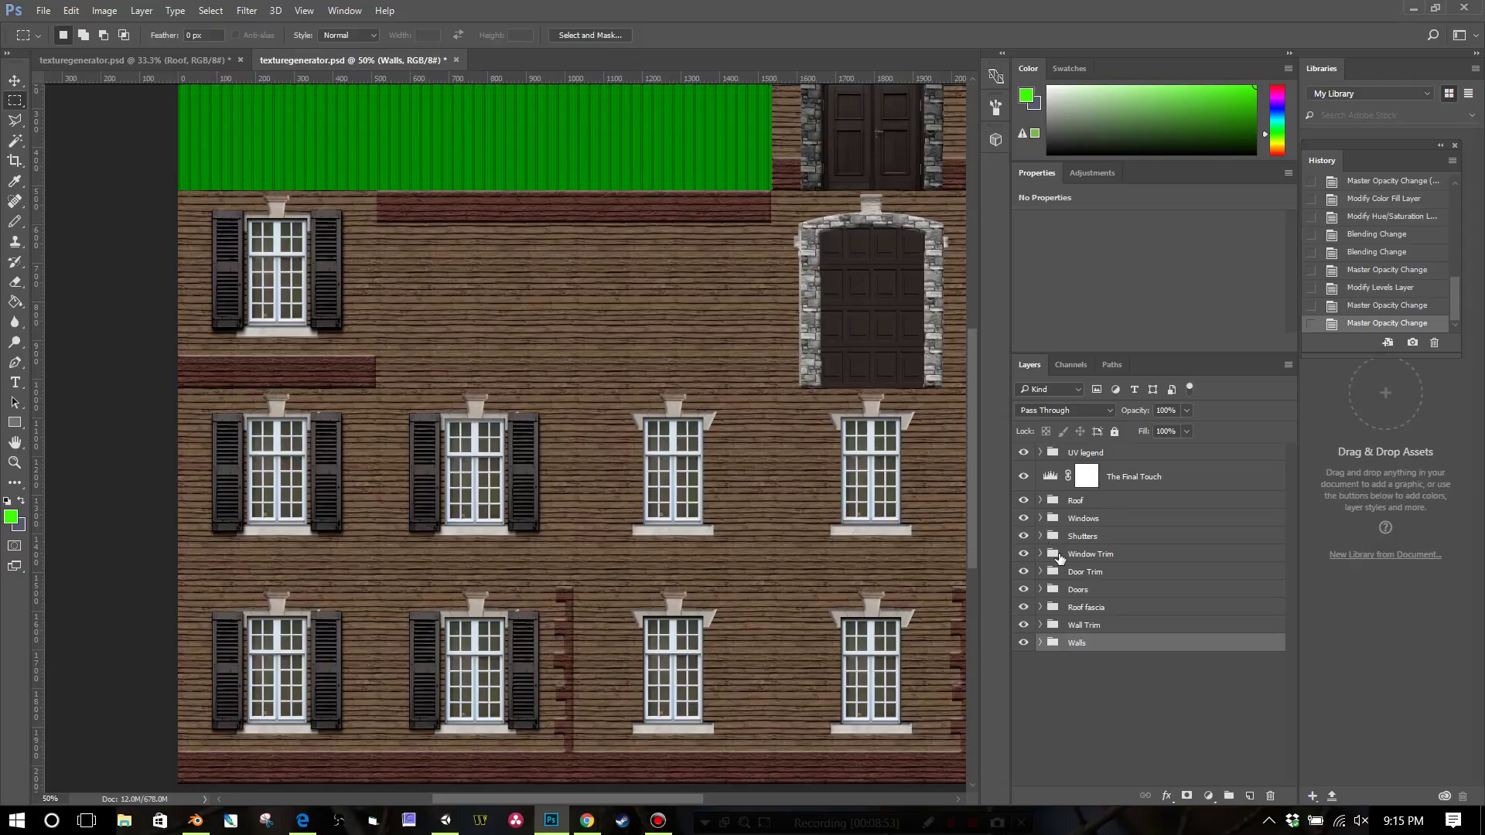
Expand the Wall Trim group and hide its Wood Plank layer.
{"action": "left_click", "coordinate": [1040, 625]}
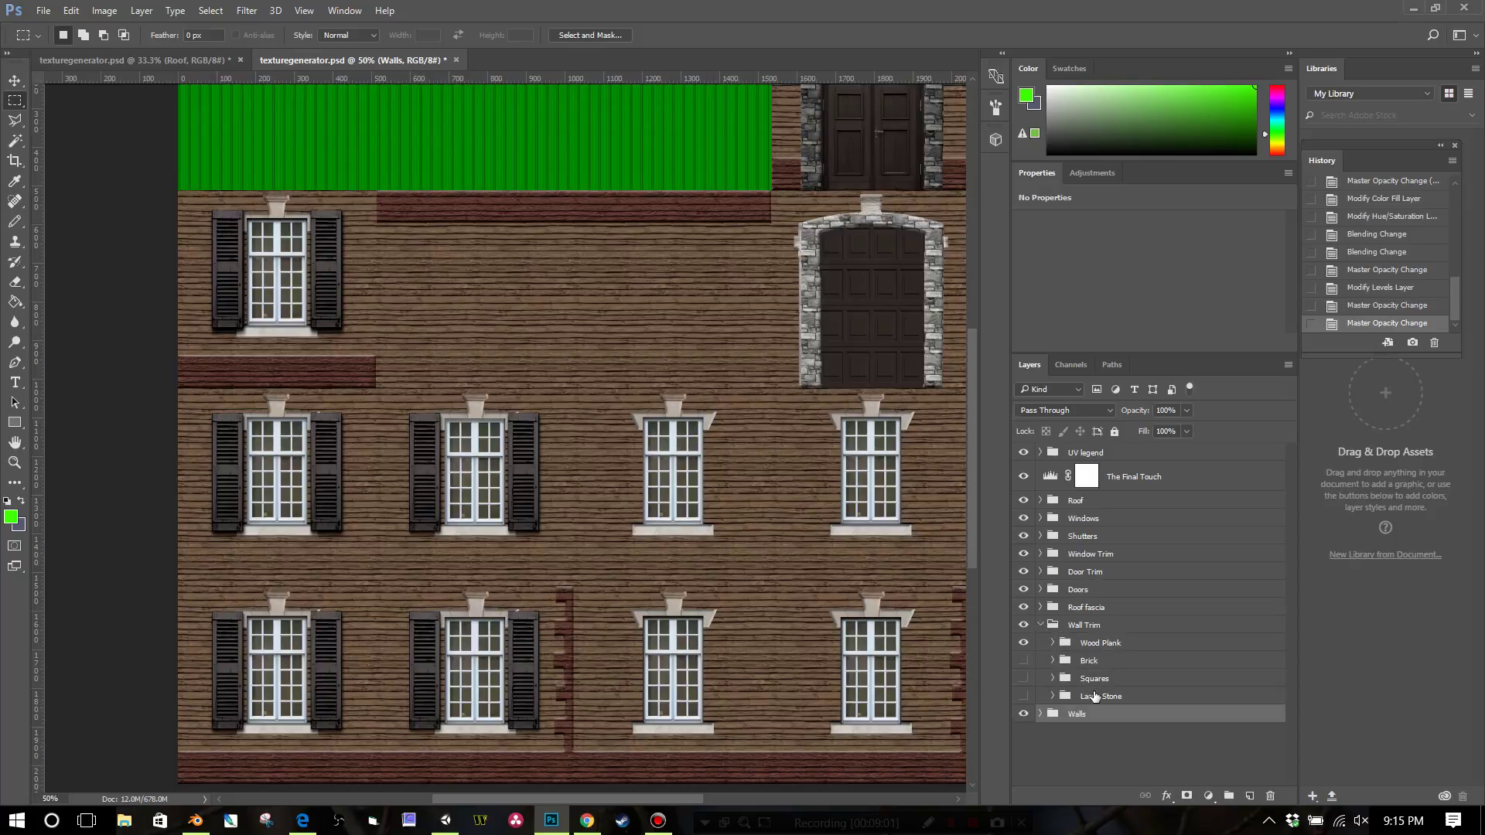
{"action": "left_click", "coordinate": [1024, 644]}
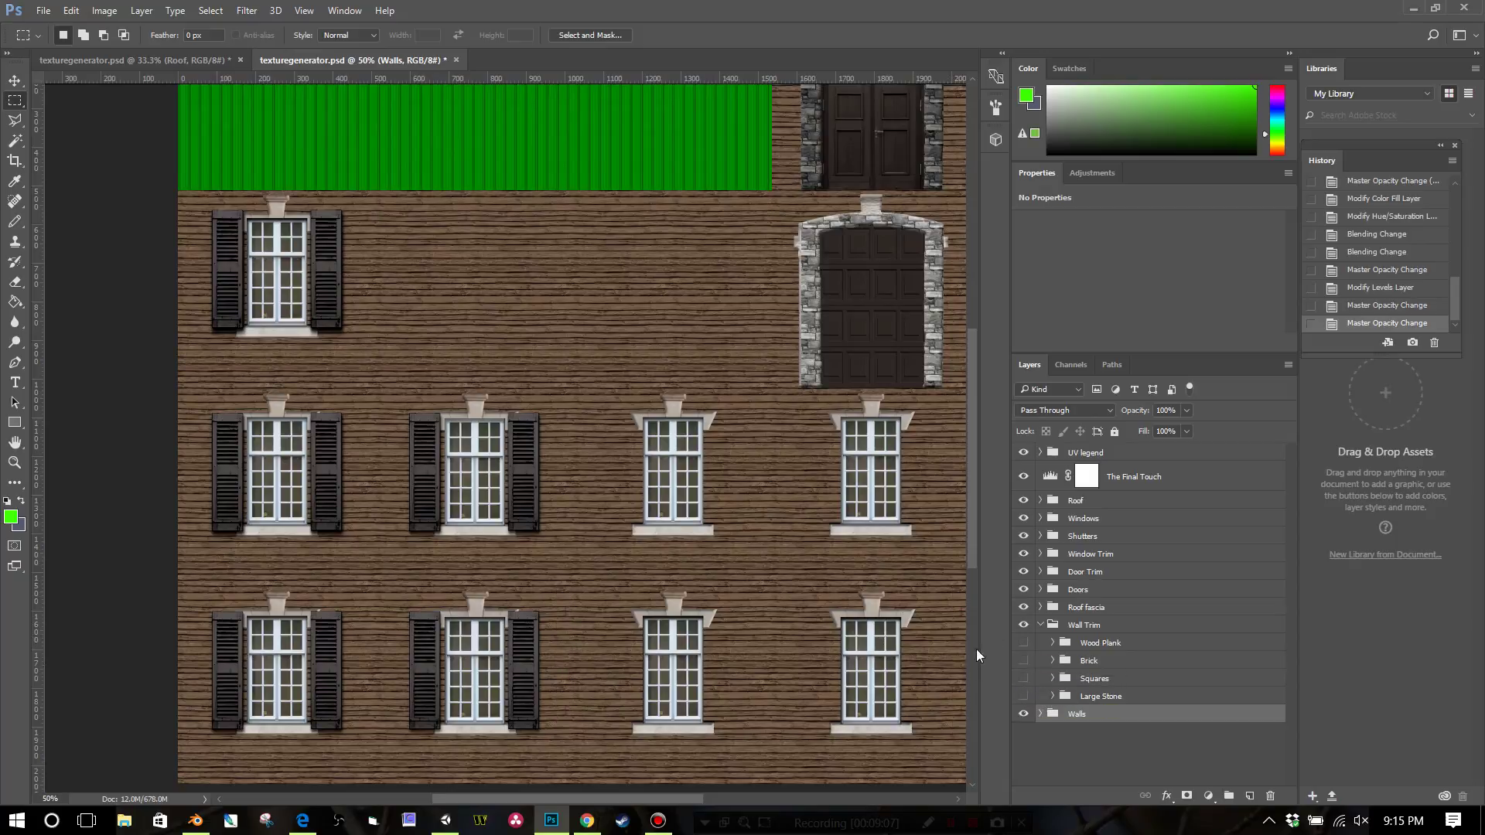
{"action": "scroll", "coordinate": [917, 615], "scroll_direction": "up", "scroll_amount": 2}
{"action": "scroll", "coordinate": [917, 615], "scroll_direction": "up", "scroll_amount": 1}
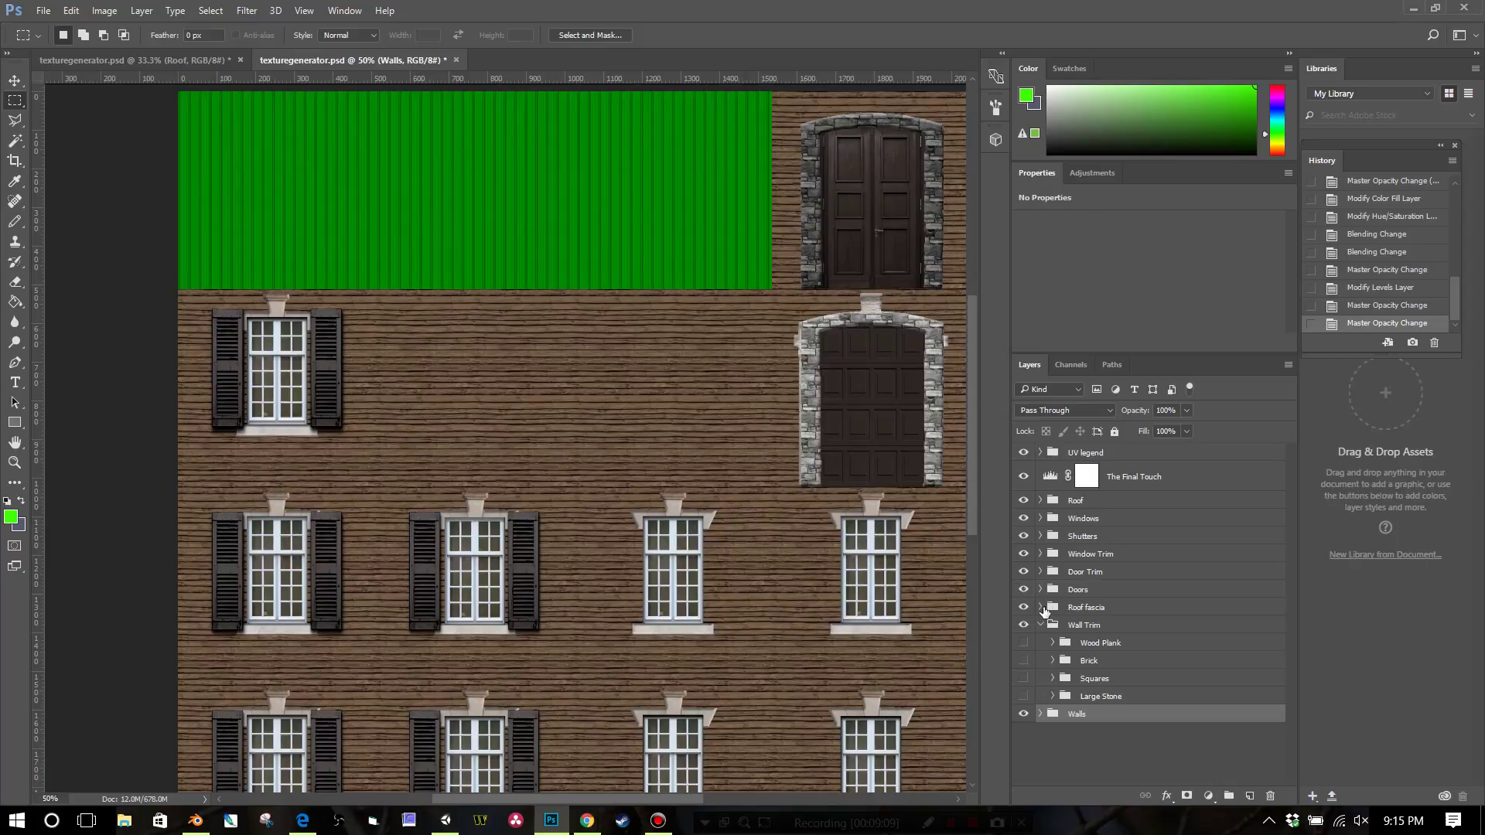
{"action": "scroll", "coordinate": [922, 591], "scroll_direction": "down", "scroll_amount": 2}
{"action": "scroll", "coordinate": [921, 595], "scroll_direction": "down", "scroll_amount": 1}
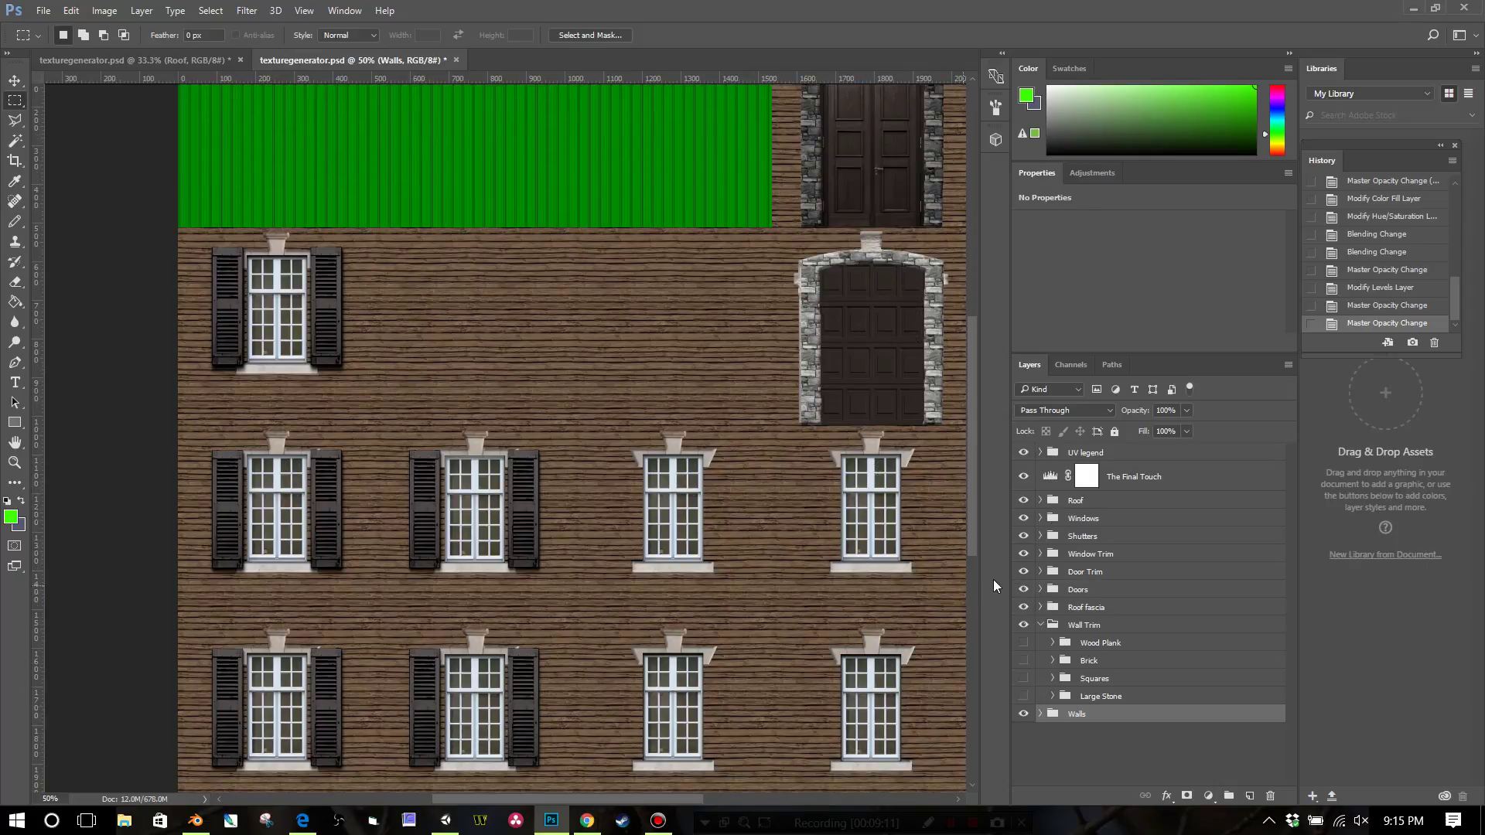
Collapse Wall Trim and expand the Shutters and Shutter Layers groups.
{"action": "left_click", "coordinate": [1041, 630]}
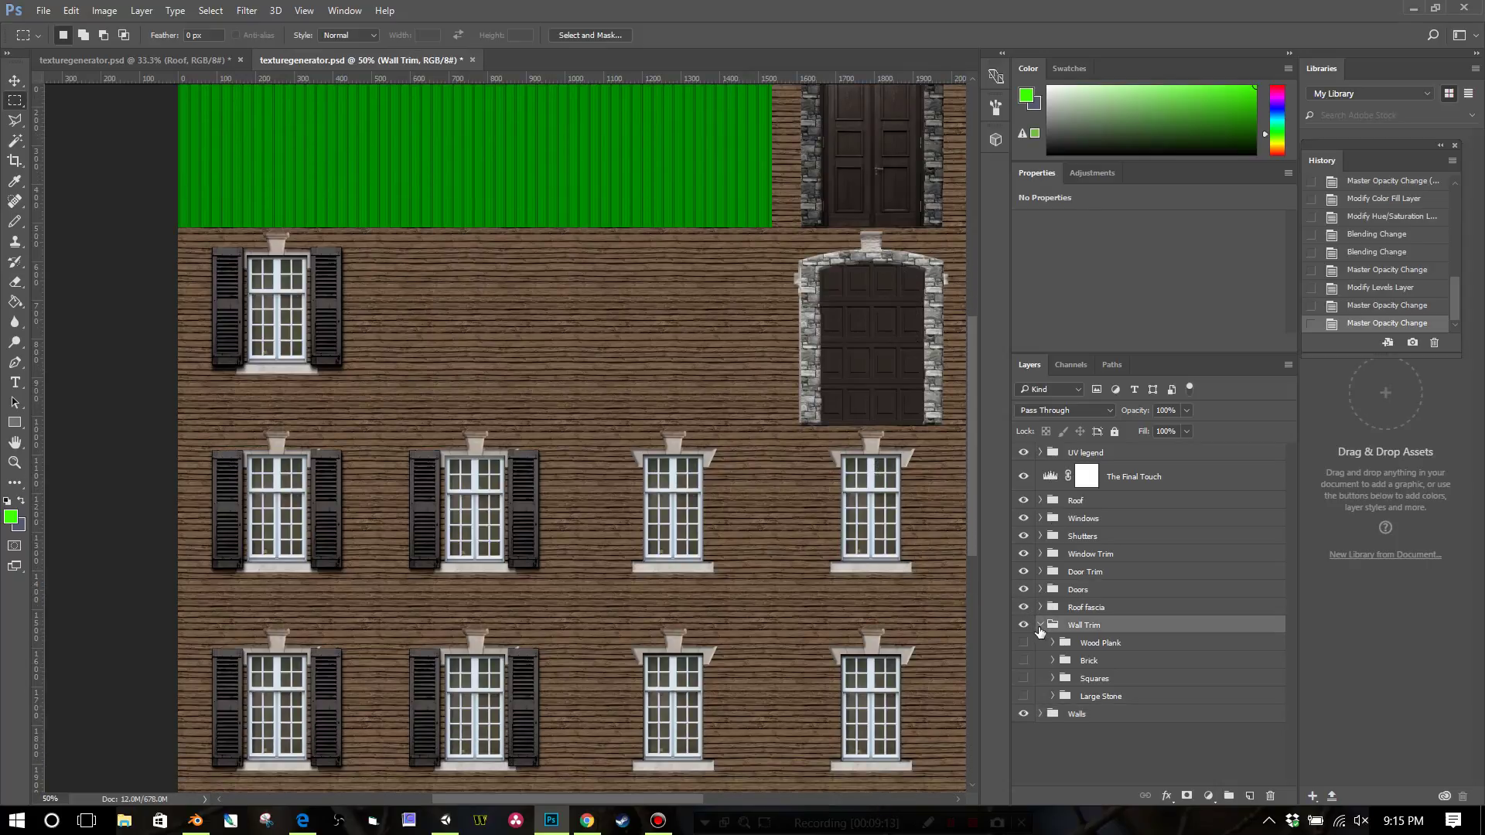
{"action": "left_click", "coordinate": [1040, 626]}
{"action": "left_click", "coordinate": [1040, 536]}
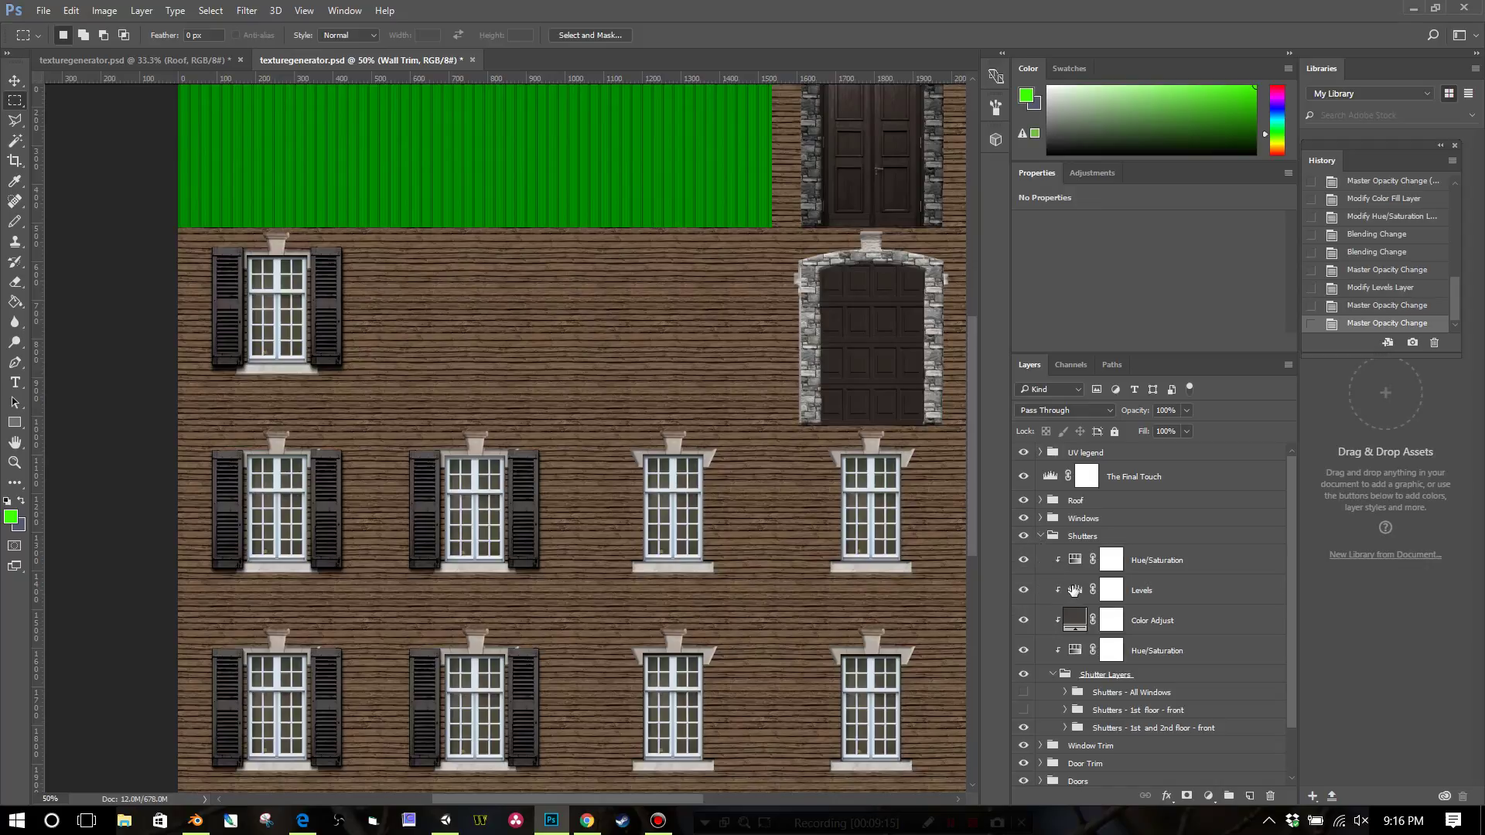
{"action": "scroll", "coordinate": [1106, 557], "scroll_direction": "down", "scroll_amount": 1}
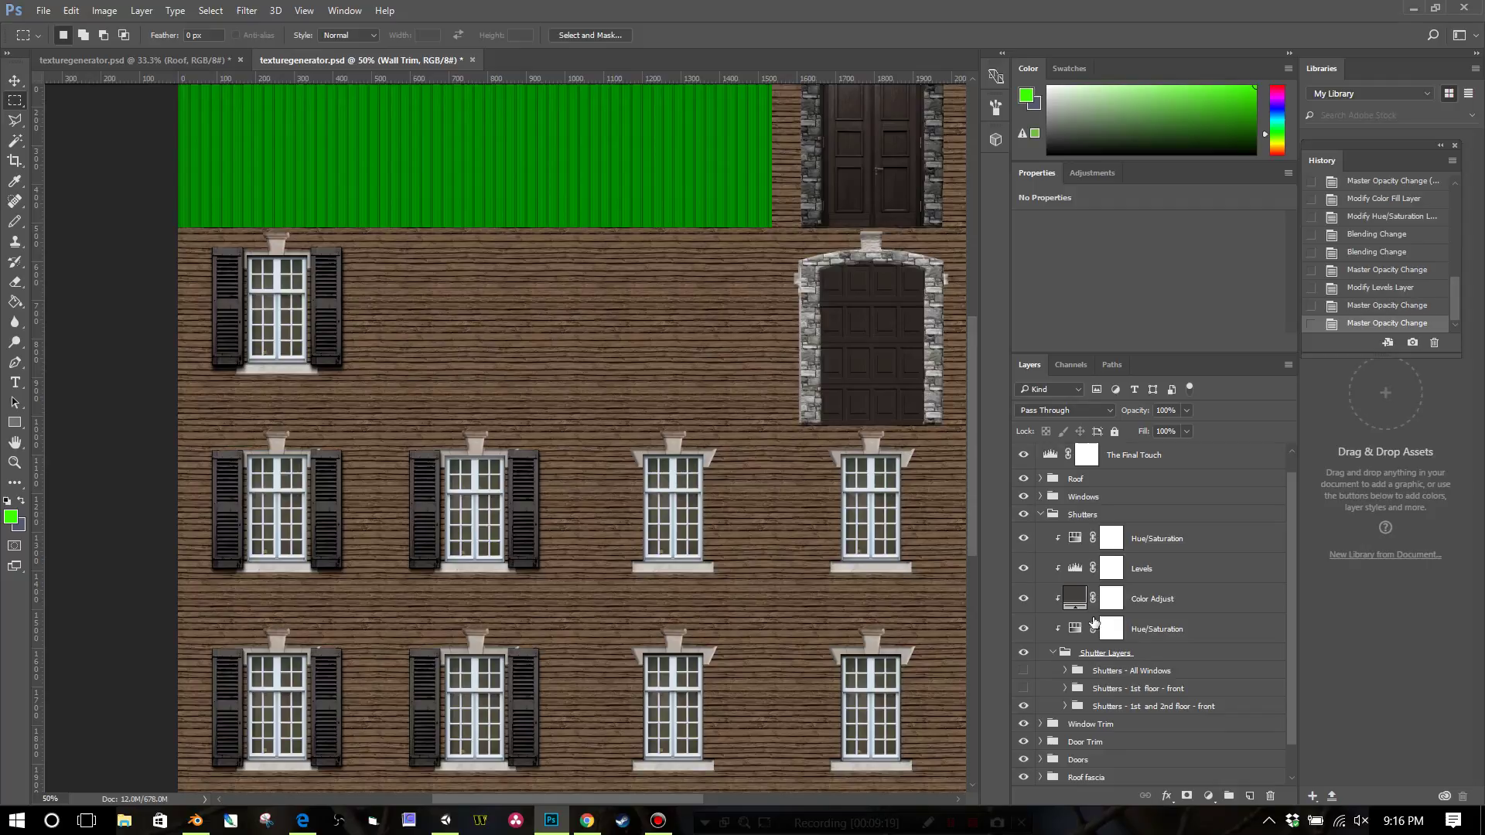
{"action": "left_click", "coordinate": [1053, 654]}
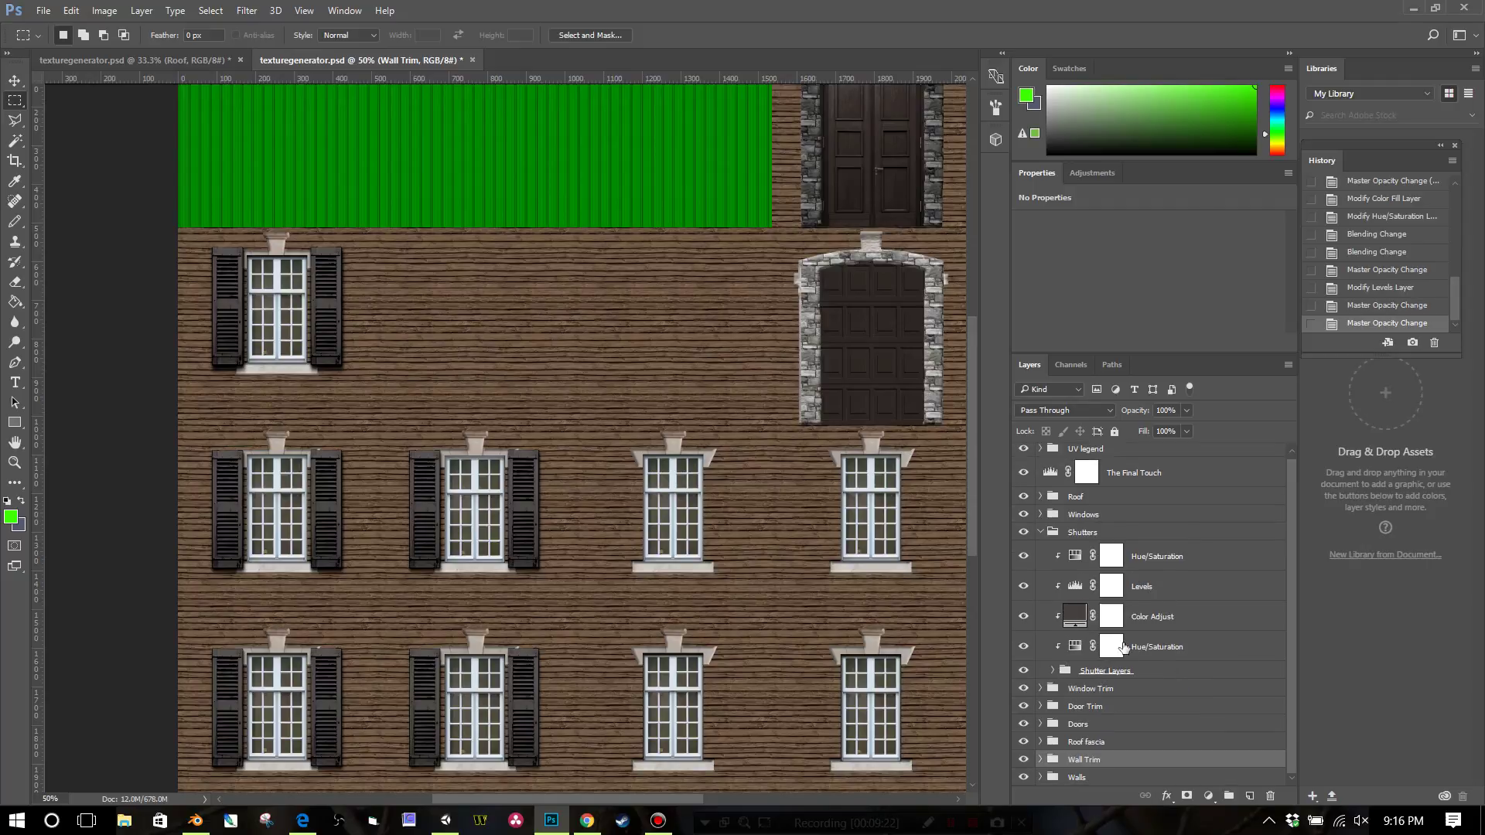
{"action": "left_click", "coordinate": [1052, 670]}
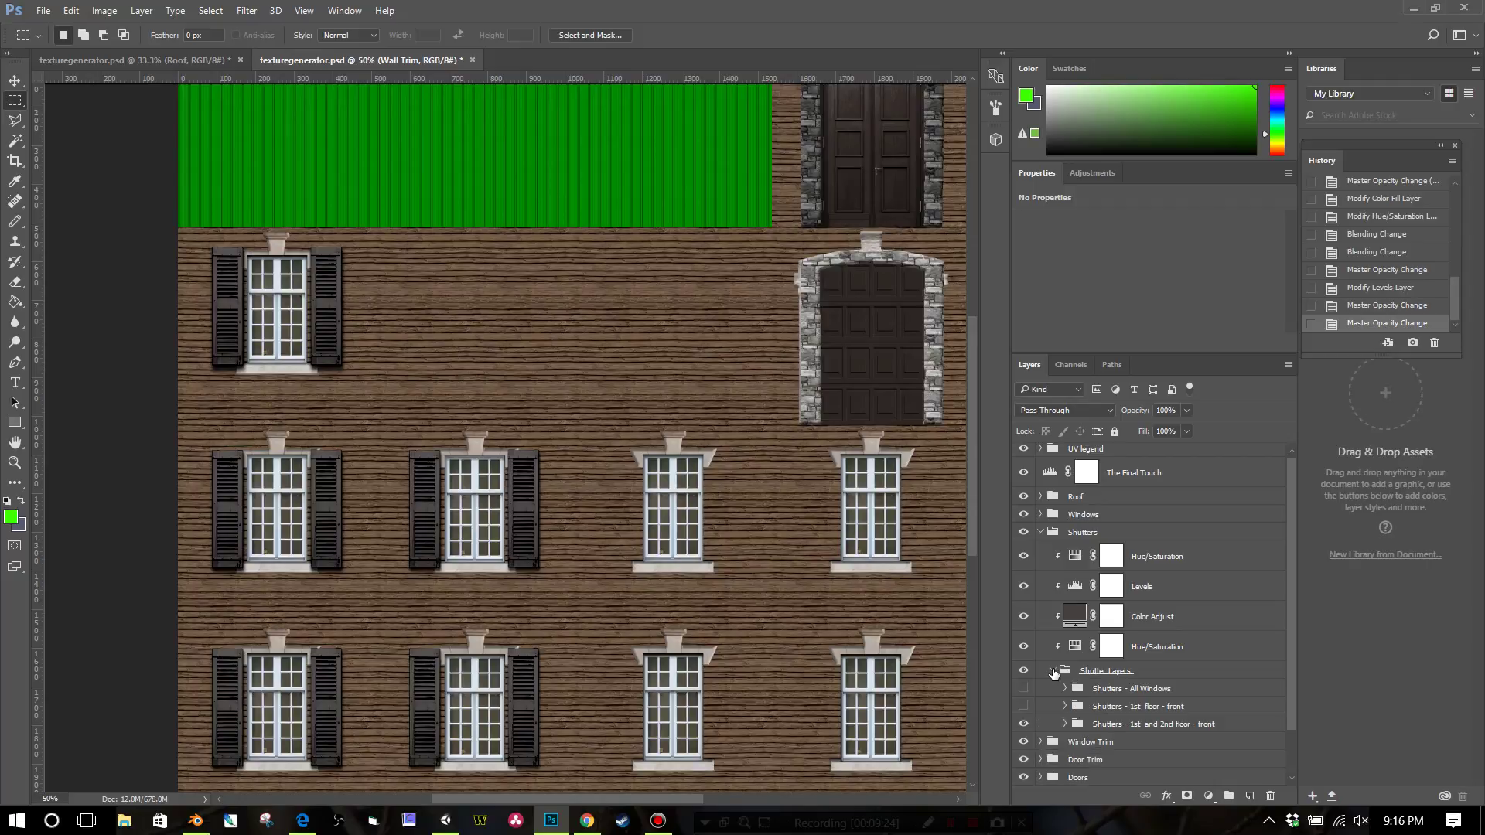
Toggle the shutter subgroups on and off to compare the windows with and without shutters.
{"action": "left_click", "coordinate": [1025, 688]}
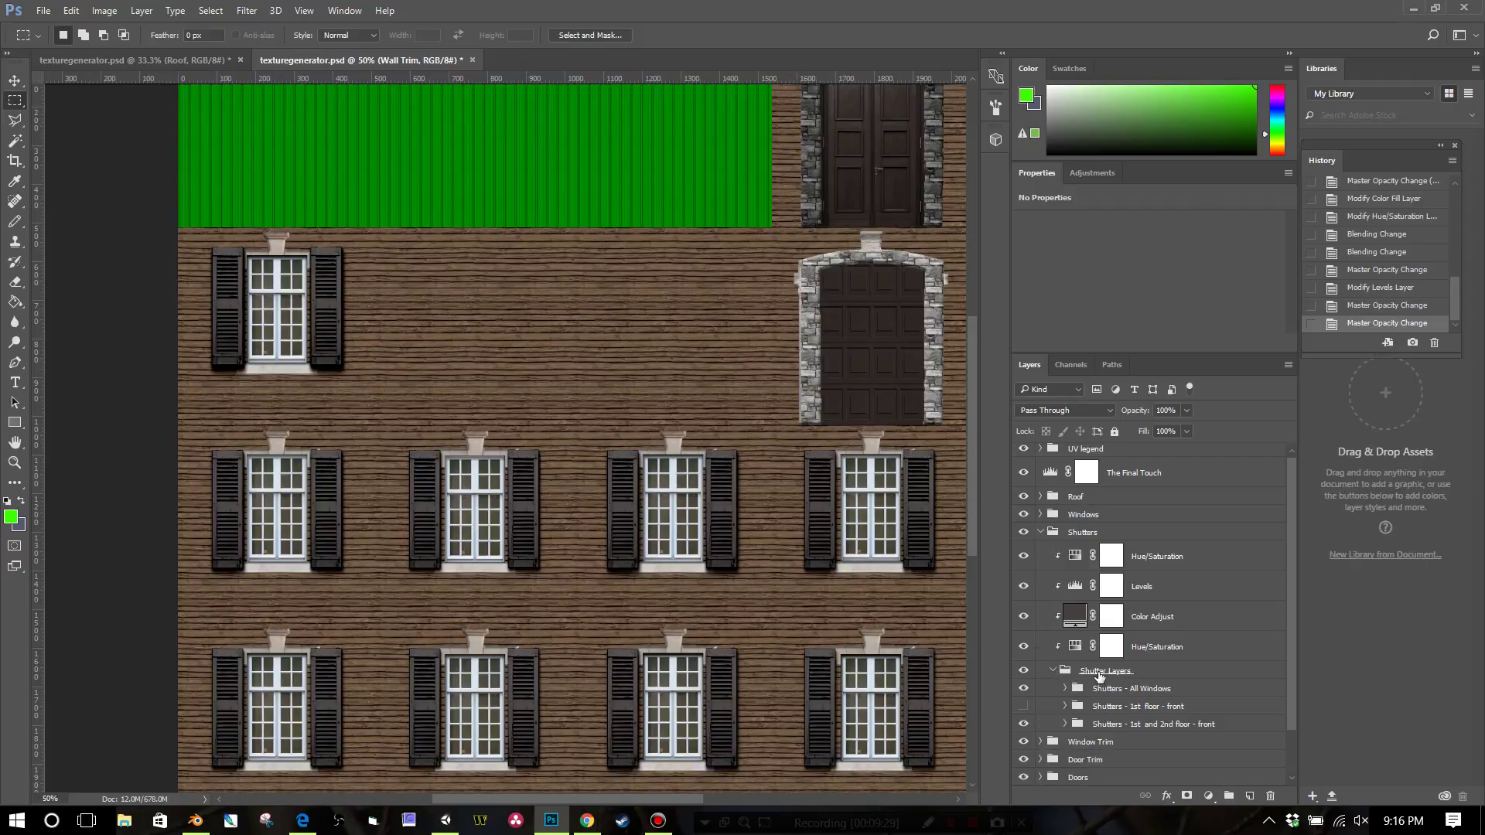
{"action": "left_click", "coordinate": [1024, 689]}
{"action": "left_click", "coordinate": [1052, 670]}
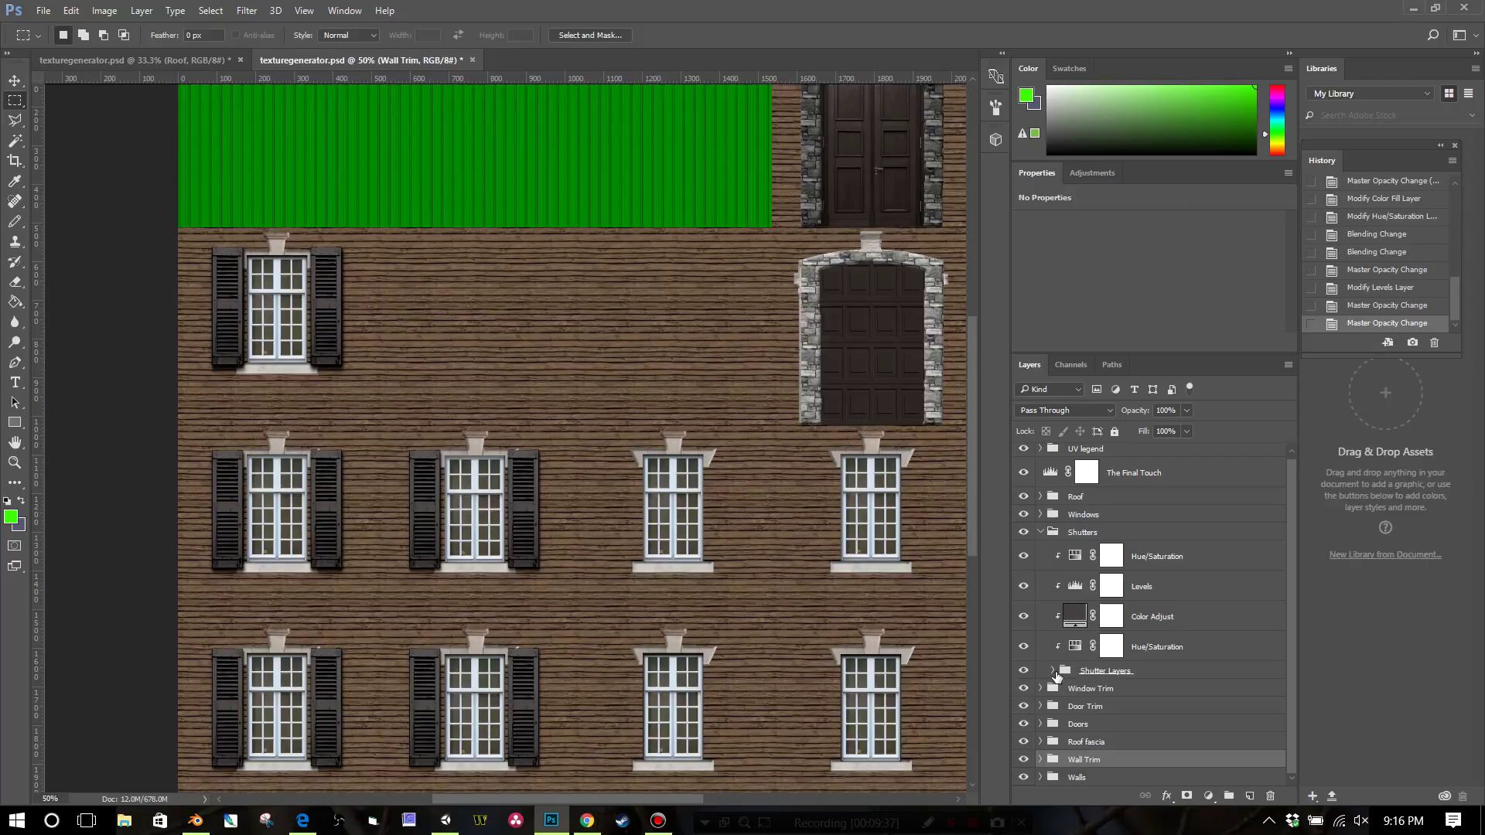
{"action": "left_click", "coordinate": [1052, 671]}
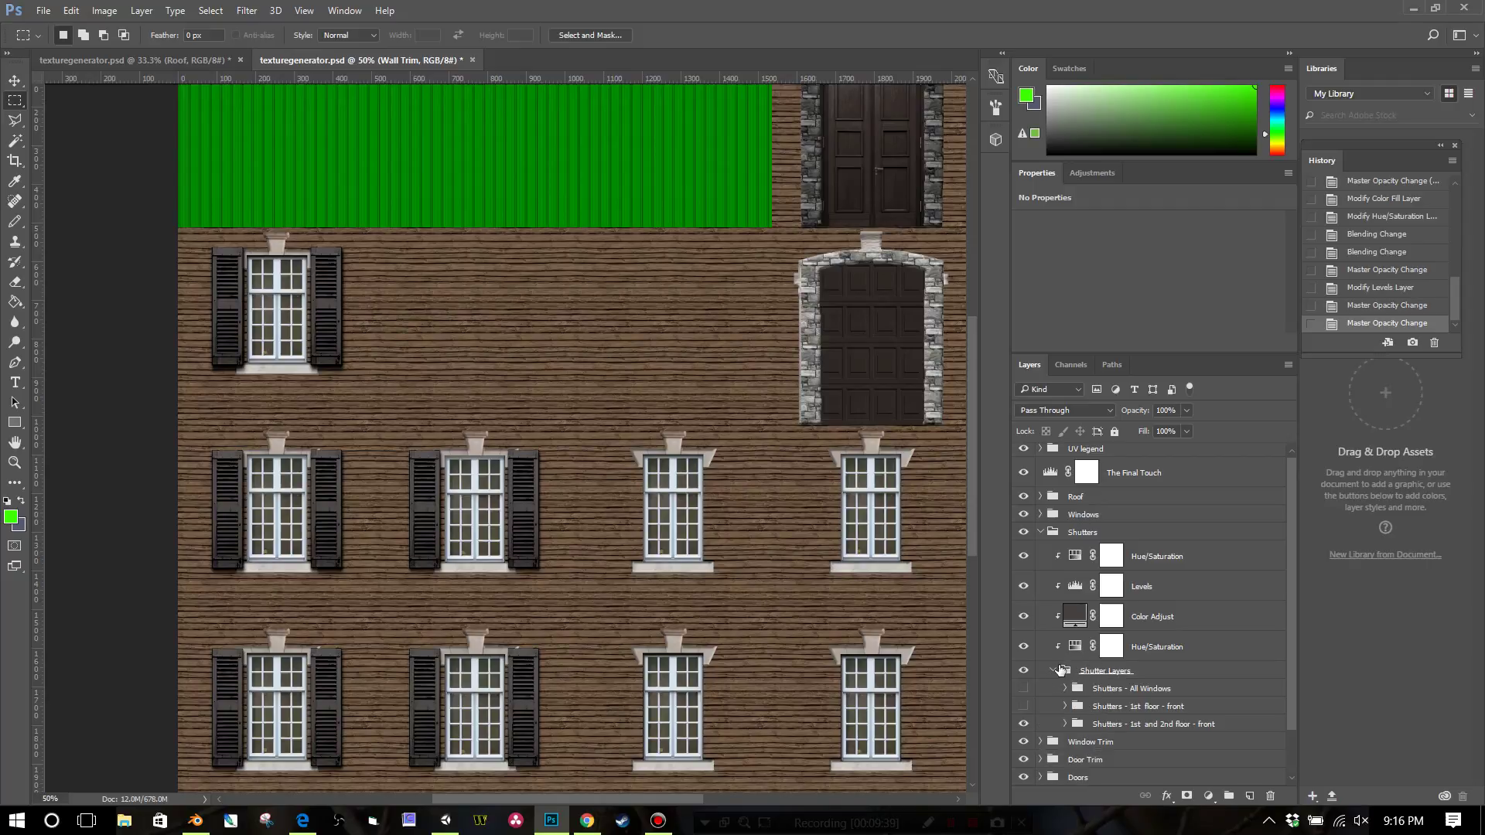
{"action": "left_click", "coordinate": [1053, 670]}
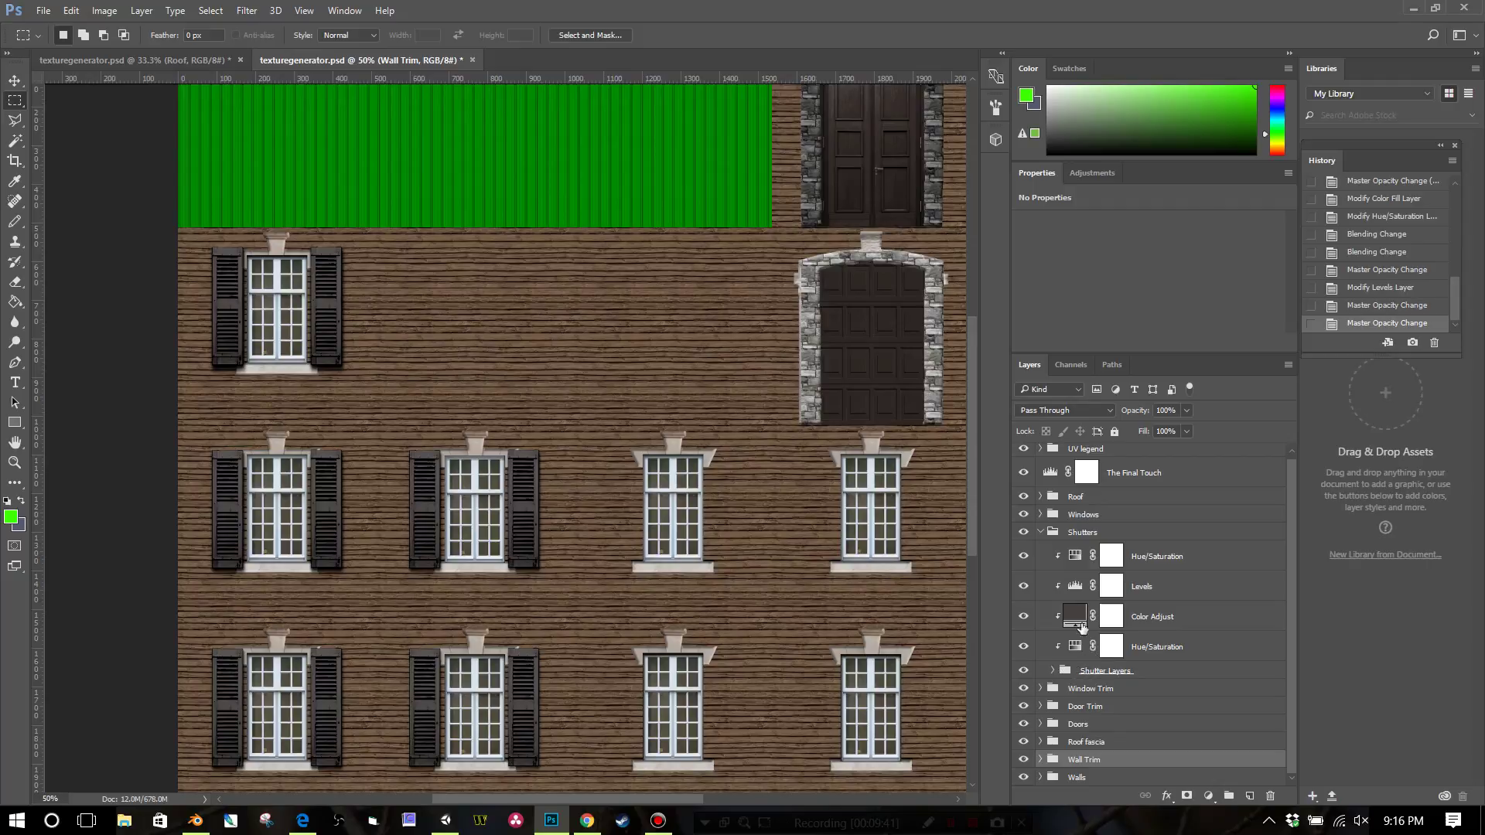
{"action": "left_click", "coordinate": [1053, 671]}
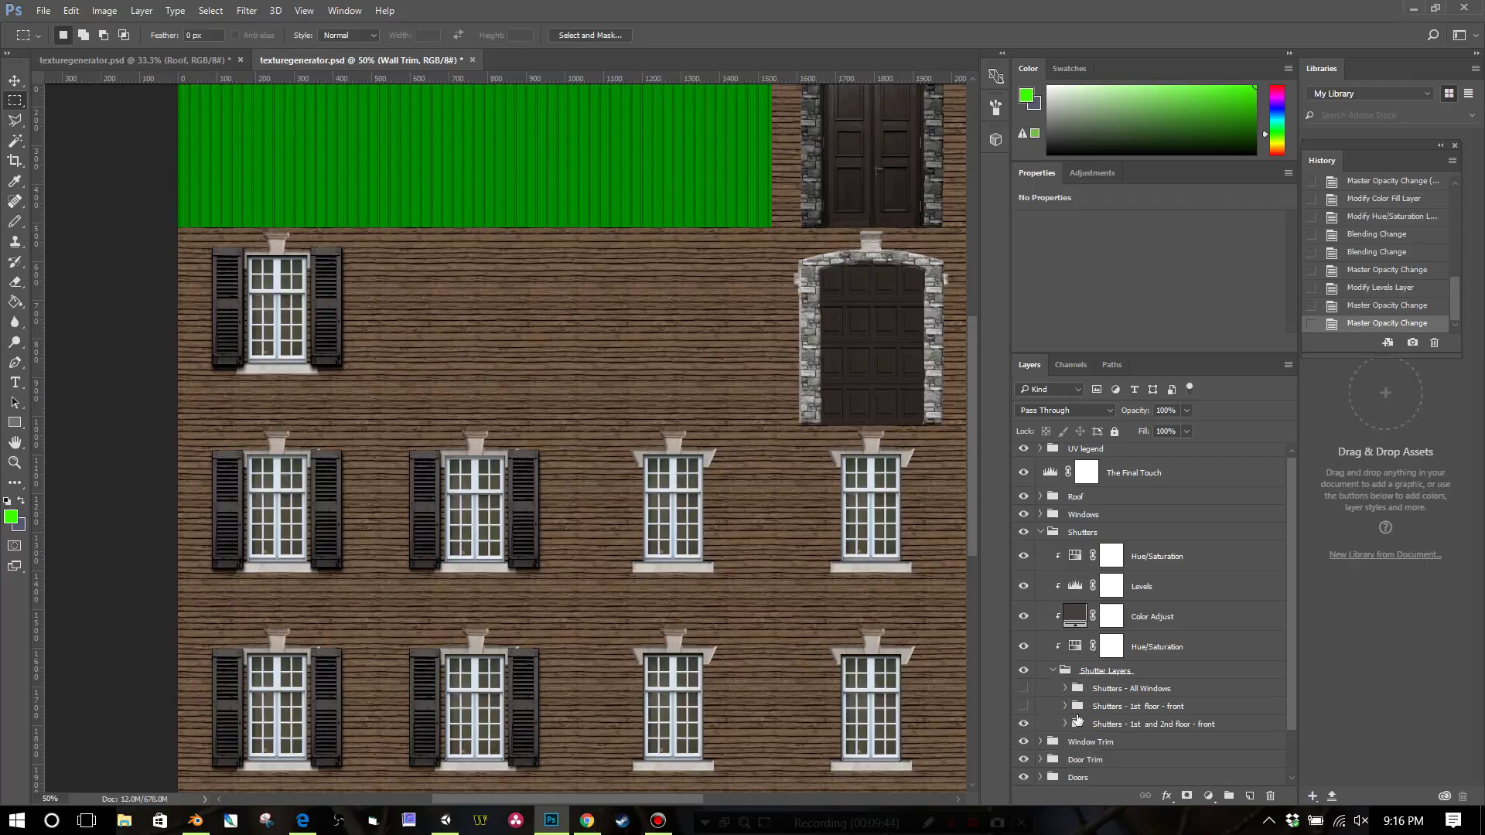
{"action": "left_click", "coordinate": [1023, 688]}
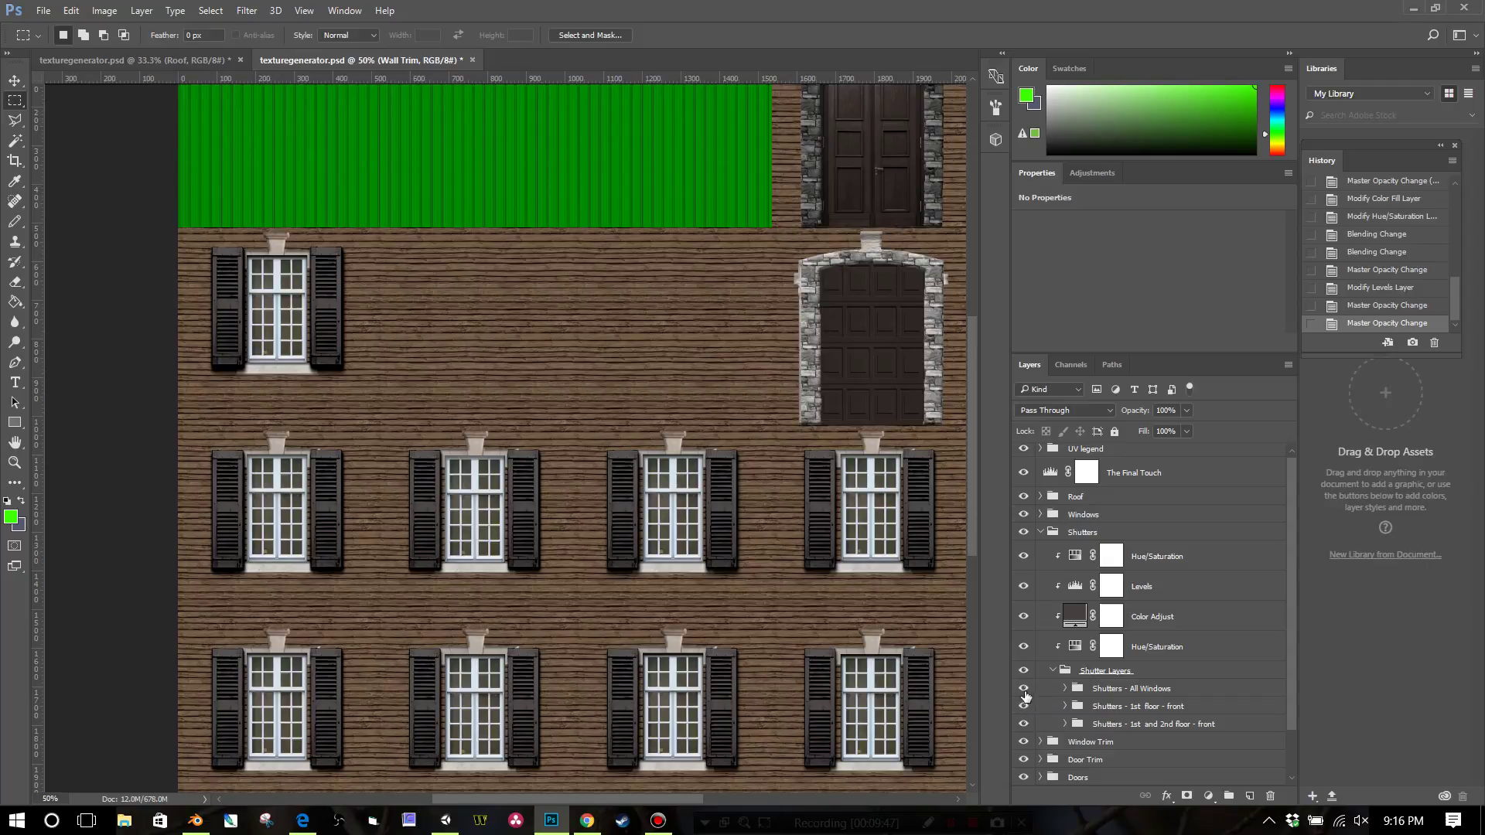
{"action": "left_click", "coordinate": [1023, 688]}
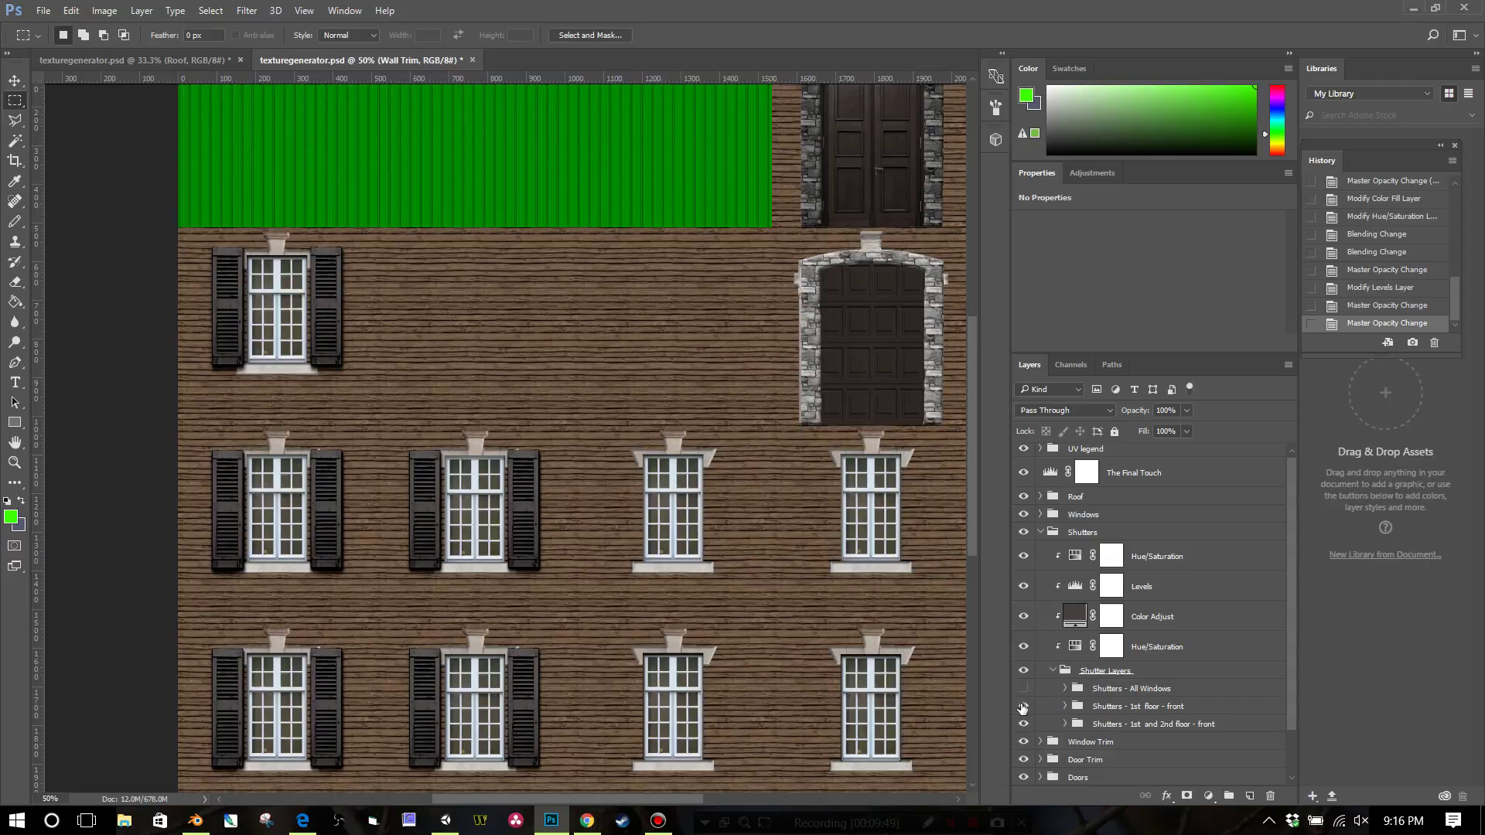
{"action": "left_click", "coordinate": [1023, 706]}
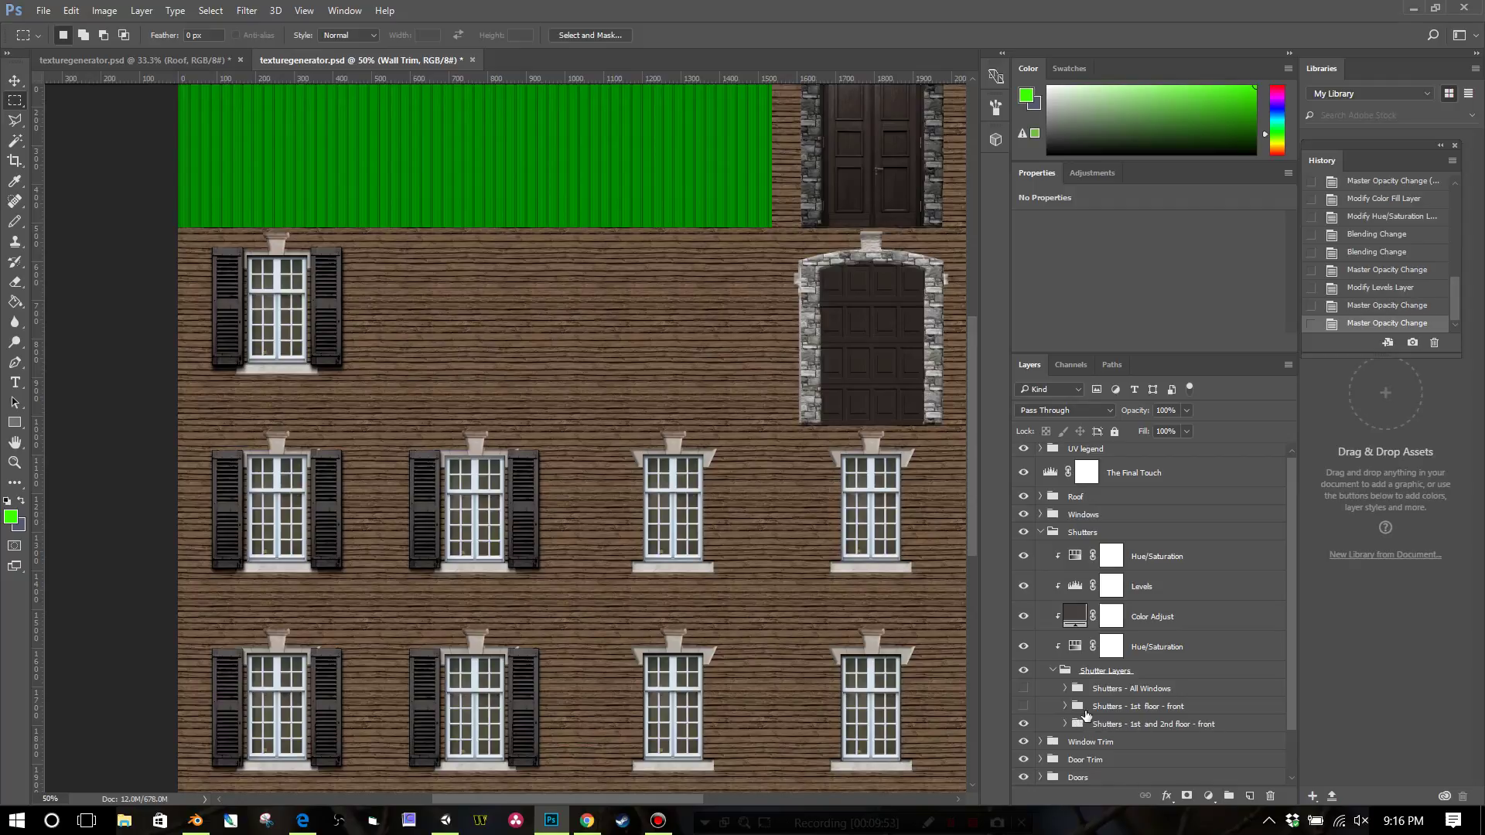
{"action": "left_click", "coordinate": [1025, 688]}
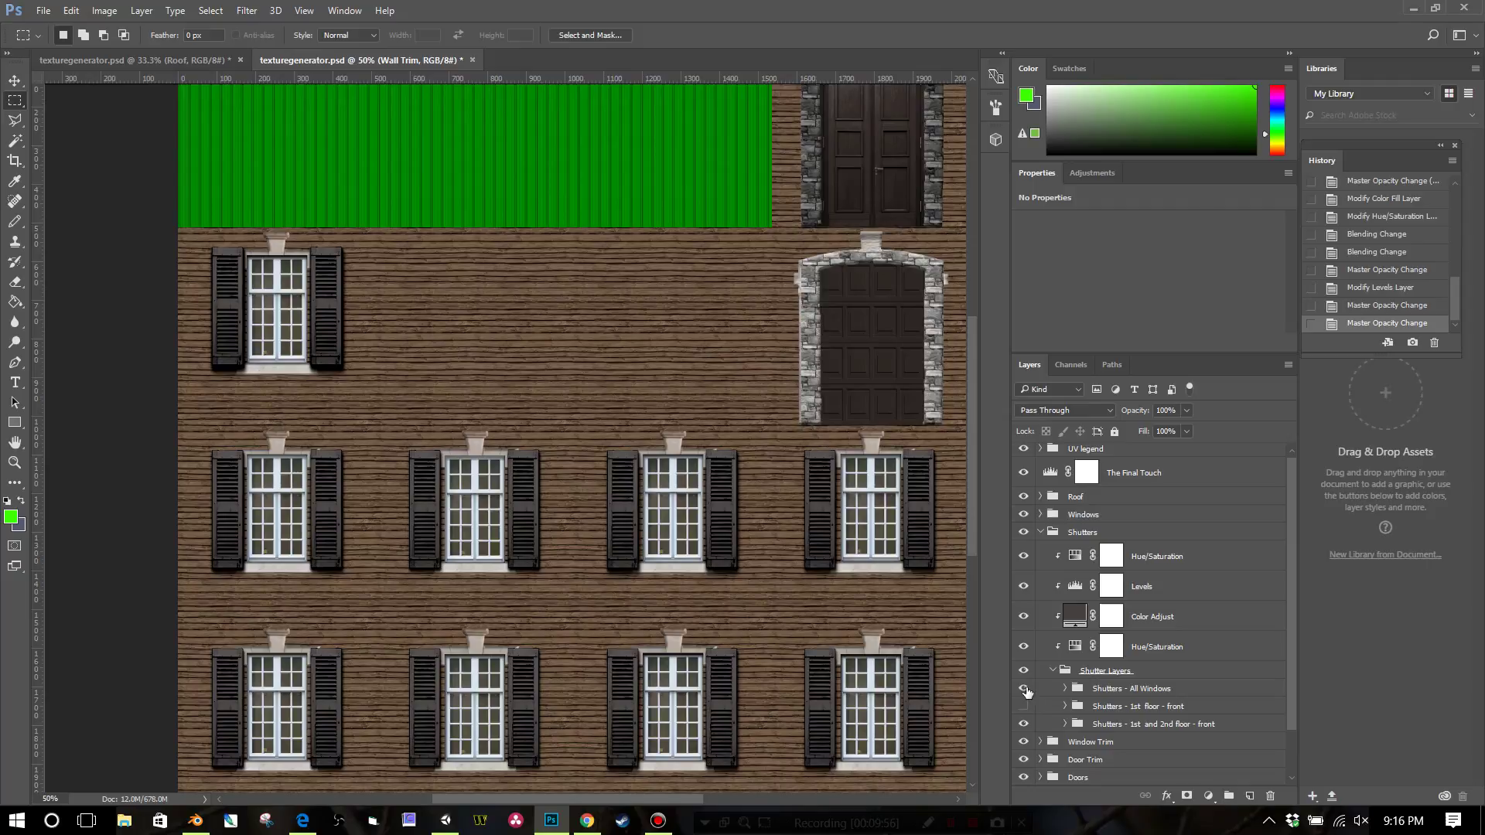
Hide the front and remaining shutter layers, then fold away Shutter Layers.
{"action": "left_click", "coordinate": [1040, 450]}
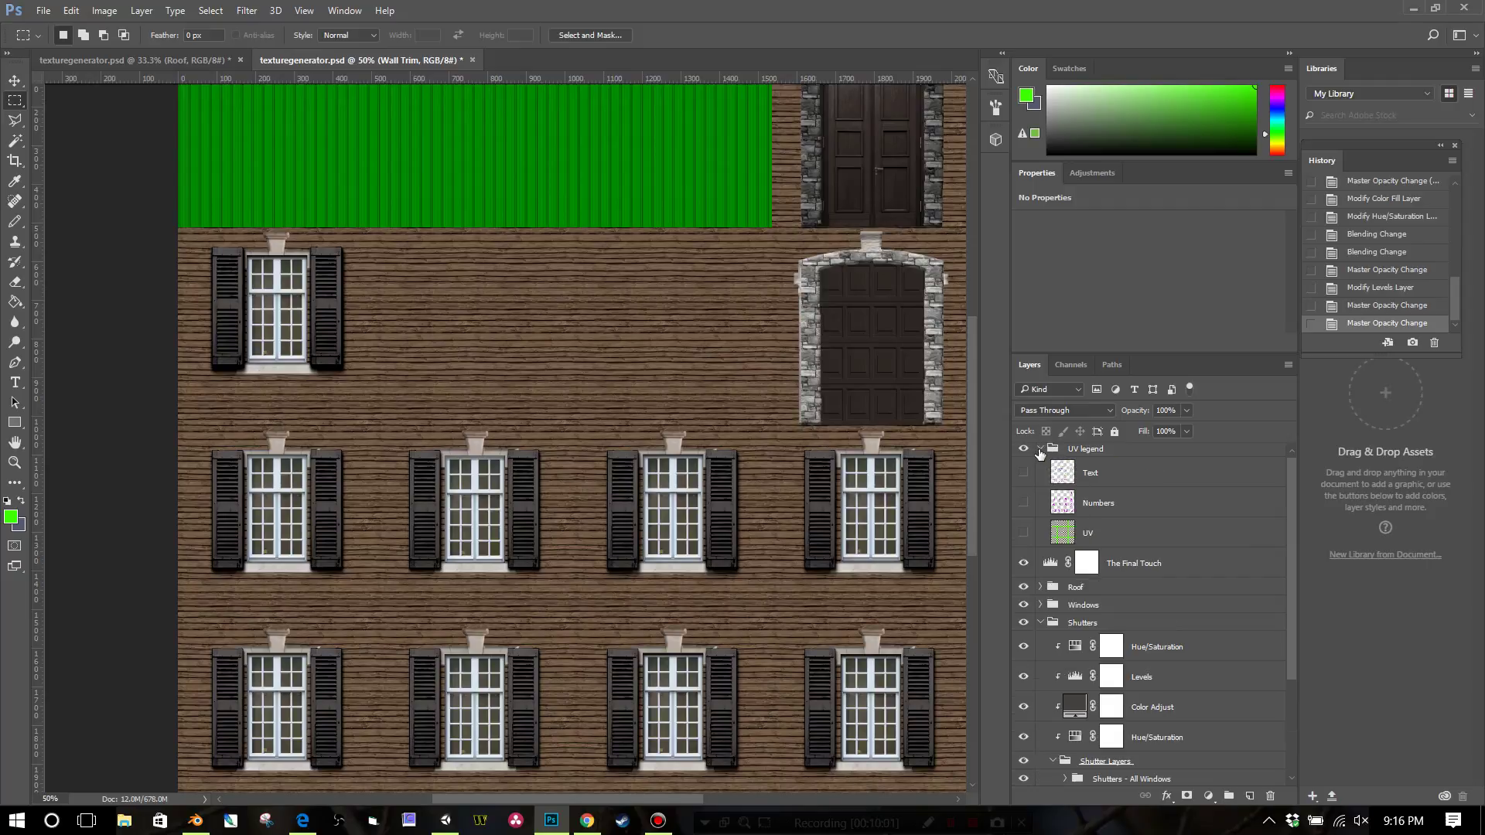
{"action": "left_click", "coordinate": [1041, 451]}
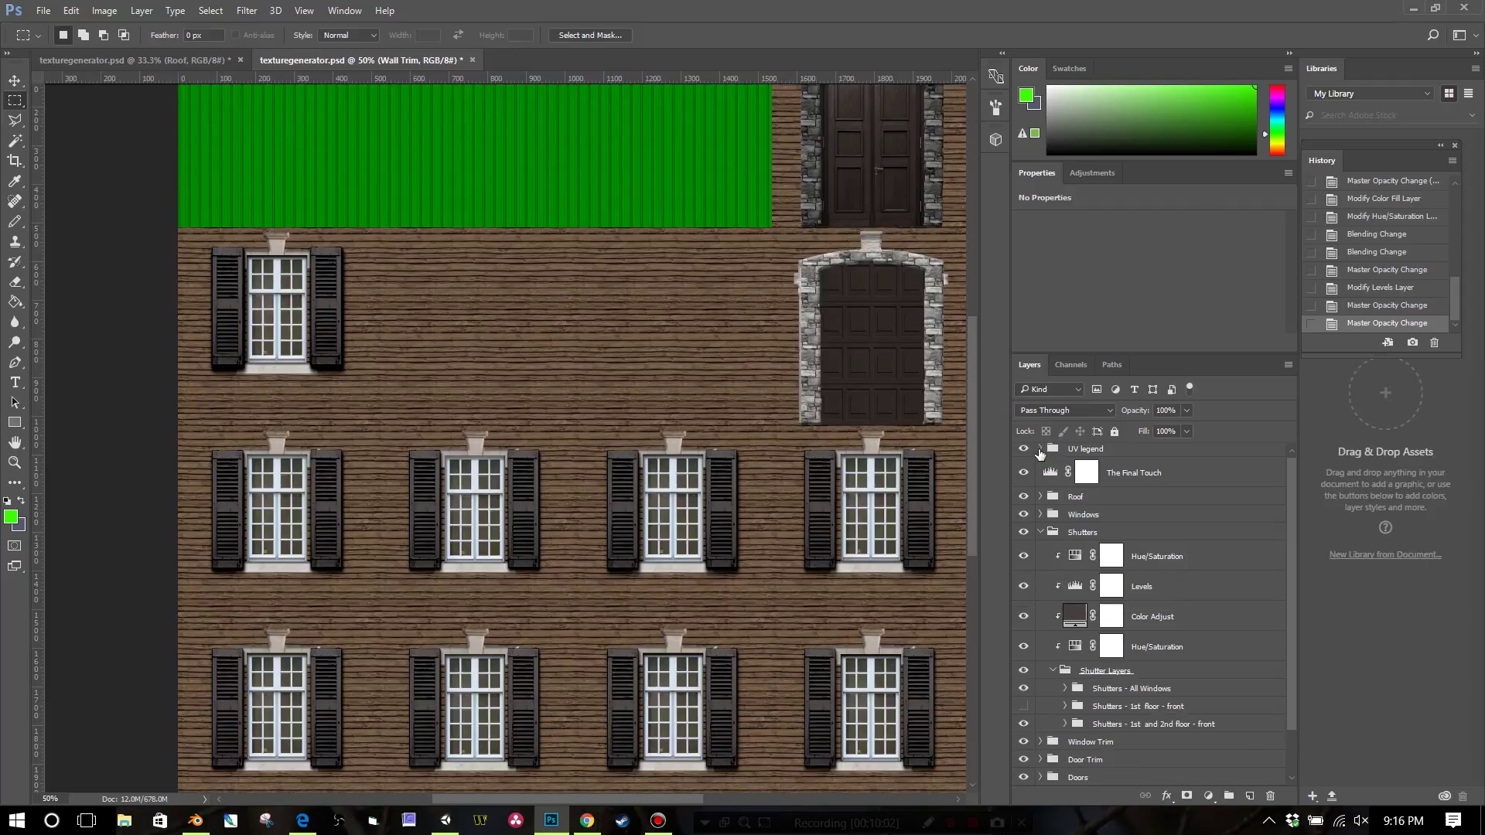
{"action": "left_click", "coordinate": [1026, 723]}
{"action": "left_click", "coordinate": [1024, 690]}
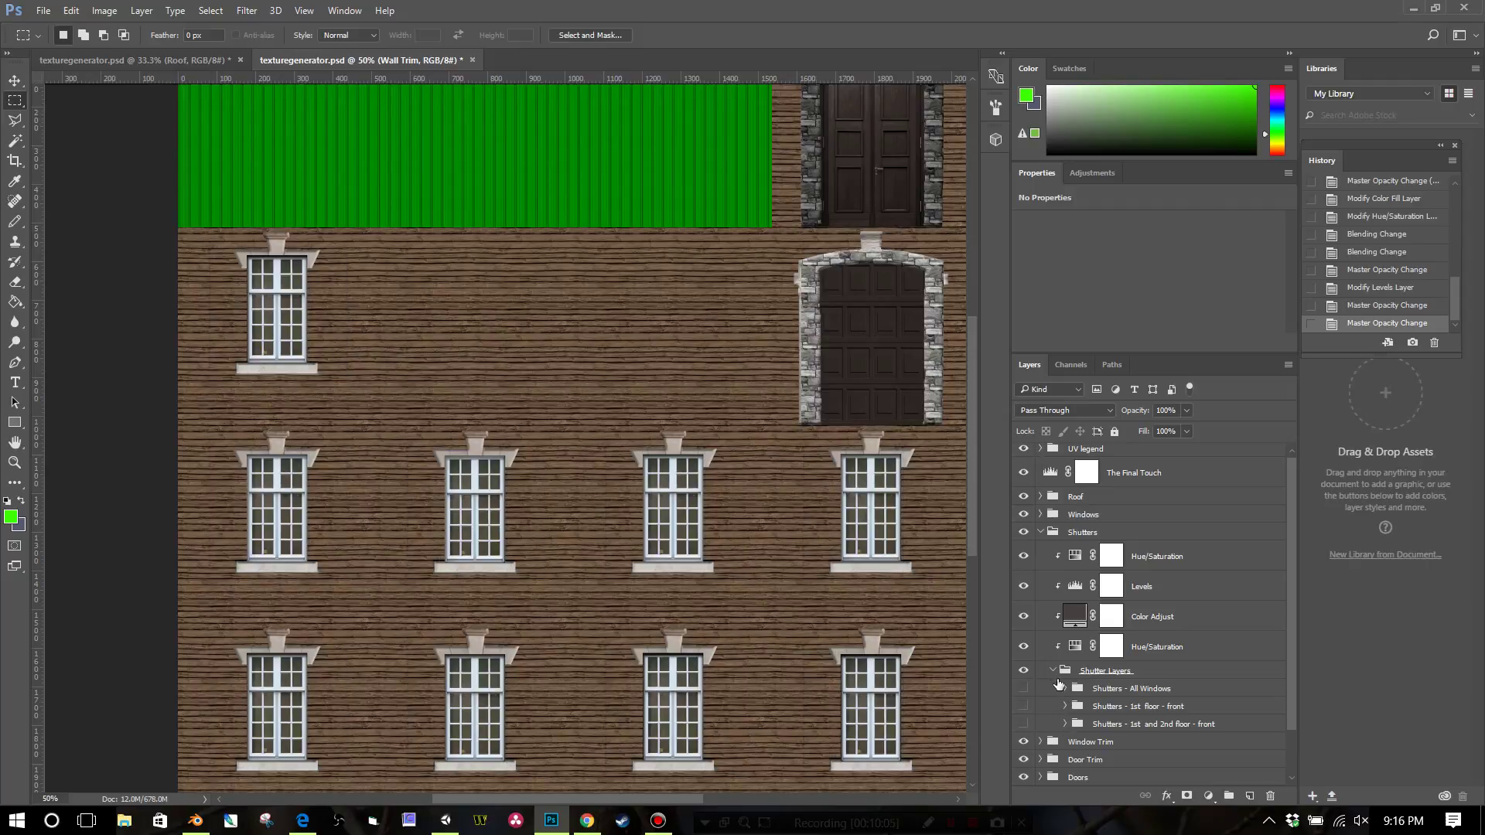
{"action": "left_click", "coordinate": [1052, 672]}
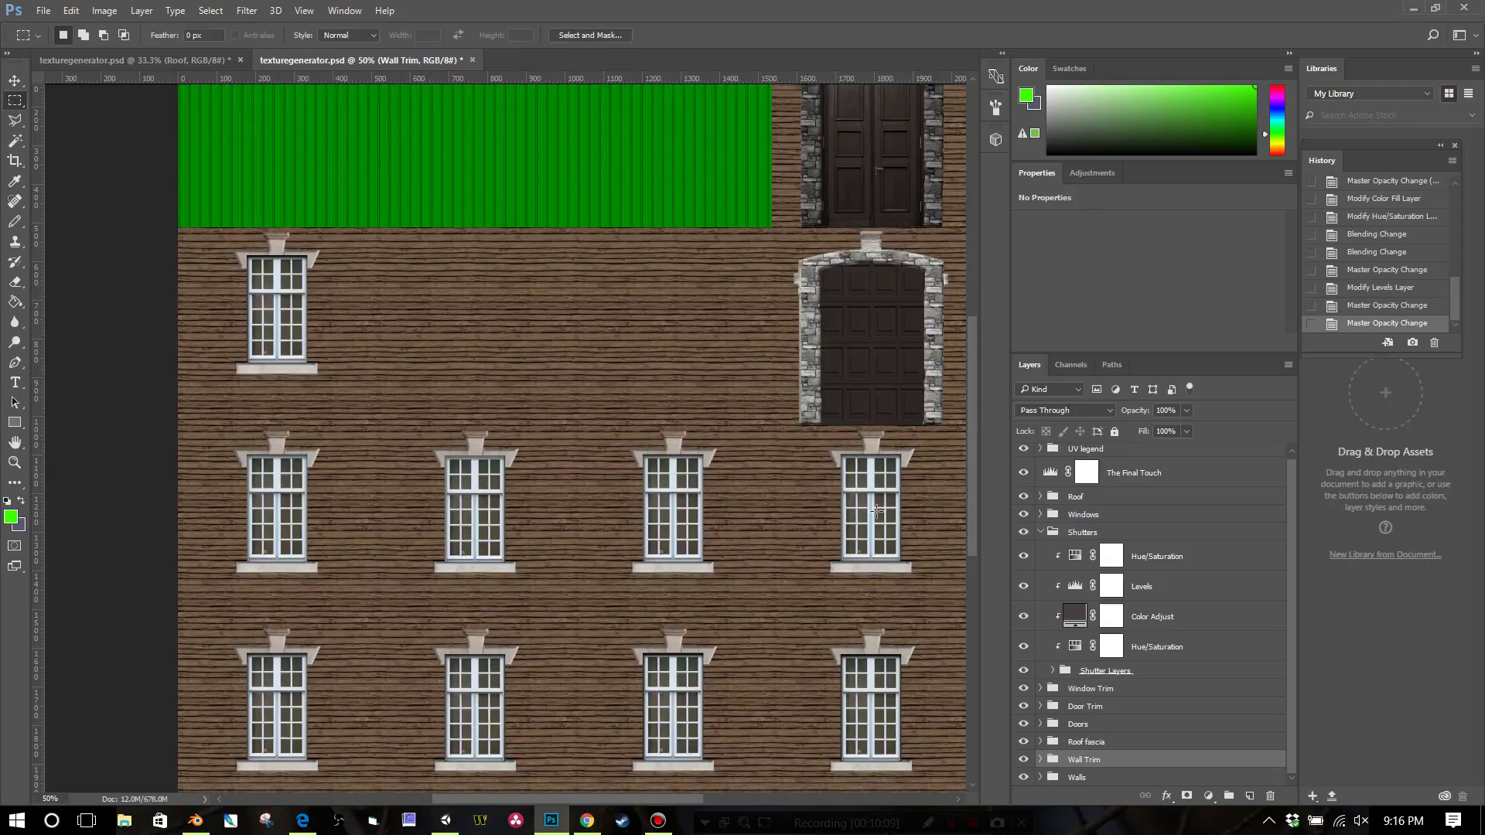
Switch the window trim from Fancy Stone and Painted to the plain Stone style.
{"action": "left_click", "coordinate": [1041, 533]}
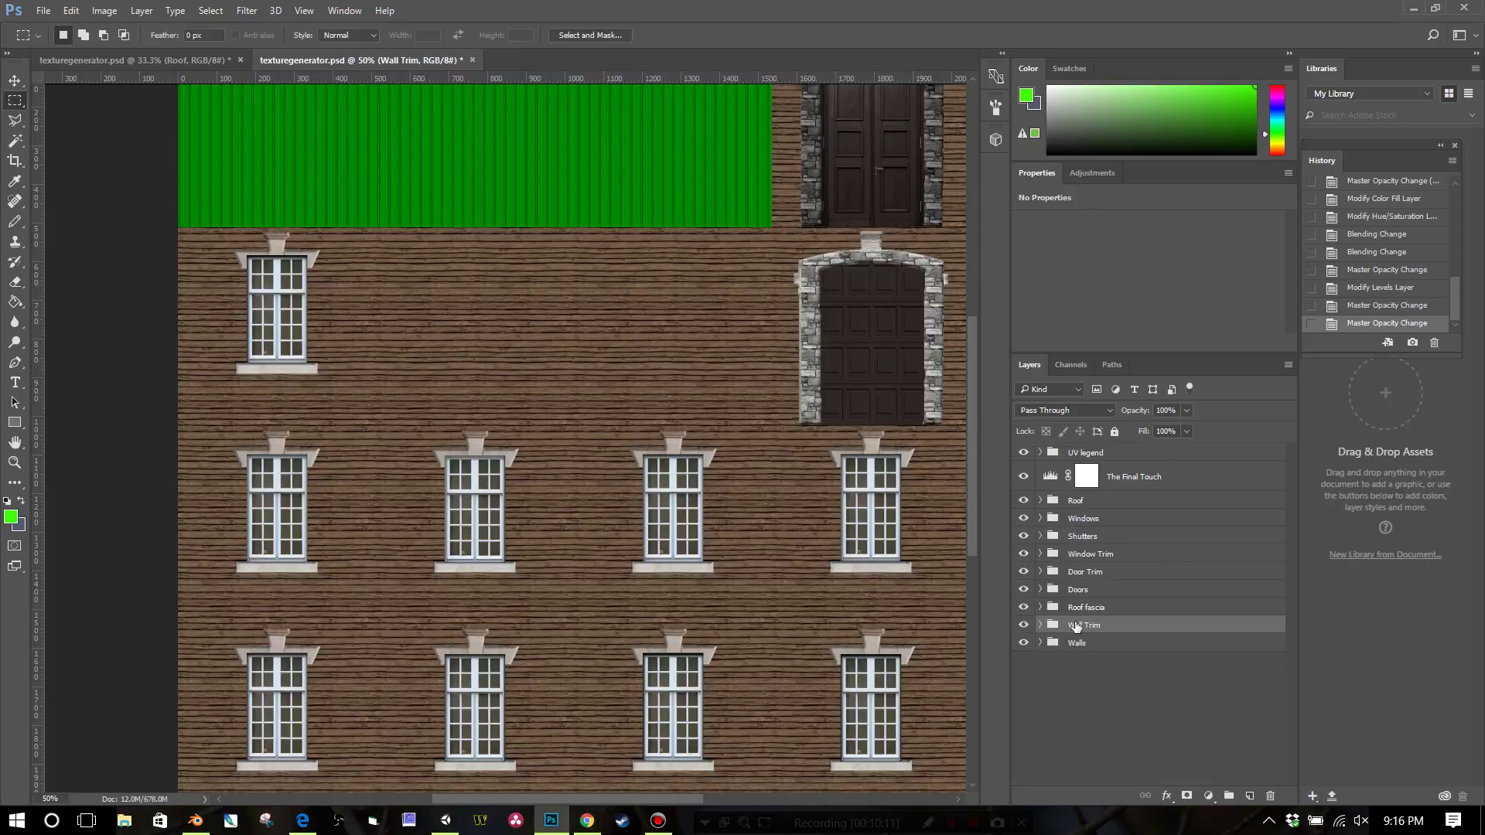
{"action": "left_click", "coordinate": [1041, 553]}
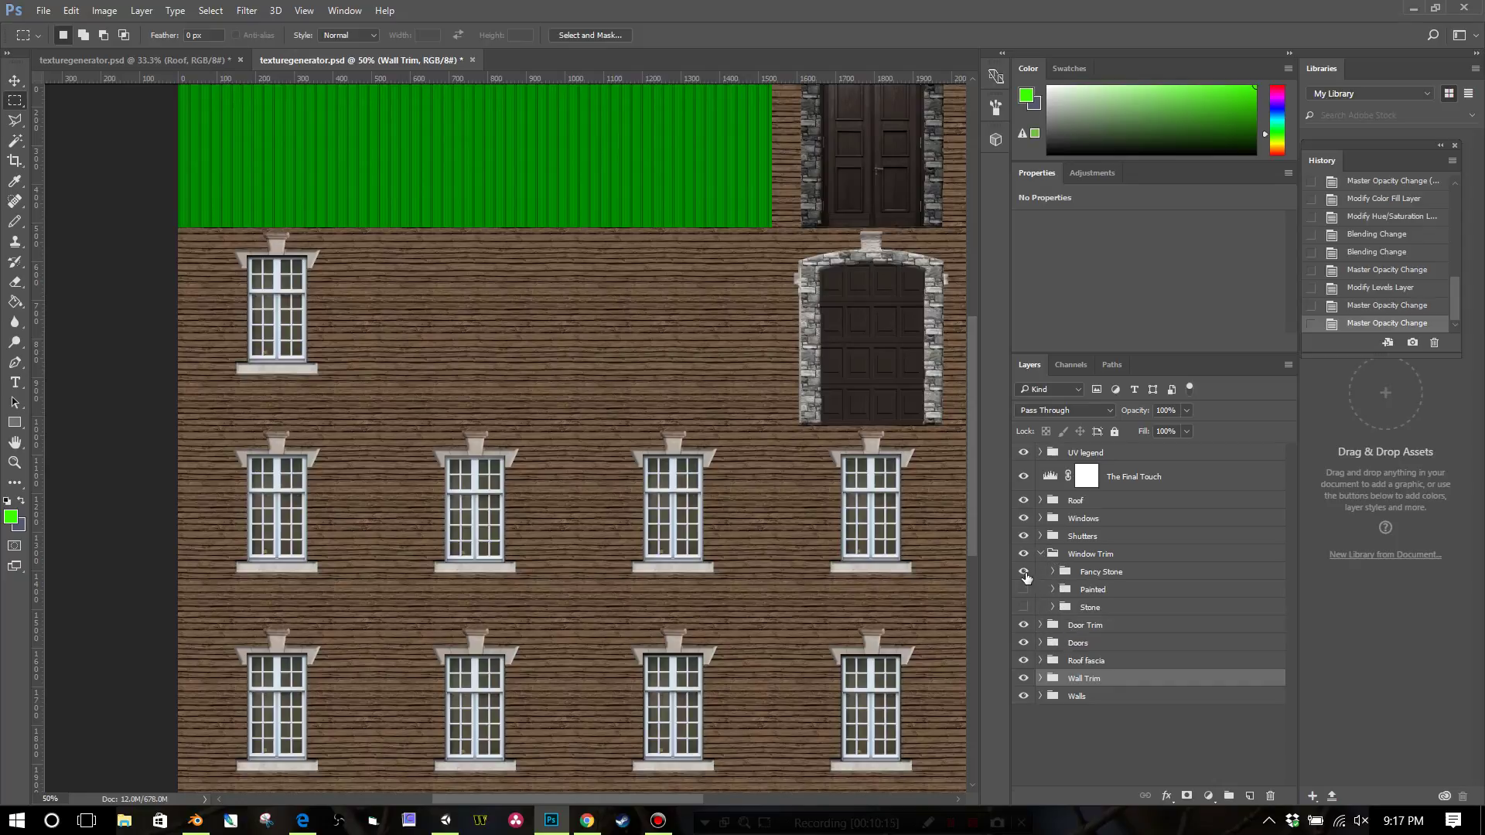
{"action": "left_click", "coordinate": [1024, 571]}
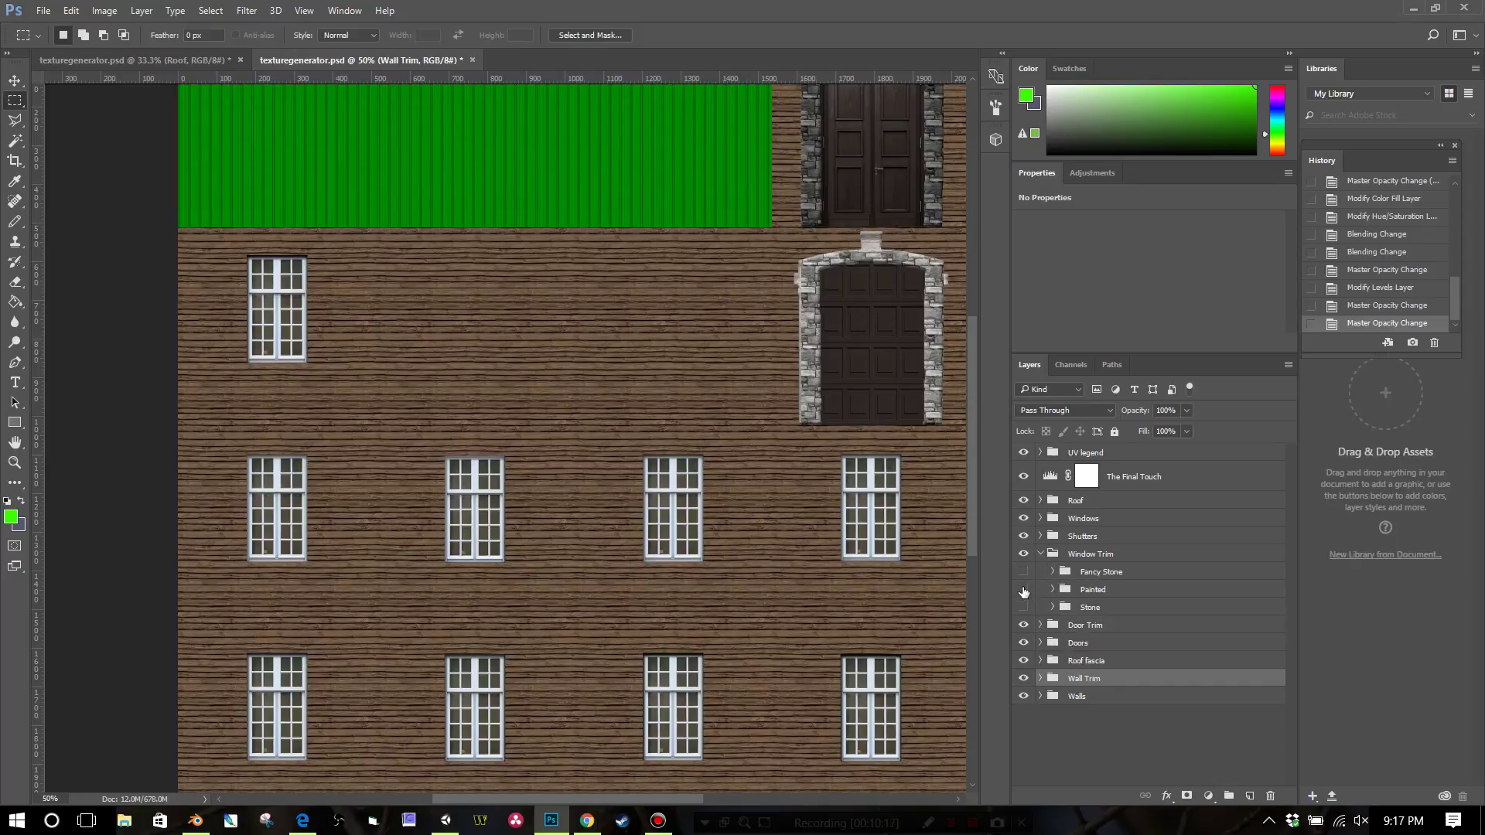
{"action": "left_click", "coordinate": [1052, 590]}
{"action": "left_click", "coordinate": [1021, 589]}
{"action": "left_click", "coordinate": [1024, 607]}
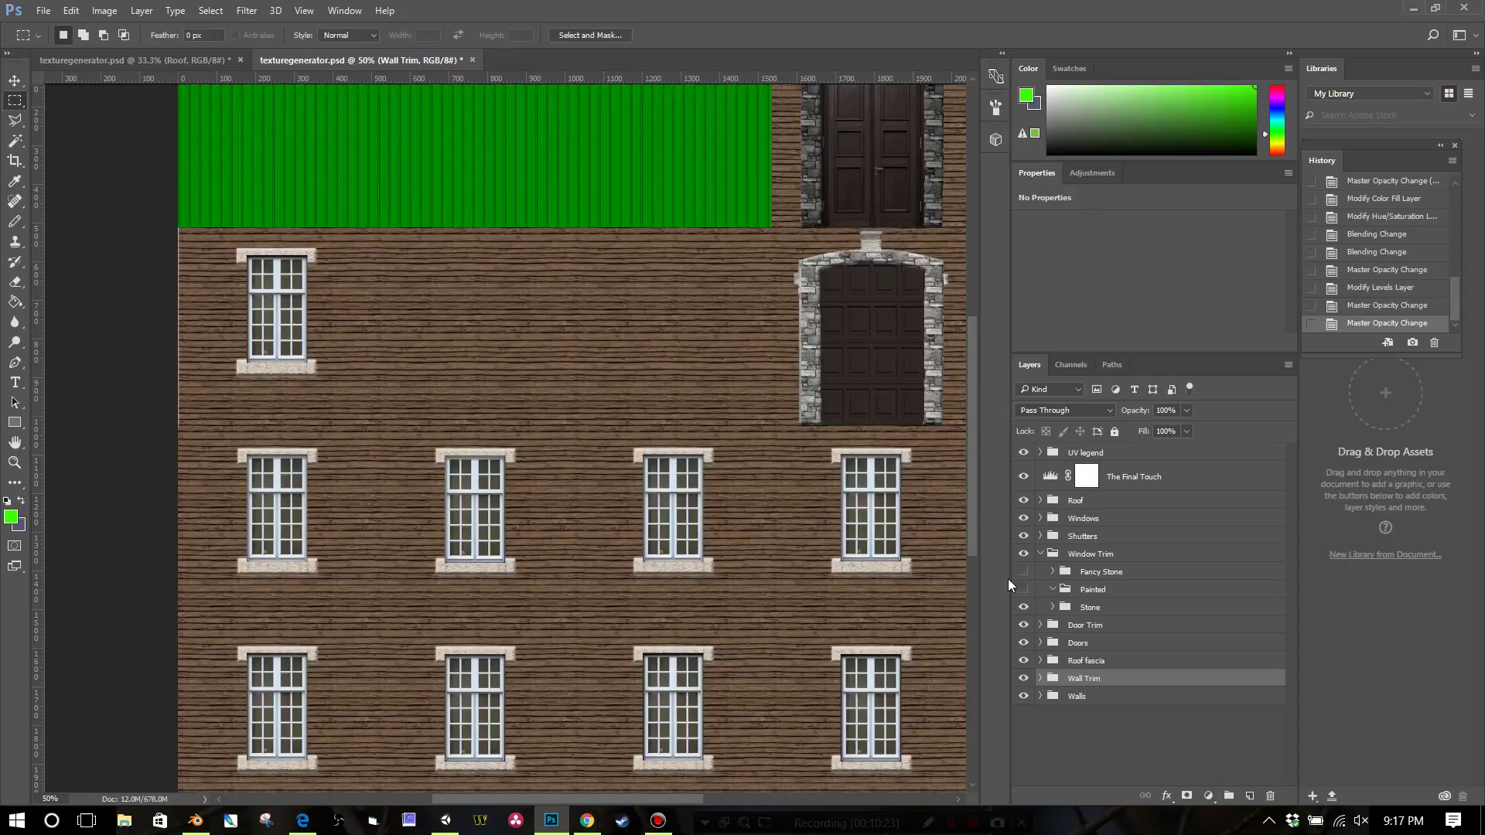
In the Stone trim, hide Stone Above Window and keep Stone Below Window visible.
{"action": "left_click", "coordinate": [1053, 608]}
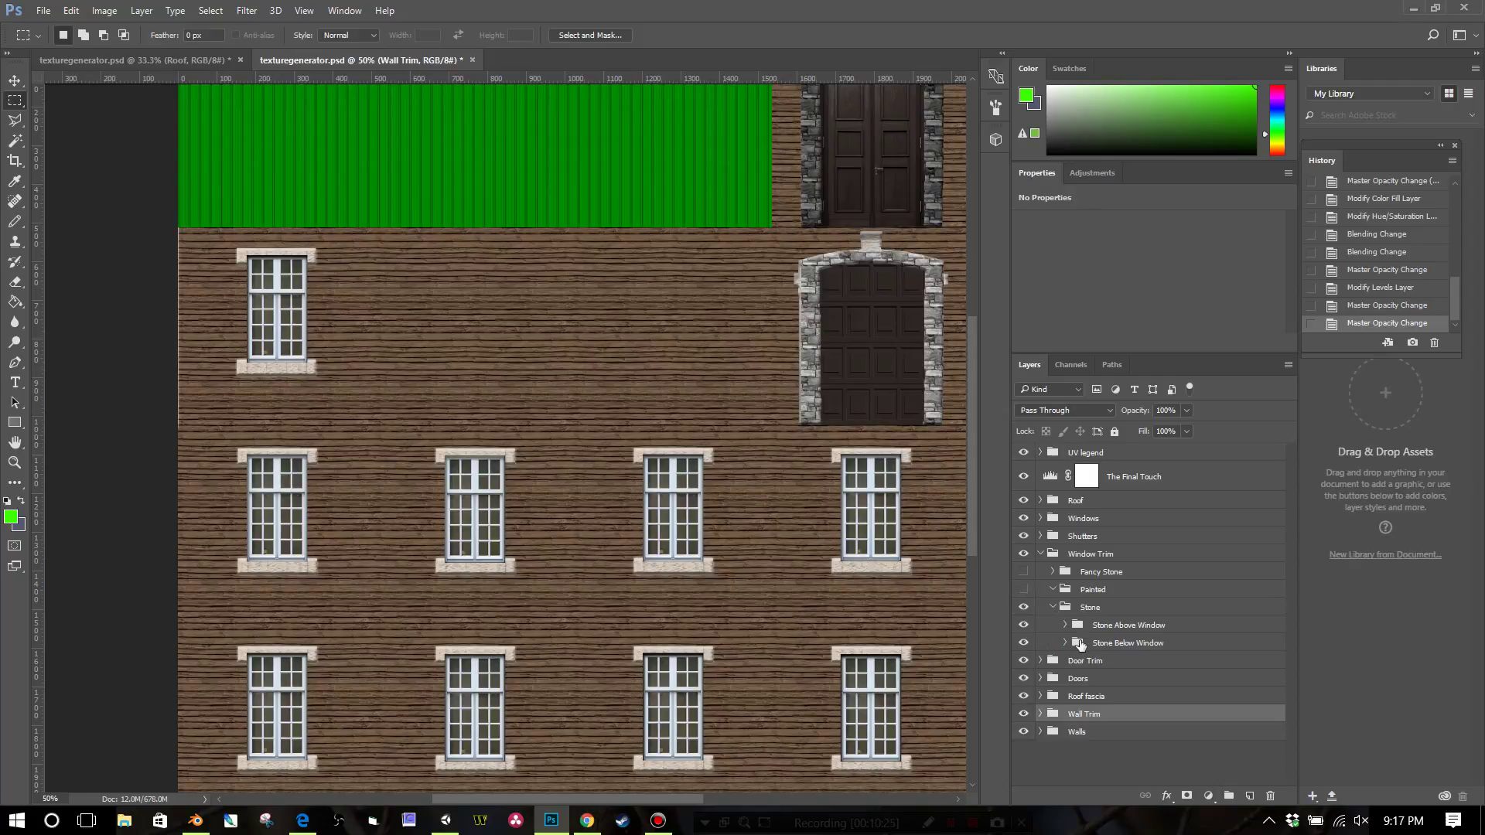
{"action": "left_click", "coordinate": [1024, 626]}
{"action": "left_click", "coordinate": [1024, 627]}
{"action": "left_click", "coordinate": [1024, 644]}
{"action": "left_click", "coordinate": [1023, 626]}
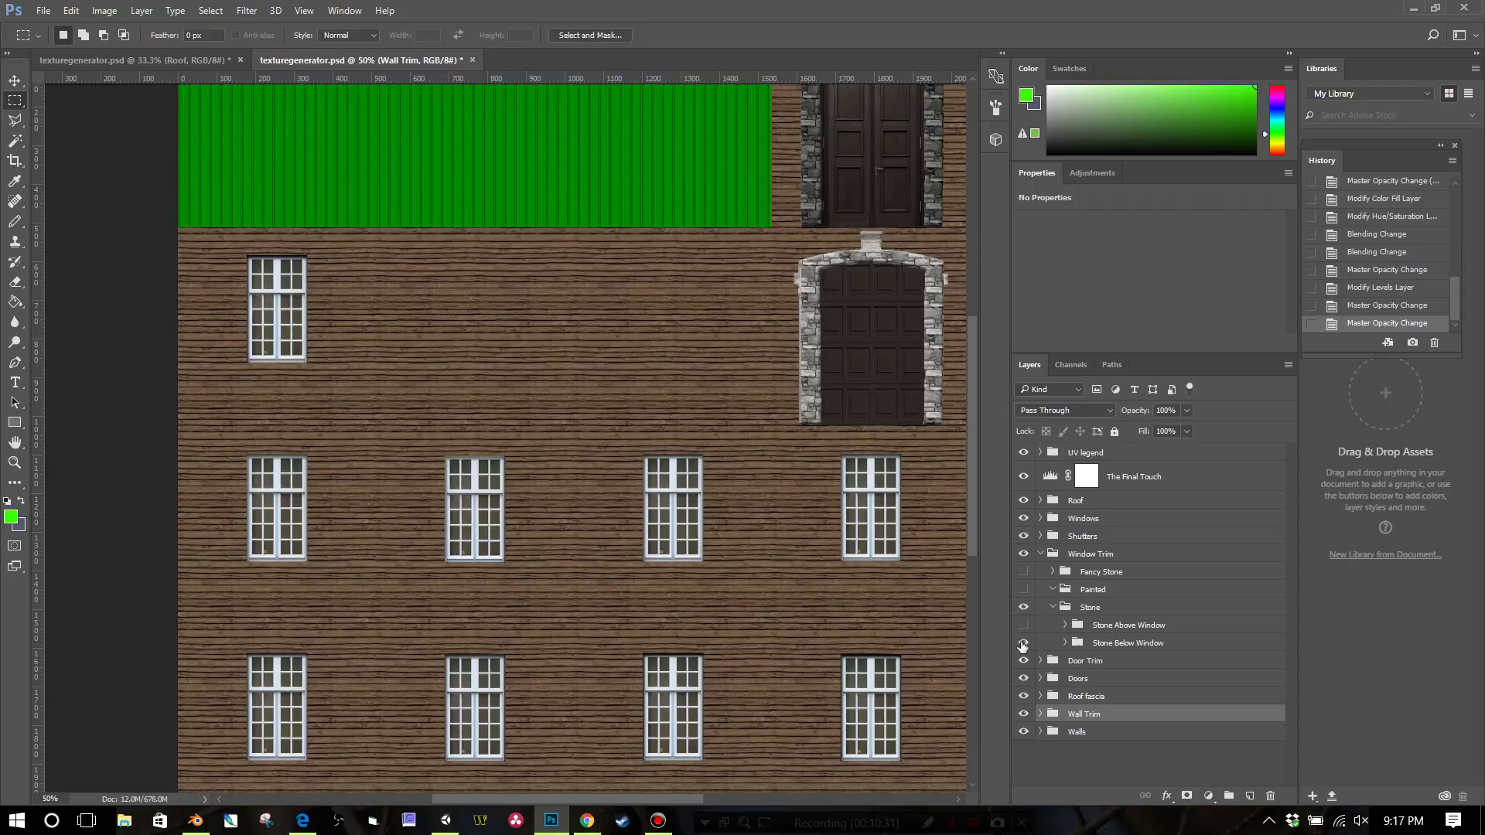
{"action": "left_click", "coordinate": [1023, 643]}
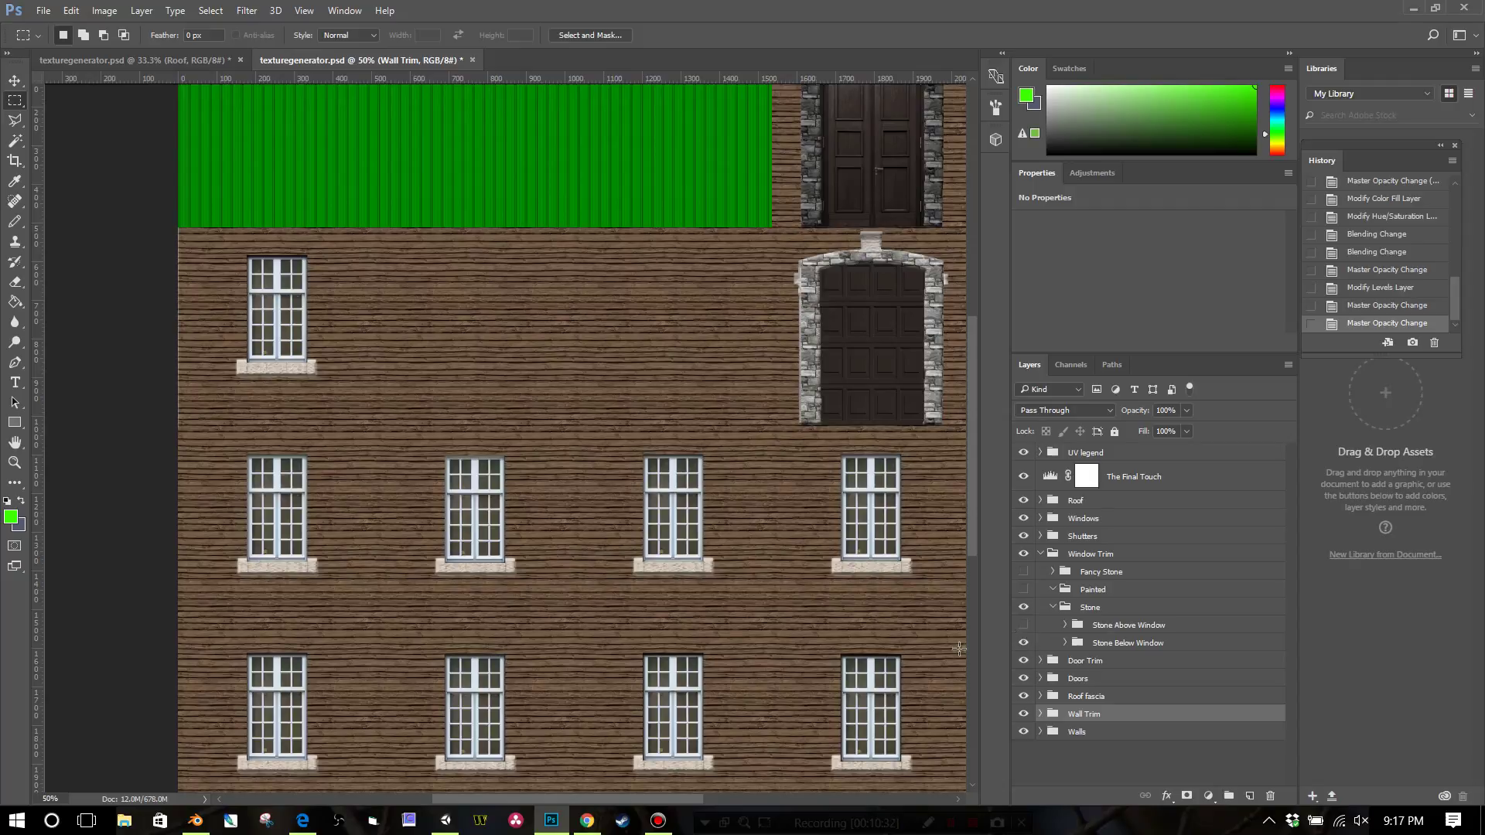
Select the Stone Below Window layer and bring up the adjustment layer list.
{"action": "left_click", "coordinate": [1066, 644]}
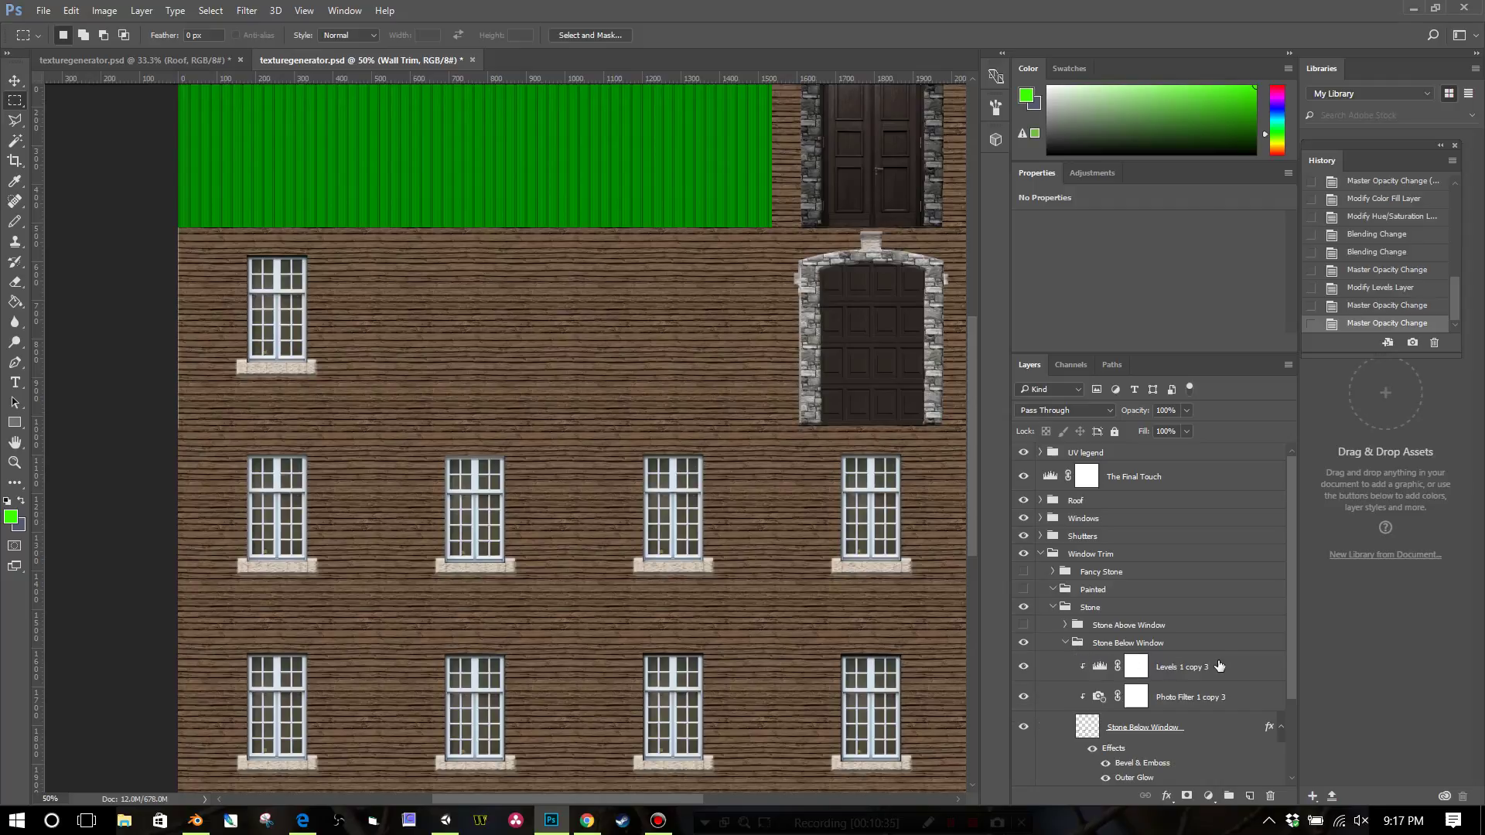
{"action": "left_click", "coordinate": [1281, 728]}
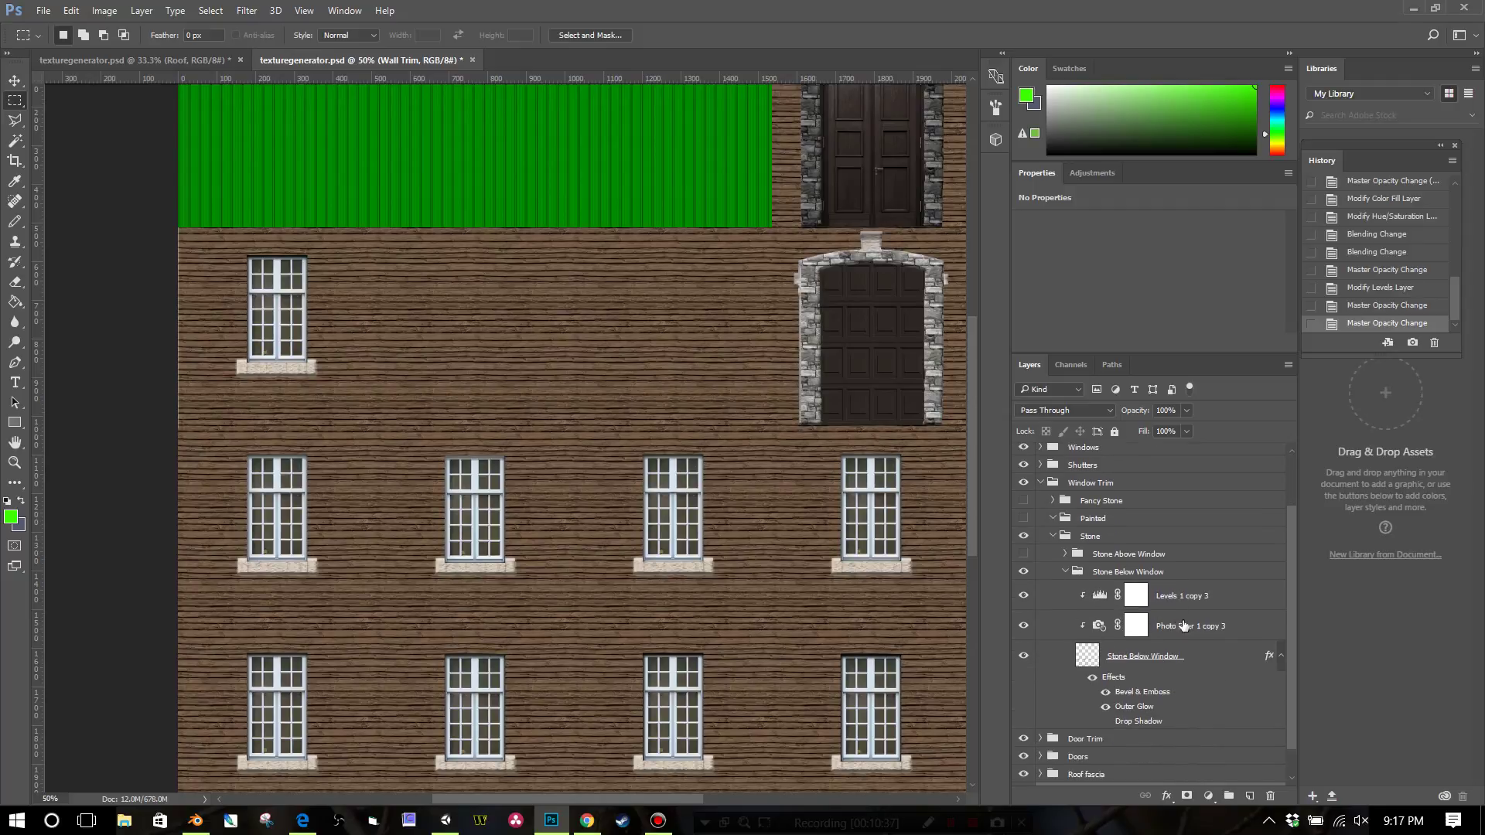
{"action": "left_click", "coordinate": [1207, 663]}
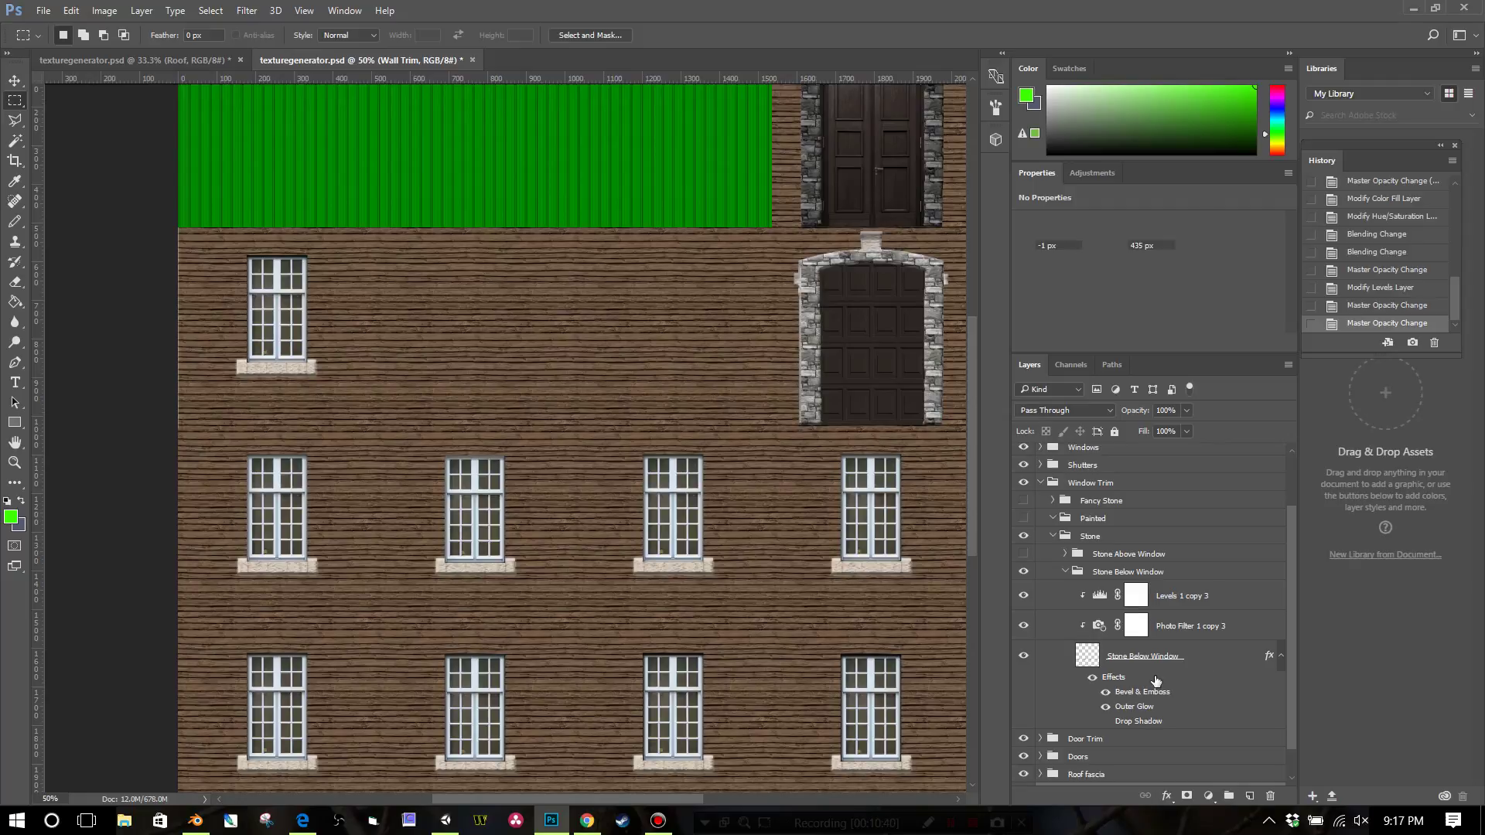
{"action": "left_click", "coordinate": [1209, 796]}
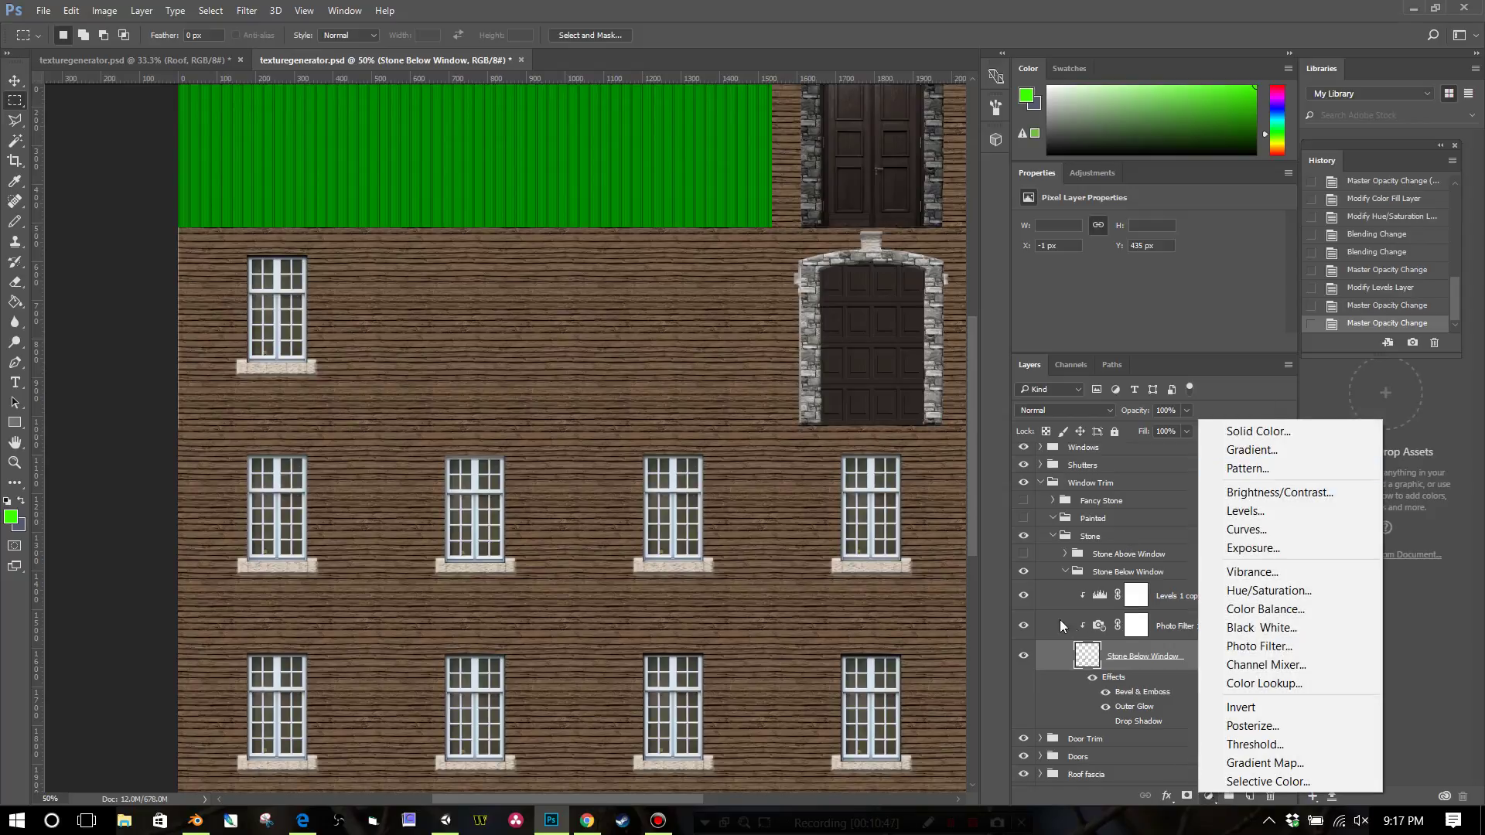
Add a Hue/Saturation adjustment layer and clip it to the stone sills.
{"action": "left_click", "coordinate": [1214, 800]}
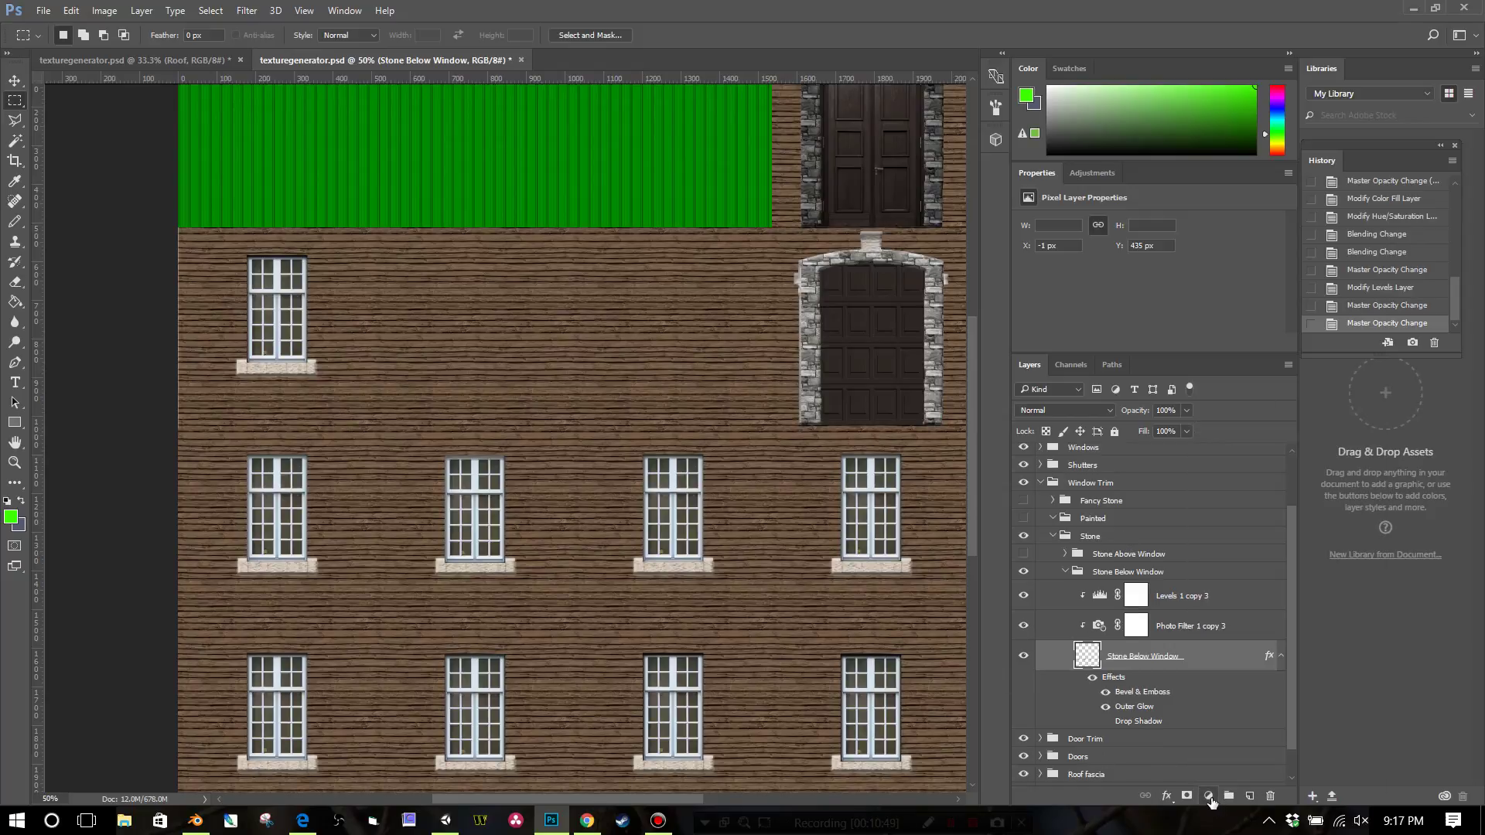
{"action": "left_click", "coordinate": [1211, 798]}
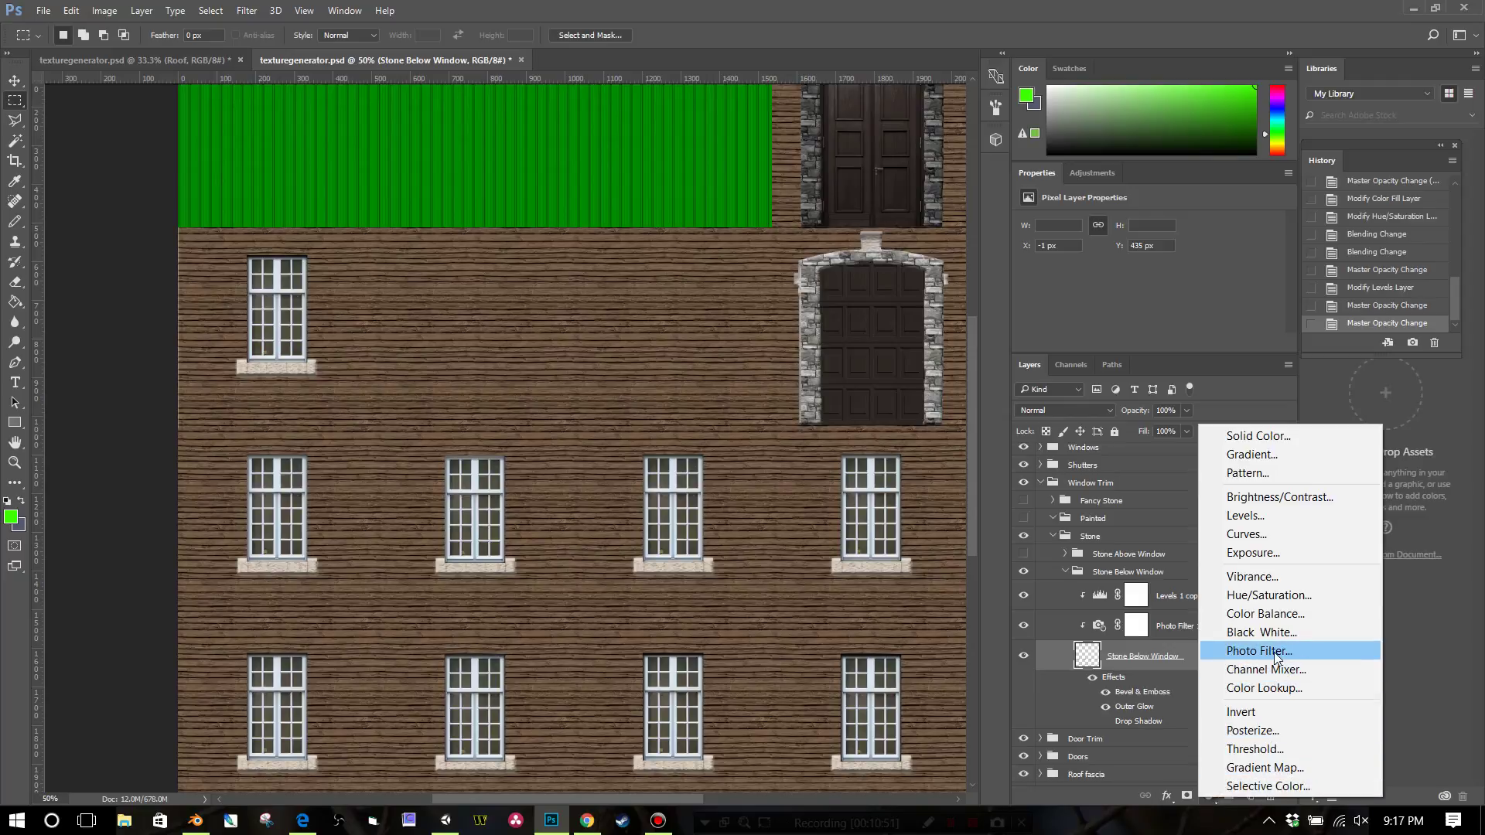
{"action": "left_click", "coordinate": [1263, 604]}
{"action": "right_click", "coordinate": [1202, 659]}
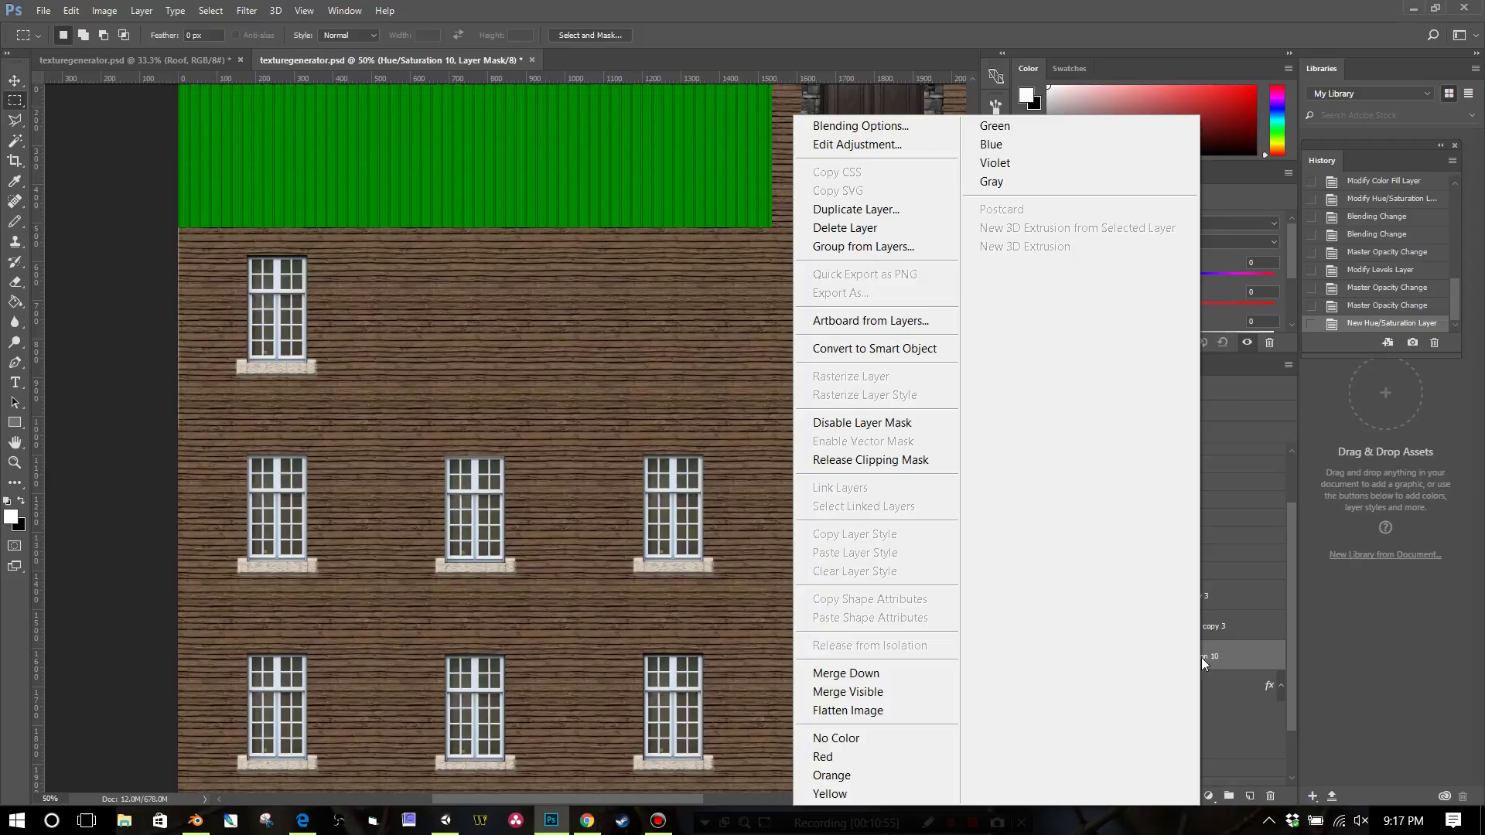
{"action": "left_click", "coordinate": [870, 459]}
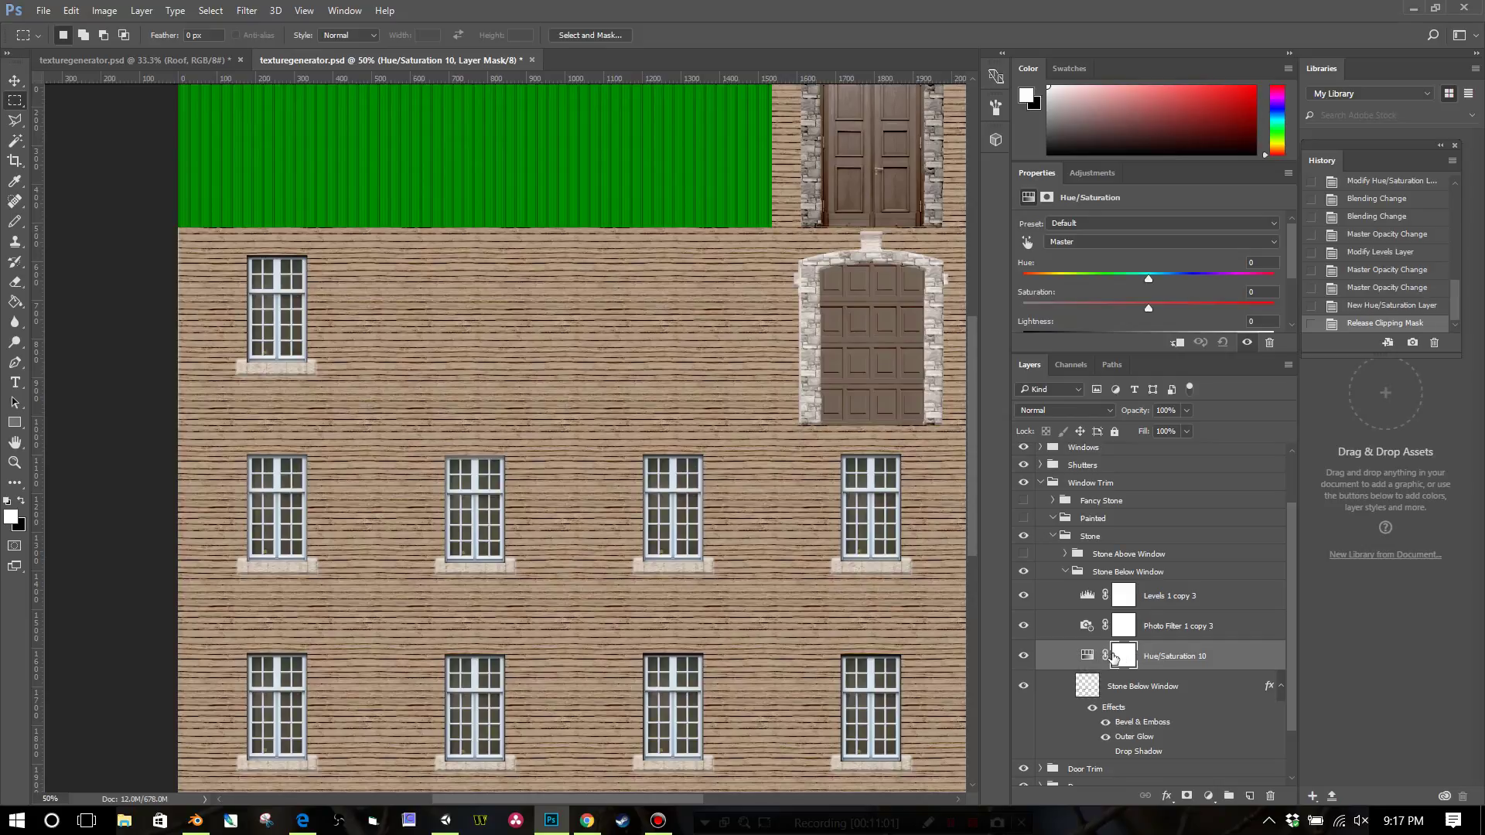
{"action": "right_click", "coordinate": [1173, 658]}
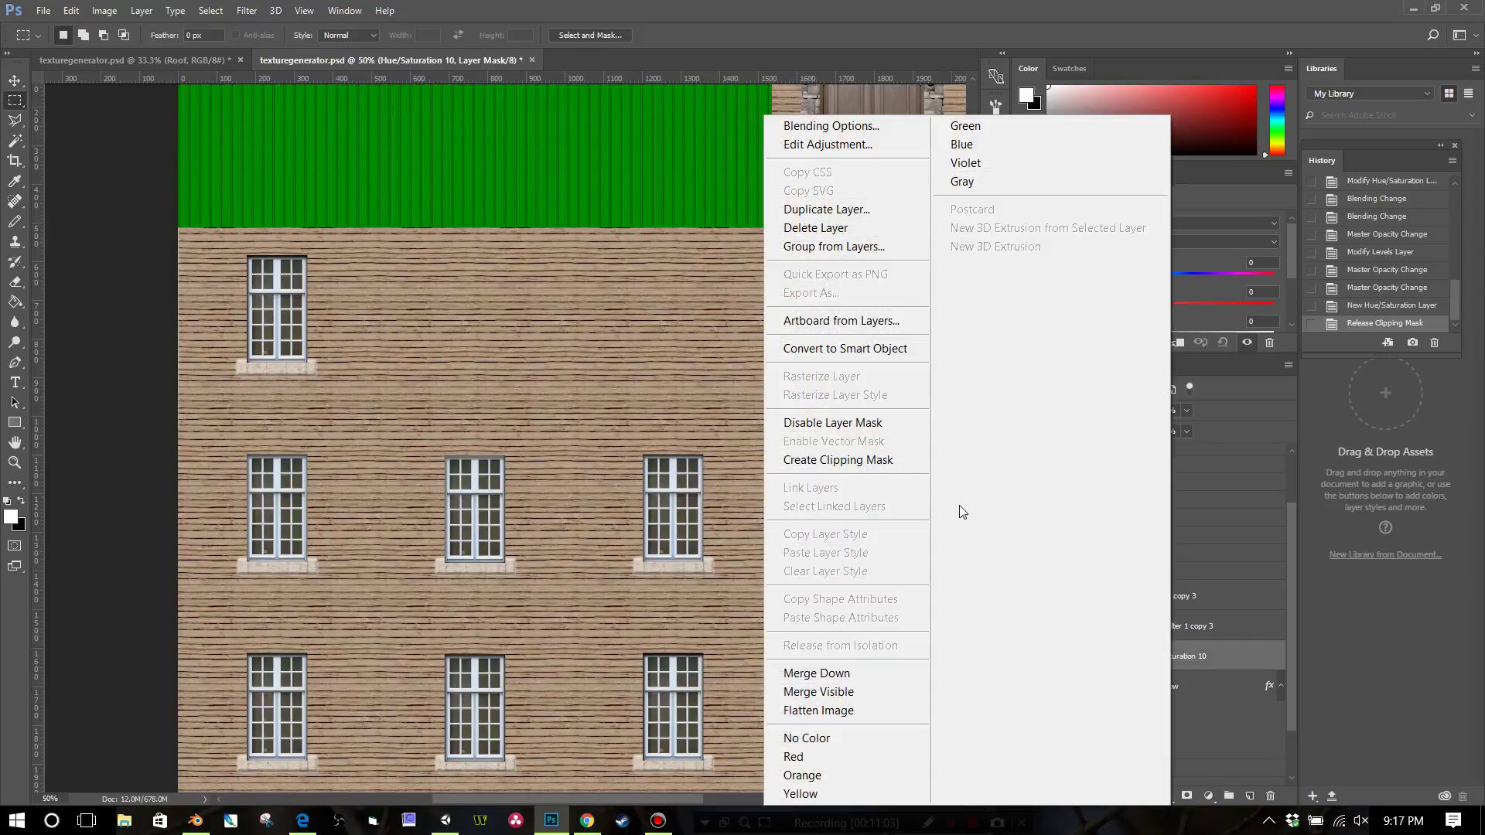
{"action": "left_click", "coordinate": [908, 461]}
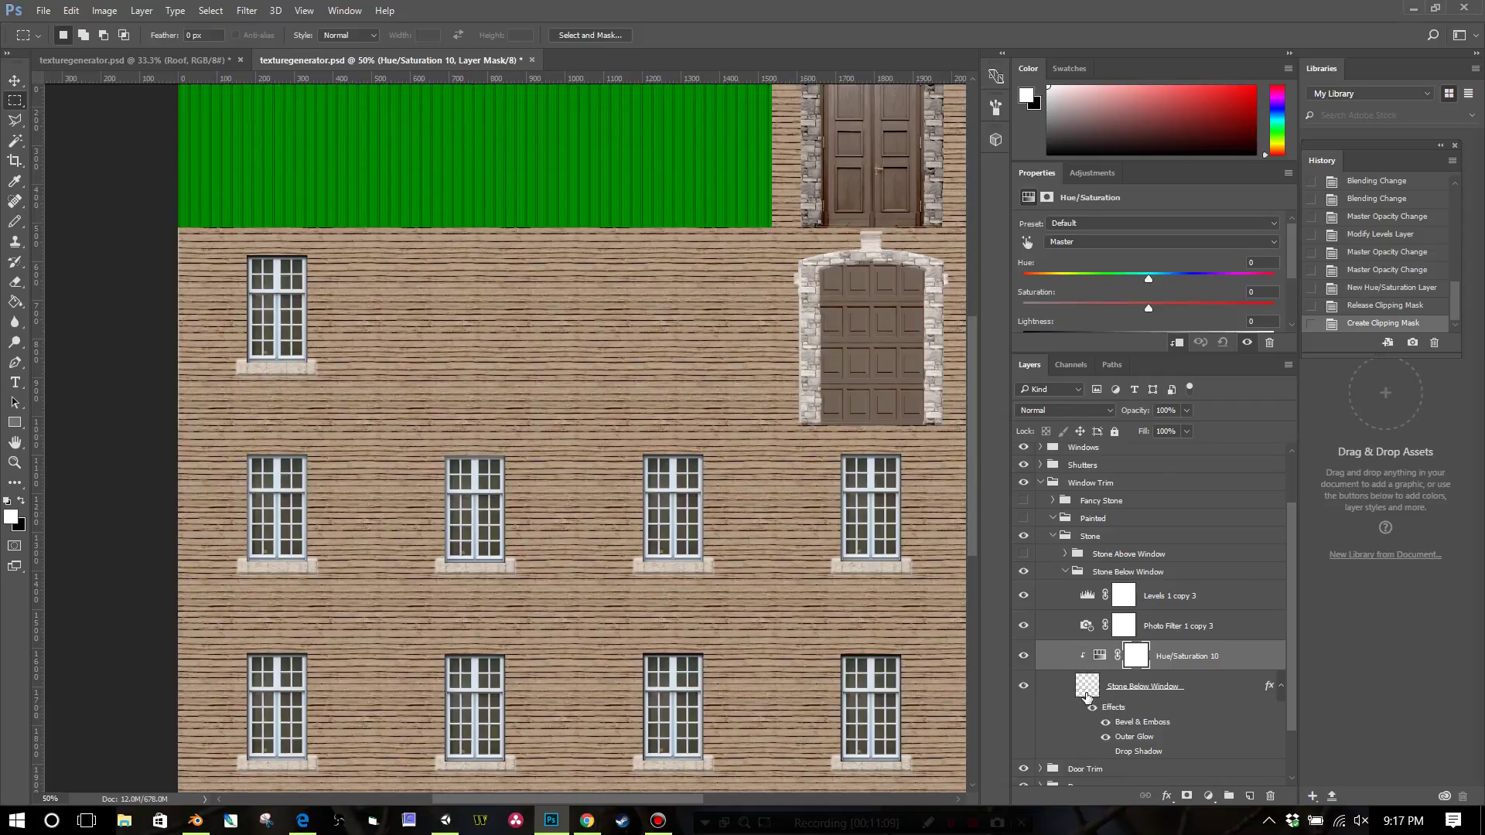
Clip Hue/Saturation 10, Photo Filter 1 copy 3 and Levels 1 copy 3 to the stone layer.
{"action": "right_click", "coordinate": [1193, 660]}
{"action": "left_click", "coordinate": [936, 461]}
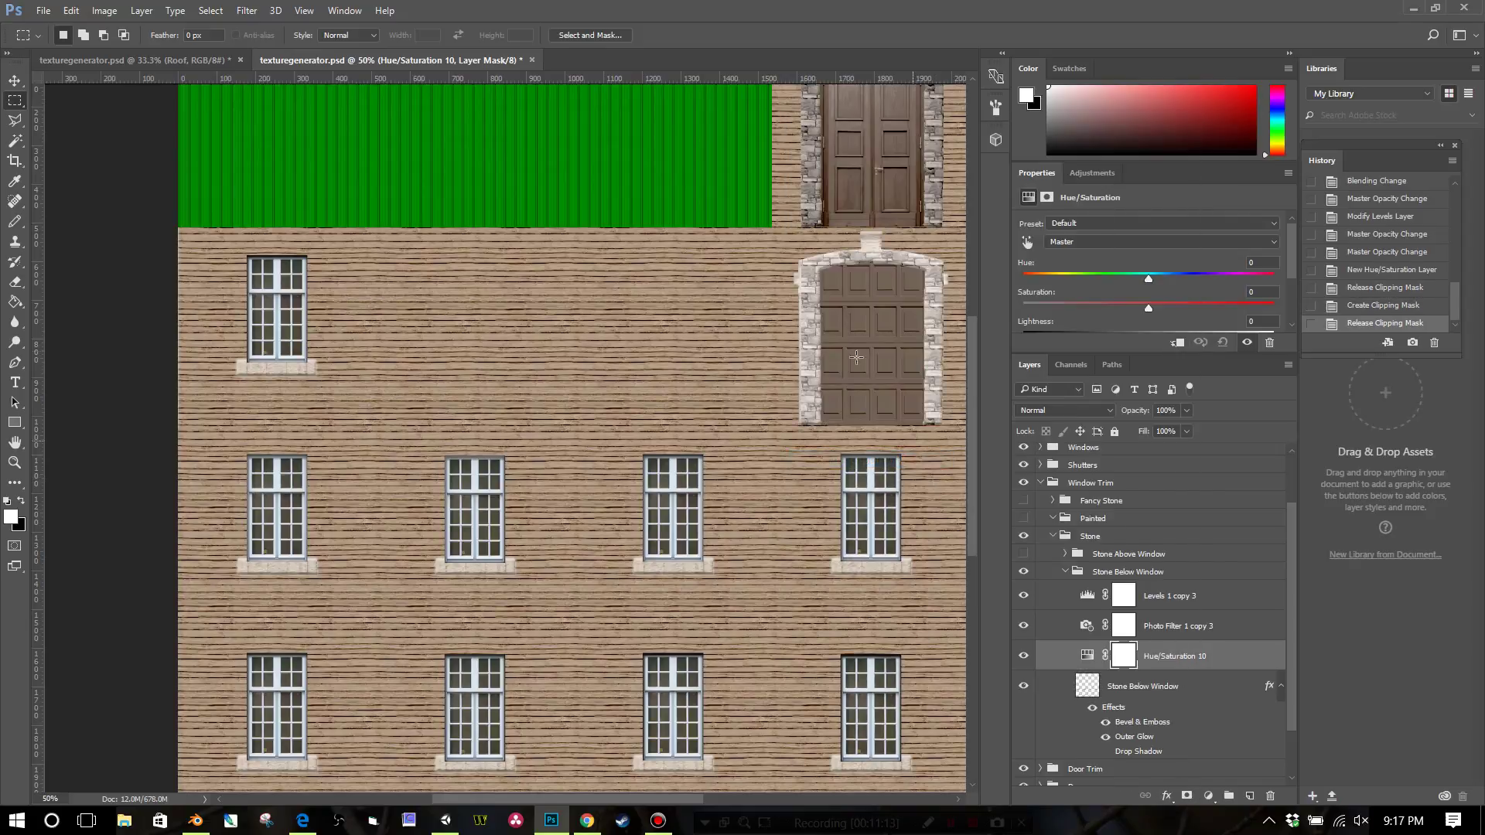
{"action": "right_click", "coordinate": [1164, 654]}
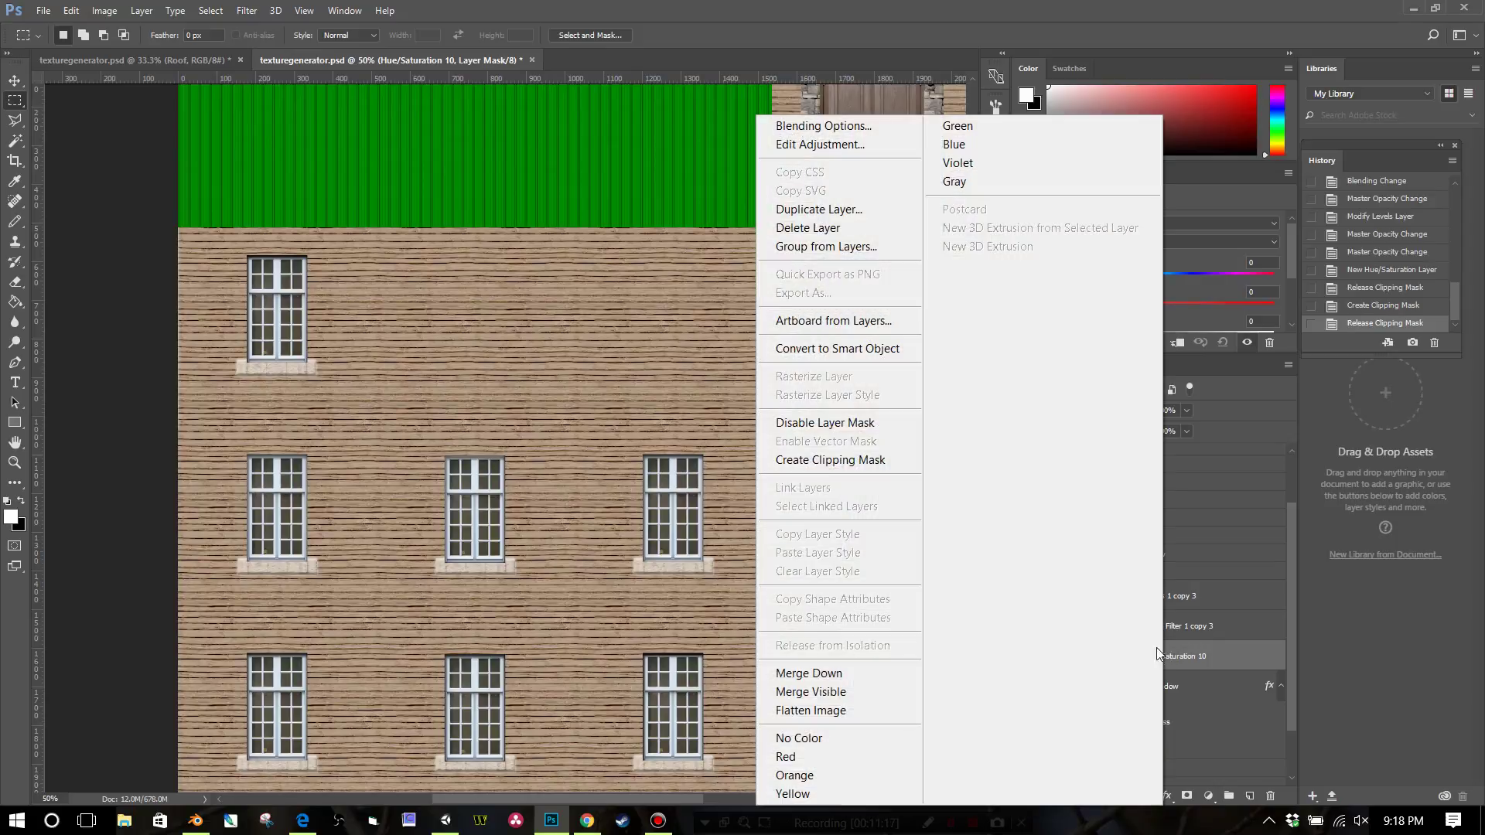
{"action": "left_click", "coordinate": [828, 461]}
{"action": "right_click", "coordinate": [1167, 628]}
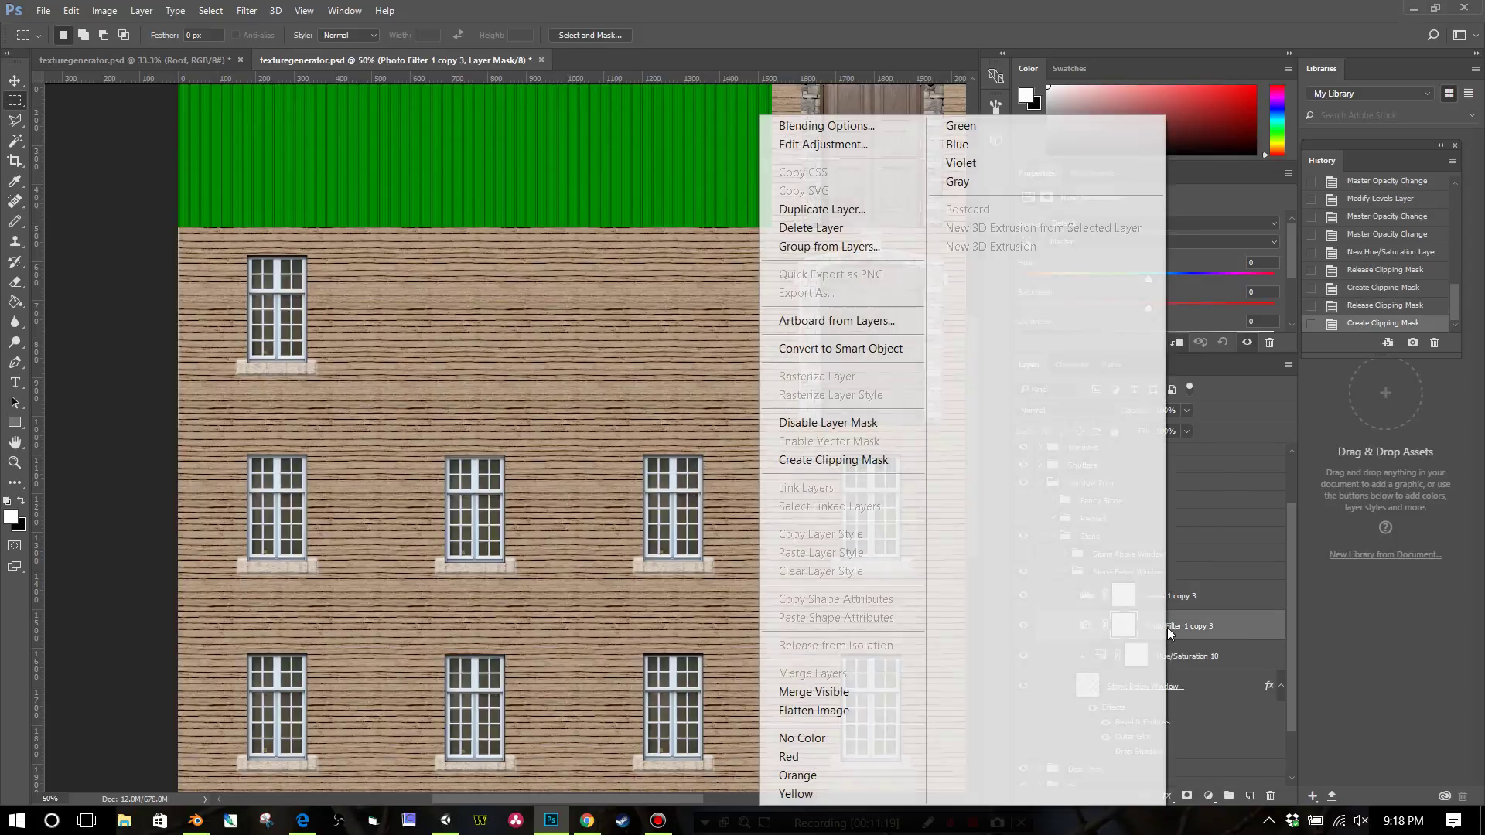
{"action": "left_click", "coordinate": [870, 461]}
{"action": "right_click", "coordinate": [1158, 593]}
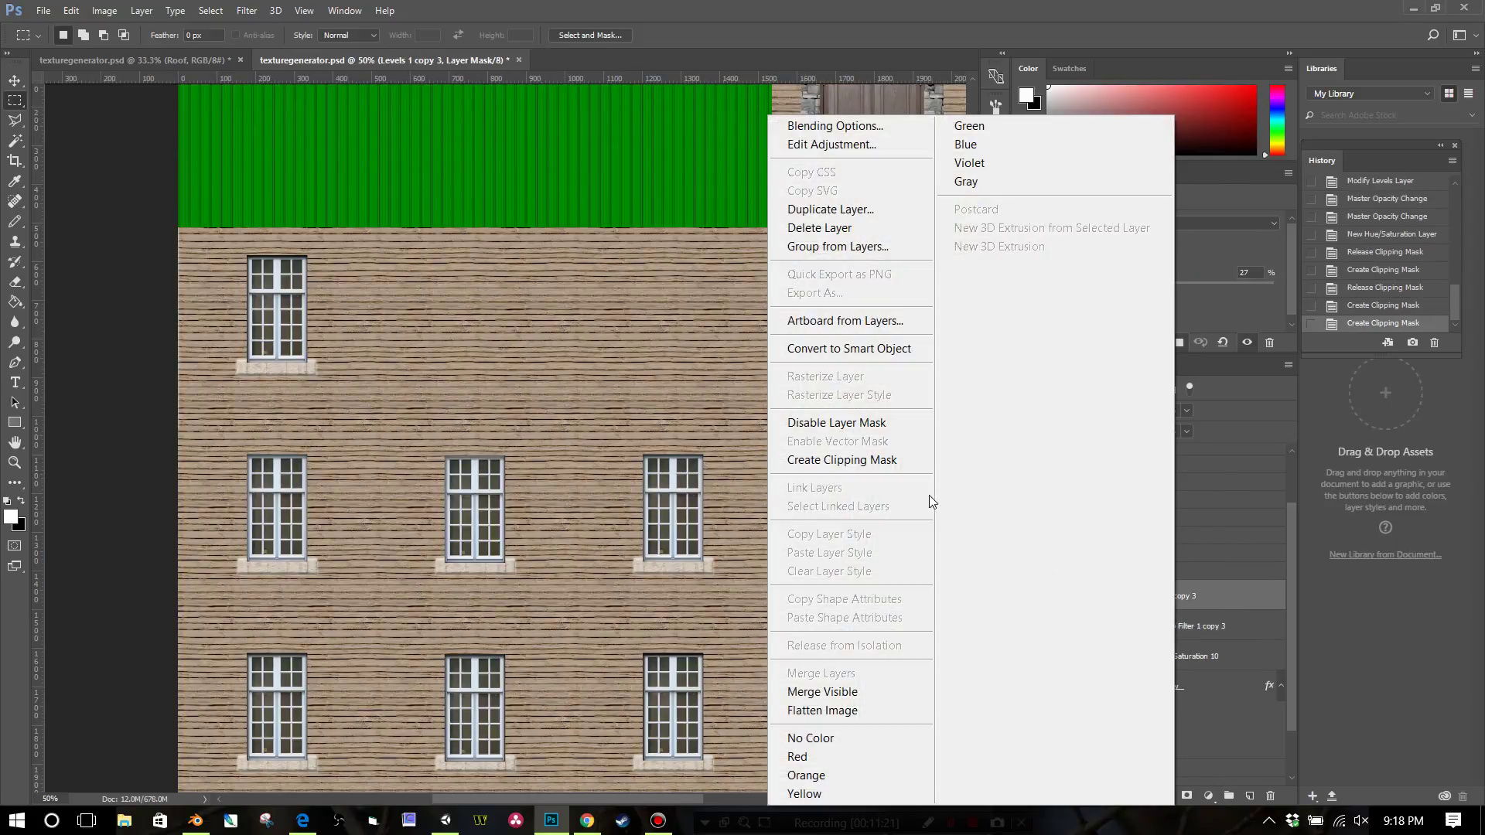
{"action": "left_click", "coordinate": [898, 461]}
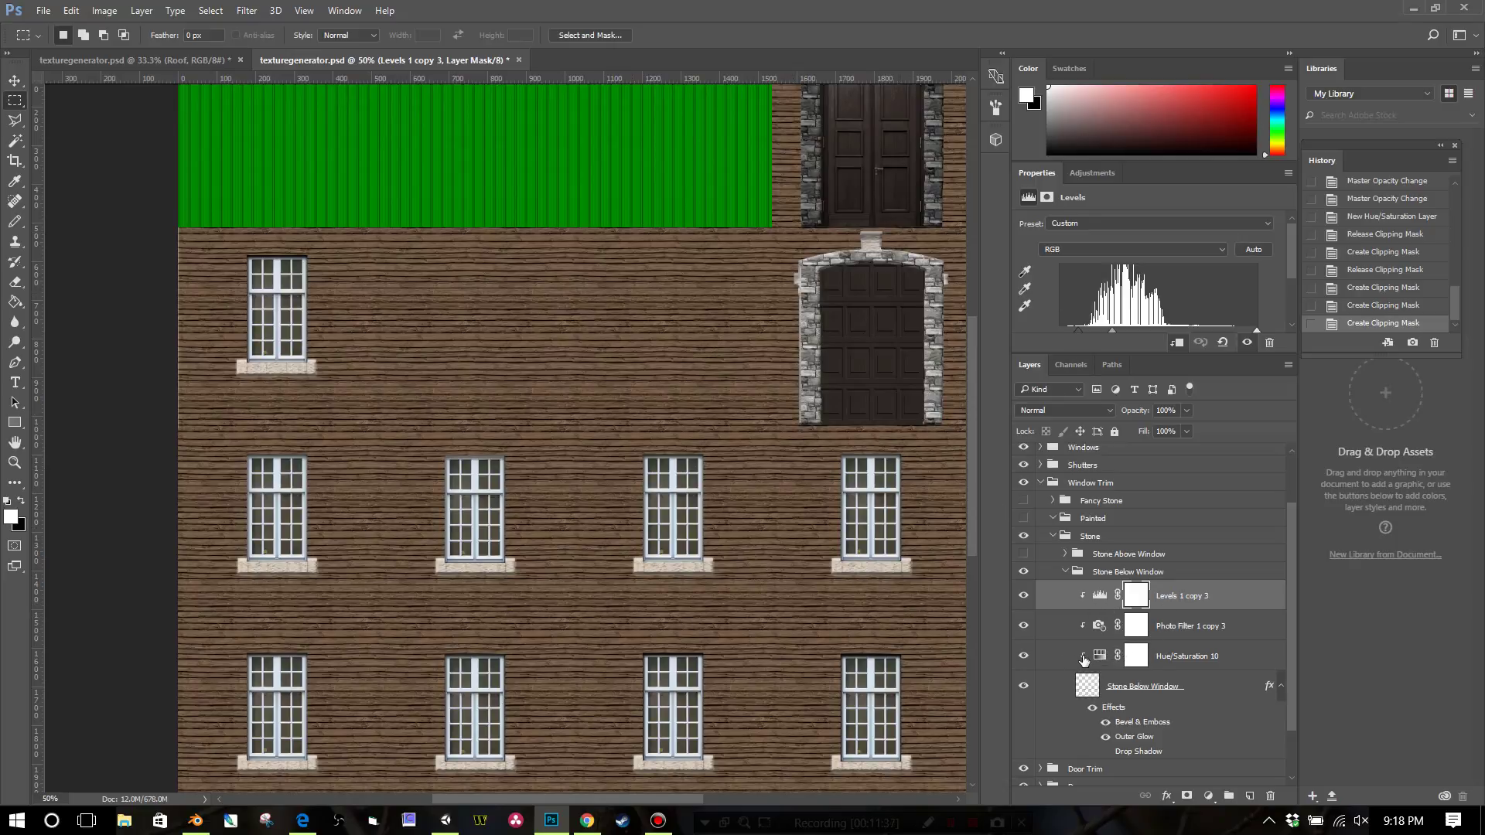
Release and reapply the clipping masks on Hue/Saturation 10, Photo Filter 1 copy 3 and Levels 1 copy 3.
{"action": "right_click", "coordinate": [1164, 657]}
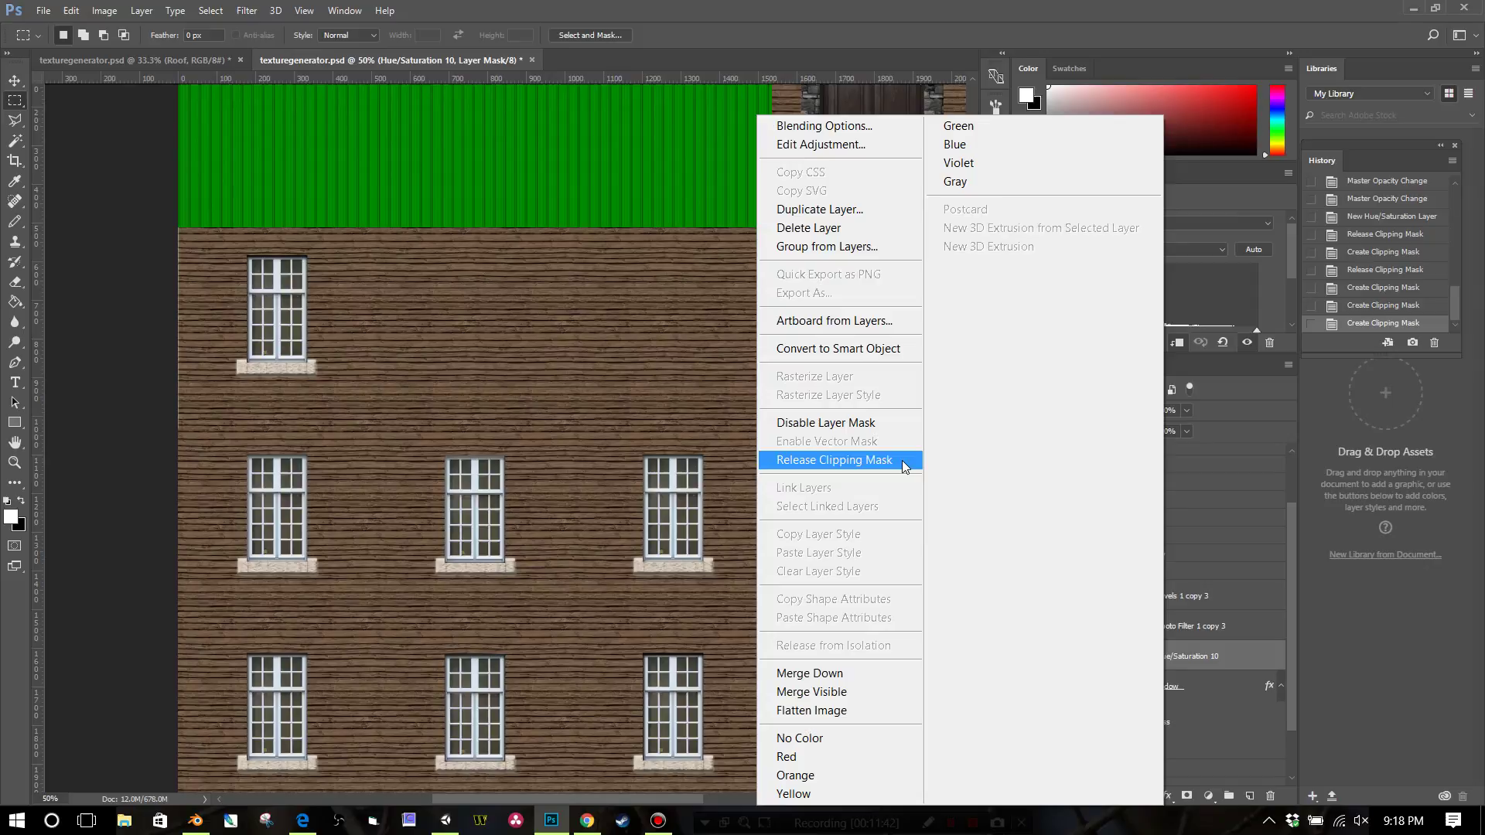
{"action": "left_click", "coordinate": [903, 461]}
{"action": "right_click", "coordinate": [1079, 593]}
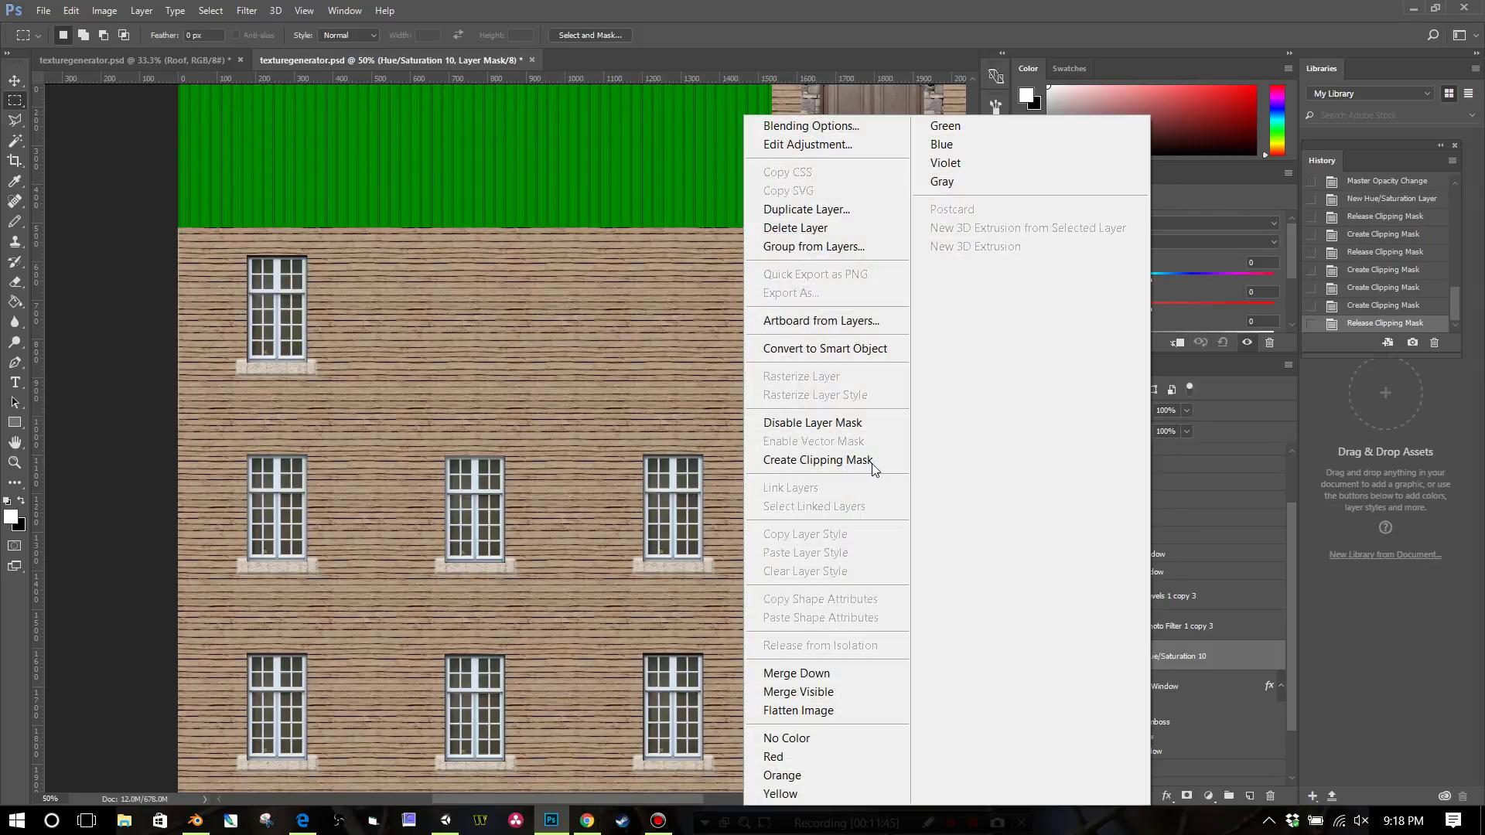
{"action": "left_click", "coordinate": [881, 461]}
{"action": "right_click", "coordinate": [1160, 625]}
{"action": "left_click", "coordinate": [892, 464]}
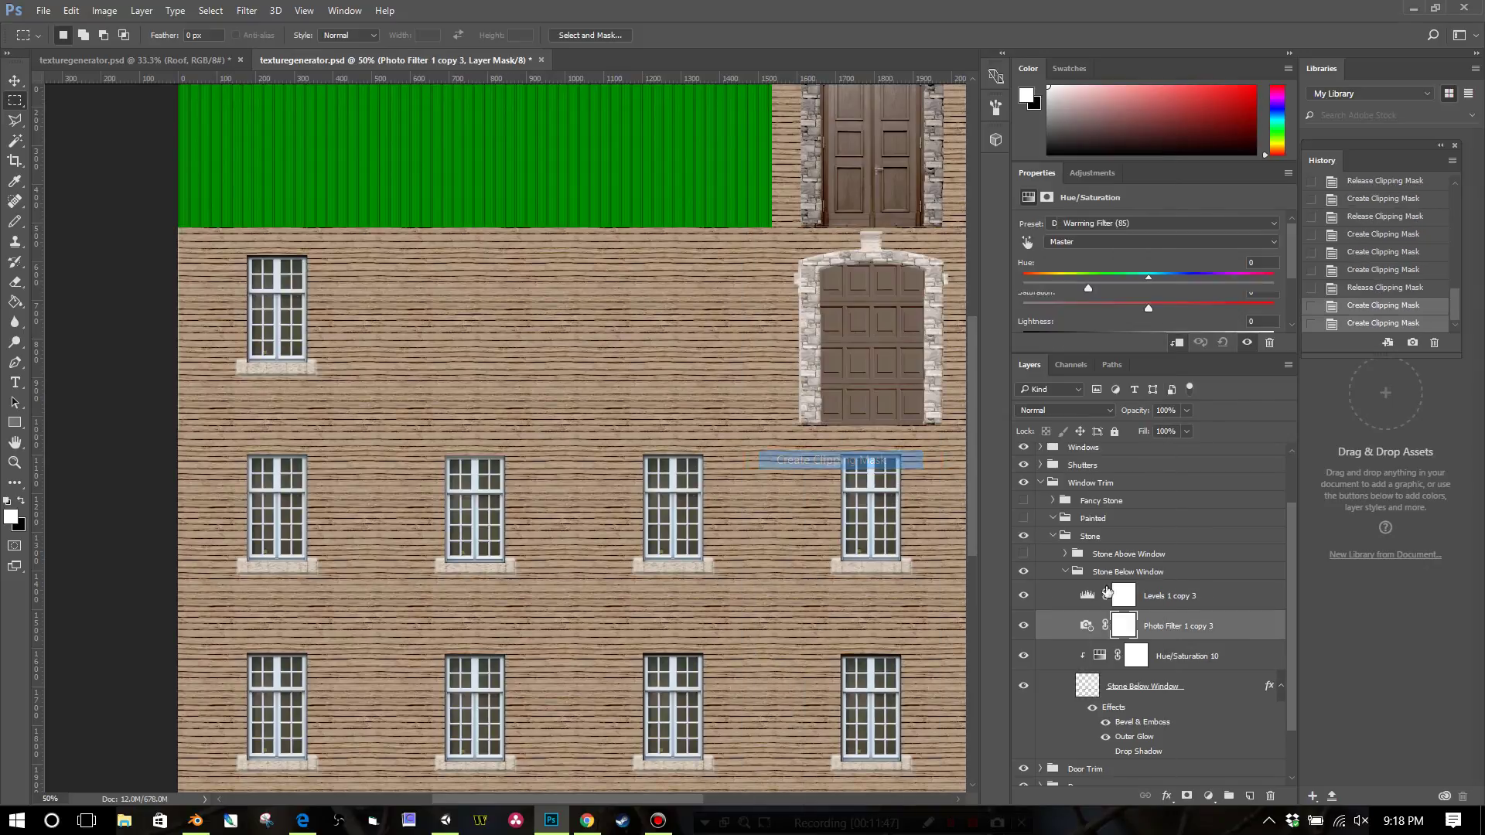
{"action": "right_click", "coordinate": [1158, 599]}
{"action": "left_click", "coordinate": [892, 464]}
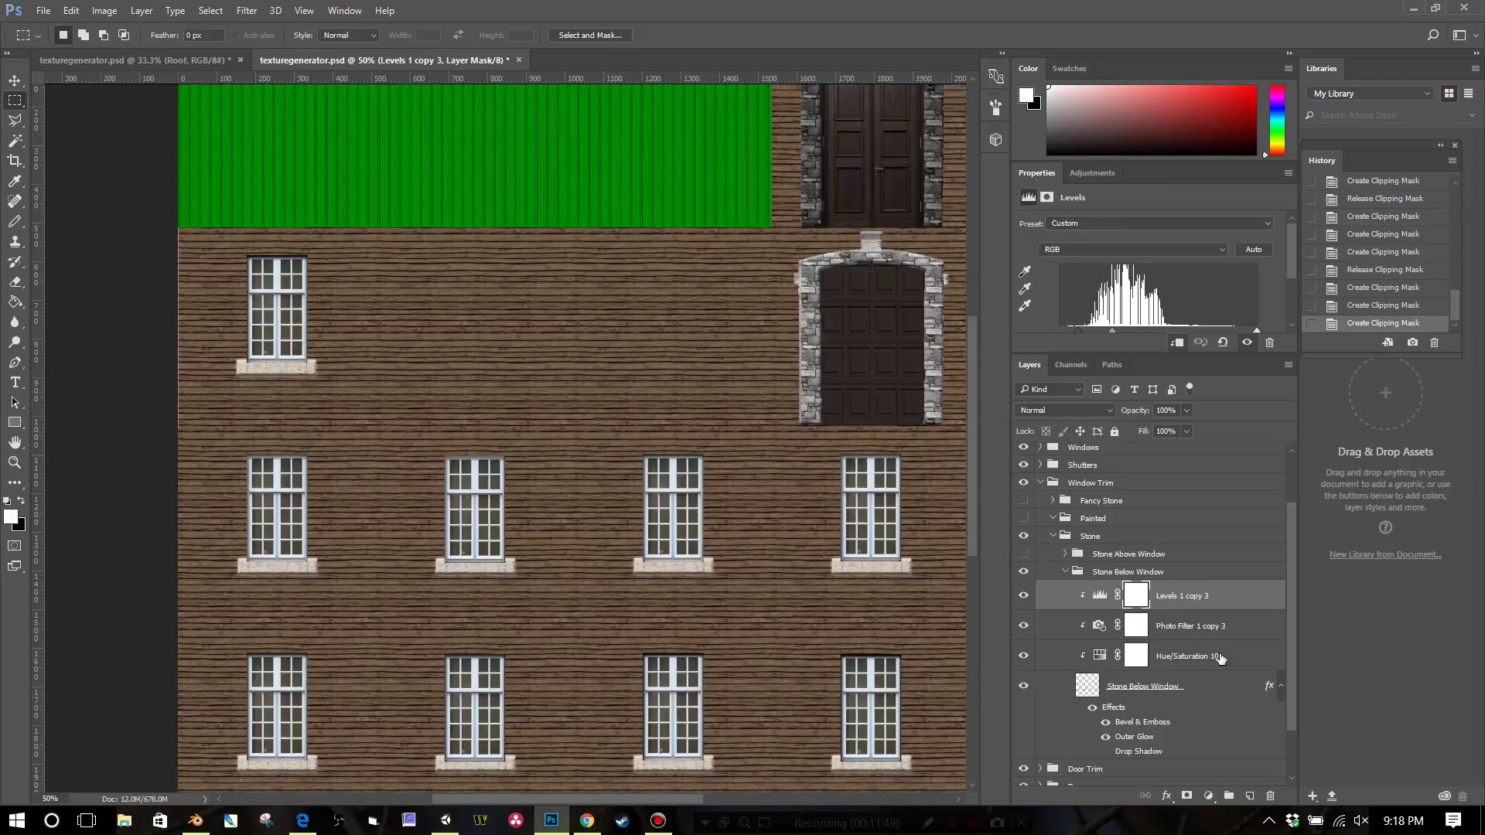
Set Hue/Saturation 10's saturation to -100 to desaturate the stone sills.
{"action": "scroll", "coordinate": [1172, 638], "scroll_direction": "down", "scroll_amount": 1}
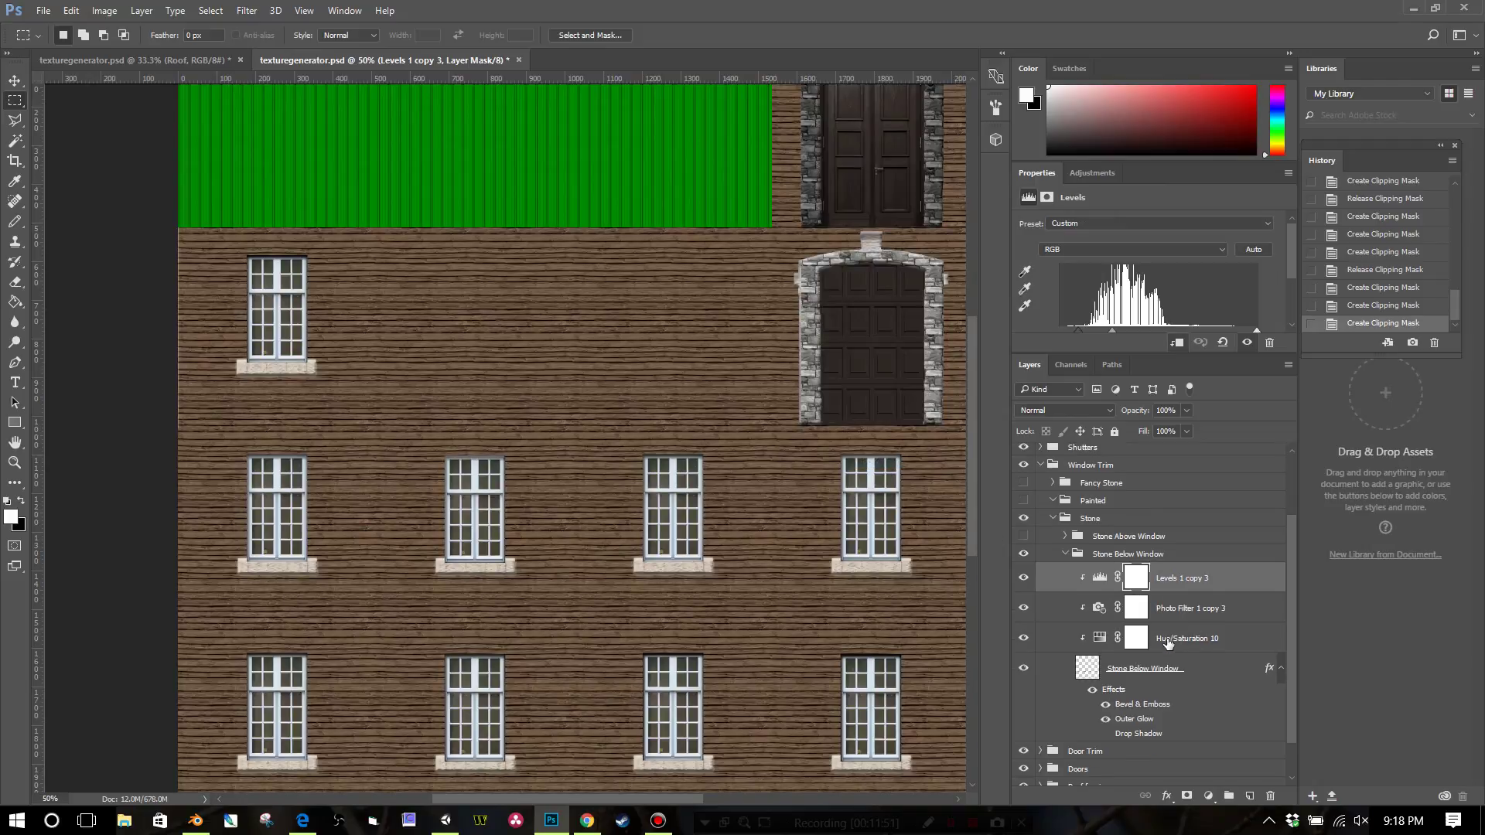
{"action": "left_click", "coordinate": [1096, 641]}
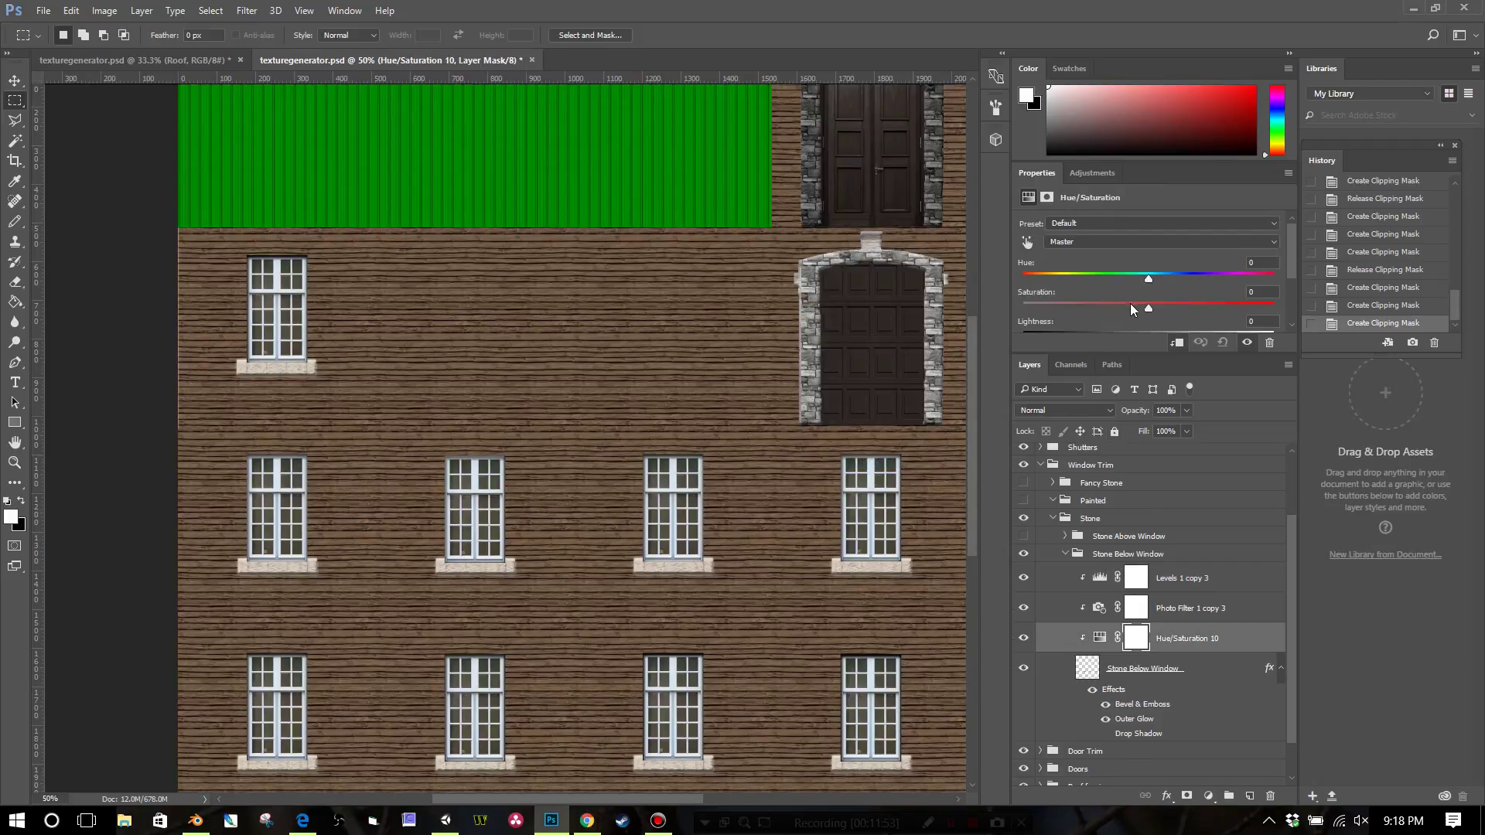
{"action": "left_click_drag", "start_coordinate": [1149, 308], "coordinate": [977, 309]}
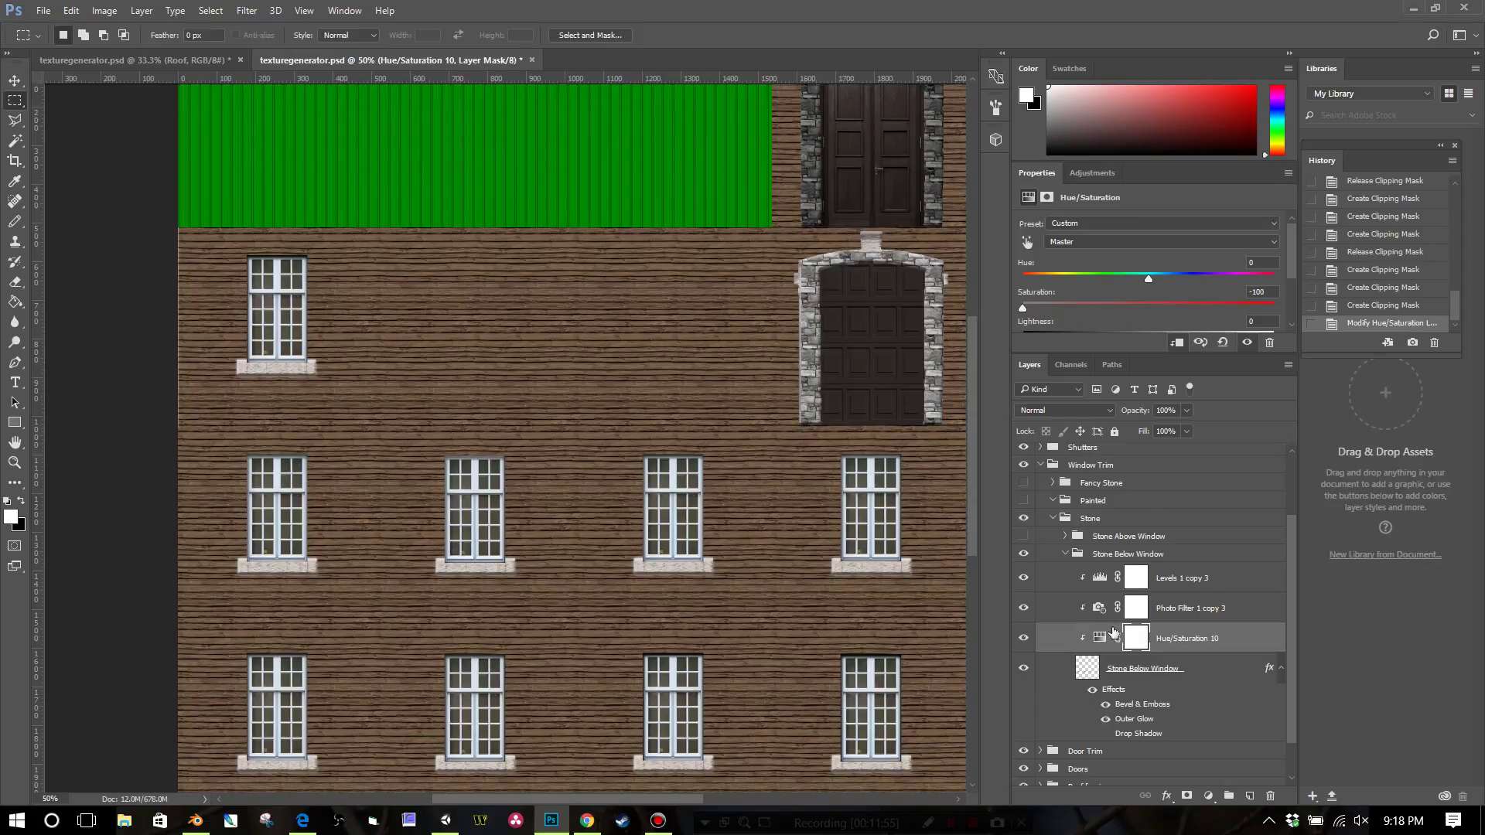
Add a bright green Solid Color fill named 'Color Adjust' below Photo Filter 1 copy 3.
{"action": "left_click", "coordinate": [1208, 611]}
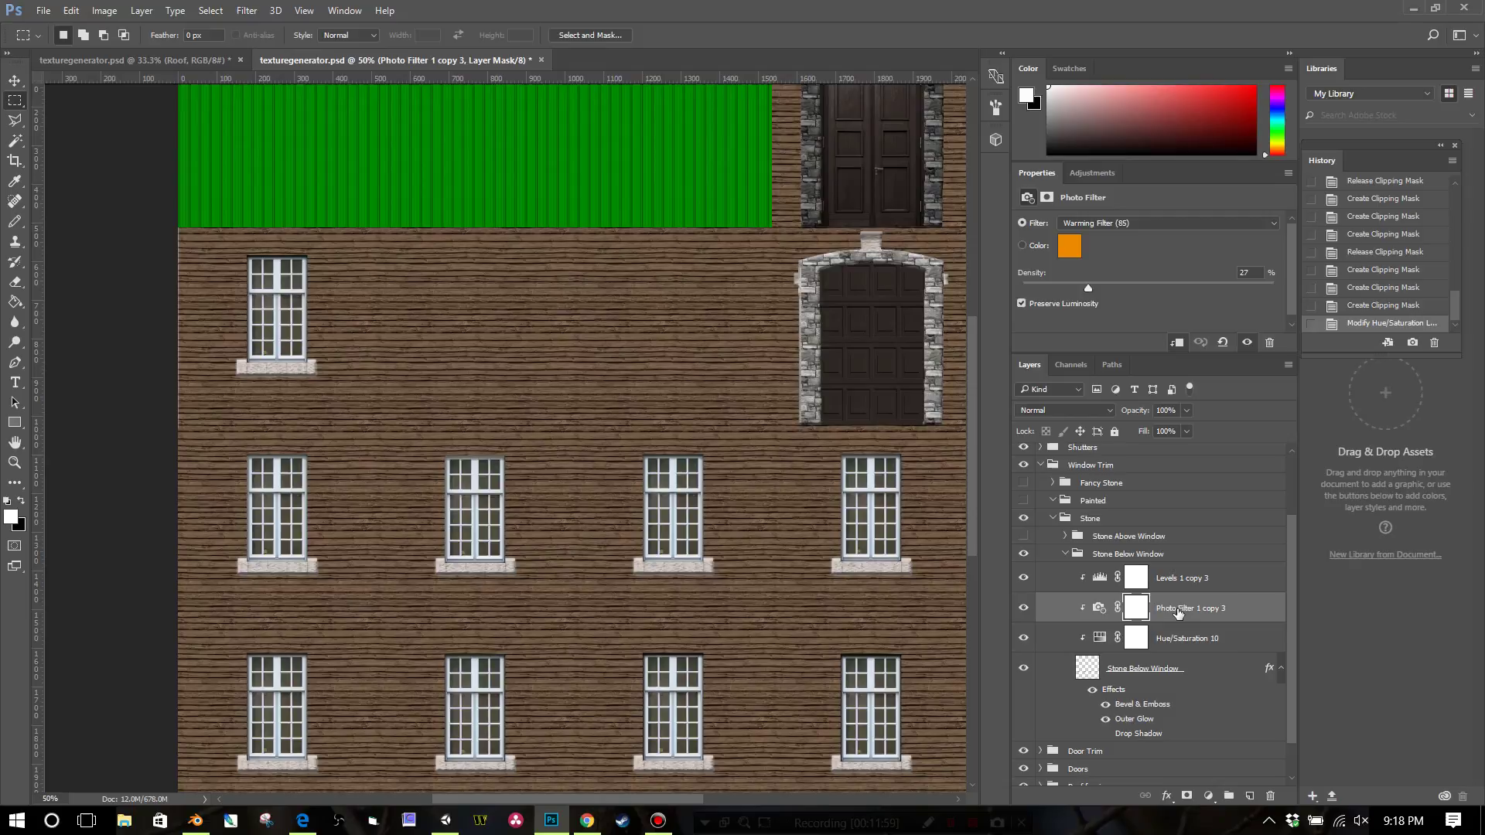
{"action": "left_click", "coordinate": [1209, 796]}
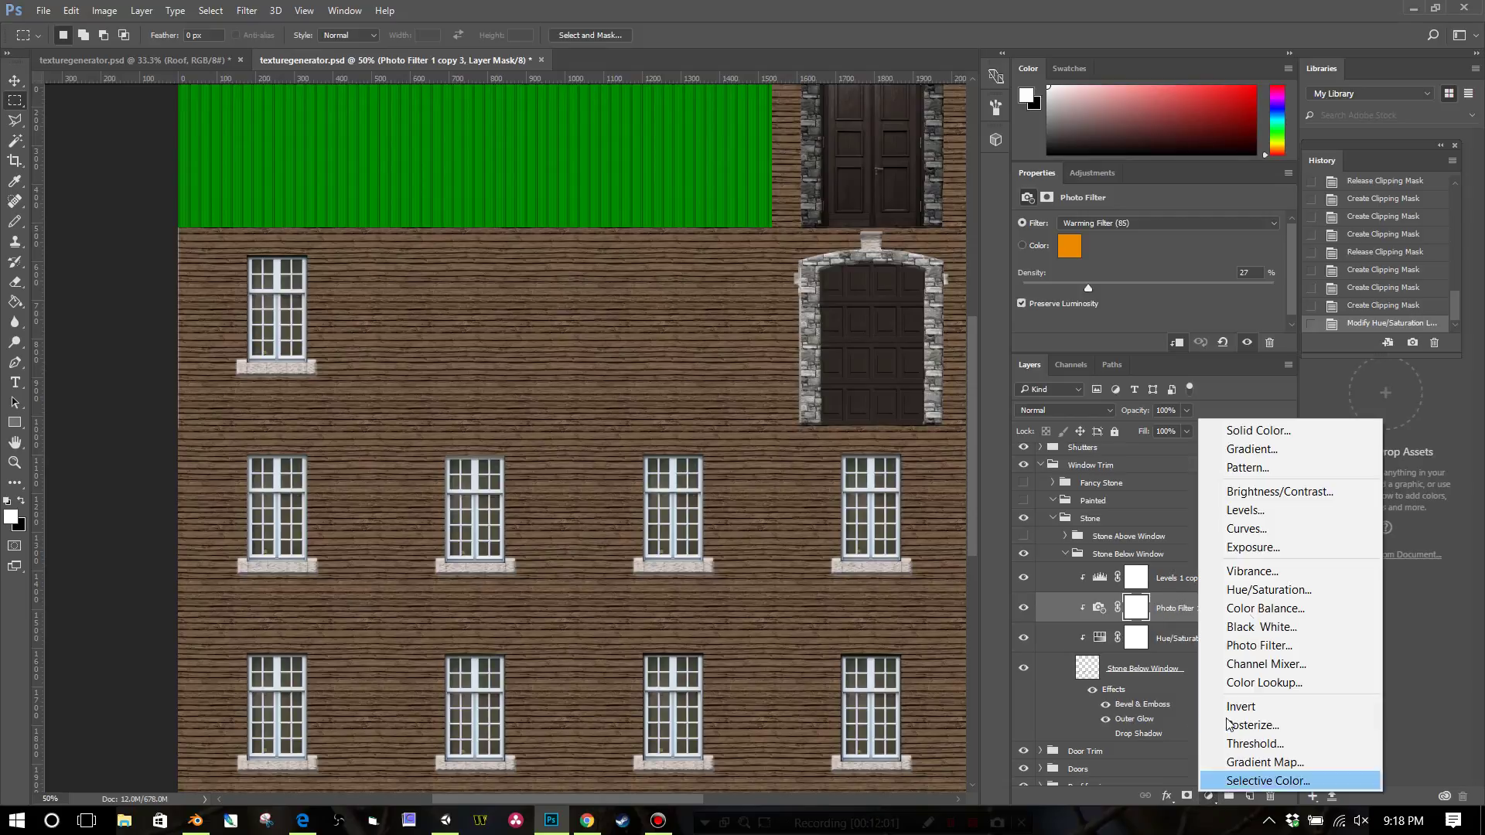
{"action": "left_click", "coordinate": [1255, 431]}
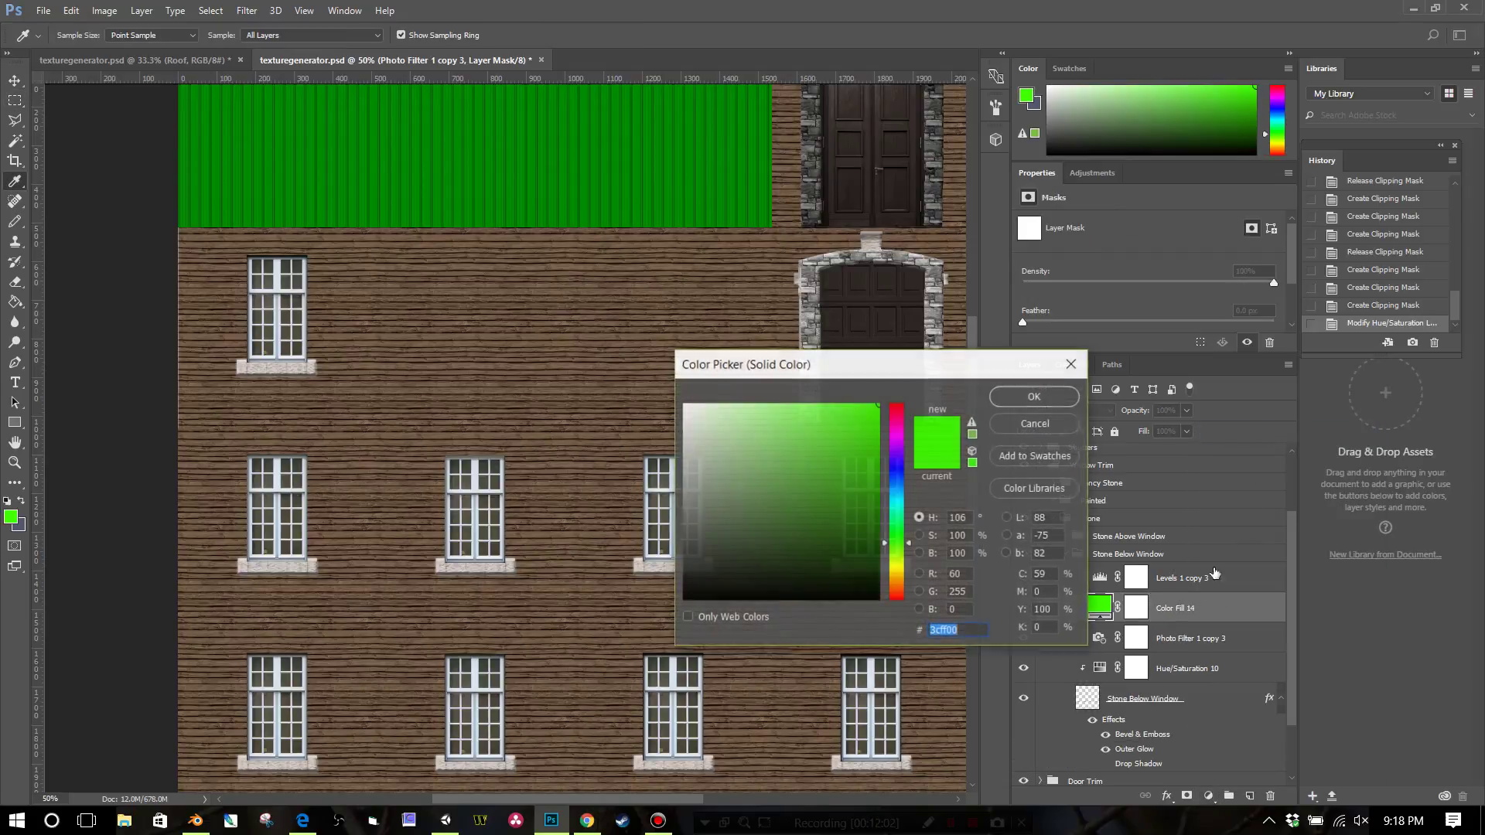
{"action": "left_click", "coordinate": [1017, 396]}
{"action": "double_click", "coordinate": [1190, 607]}
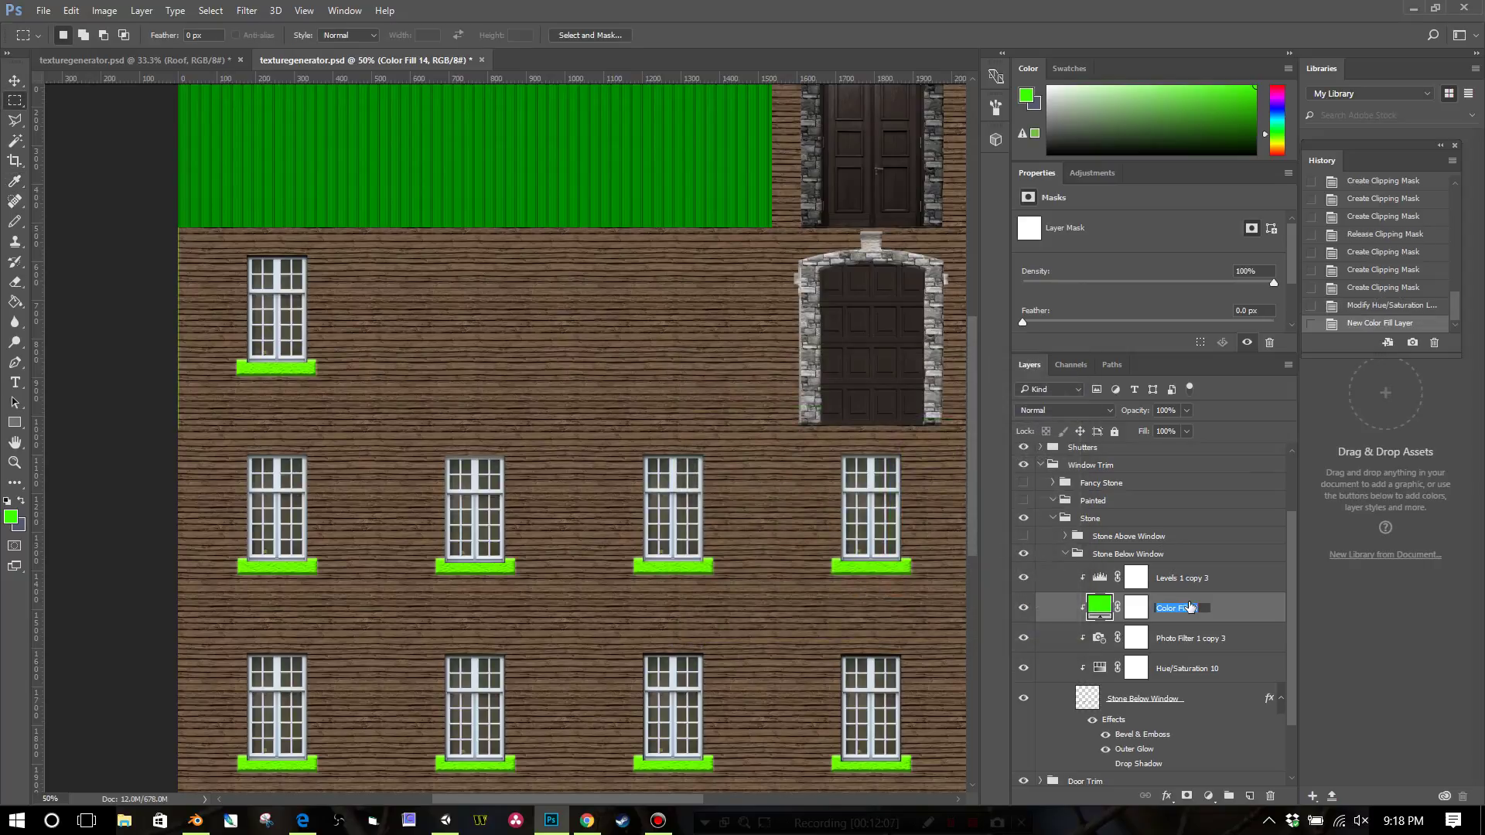
{"action": "type", "text": "Color Adjust"}
{"action": "key", "text": "Return"}
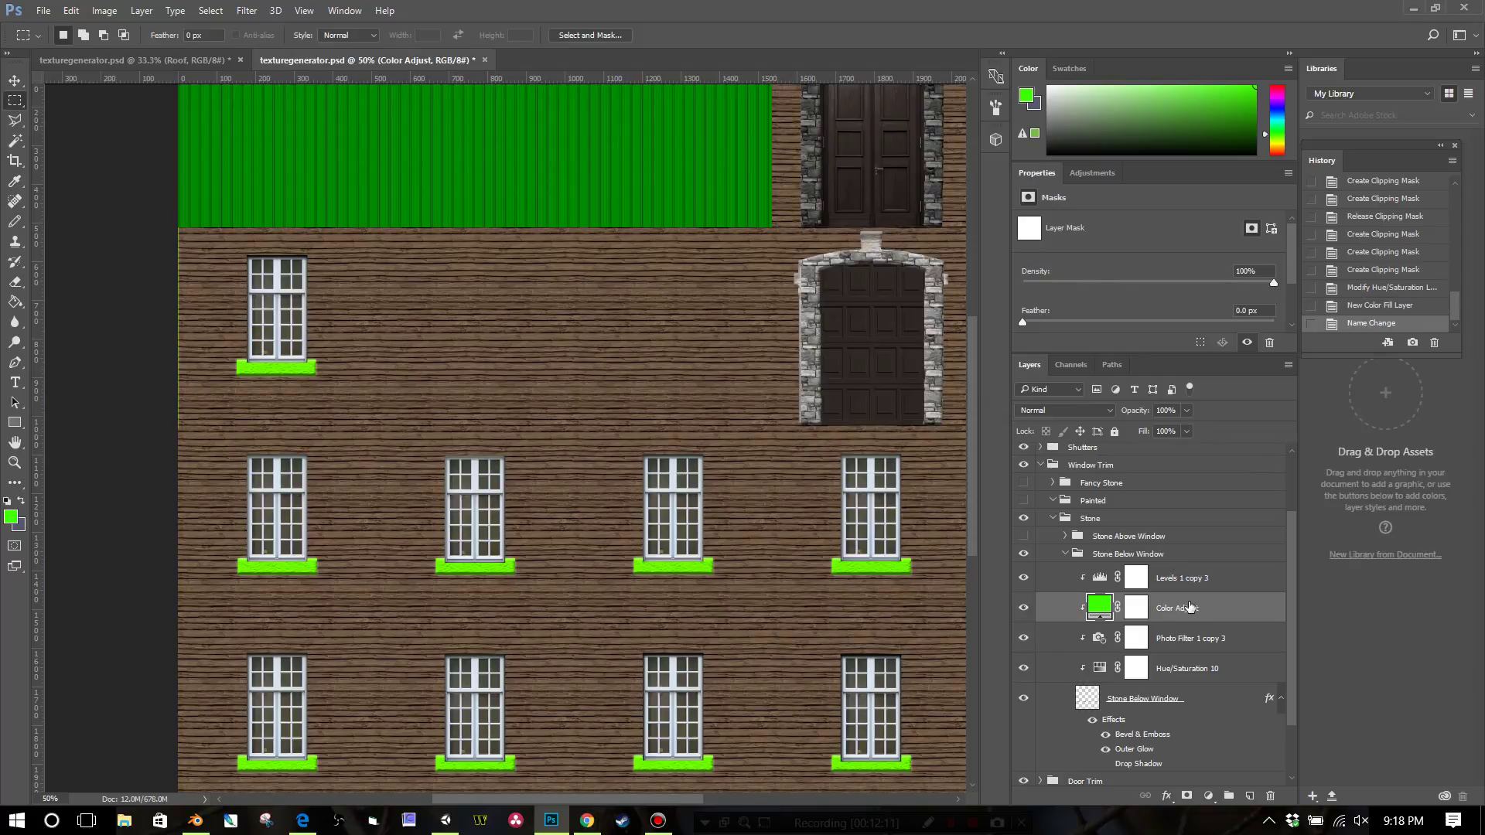
{"action": "left_click_drag", "start_coordinate": [1189, 607], "coordinate": [1188, 651]}
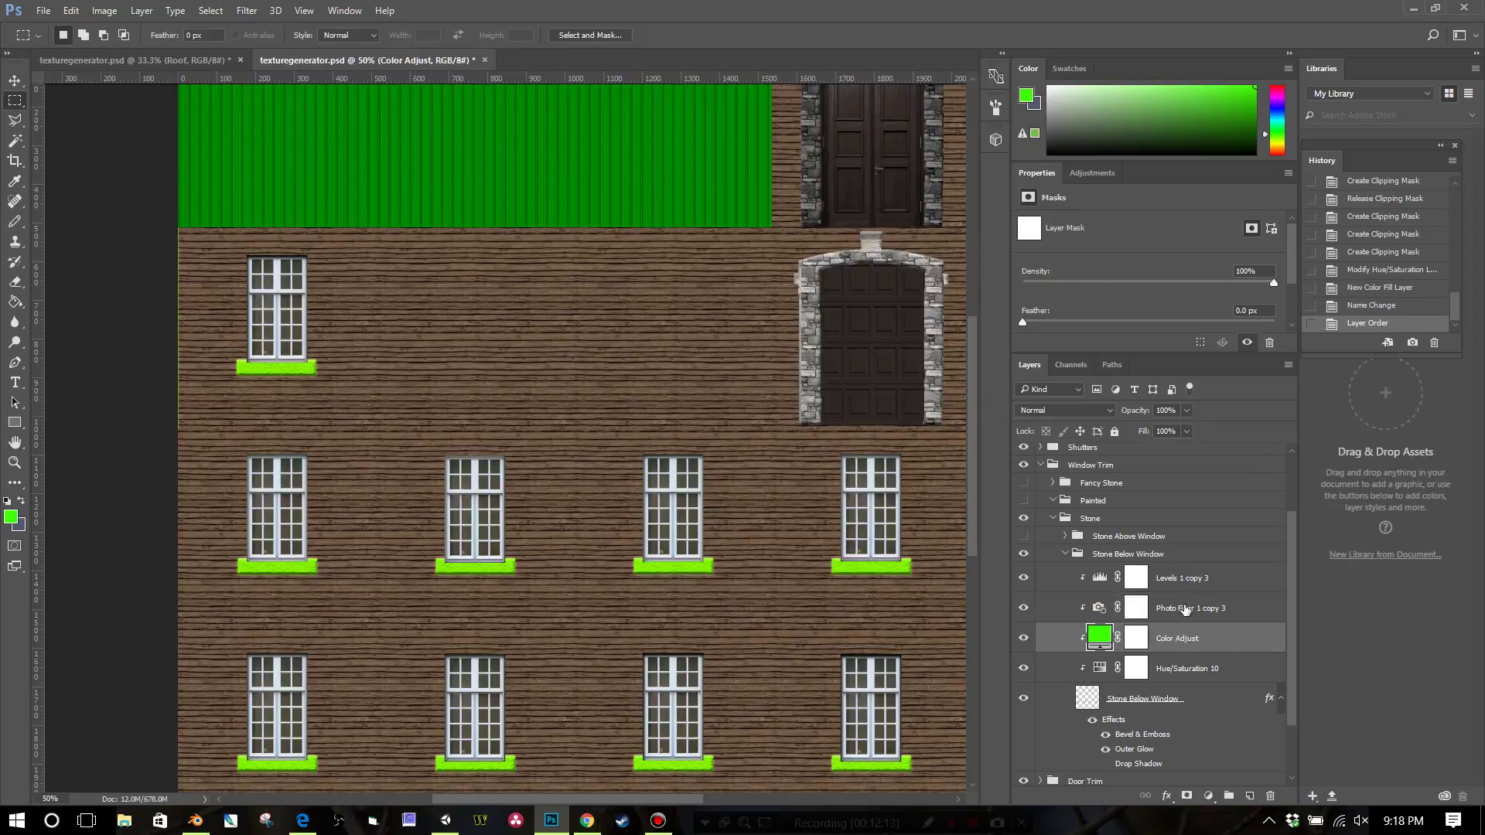
Delete the Photo Filter 1 copy 3 layer.
{"action": "right_click", "coordinate": [1186, 609]}
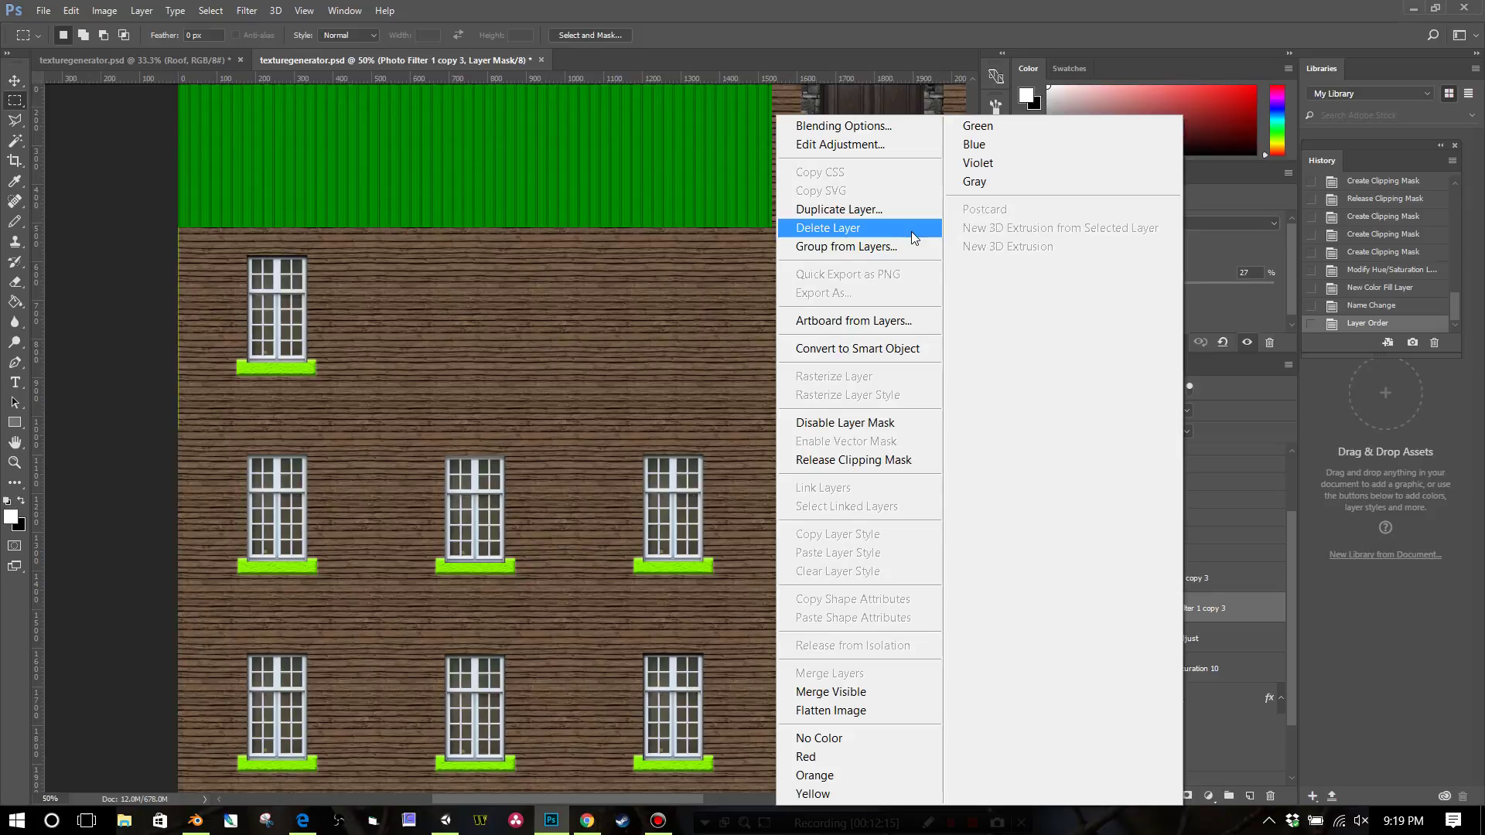
{"action": "left_click", "coordinate": [911, 231]}
{"action": "left_click", "coordinate": [728, 304]}
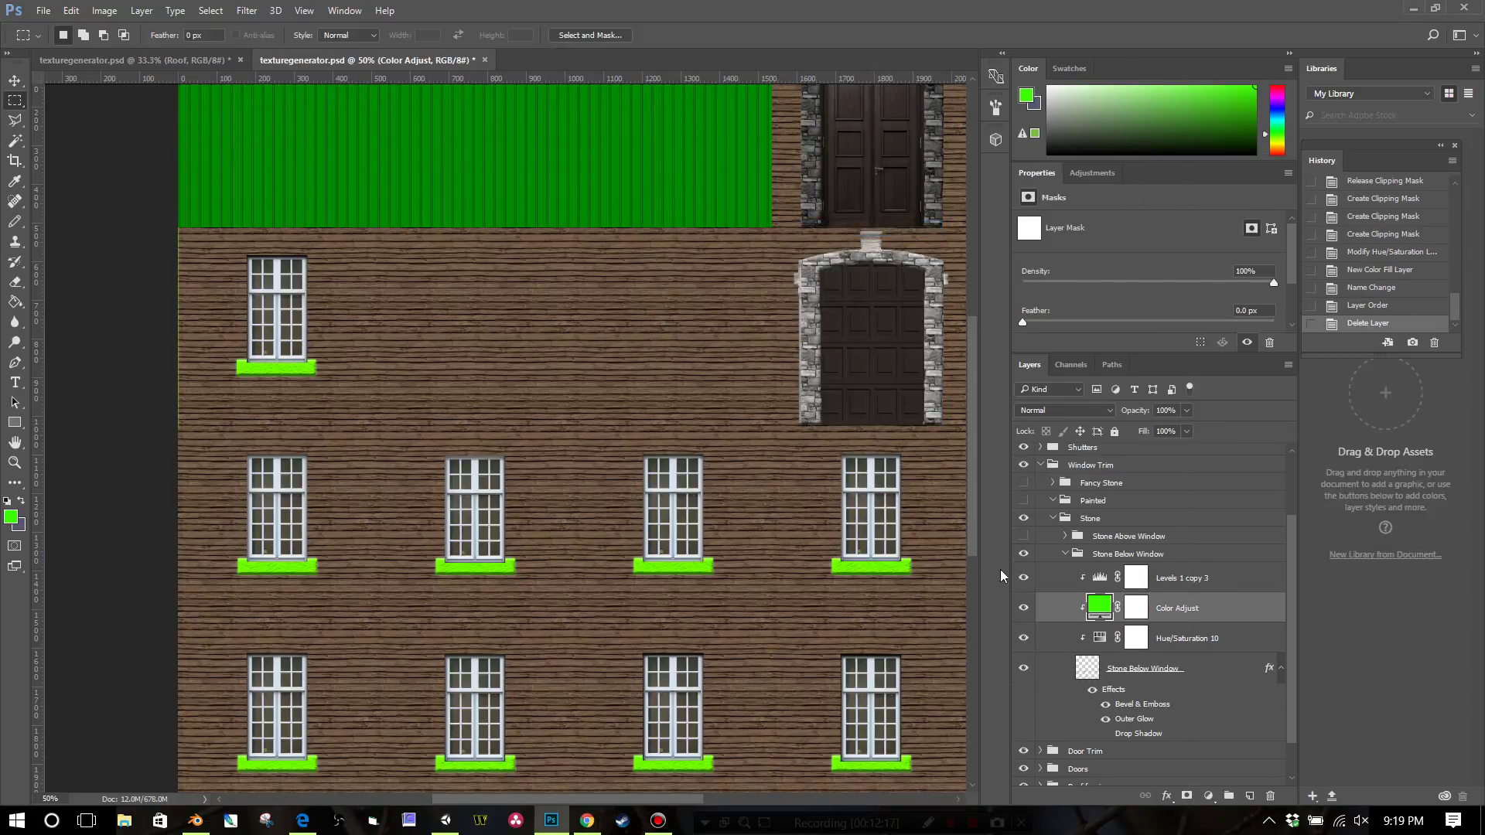
Copy the hex value 0fb513 from the metal roof's Color Adjust fill without changing it.
{"action": "scroll", "coordinate": [820, 457], "scroll_direction": "up", "scroll_amount": 1}
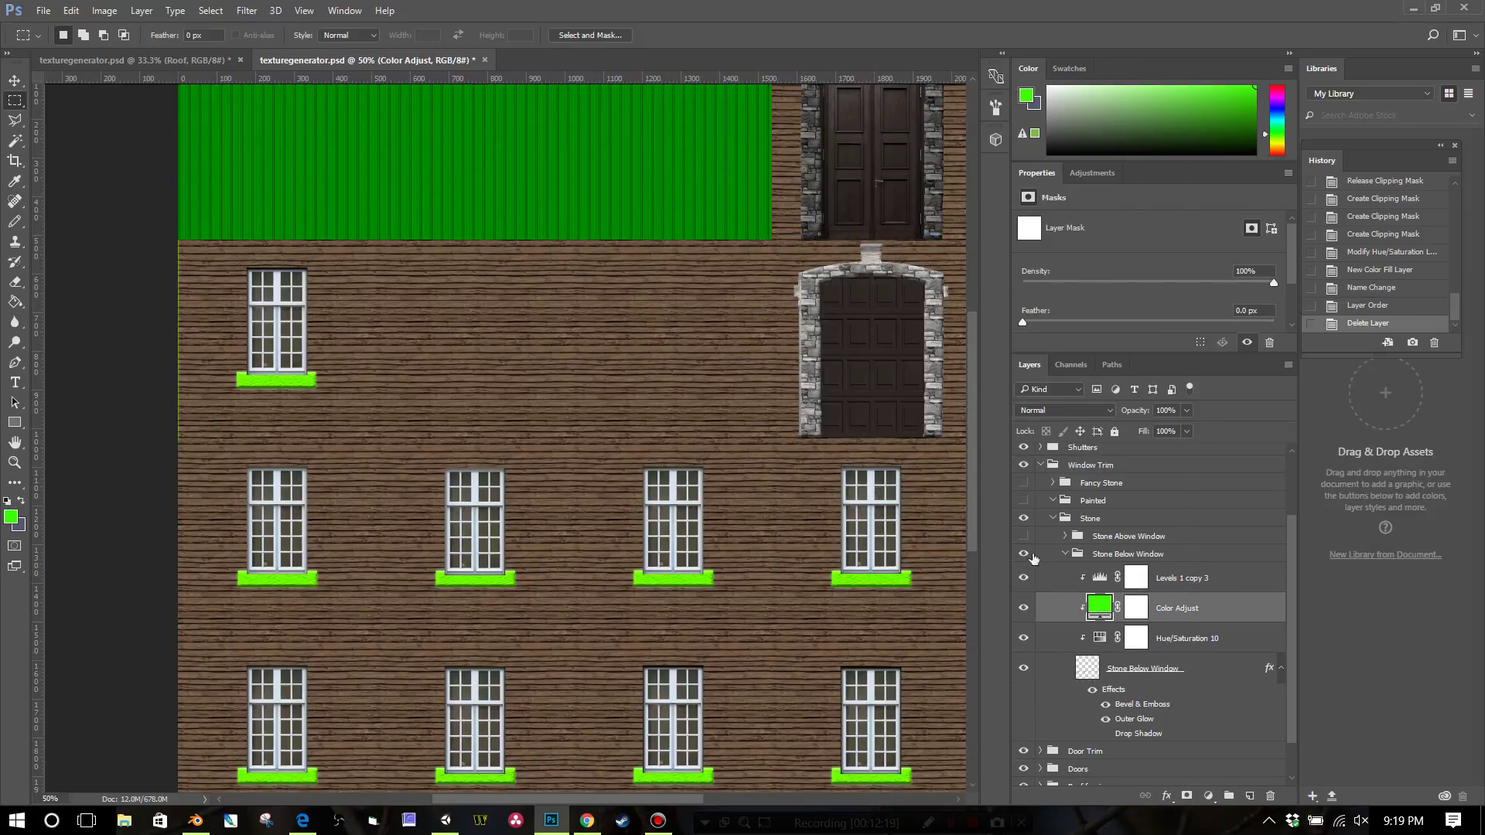
{"action": "scroll", "coordinate": [1052, 542], "scroll_direction": "up", "scroll_amount": 5}
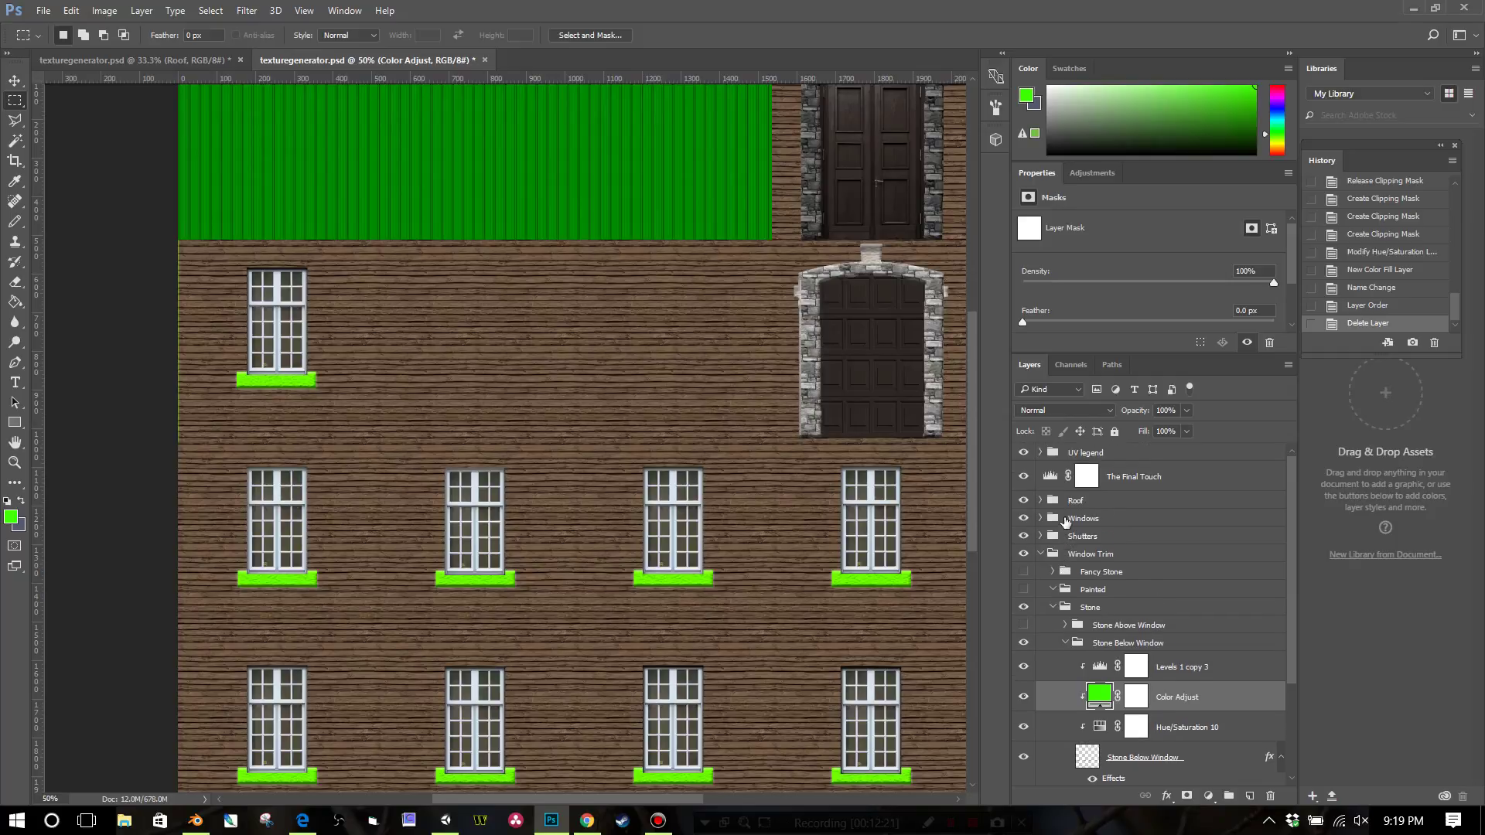
{"action": "left_click", "coordinate": [1040, 501]}
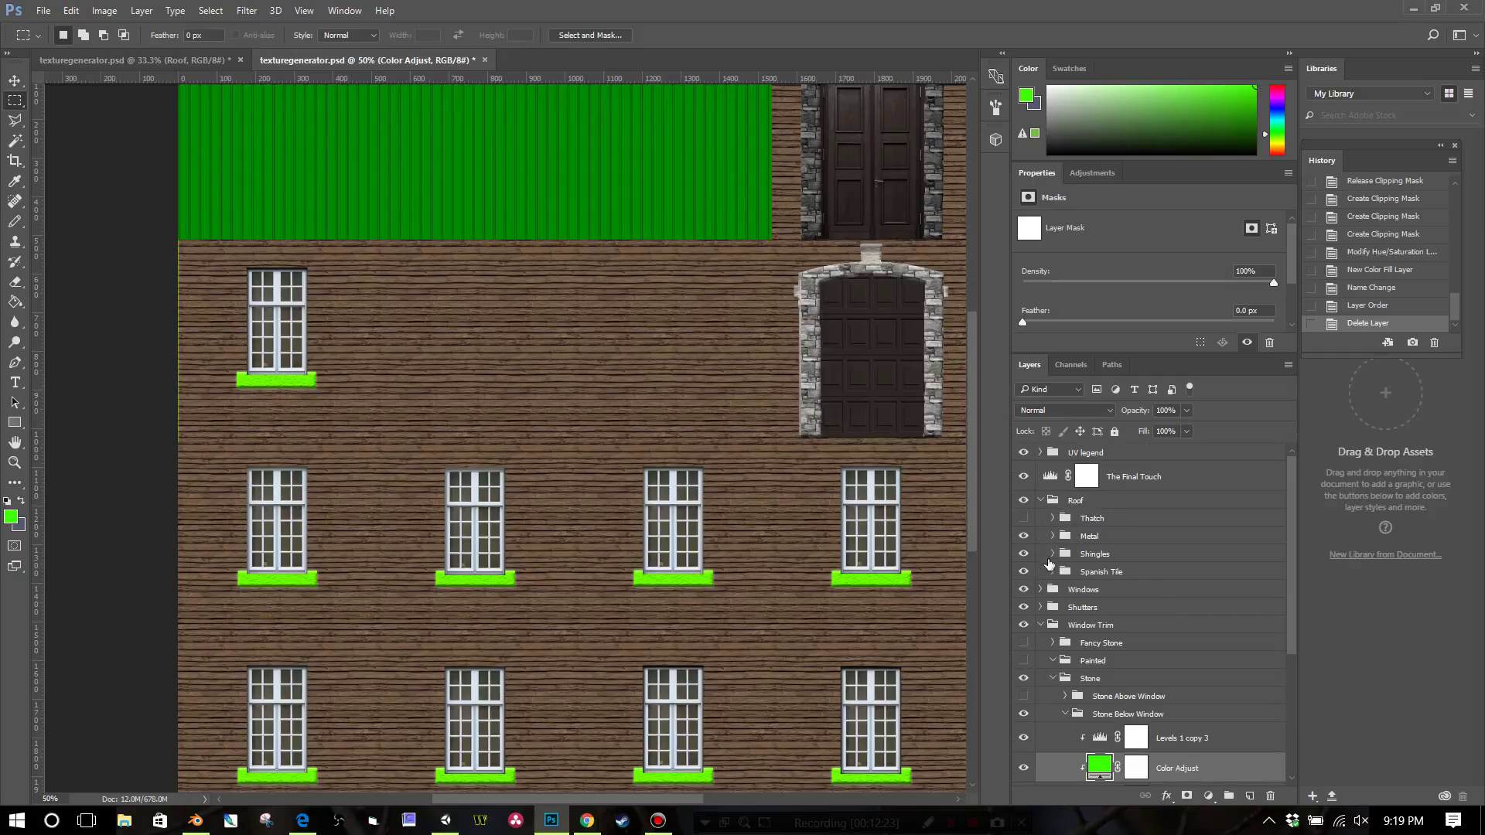
{"action": "left_click", "coordinate": [1052, 536]}
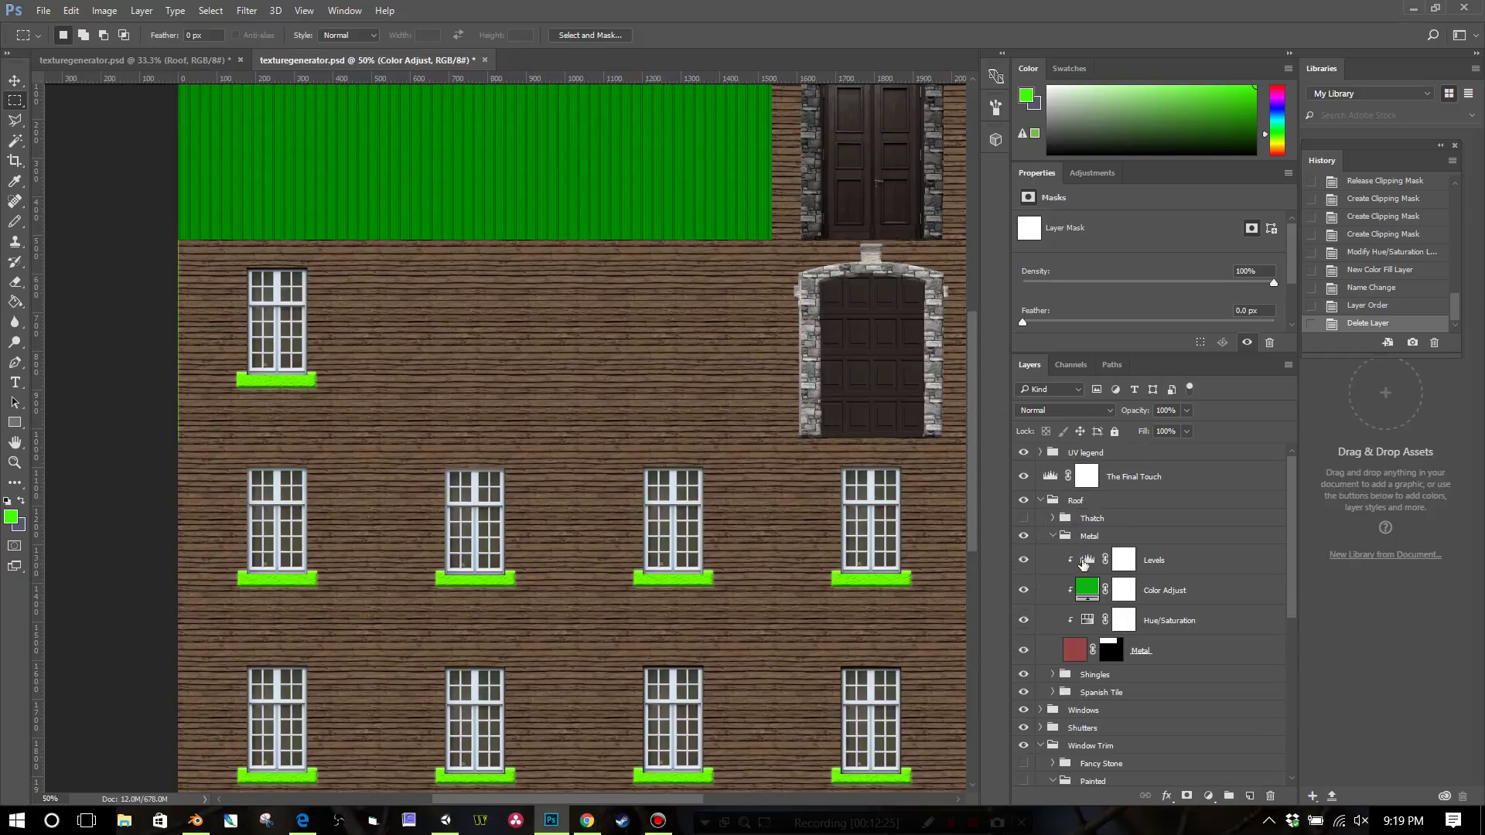
{"action": "double_click", "coordinate": [1094, 590]}
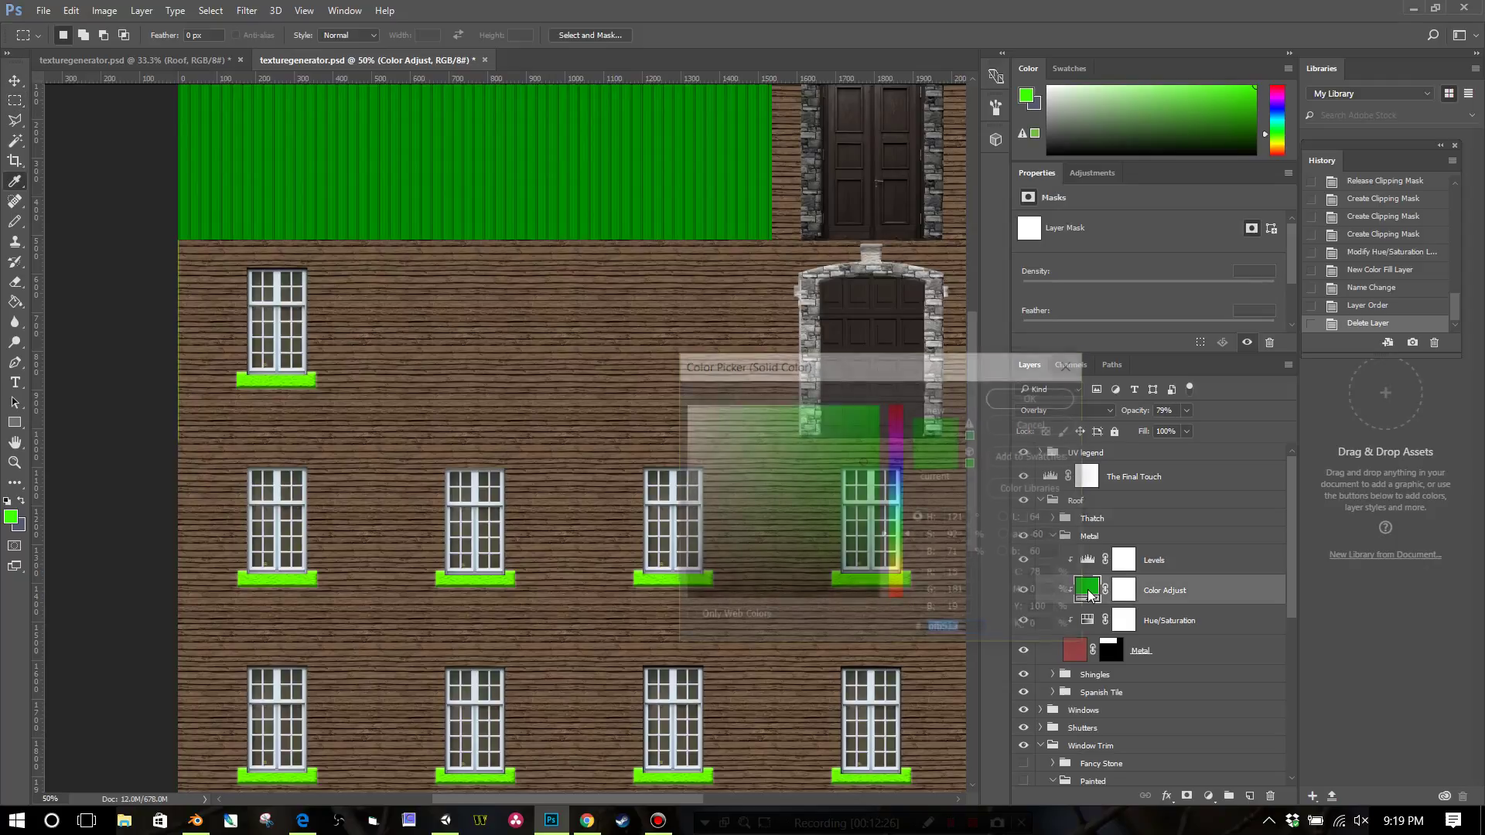
{"action": "left_click", "coordinate": [964, 631]}
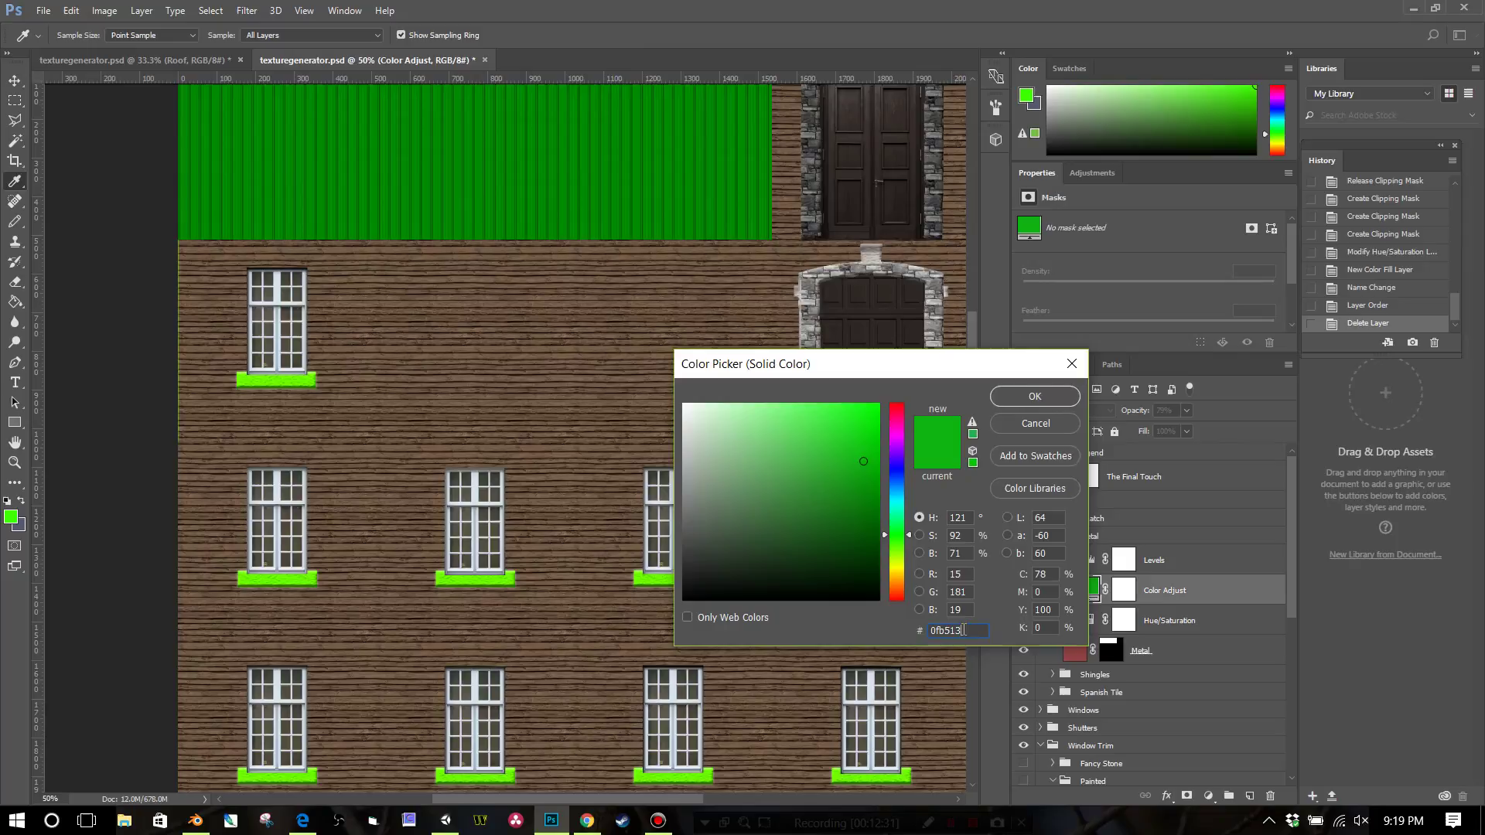
{"action": "double_click", "coordinate": [940, 630]}
{"action": "left_click", "coordinate": [1034, 427]}
Set the window sills' Color Adjust fill colour to 0fb513.
{"action": "scroll", "coordinate": [1130, 612], "scroll_direction": "down", "scroll_amount": 5}
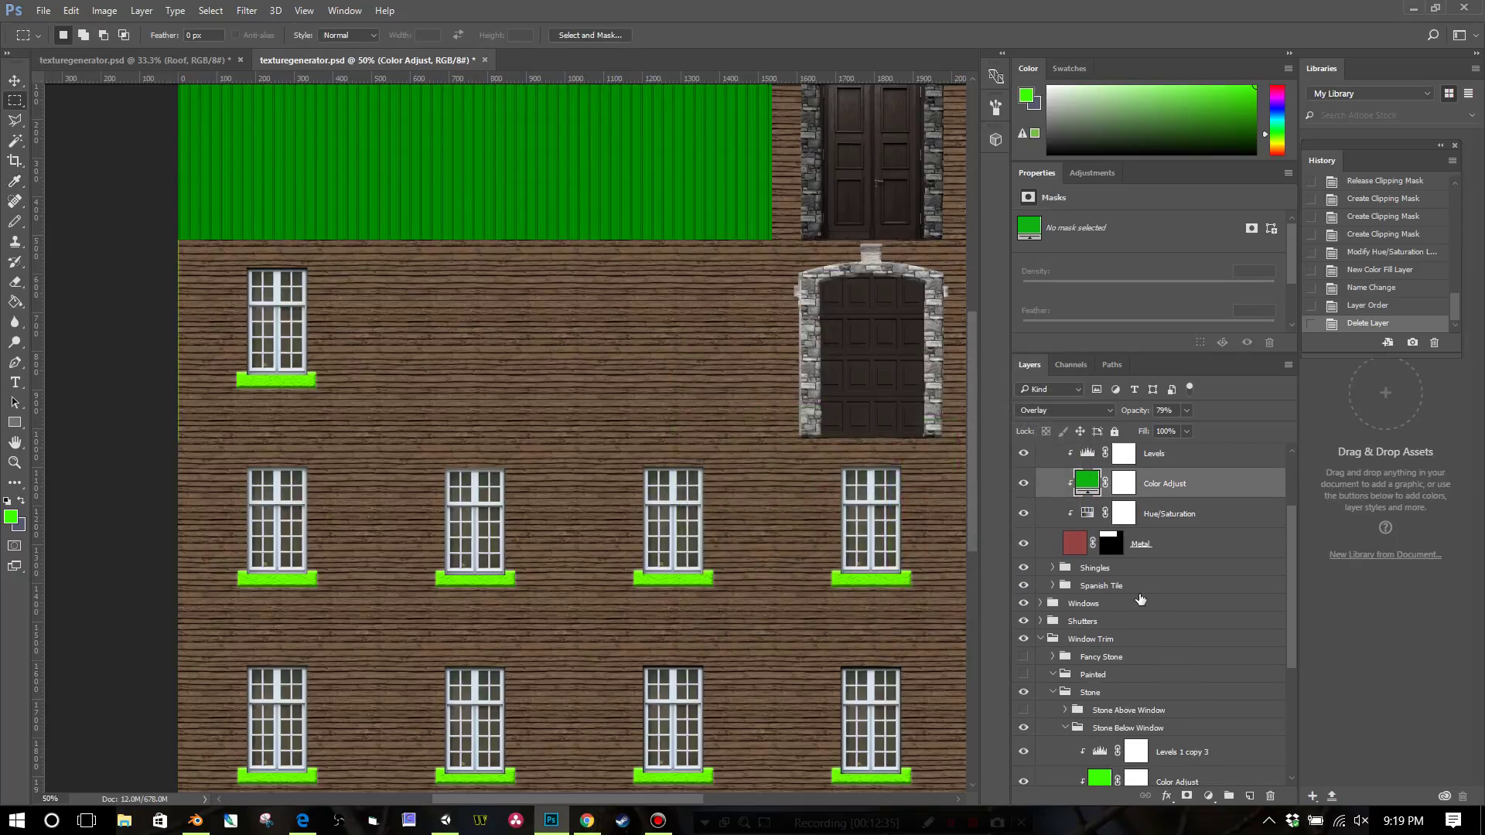
{"action": "double_click", "coordinate": [1102, 639]}
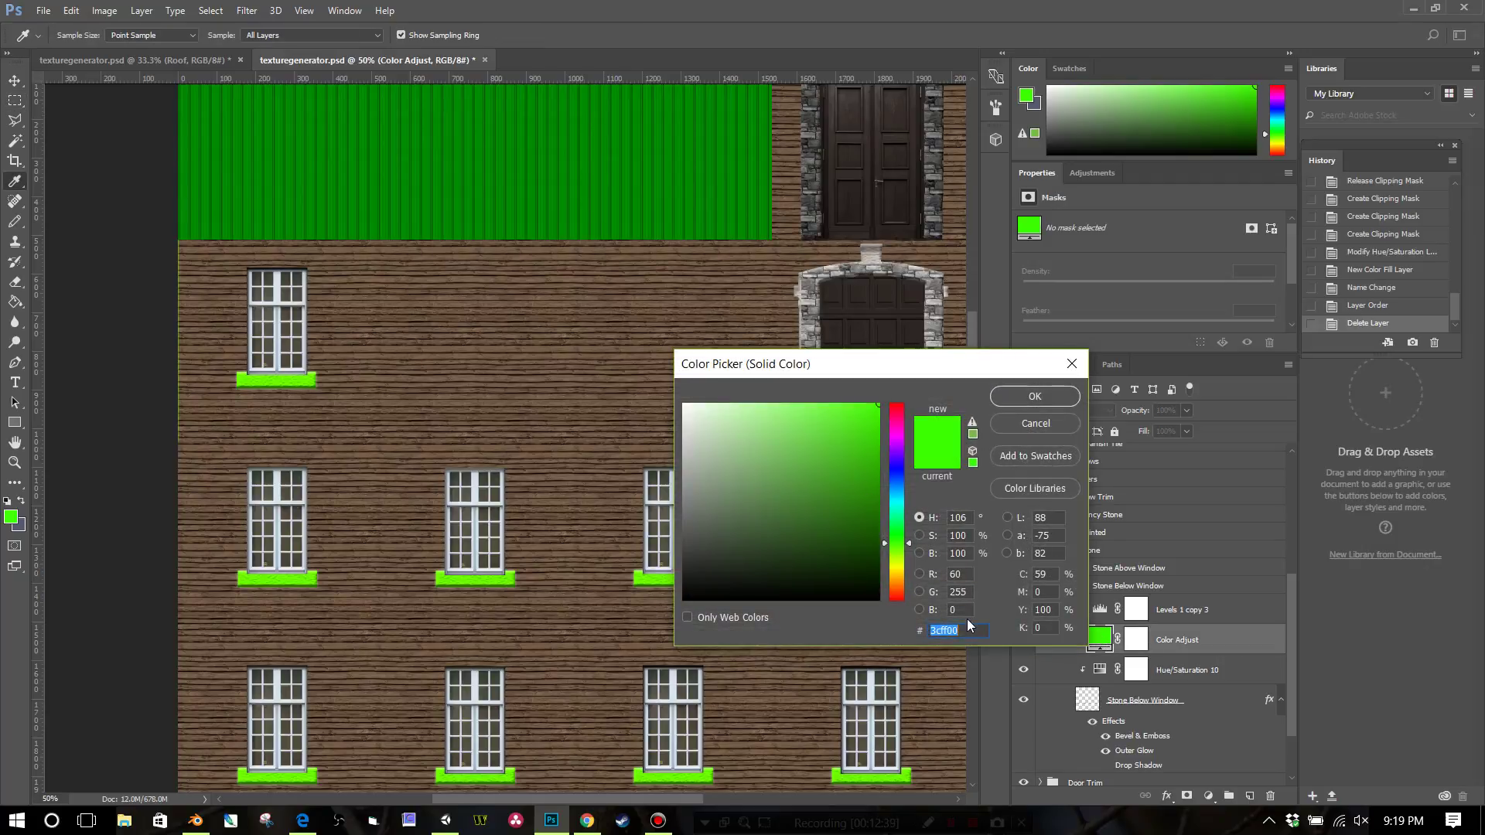
{"action": "type", "text": "0fb513"}
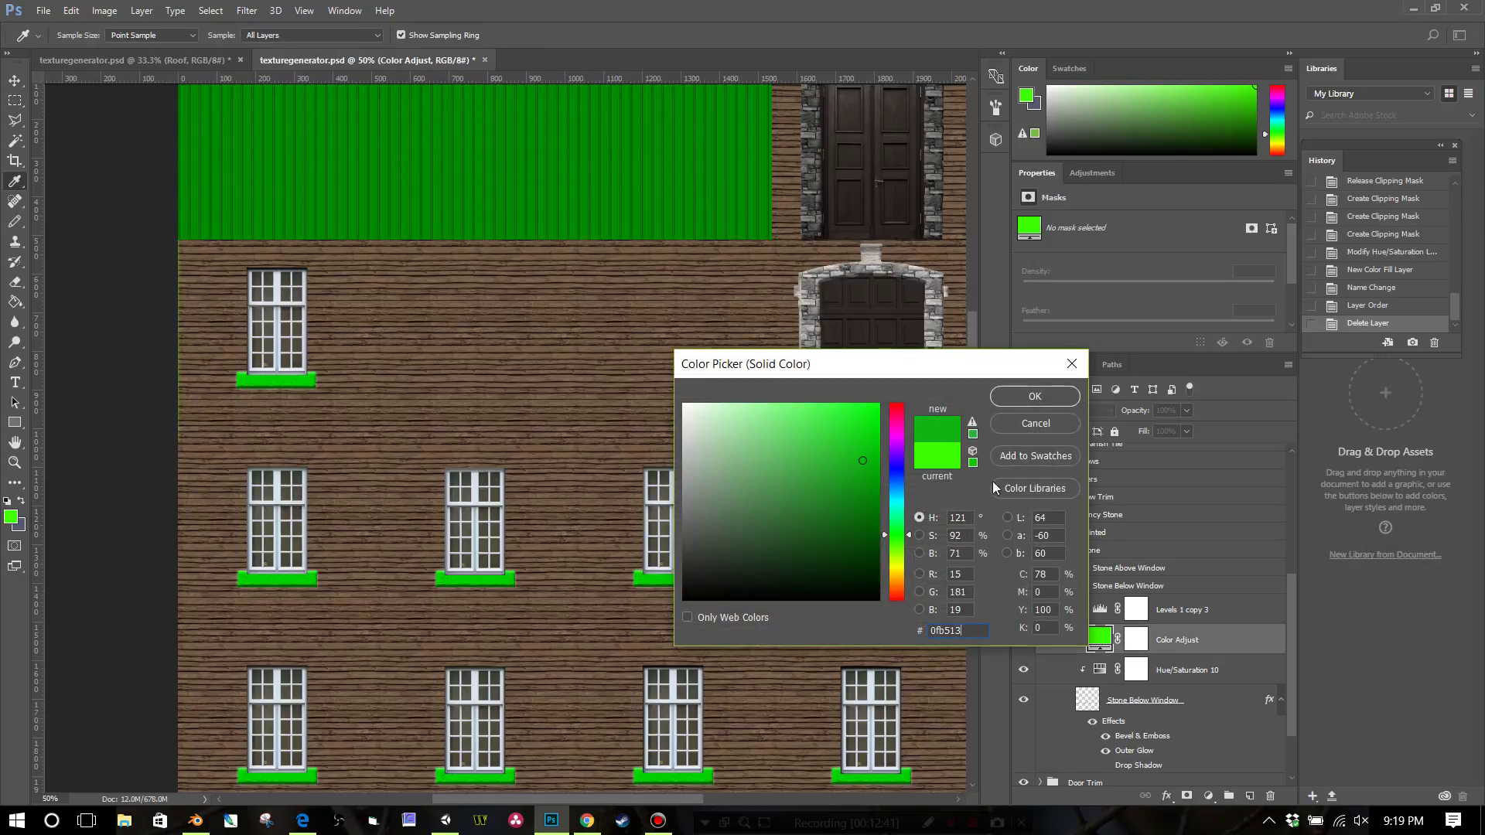
{"action": "left_click", "coordinate": [1020, 398]}
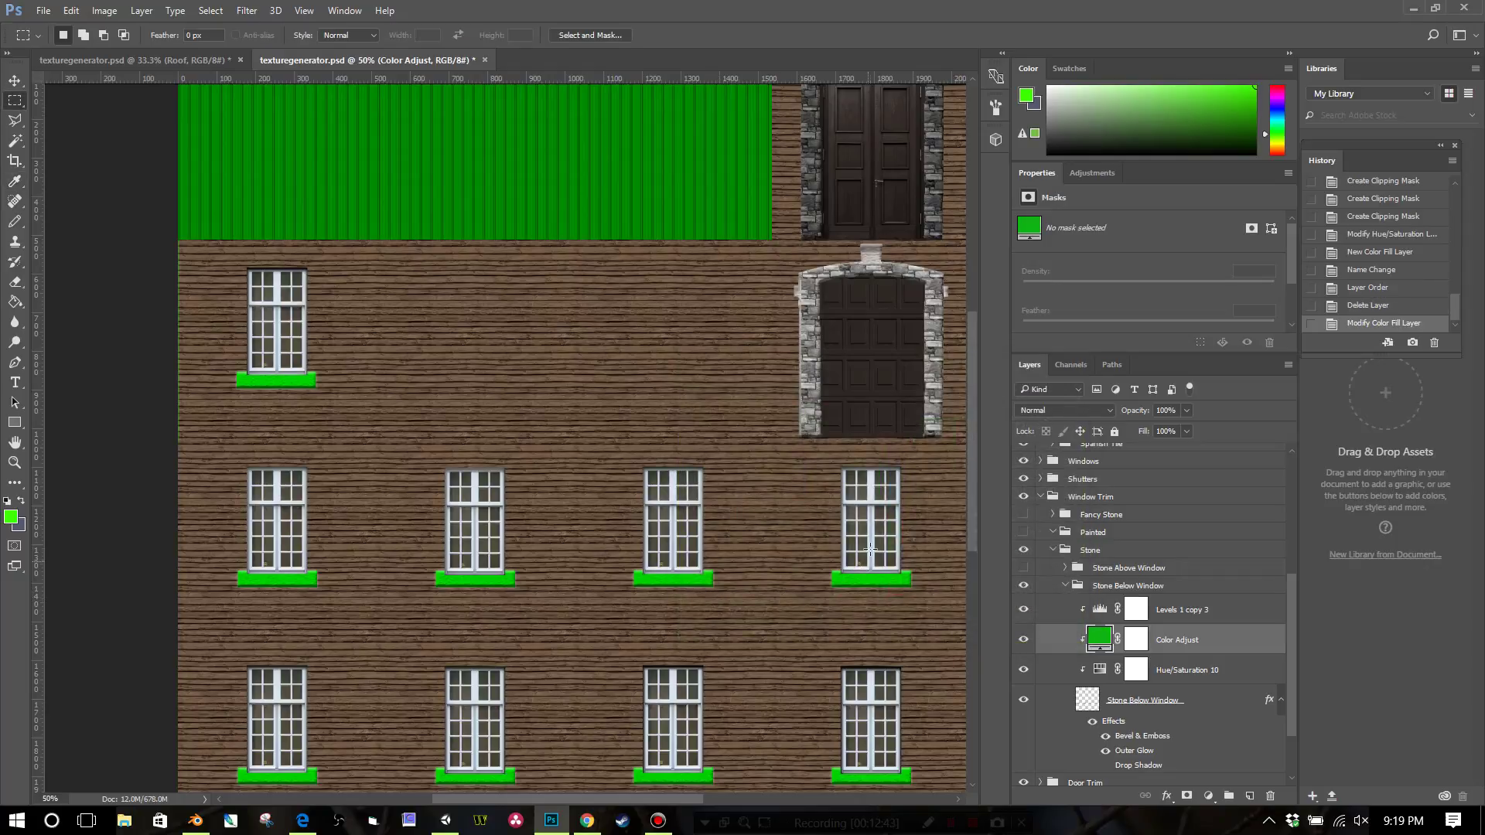
Collapse the Stone Below Window, Stone, Window Trim and Roof layer groups.
{"action": "scroll", "coordinate": [870, 549], "scroll_direction": "up", "scroll_amount": 5}
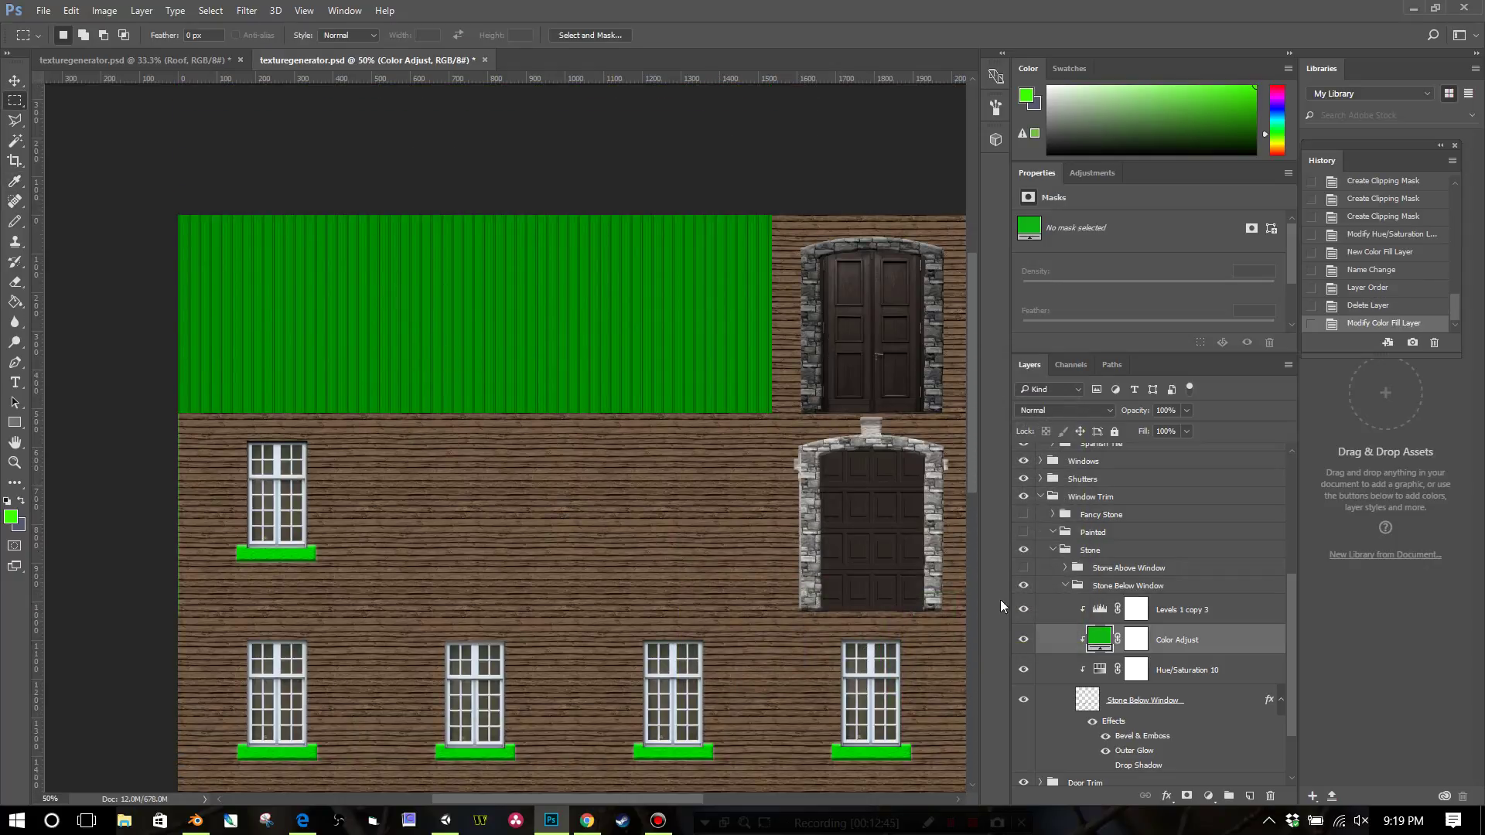
{"action": "left_click", "coordinate": [1065, 586]}
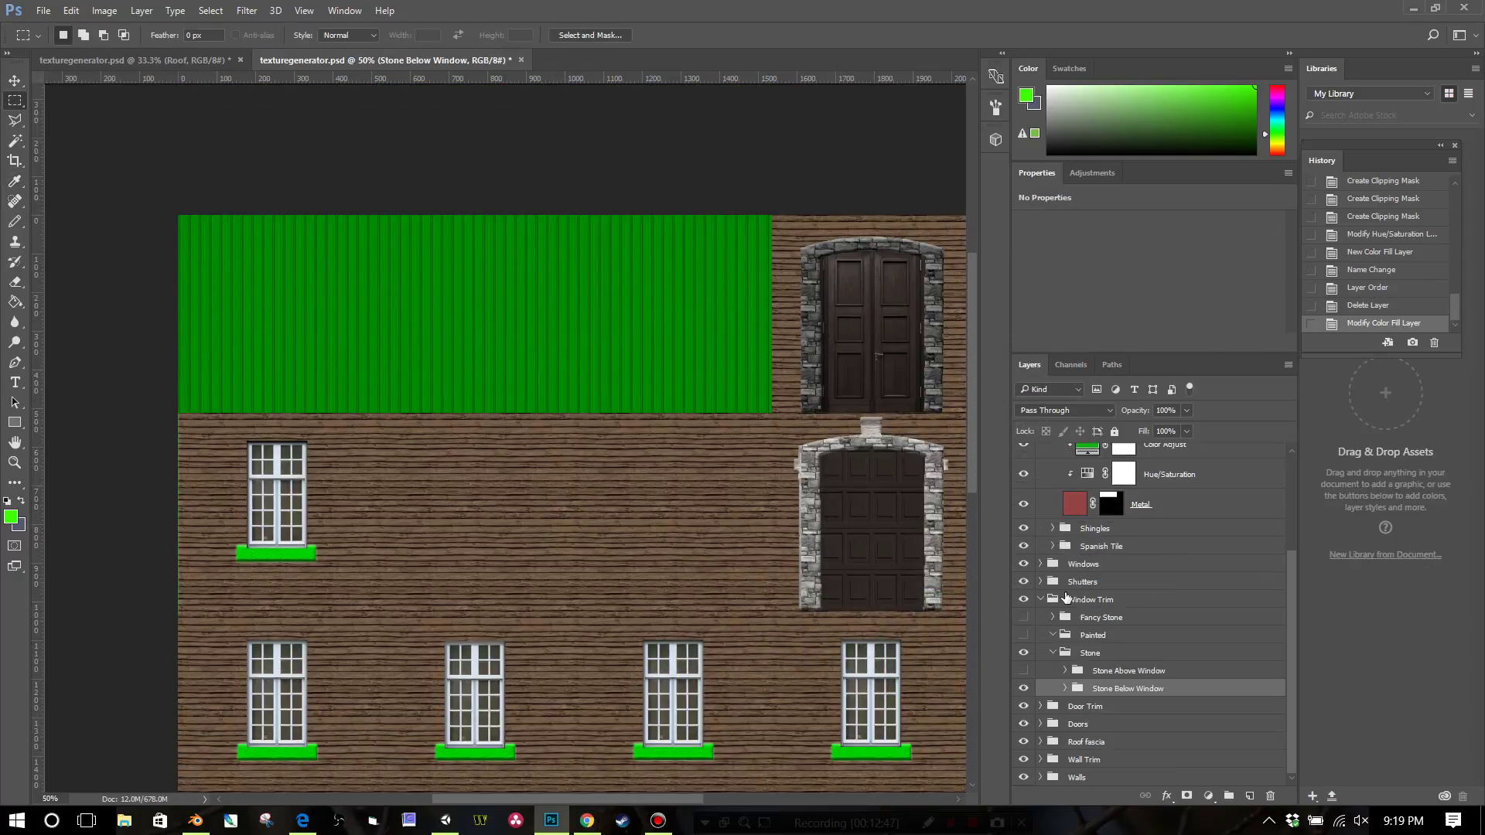
{"action": "left_click", "coordinate": [1056, 655]}
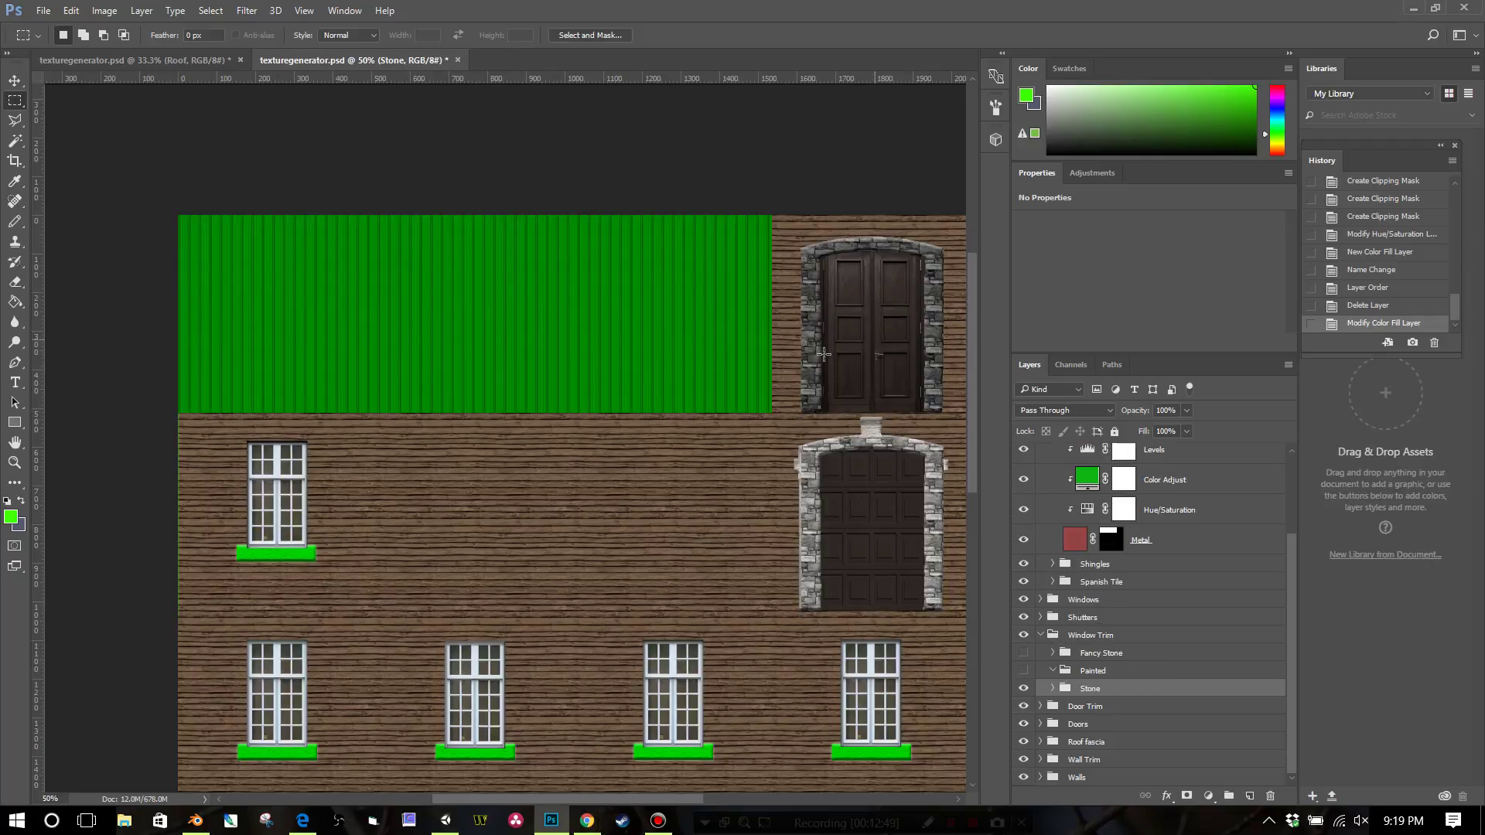
{"action": "left_click", "coordinate": [1040, 635]}
{"action": "scroll", "coordinate": [1051, 615], "scroll_direction": "up", "scroll_amount": 1}
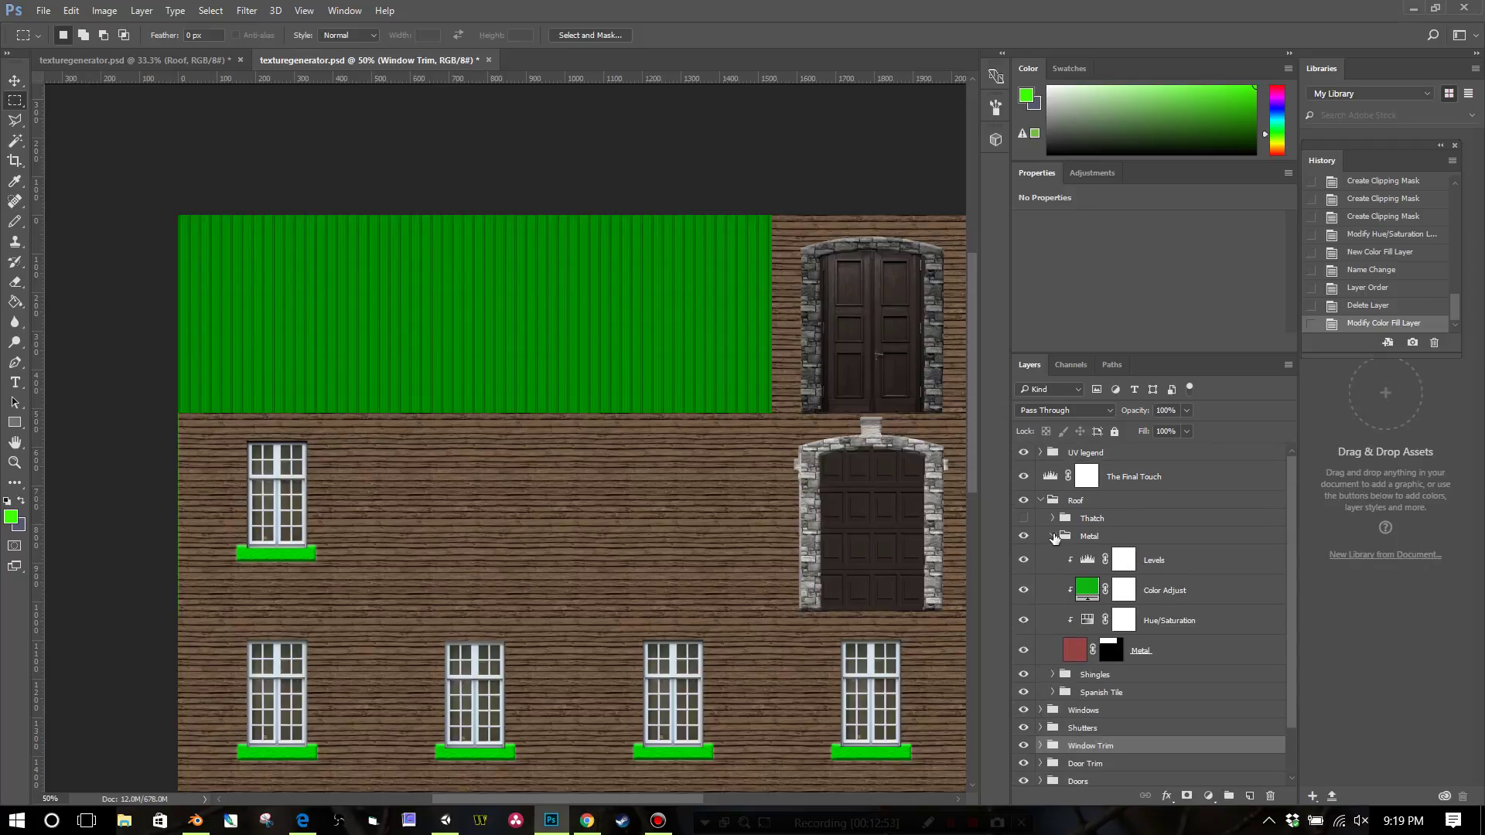
{"action": "left_click", "coordinate": [1040, 500]}
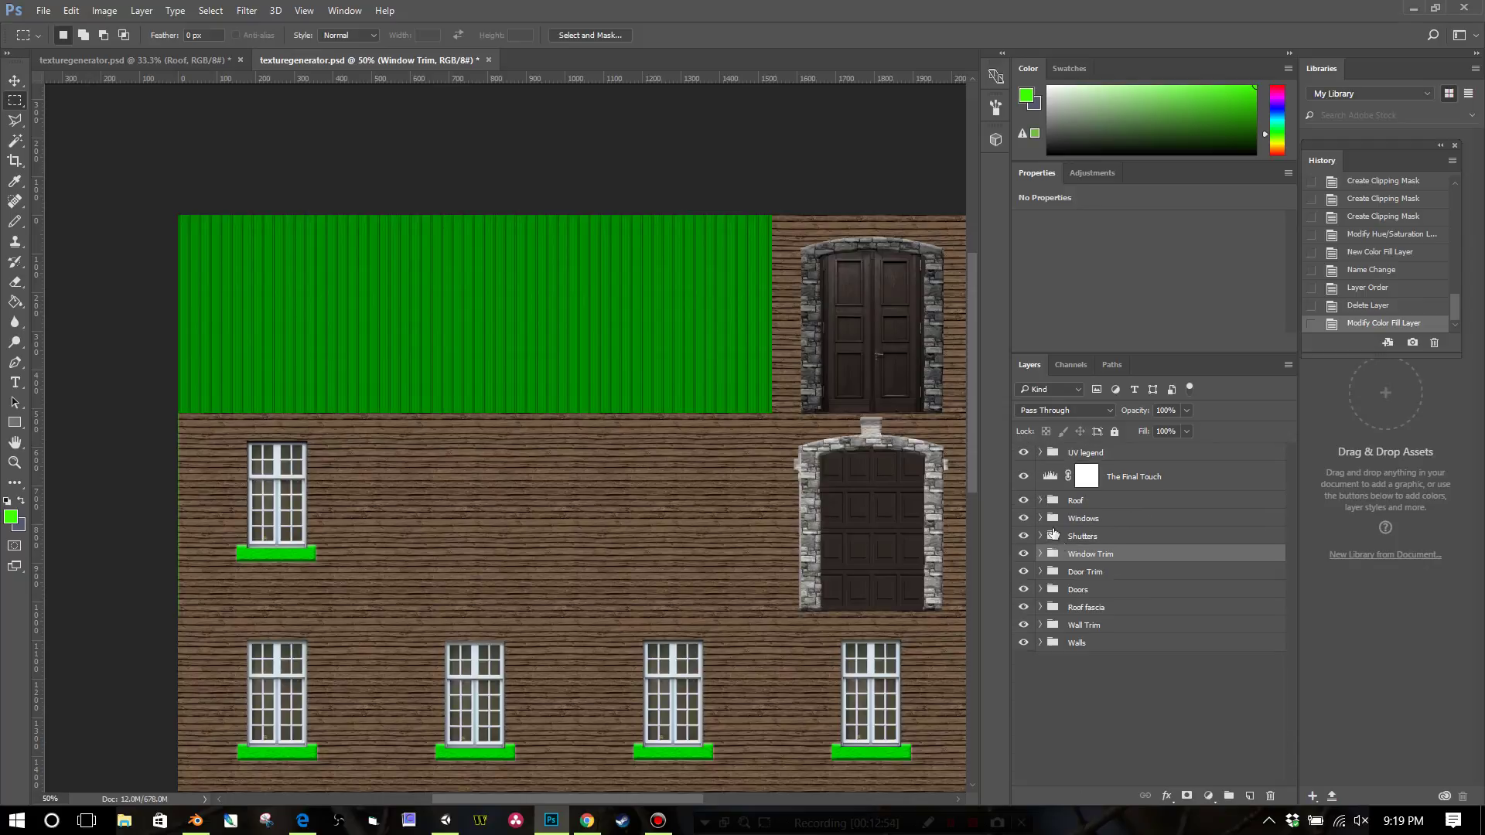
Hide the Front Door Trim and Rear Door Trim layers, then narrow the panel dock.
{"action": "left_click", "coordinate": [1040, 572]}
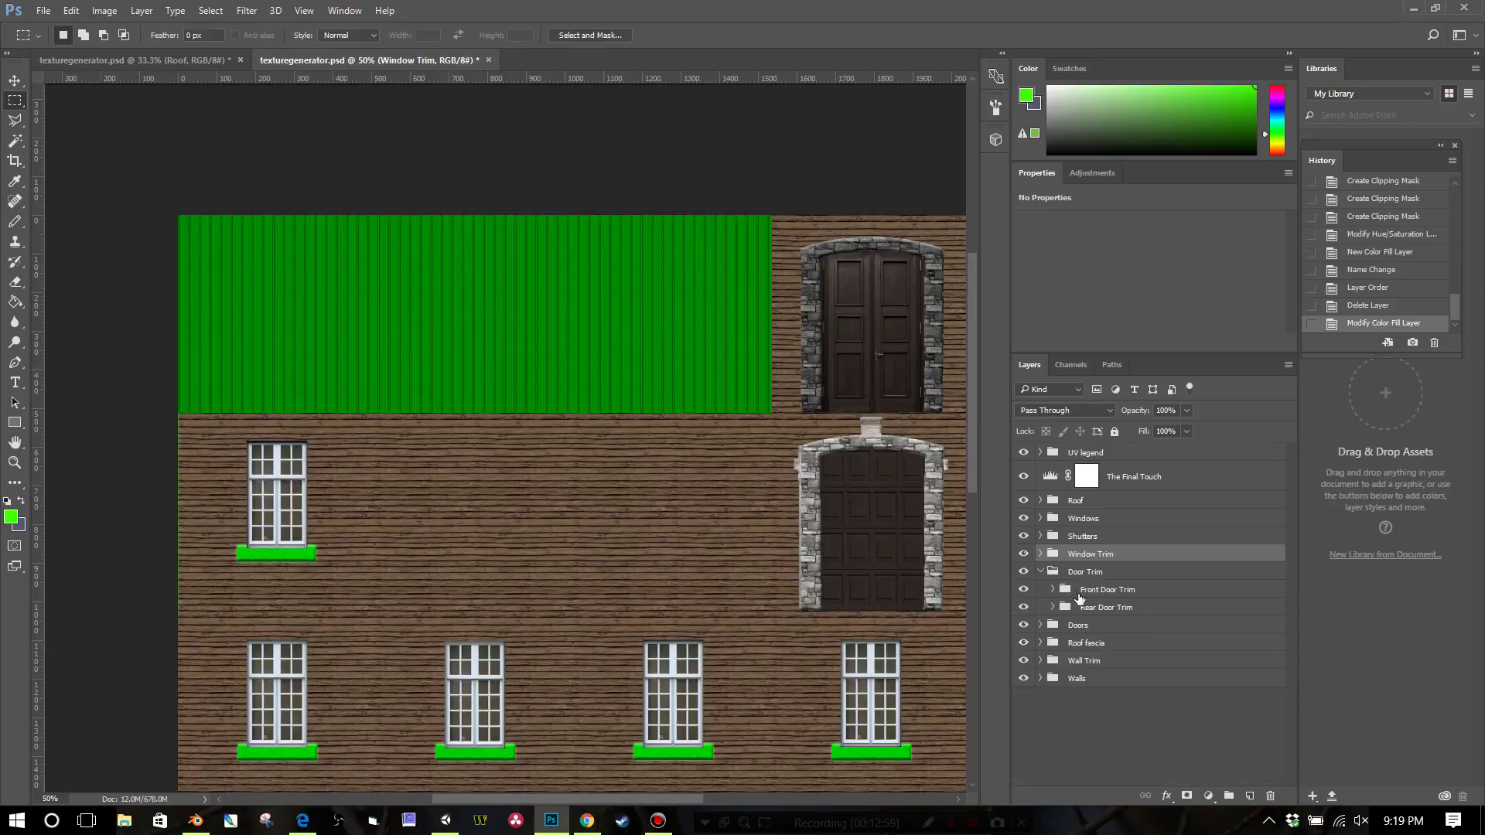
{"action": "left_click", "coordinate": [1053, 591]}
{"action": "left_click", "coordinate": [1025, 591]}
{"action": "left_click", "coordinate": [1025, 608]}
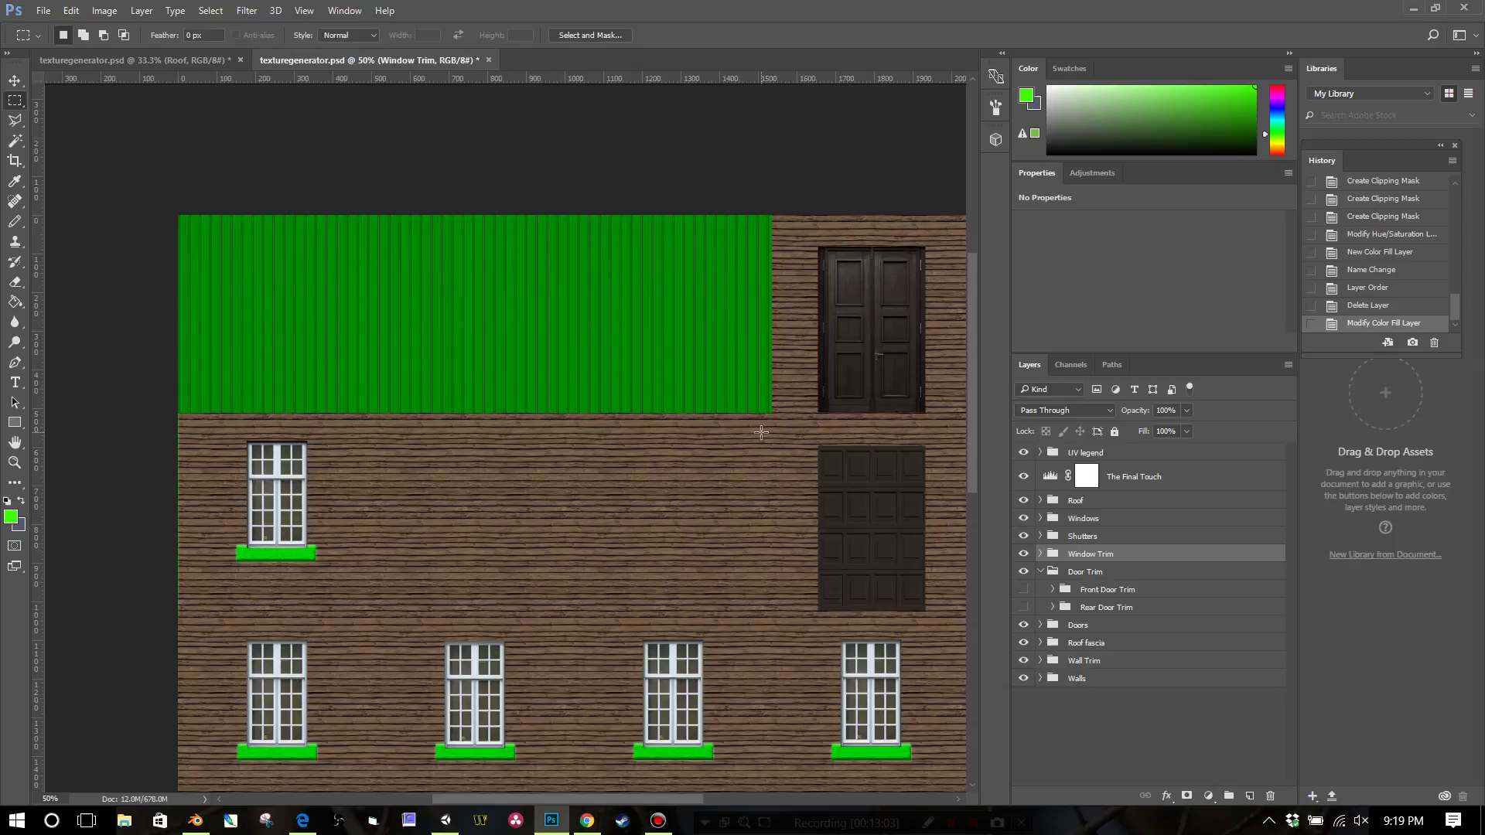
{"action": "scroll", "coordinate": [762, 456], "scroll_direction": "down", "scroll_amount": 5}
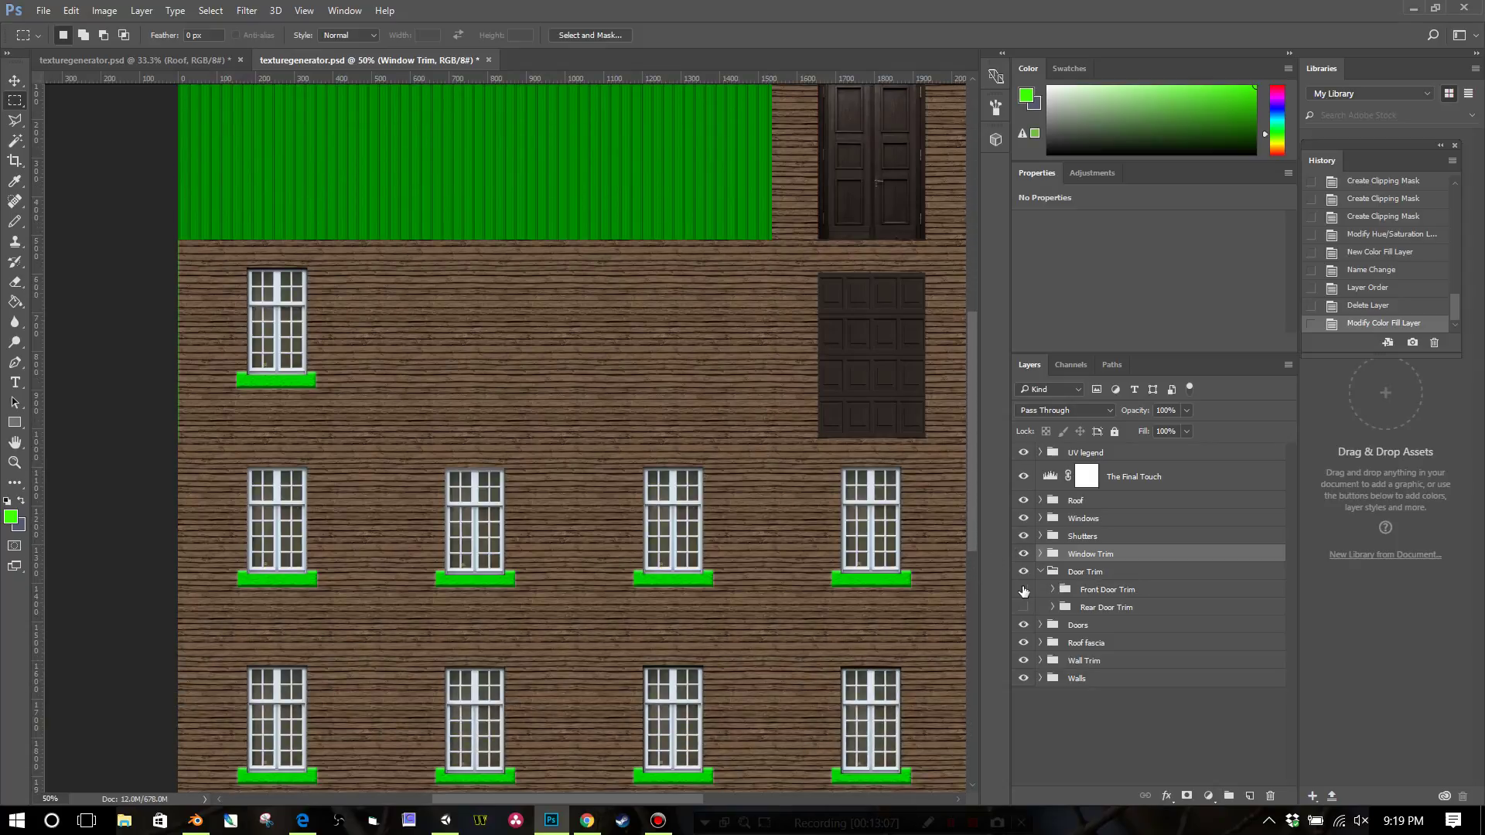
{"action": "left_click_drag", "start_coordinate": [1011, 589], "coordinate": [1160, 590]}
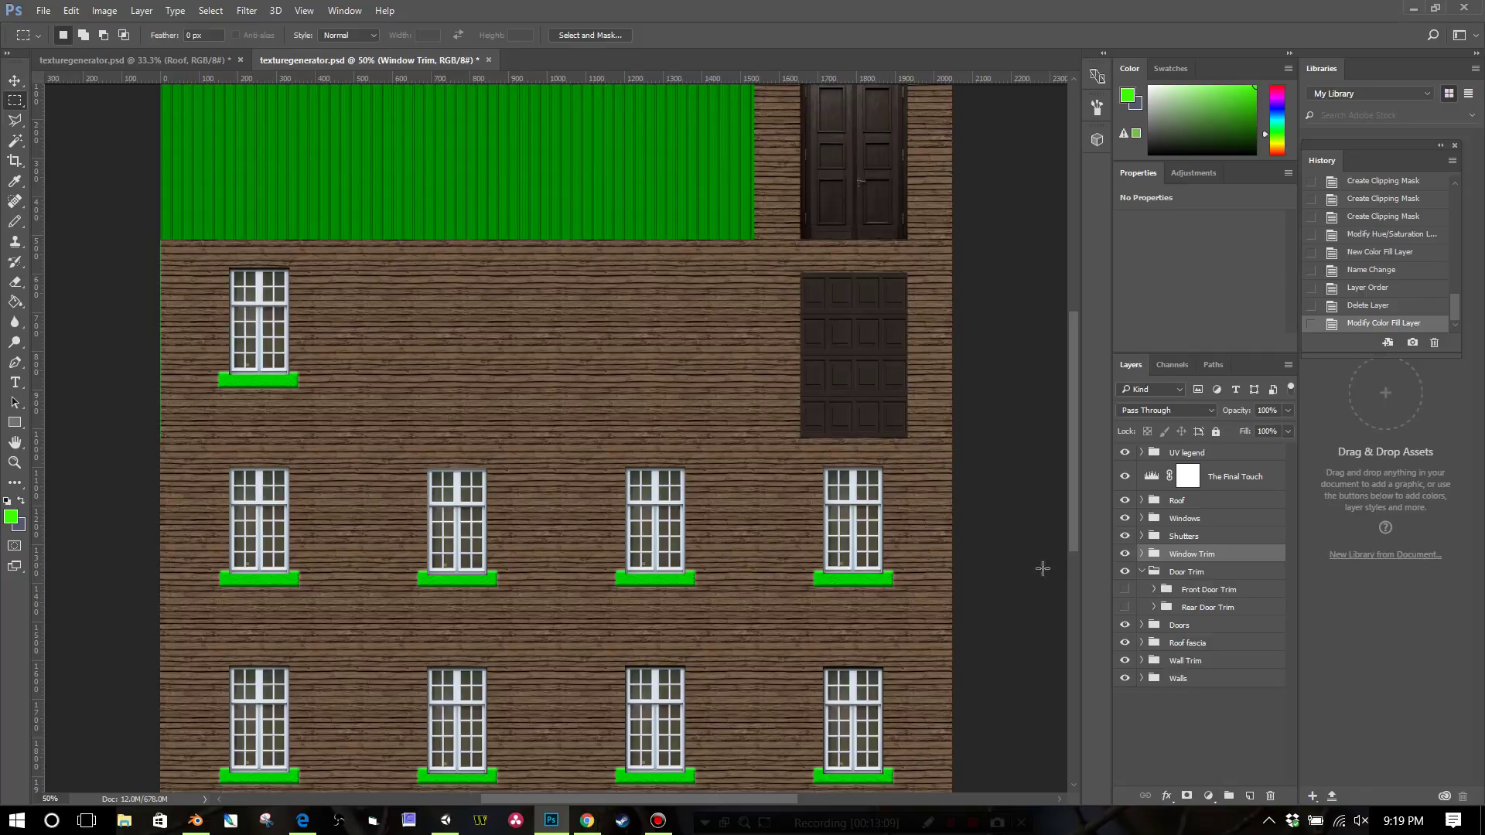
{"action": "scroll", "coordinate": [994, 547], "scroll_direction": "up", "scroll_amount": 4}
{"action": "scroll", "coordinate": [995, 546], "scroll_direction": "down", "scroll_amount": 5}
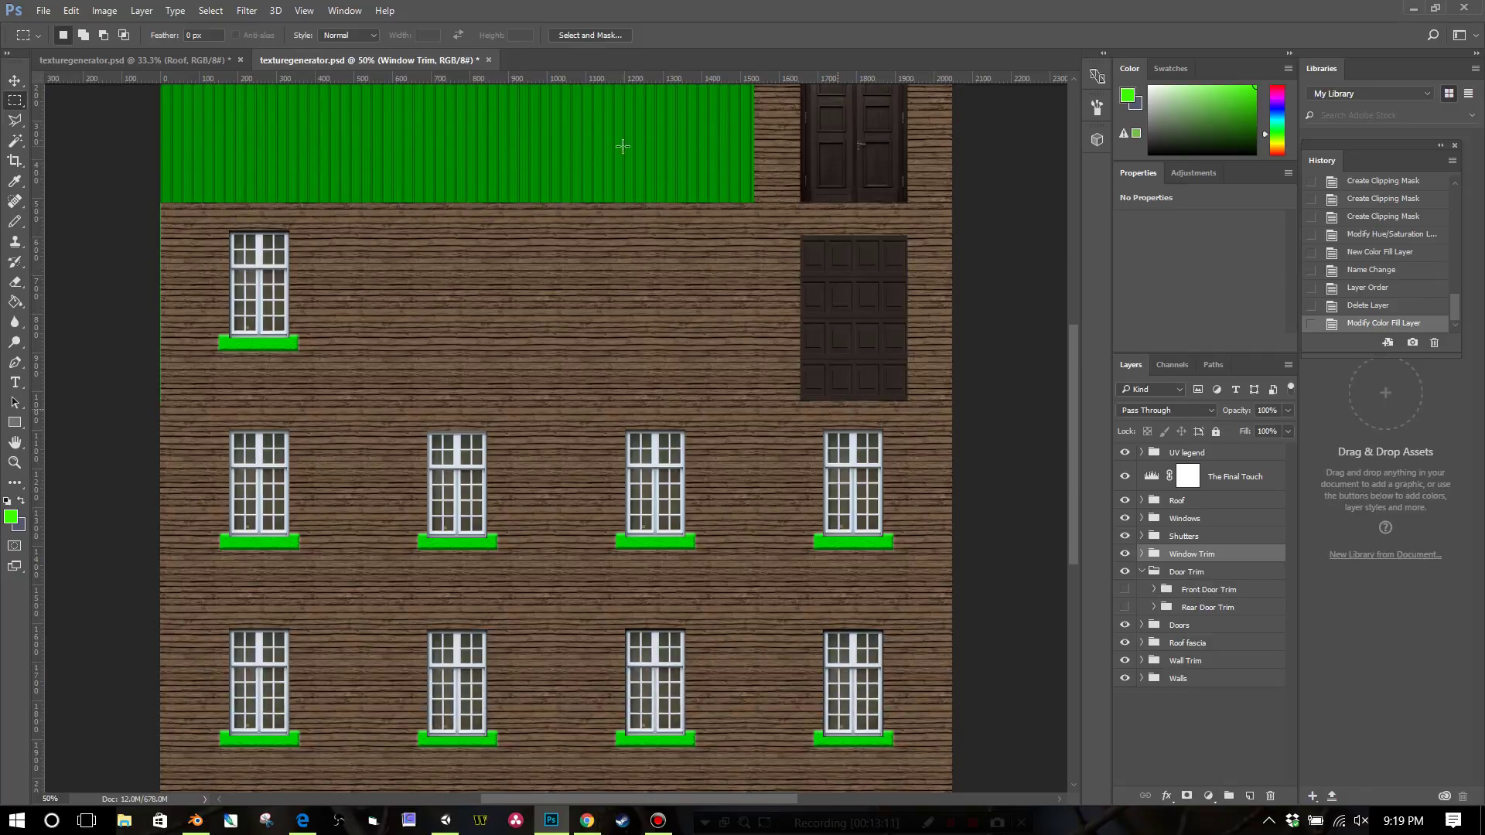
Start Save As and browse to Unity Storage Closet > Blender Files > Home Building Pack > PSDs.
{"action": "left_click", "coordinate": [44, 10]}
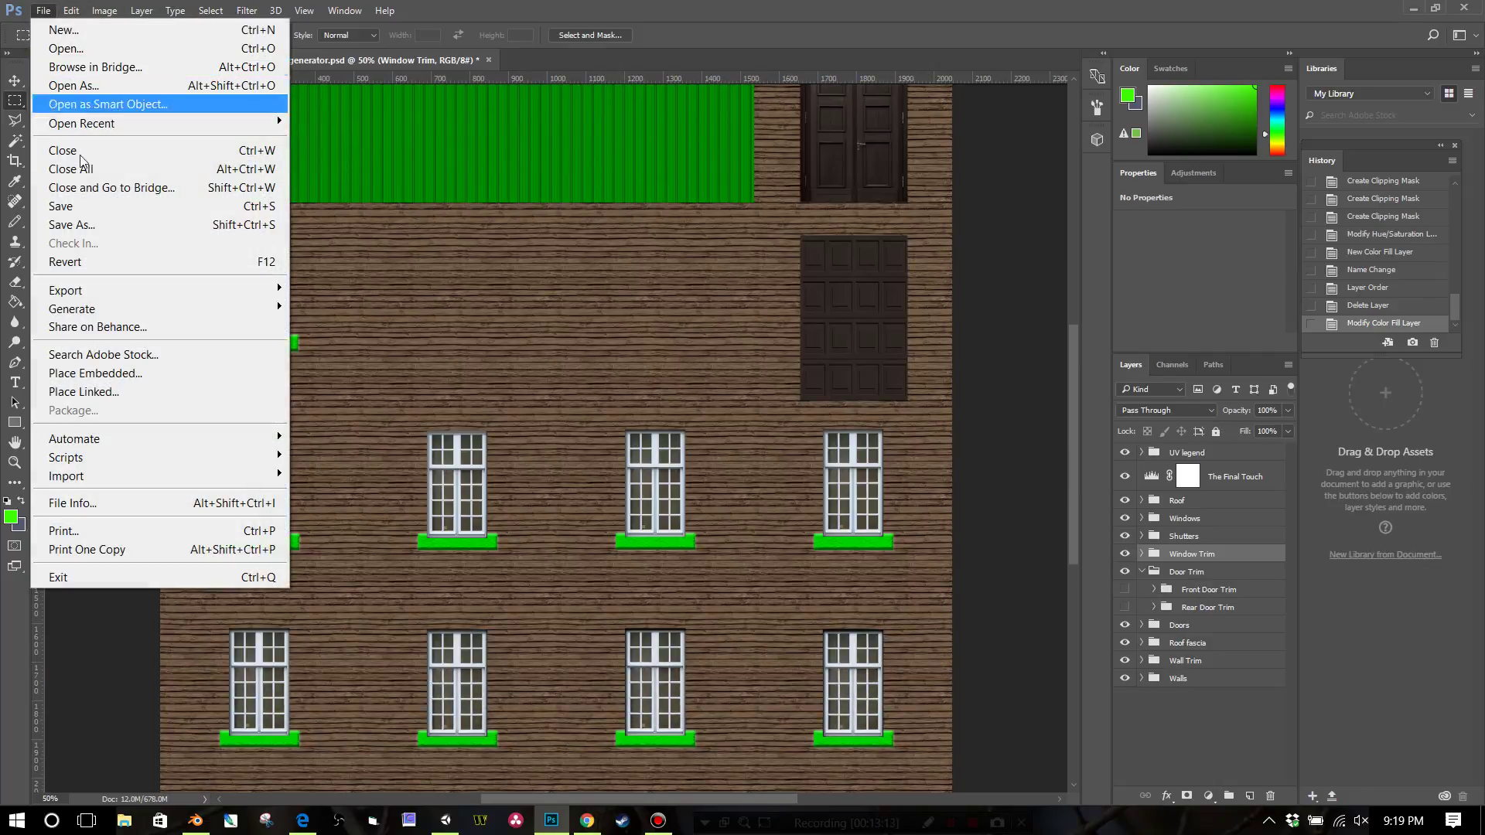
{"action": "left_click", "coordinate": [99, 228]}
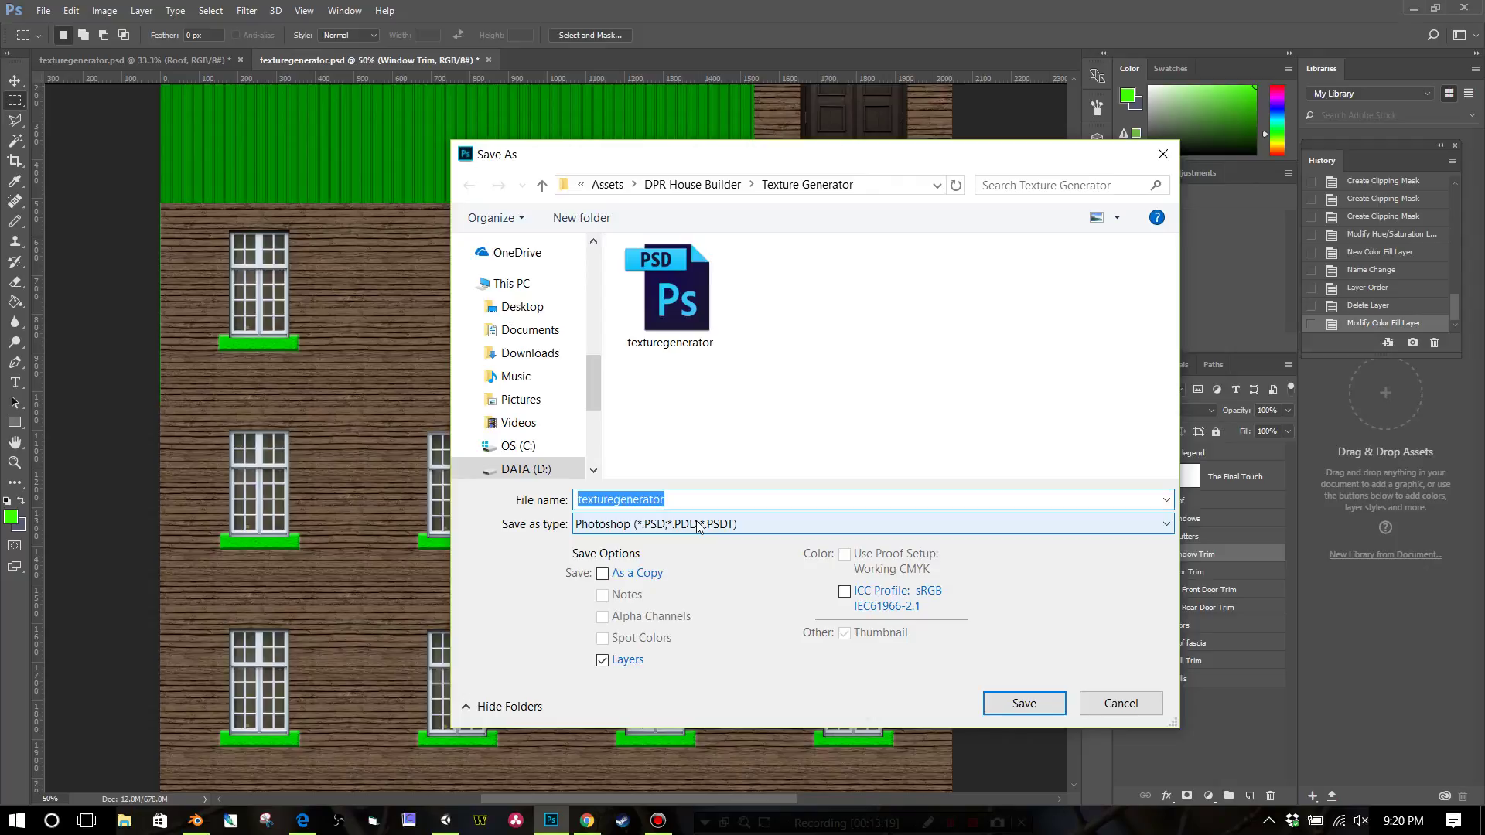
{"action": "left_click", "coordinate": [696, 527]}
{"action": "left_click", "coordinate": [740, 178]}
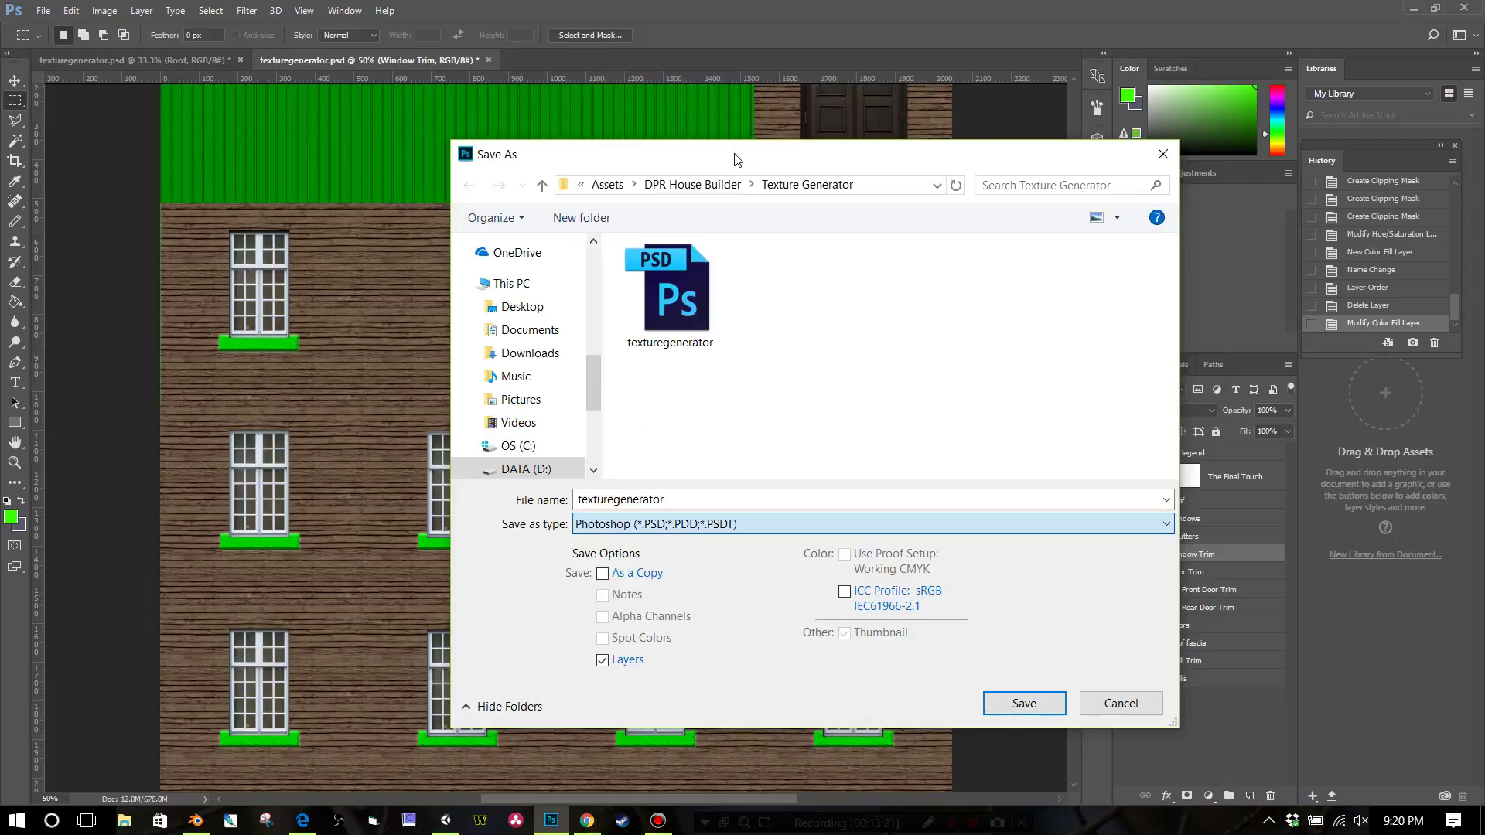
{"action": "scroll", "coordinate": [549, 327], "scroll_direction": "up", "scroll_amount": 8}
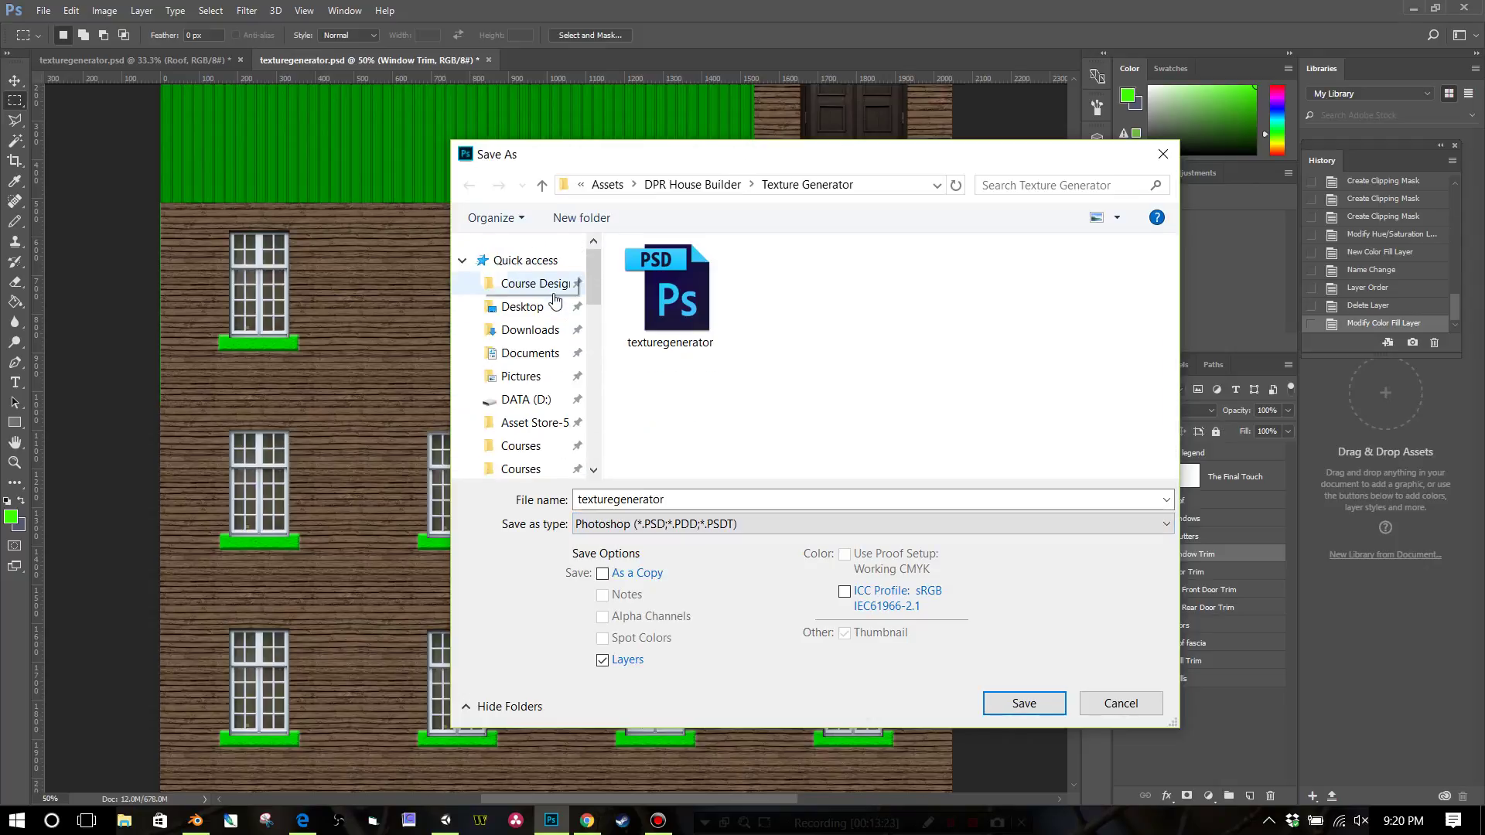
{"action": "left_click", "coordinate": [556, 290]}
{"action": "scroll", "coordinate": [688, 372], "scroll_direction": "down", "scroll_amount": 1}
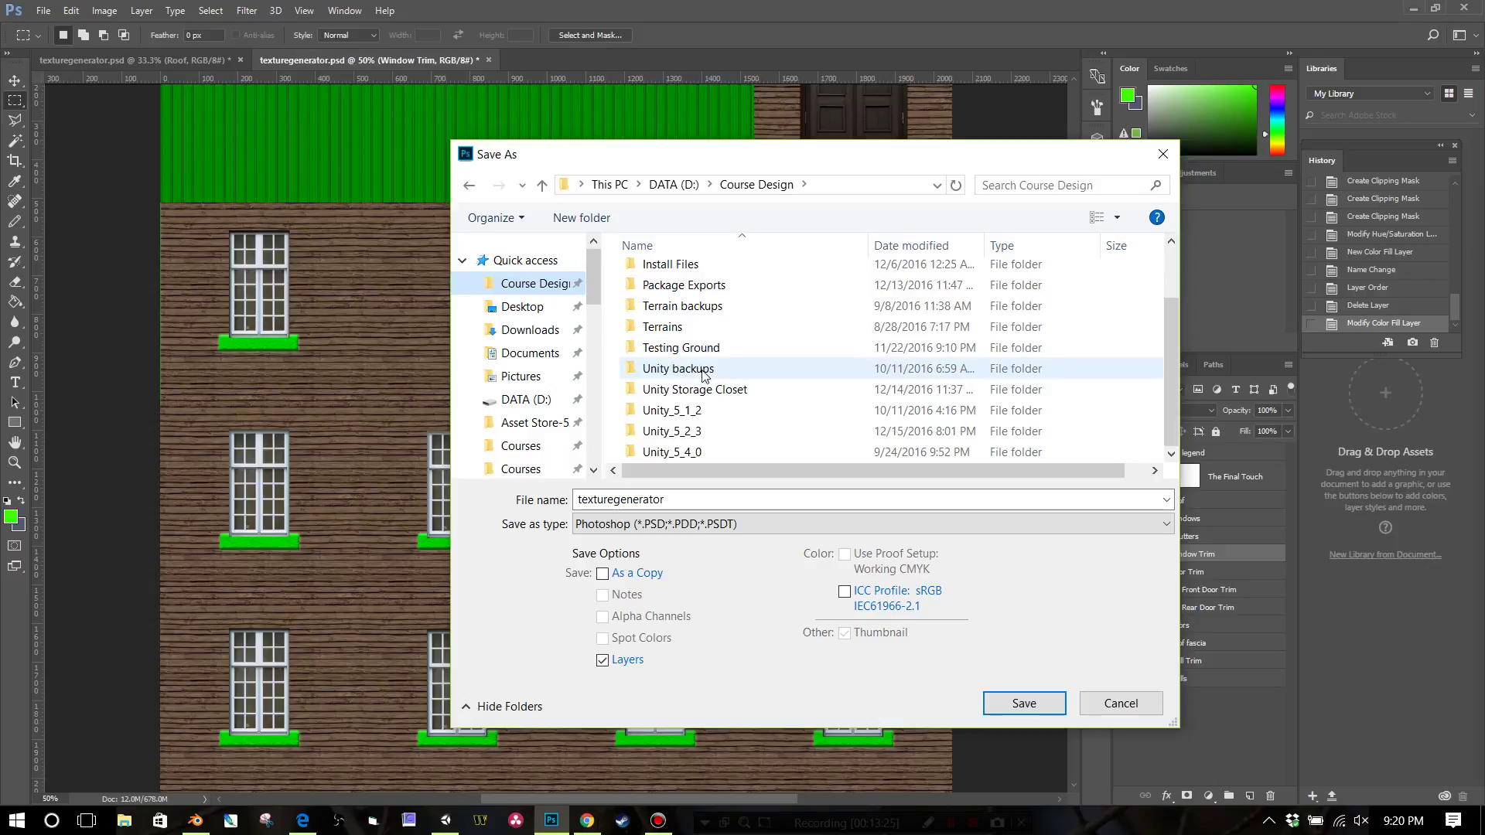
{"action": "double_click", "coordinate": [684, 390]}
{"action": "double_click", "coordinate": [697, 276]}
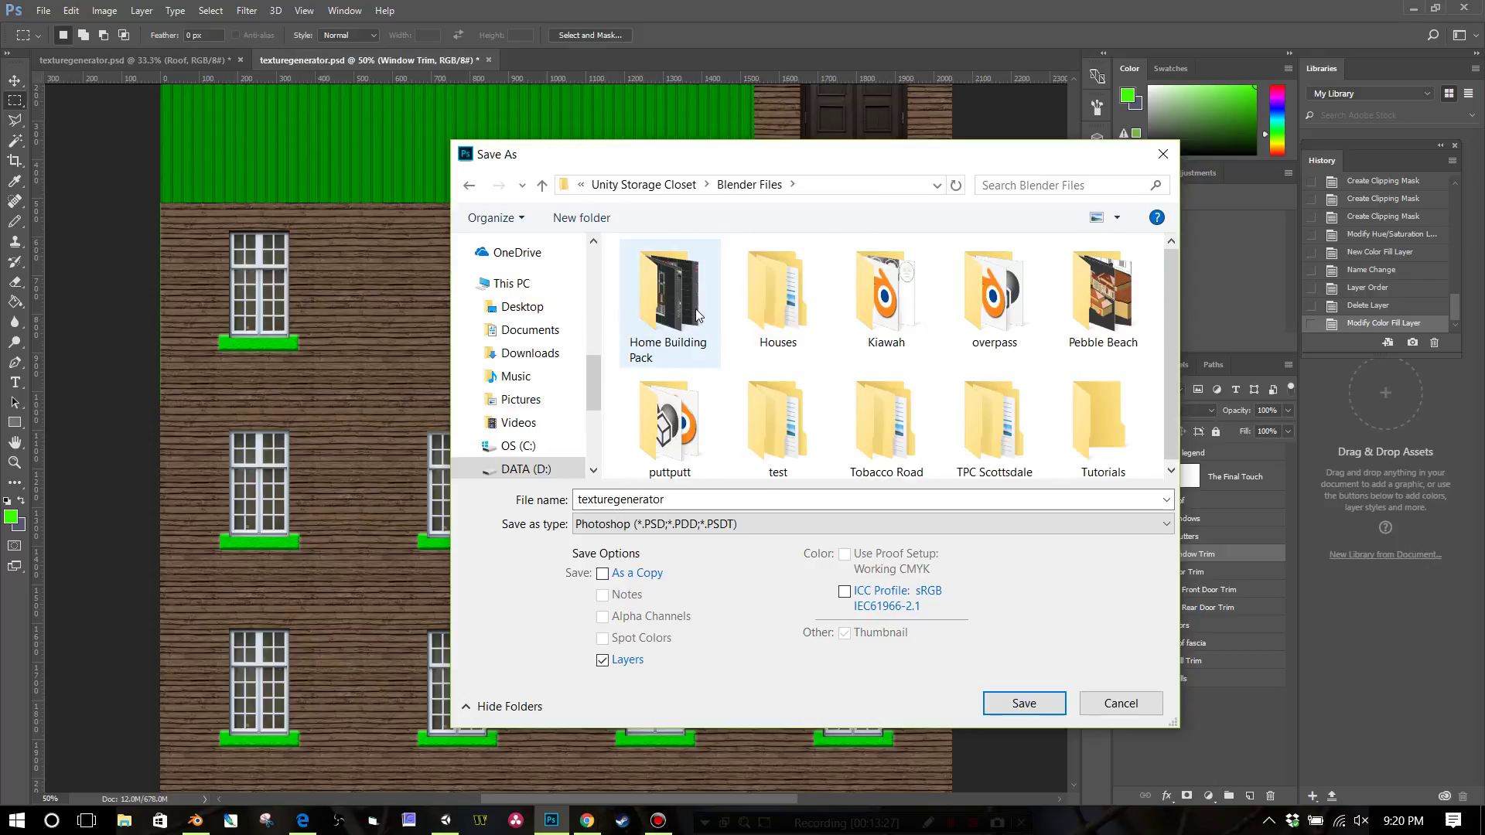
{"action": "double_click", "coordinate": [696, 315]}
{"action": "double_click", "coordinate": [800, 325]}
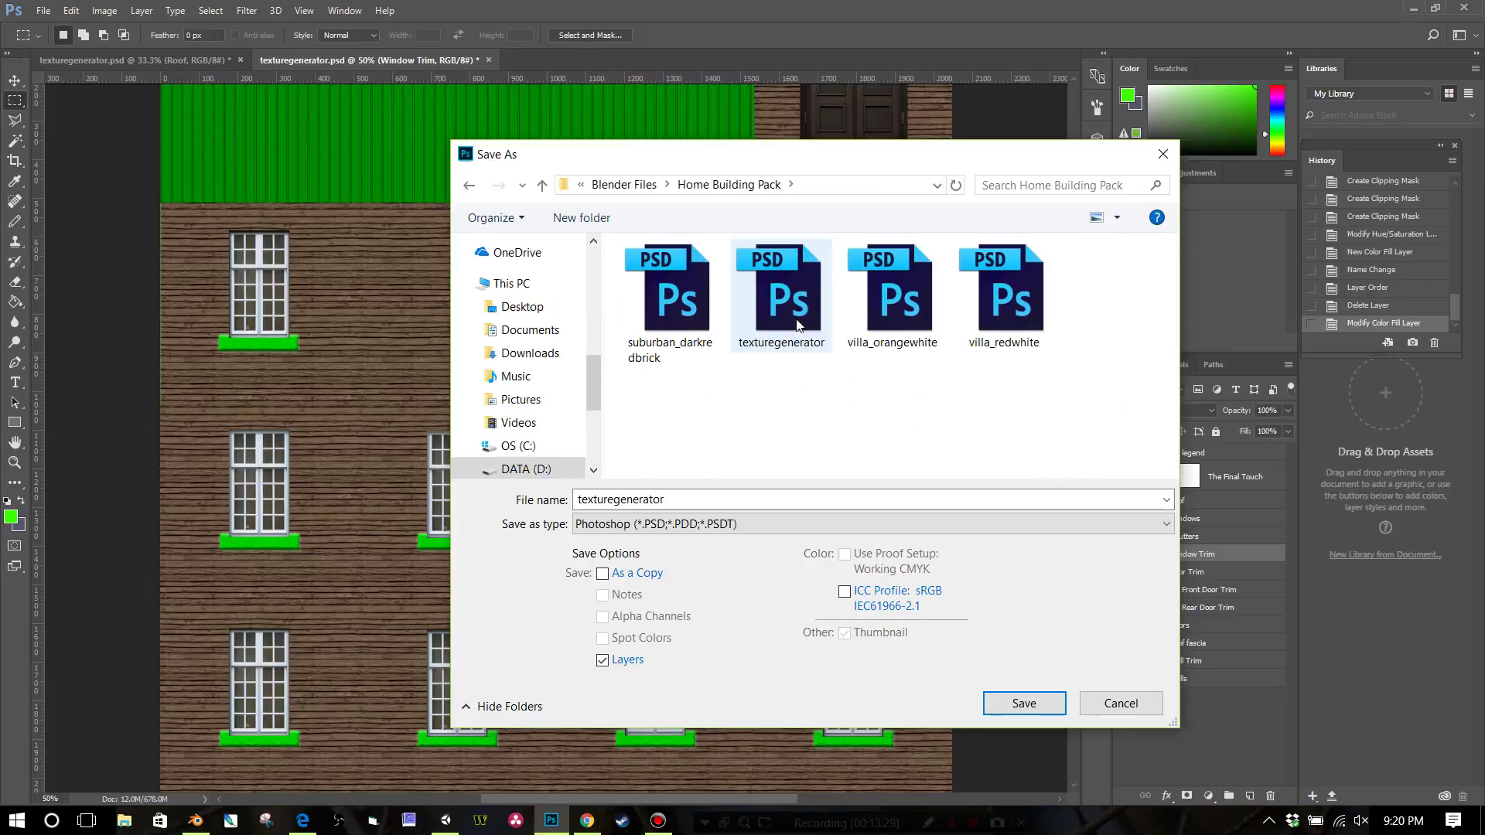
Save the texture as a PNG named test, accepting the PNG options.
{"action": "left_click", "coordinate": [719, 525]}
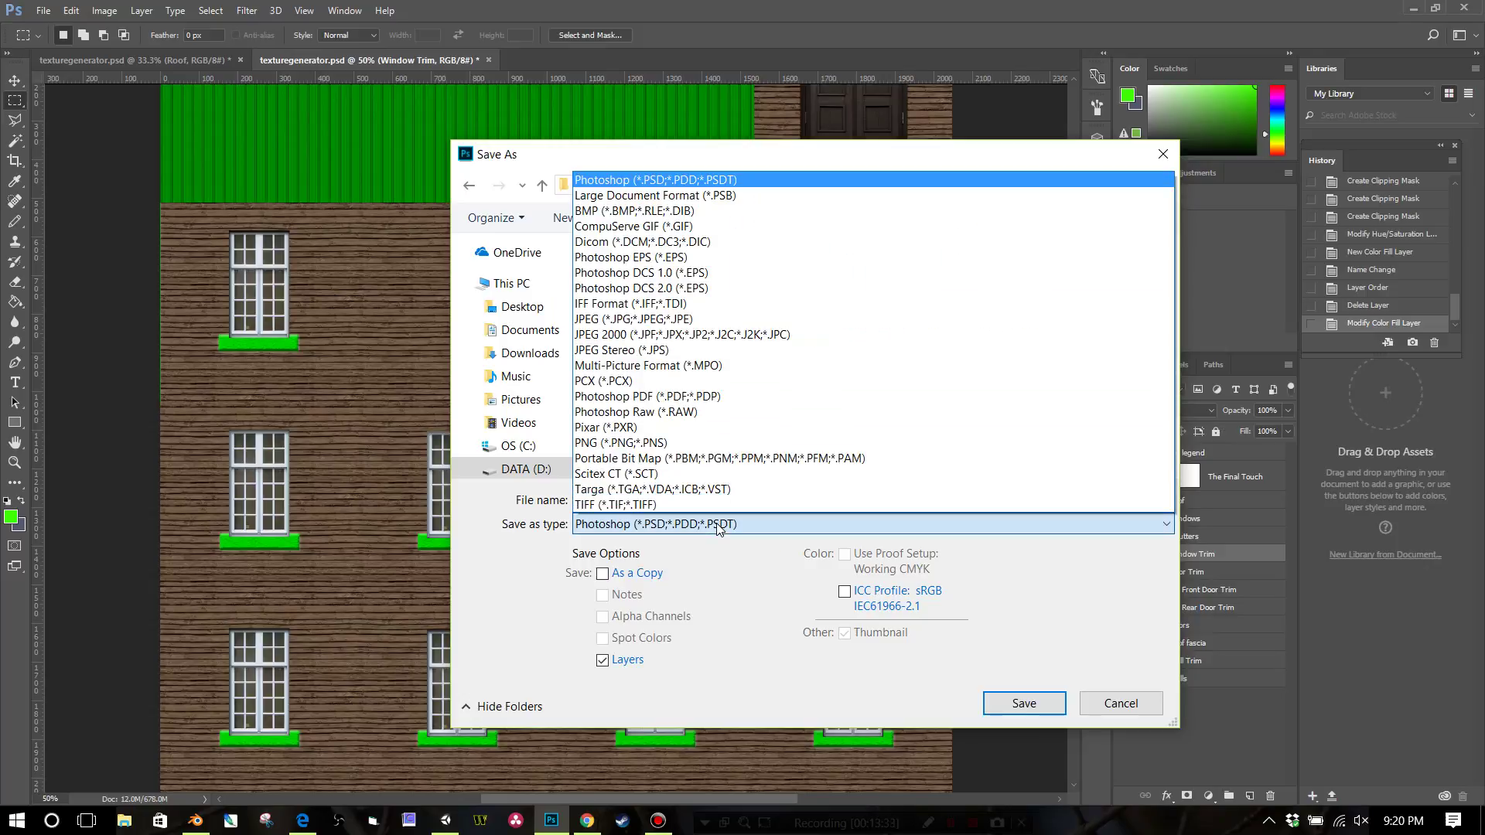
{"action": "left_click", "coordinate": [707, 442]}
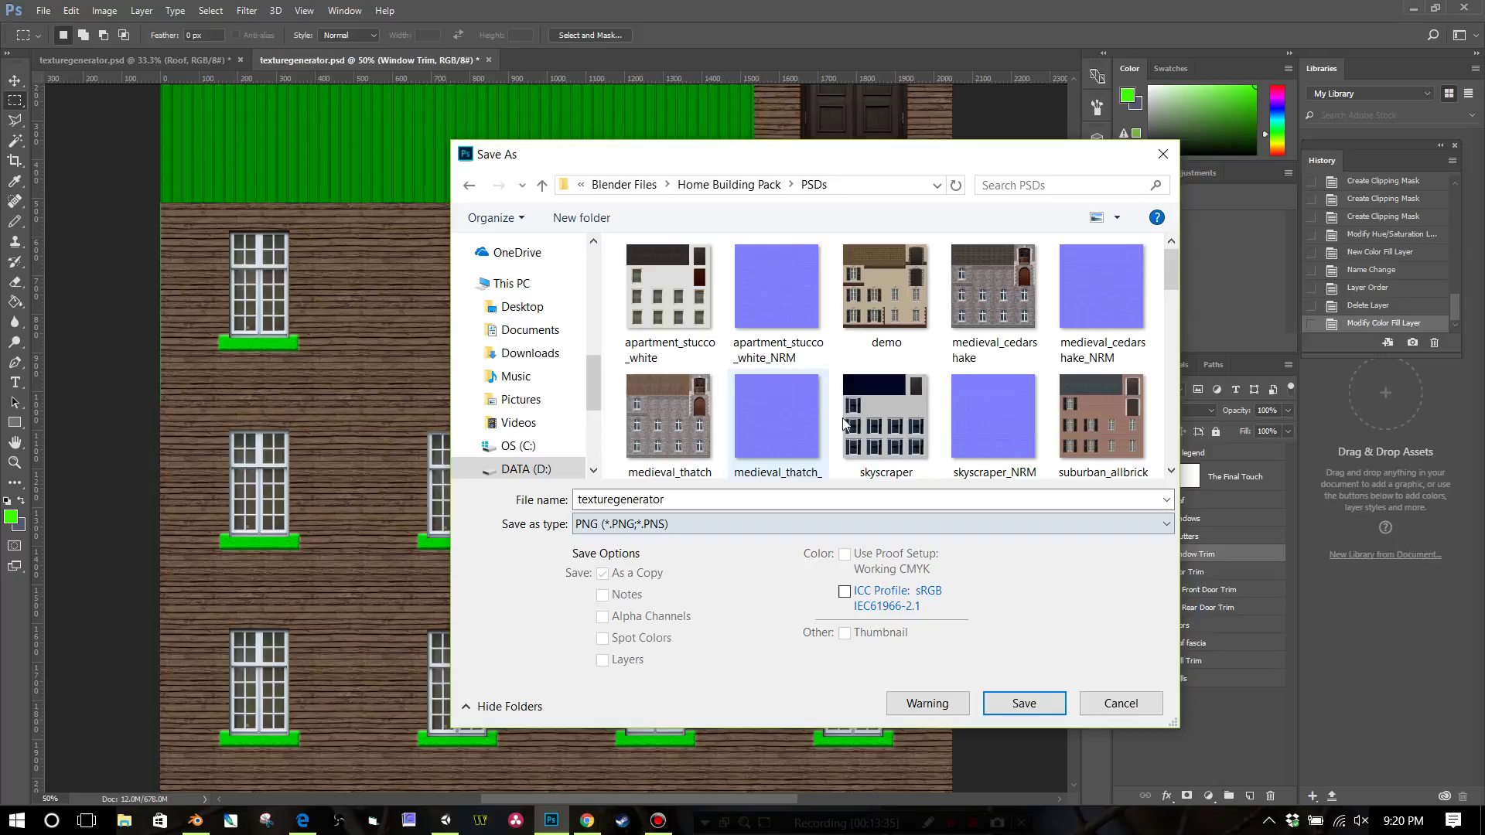
{"action": "scroll", "coordinate": [903, 381], "scroll_direction": "down", "scroll_amount": 5}
{"action": "double_click", "coordinate": [678, 501]}
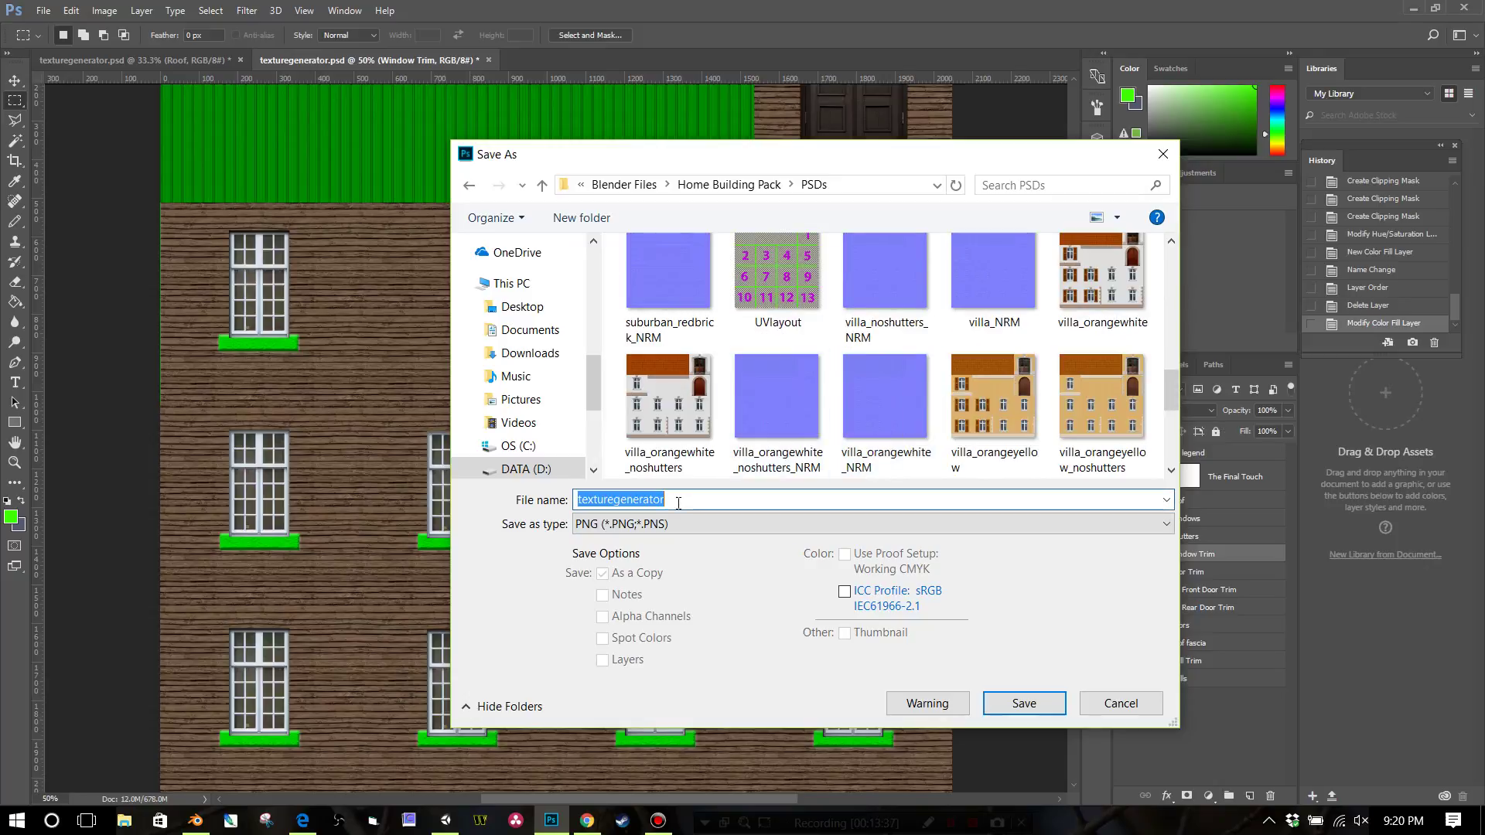
{"action": "type", "text": "test"}
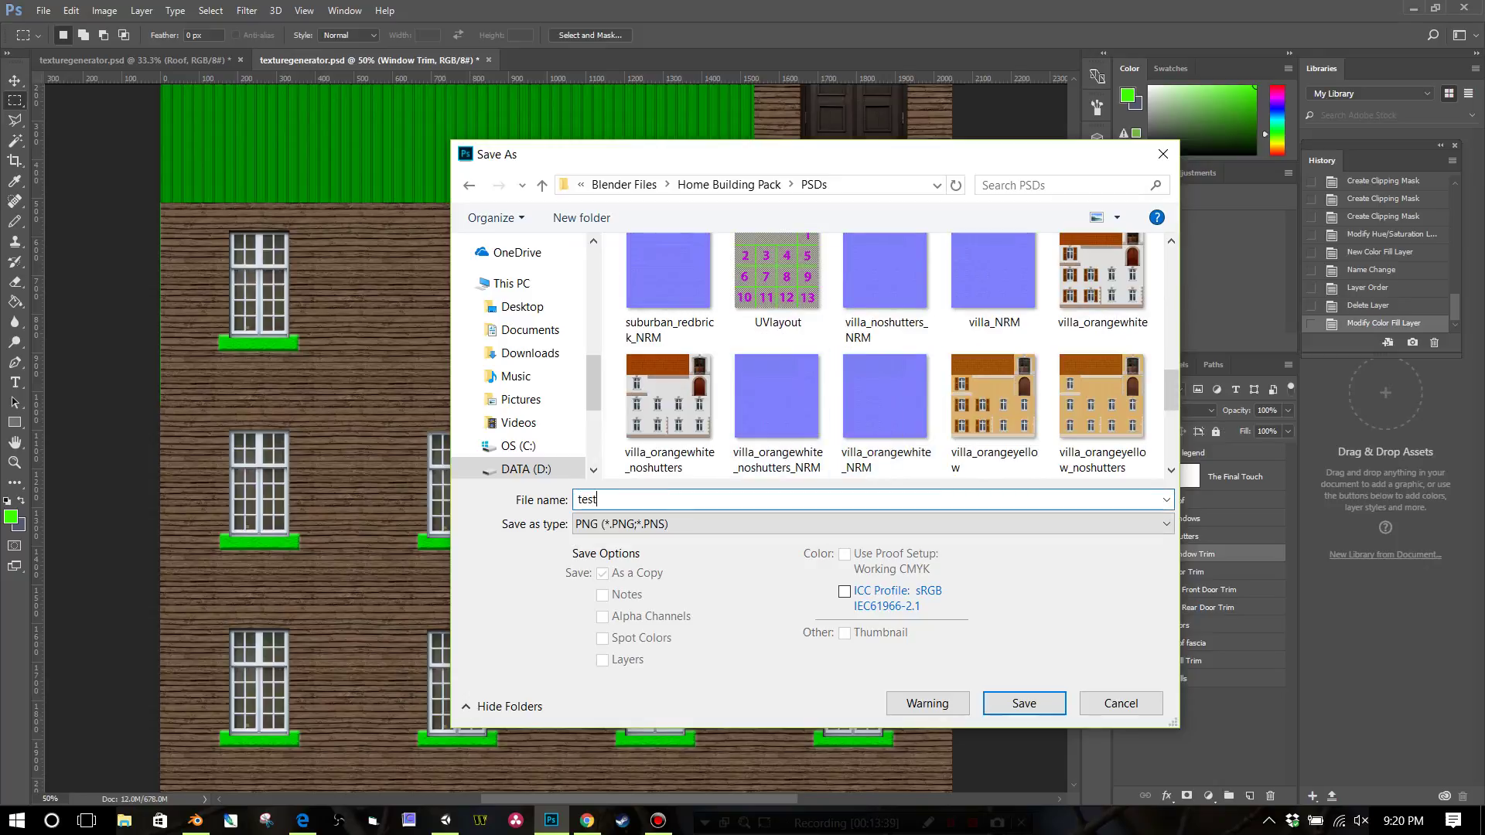
{"action": "left_click", "coordinate": [1026, 703]}
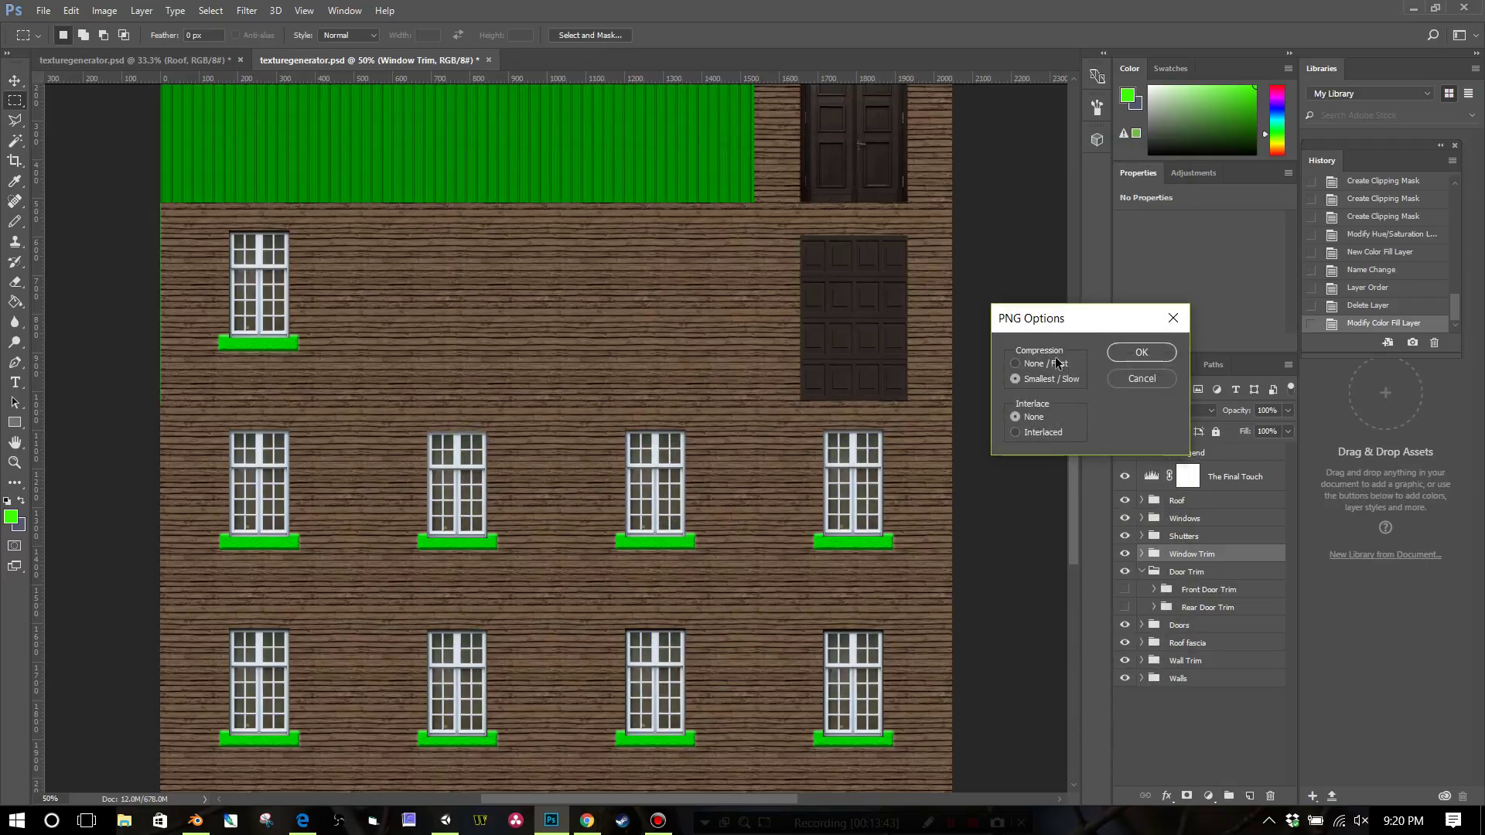
{"action": "left_click", "coordinate": [1136, 355]}
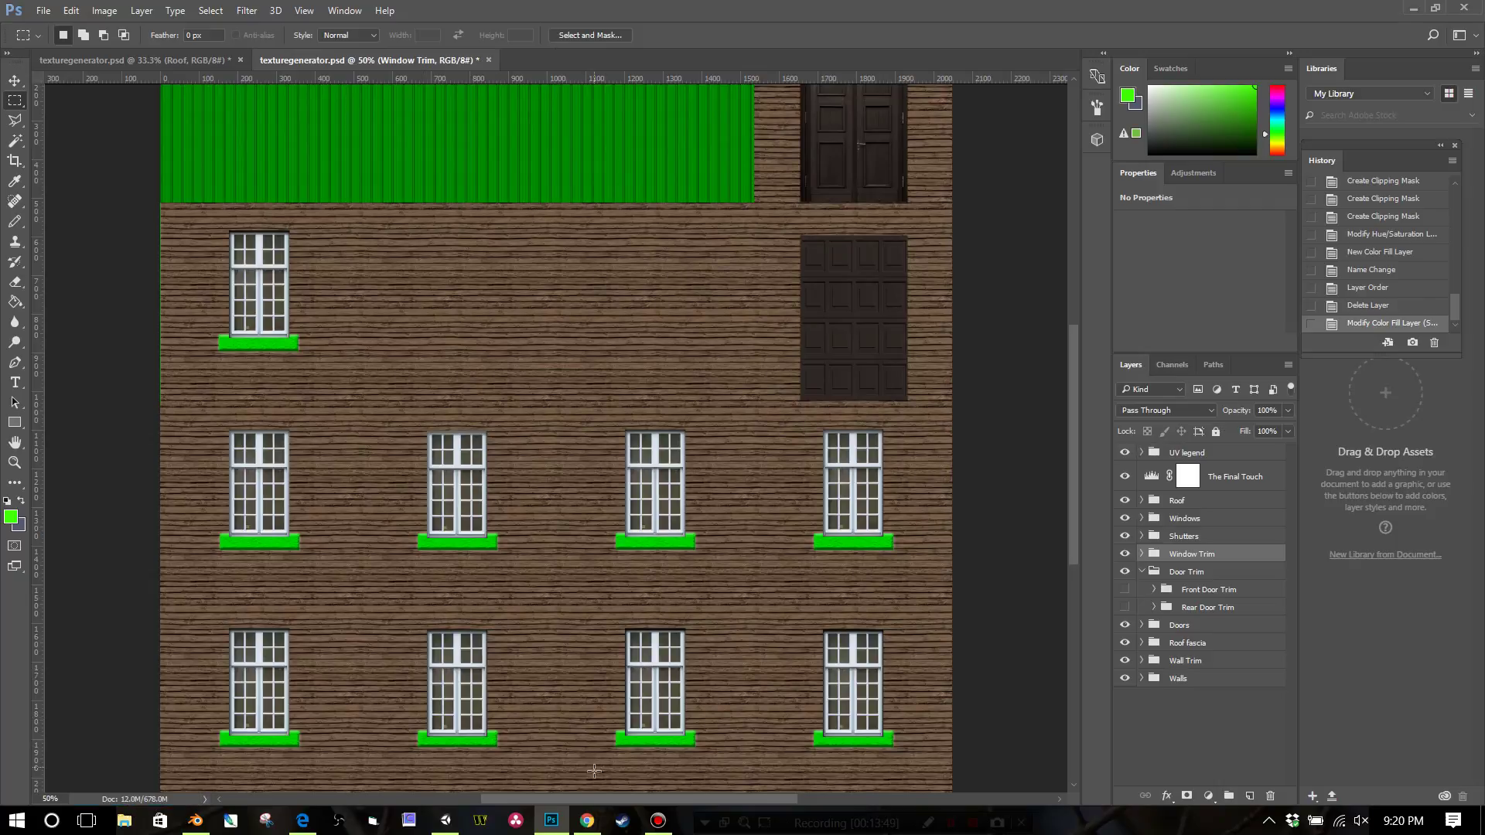
In SmartNormap, dismiss the leftover dialog and load test from the PSDs folder.
{"action": "mouse_move", "coordinate": [588, 821]}
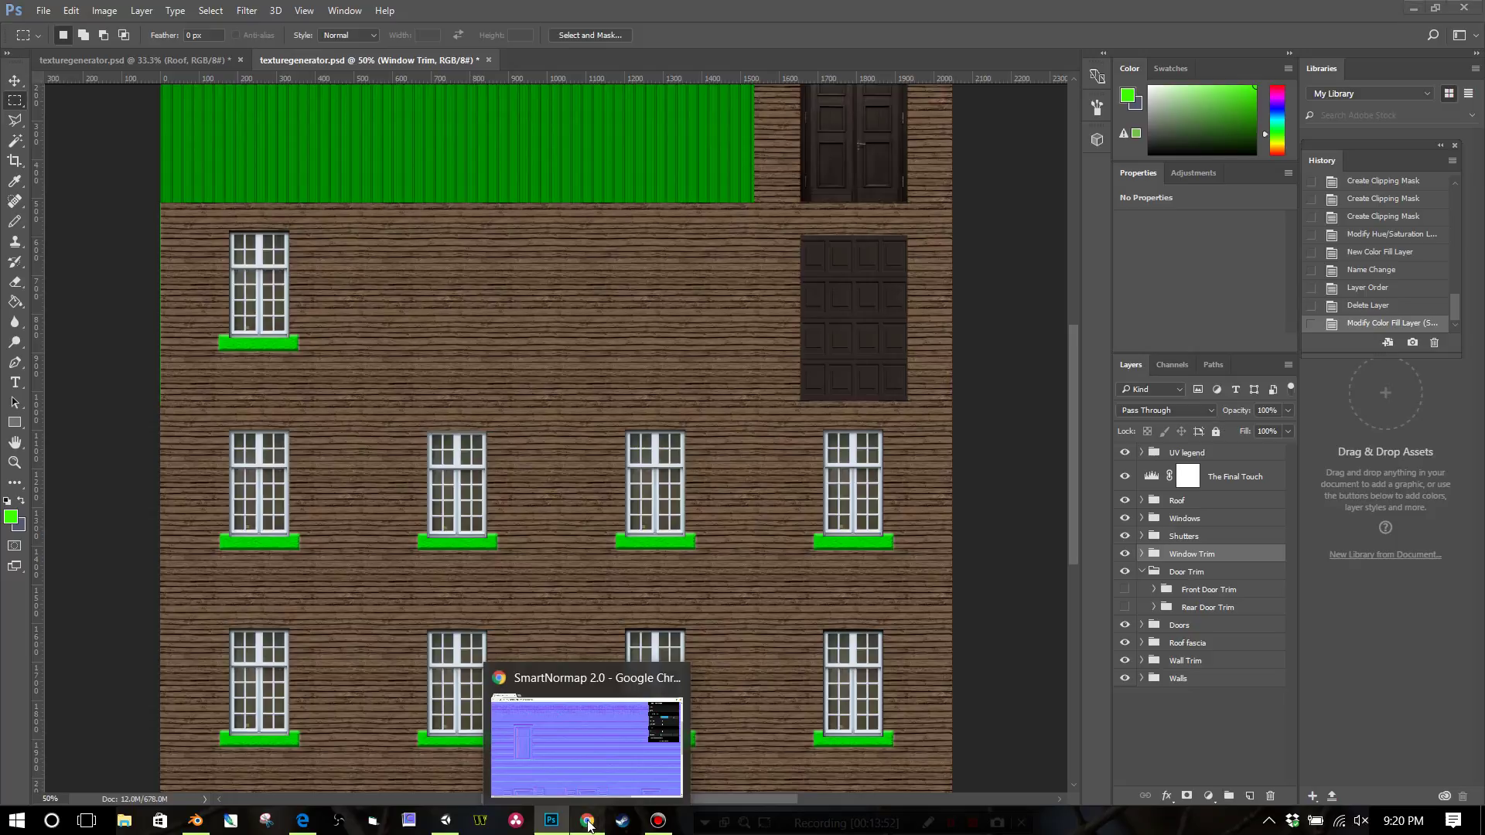
{"action": "left_click", "coordinate": [588, 822]}
{"action": "left_click", "coordinate": [1002, 717]}
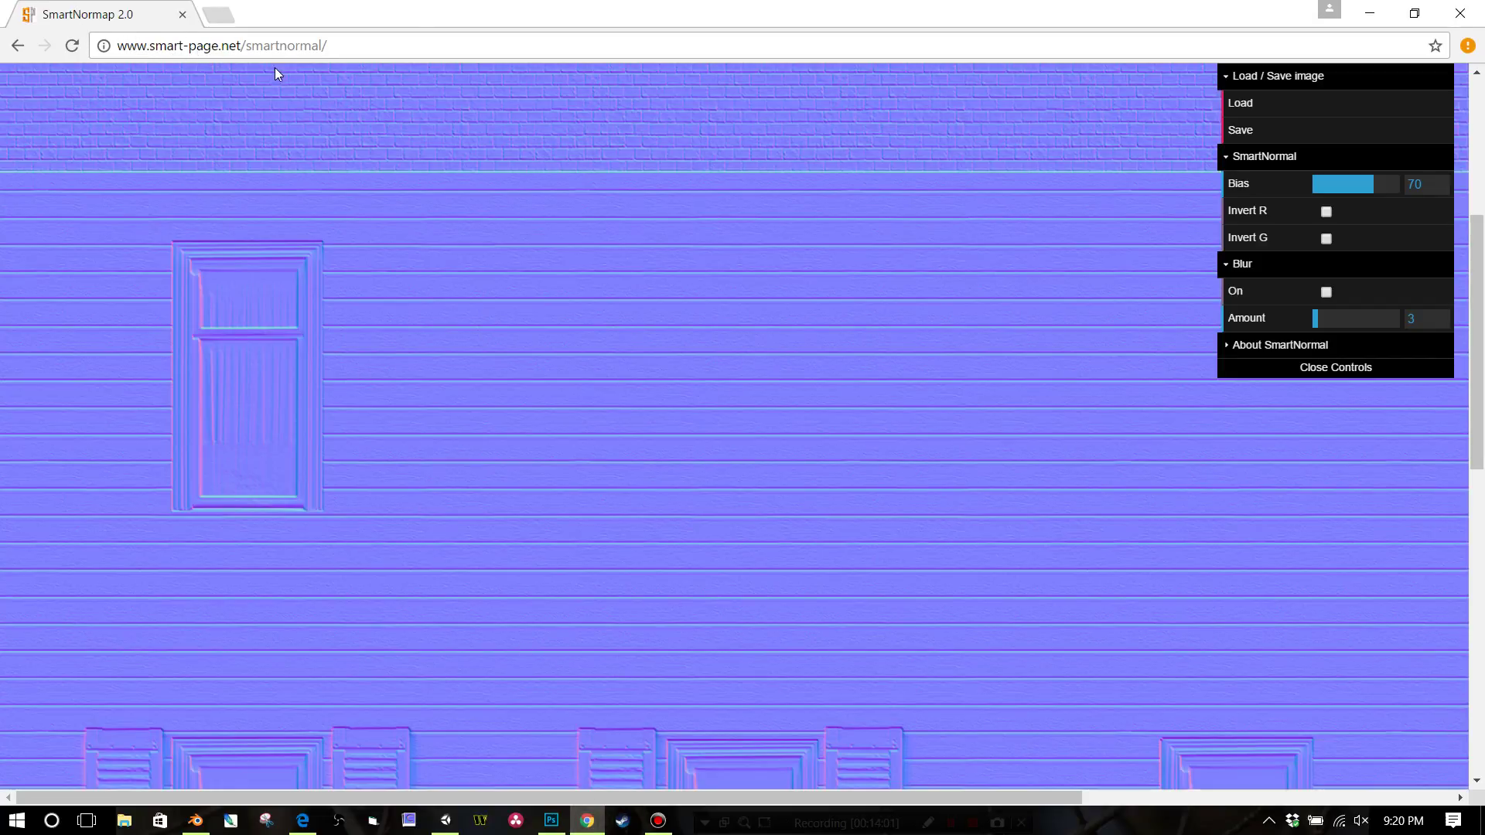
{"action": "left_click", "coordinate": [1243, 106]}
{"action": "scroll", "coordinate": [659, 339], "scroll_direction": "down", "scroll_amount": 5}
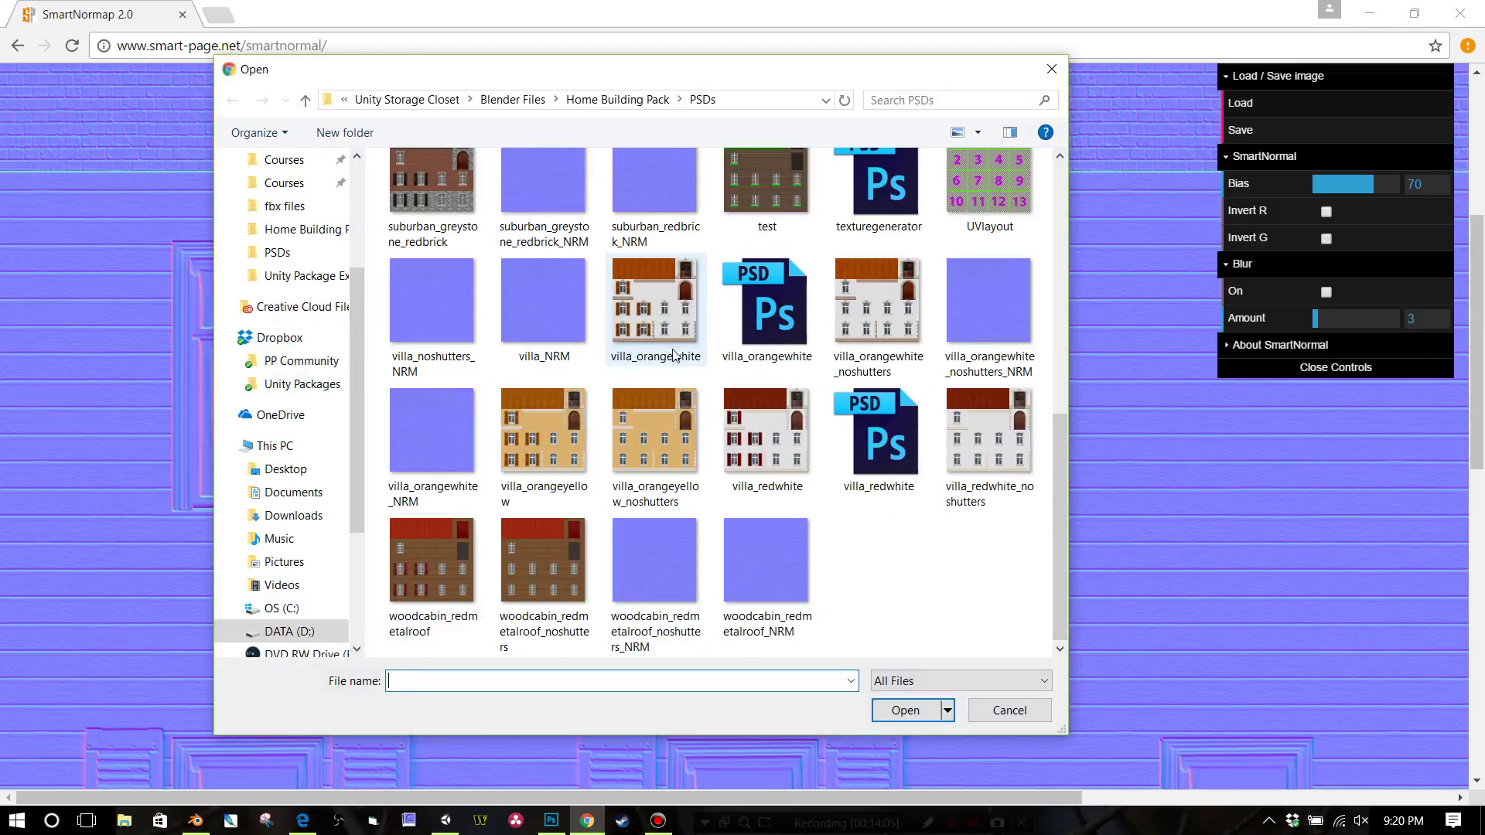
{"action": "scroll", "coordinate": [777, 356], "scroll_direction": "up", "scroll_amount": 2}
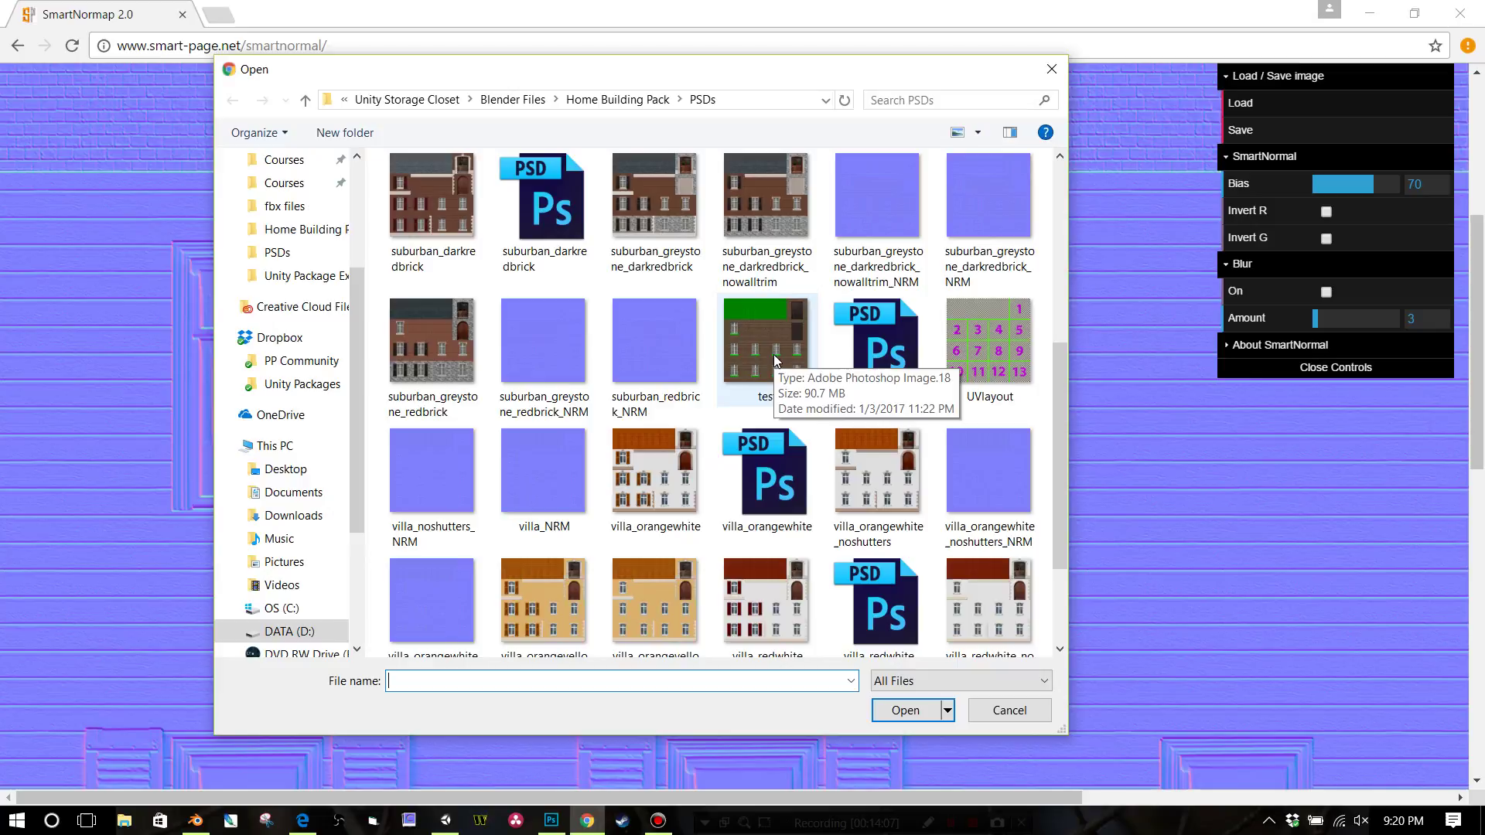
{"action": "left_click", "coordinate": [783, 342]}
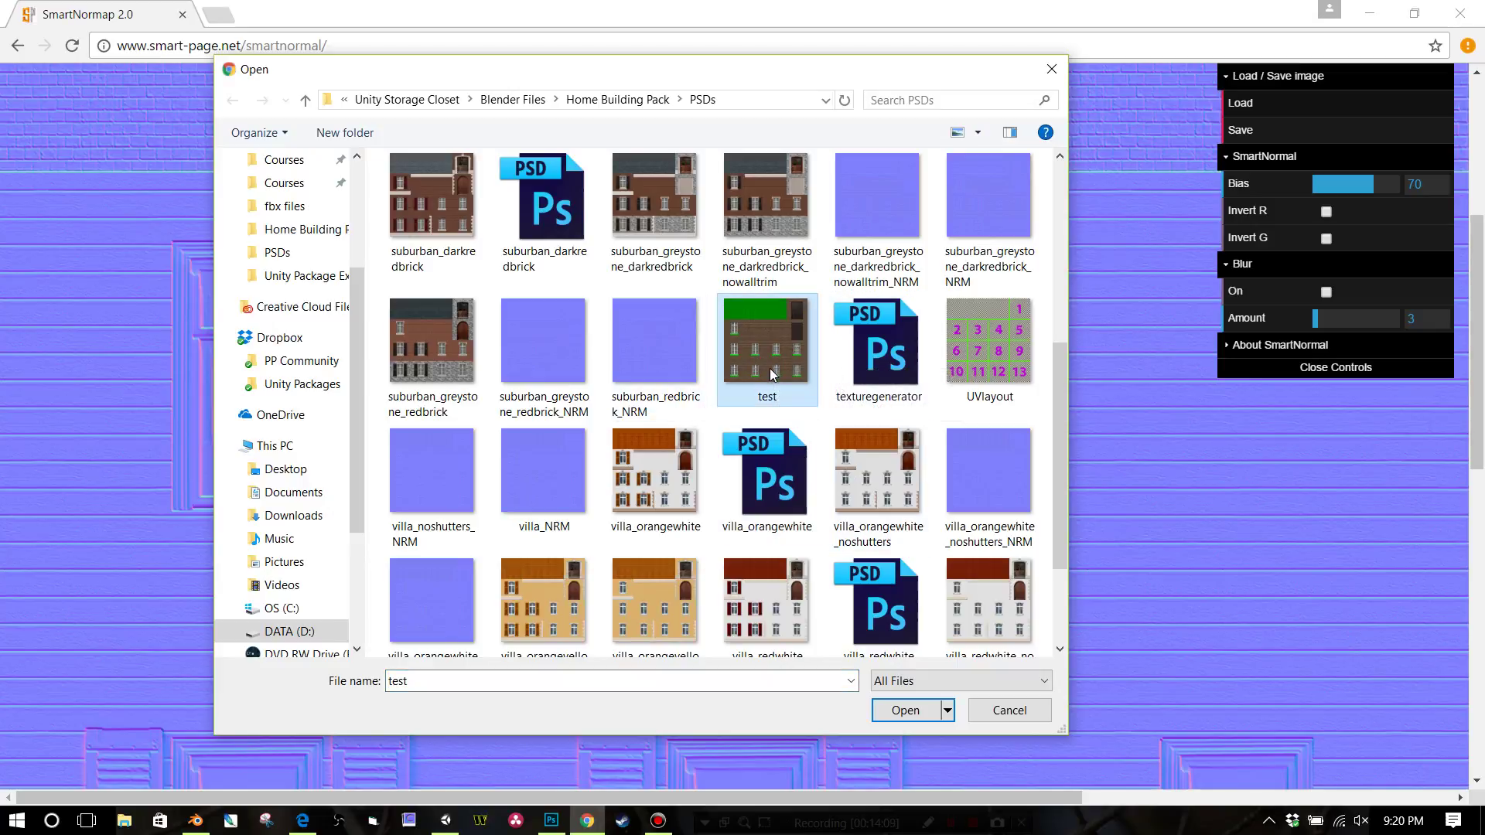
{"action": "left_click", "coordinate": [915, 709]}
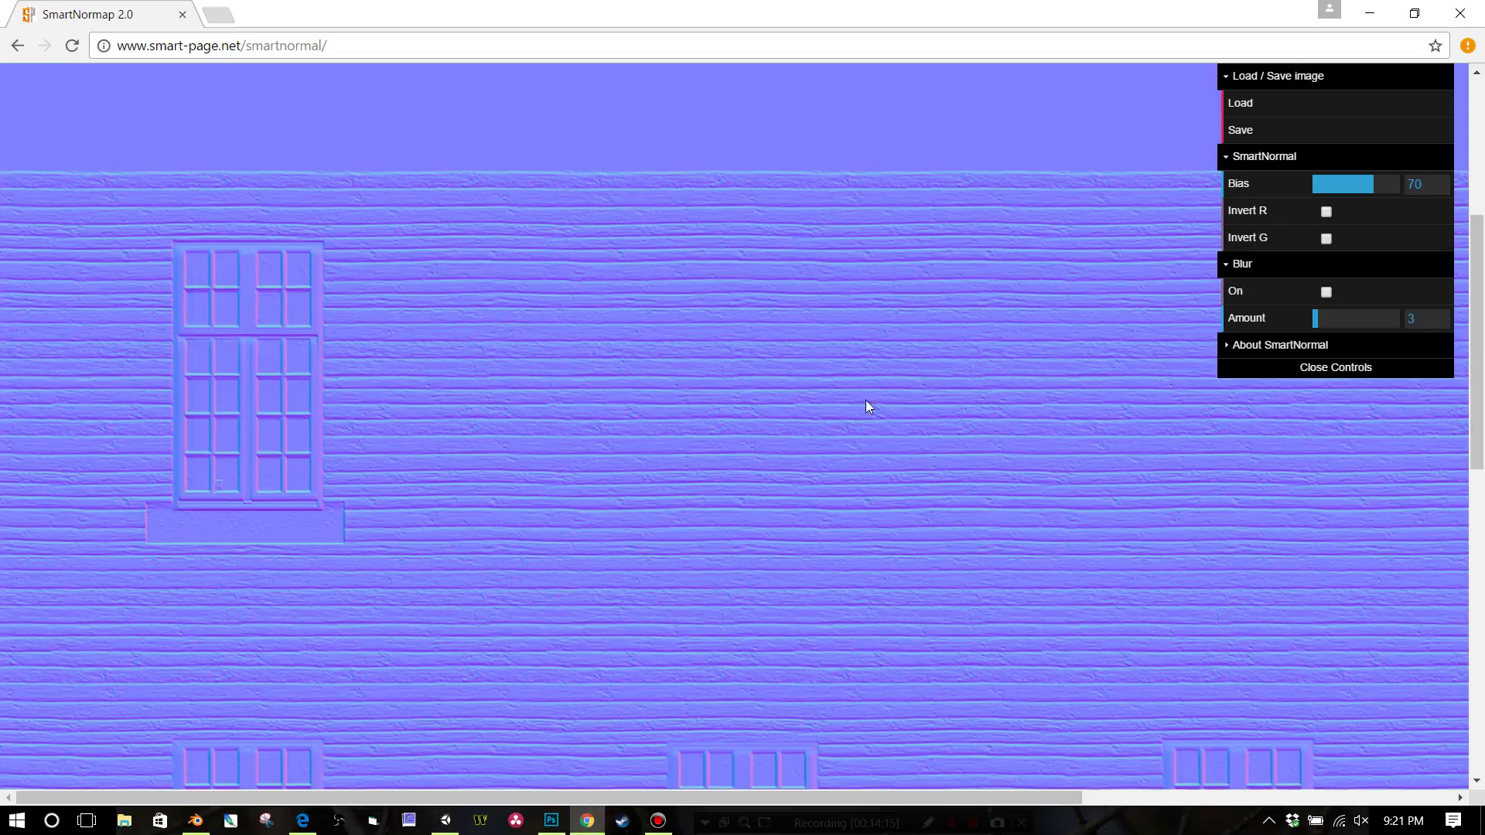
Lower the Bias to 66 and save the normal-map image as test_NRM.png in PSDs.
{"action": "left_click", "coordinate": [1370, 182]}
{"action": "left_click", "coordinate": [1247, 133]}
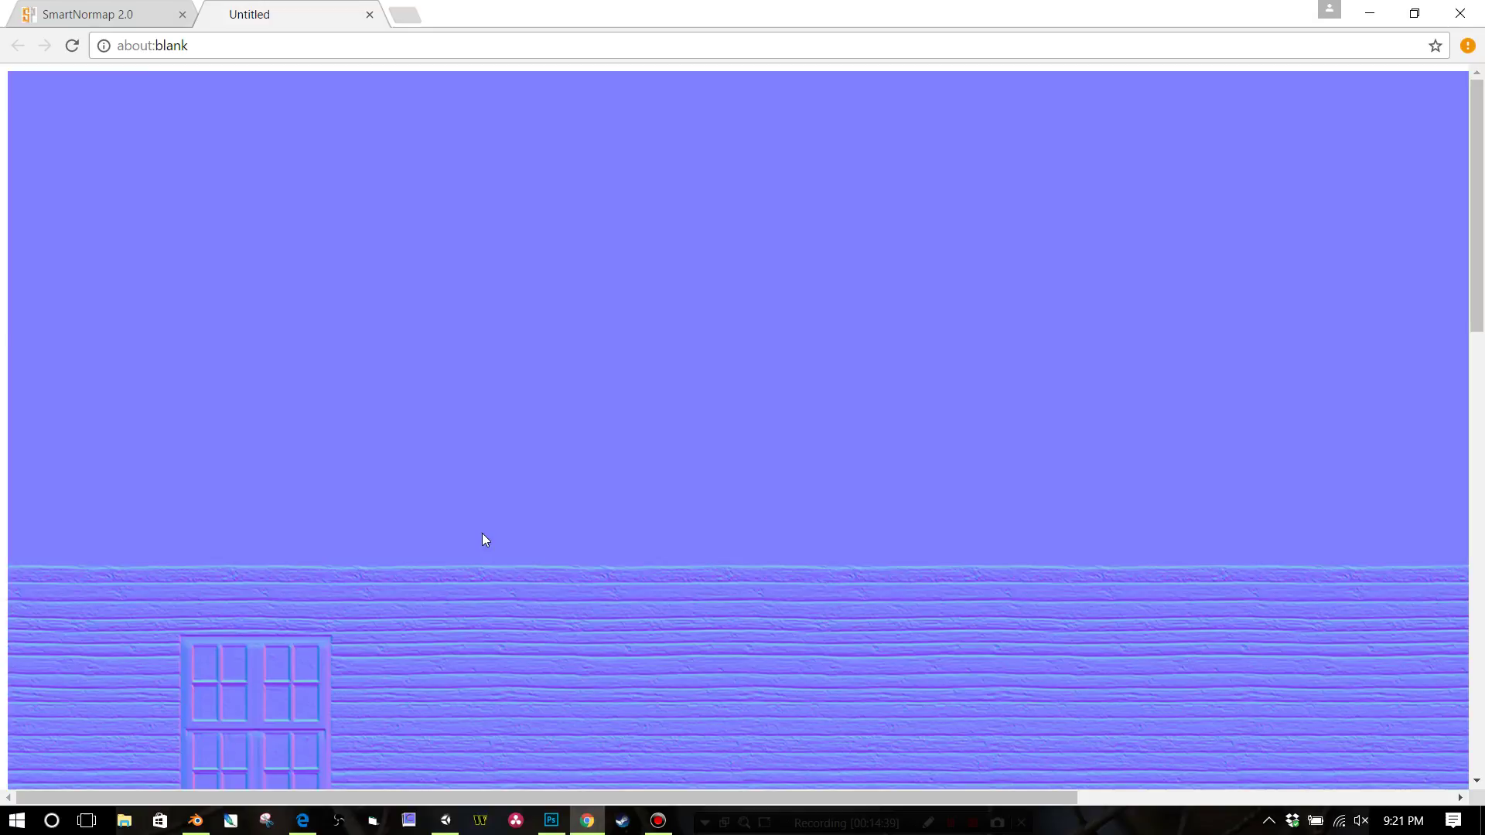
{"action": "right_click", "coordinate": [492, 464]}
{"action": "left_click", "coordinate": [542, 499]}
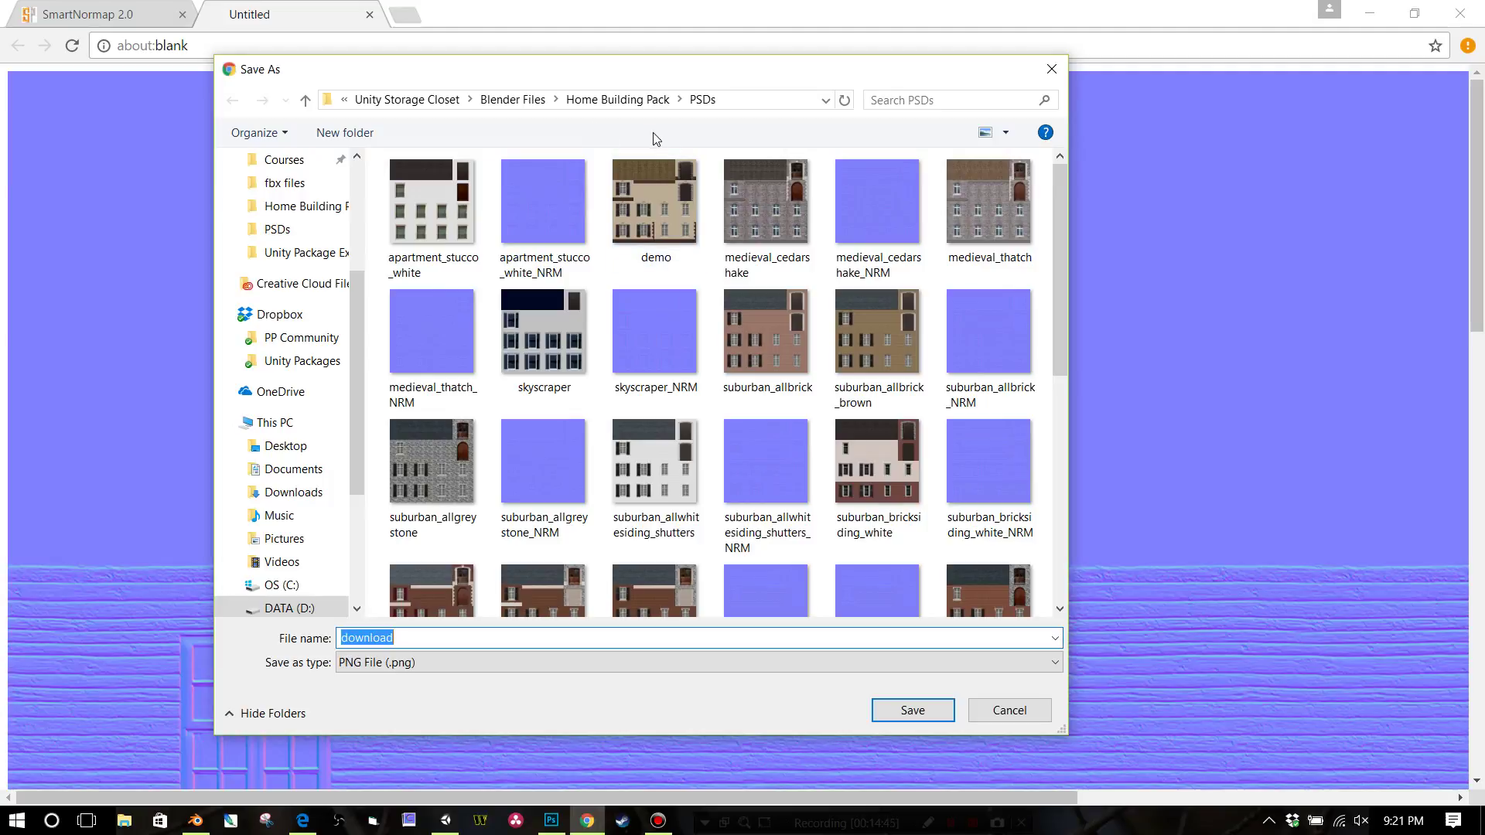
{"action": "scroll", "coordinate": [676, 378], "scroll_direction": "down", "scroll_amount": 5}
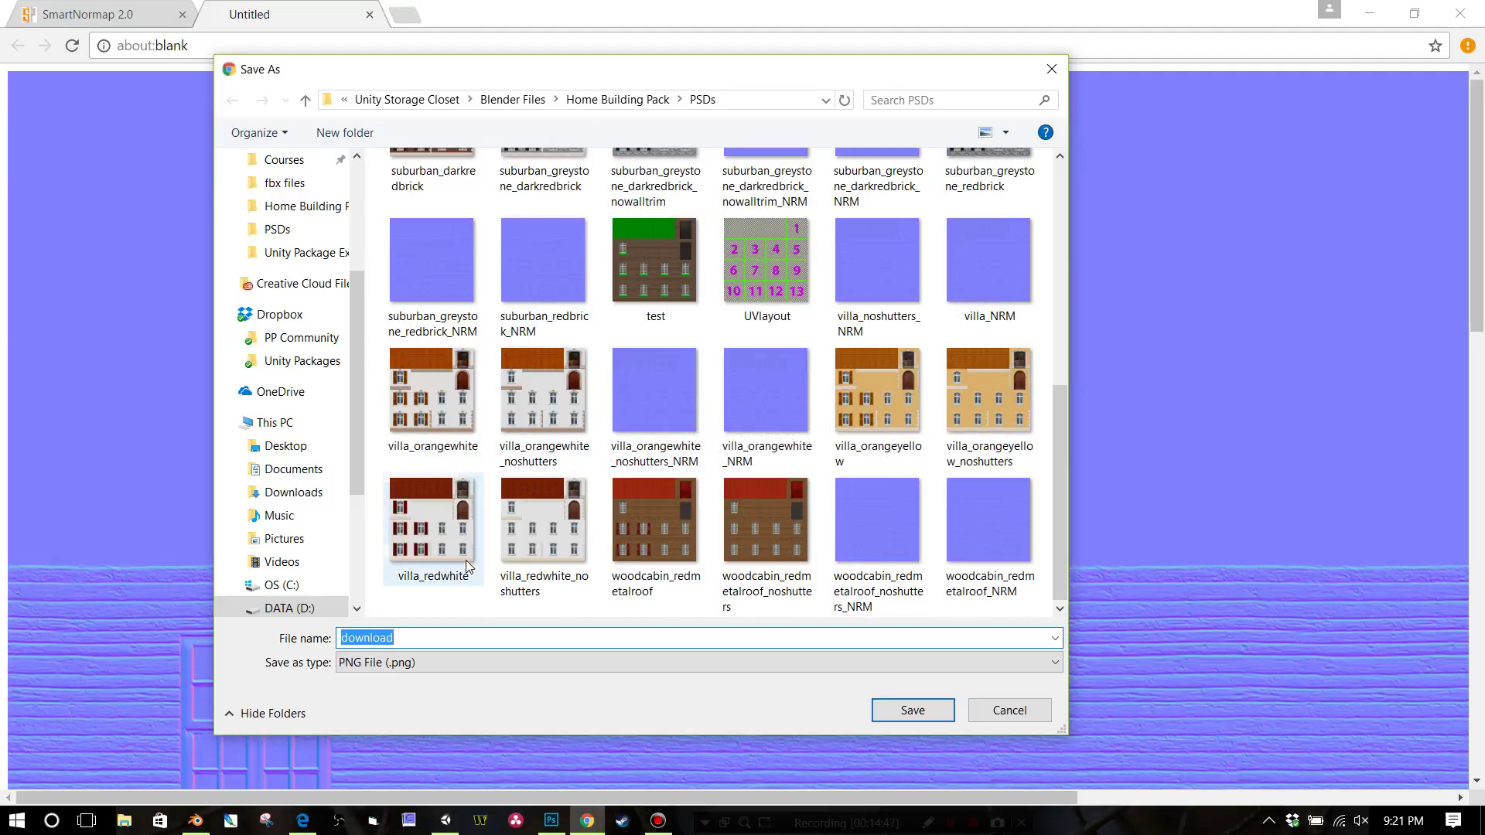
{"action": "left_click", "coordinate": [652, 267]}
{"action": "left_click", "coordinate": [429, 635]}
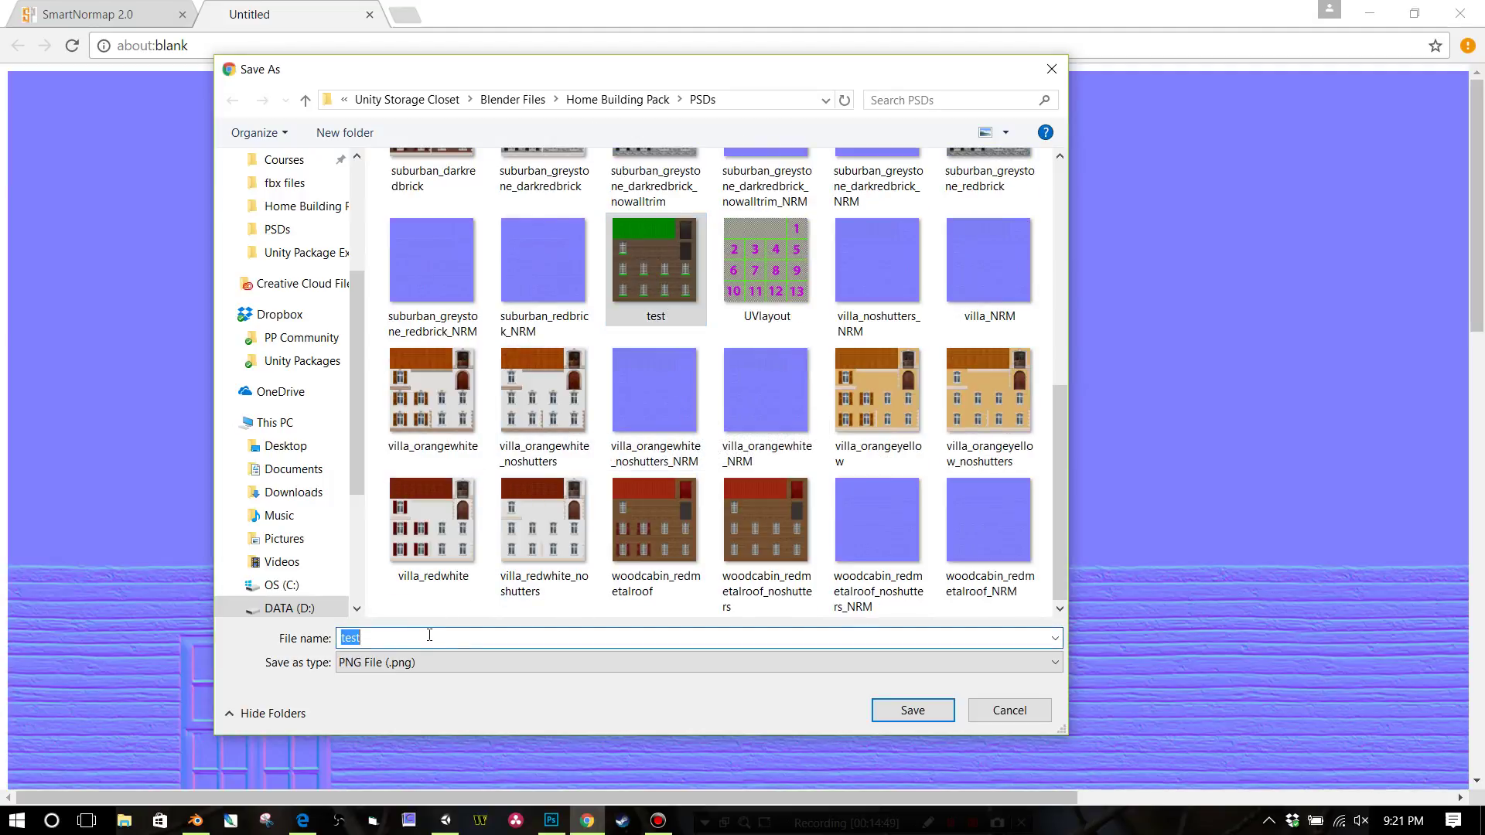
{"action": "left_click", "coordinate": [431, 638]}
{"action": "type", "text": "_N"}
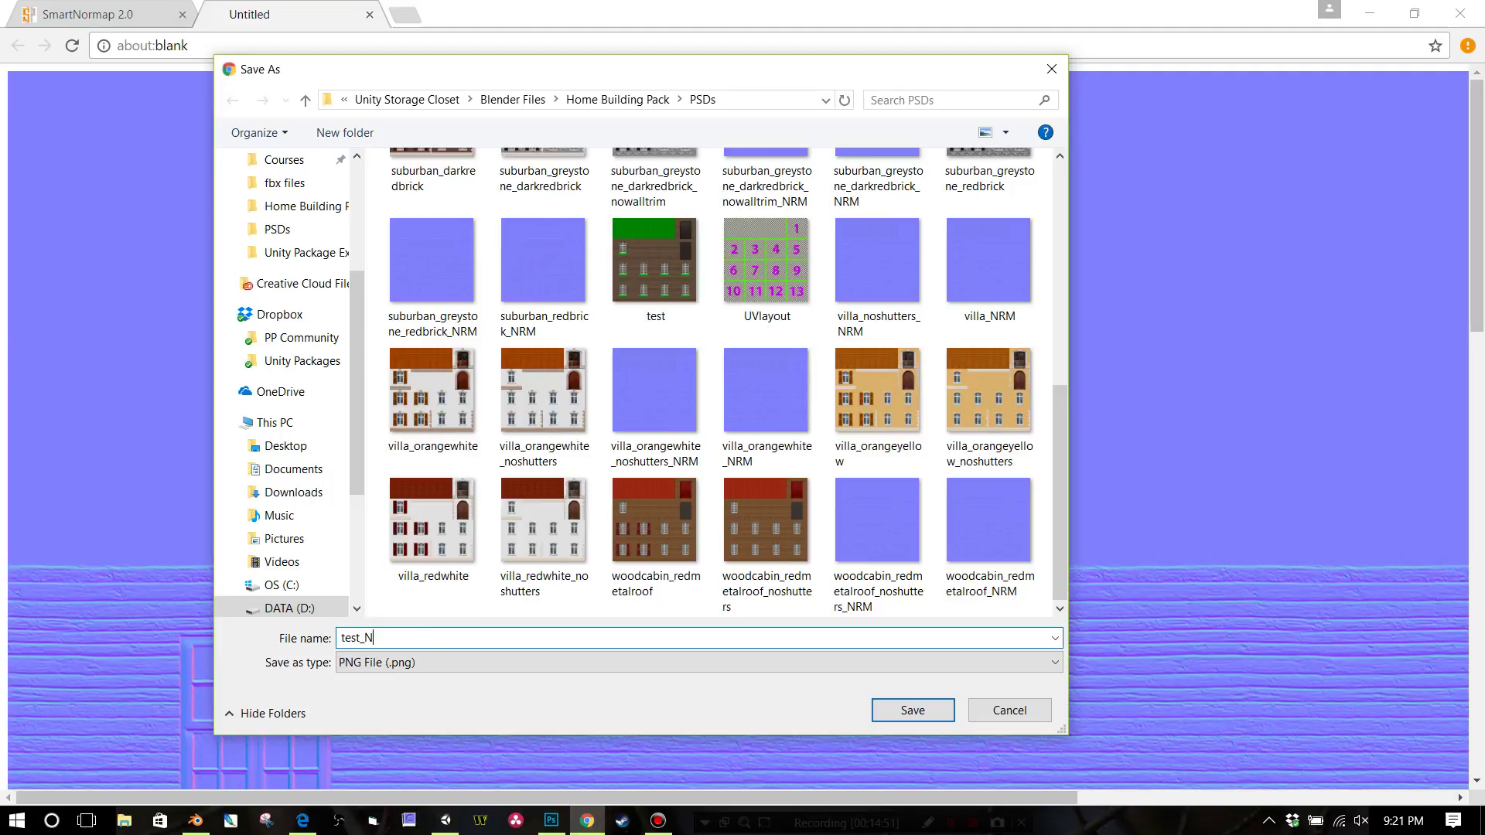
{"action": "type", "text": "RM"}
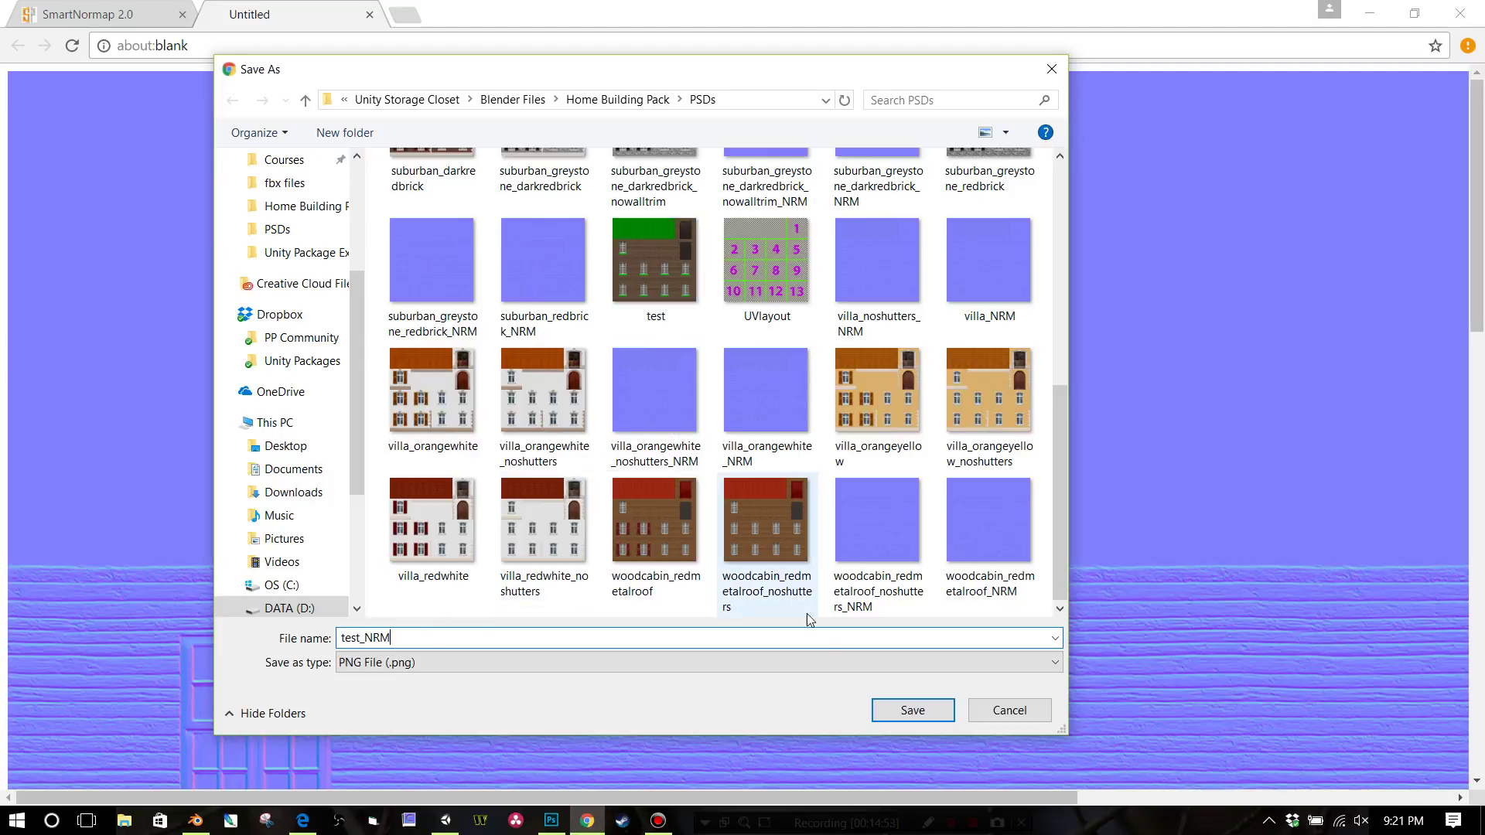
{"action": "left_click", "coordinate": [912, 710]}
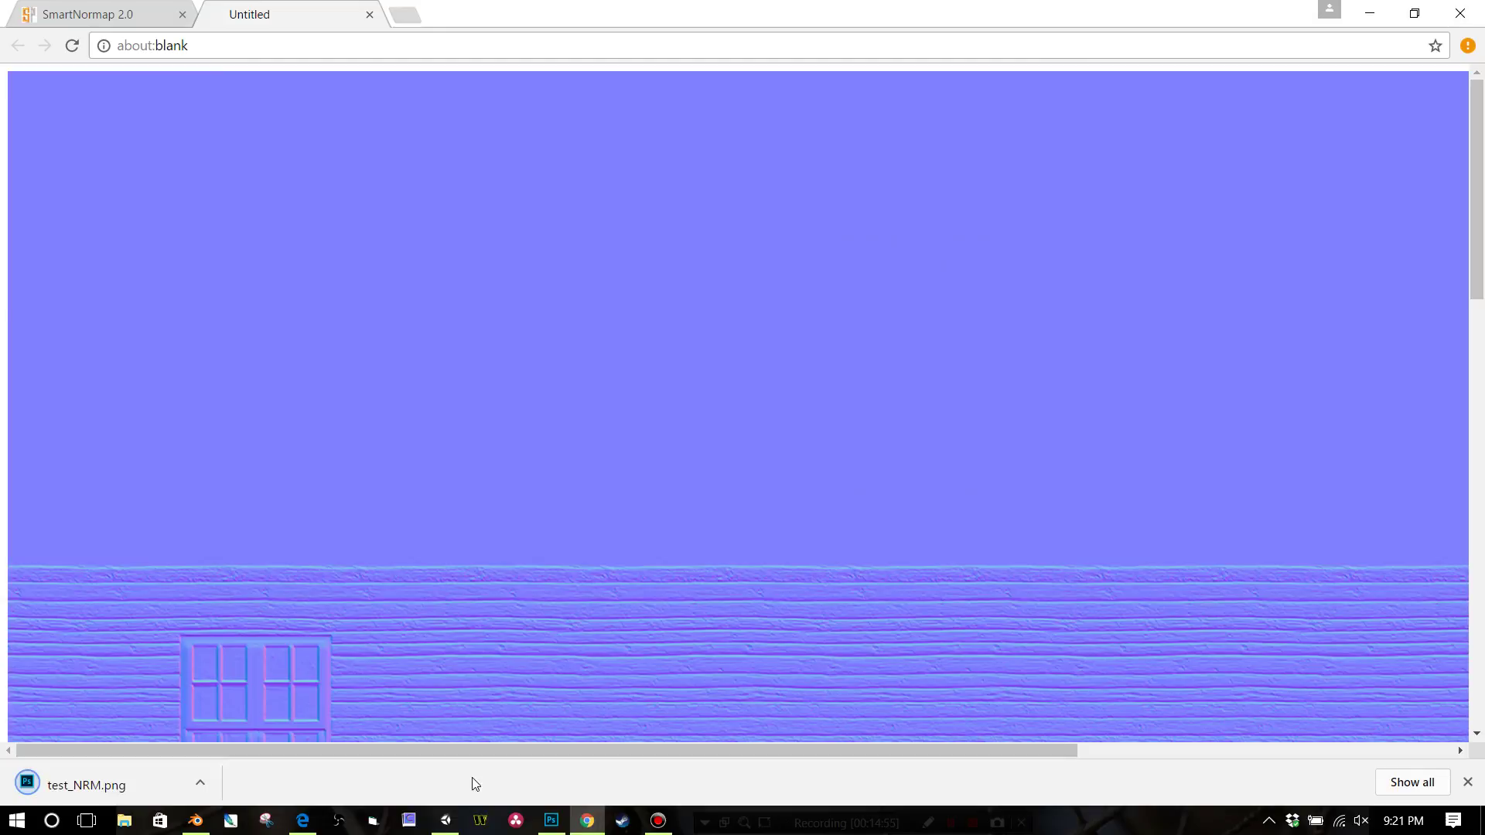
{"action": "left_click", "coordinate": [447, 820]}
{"action": "scroll", "coordinate": [874, 548], "scroll_direction": "down", "scroll_amount": 3}
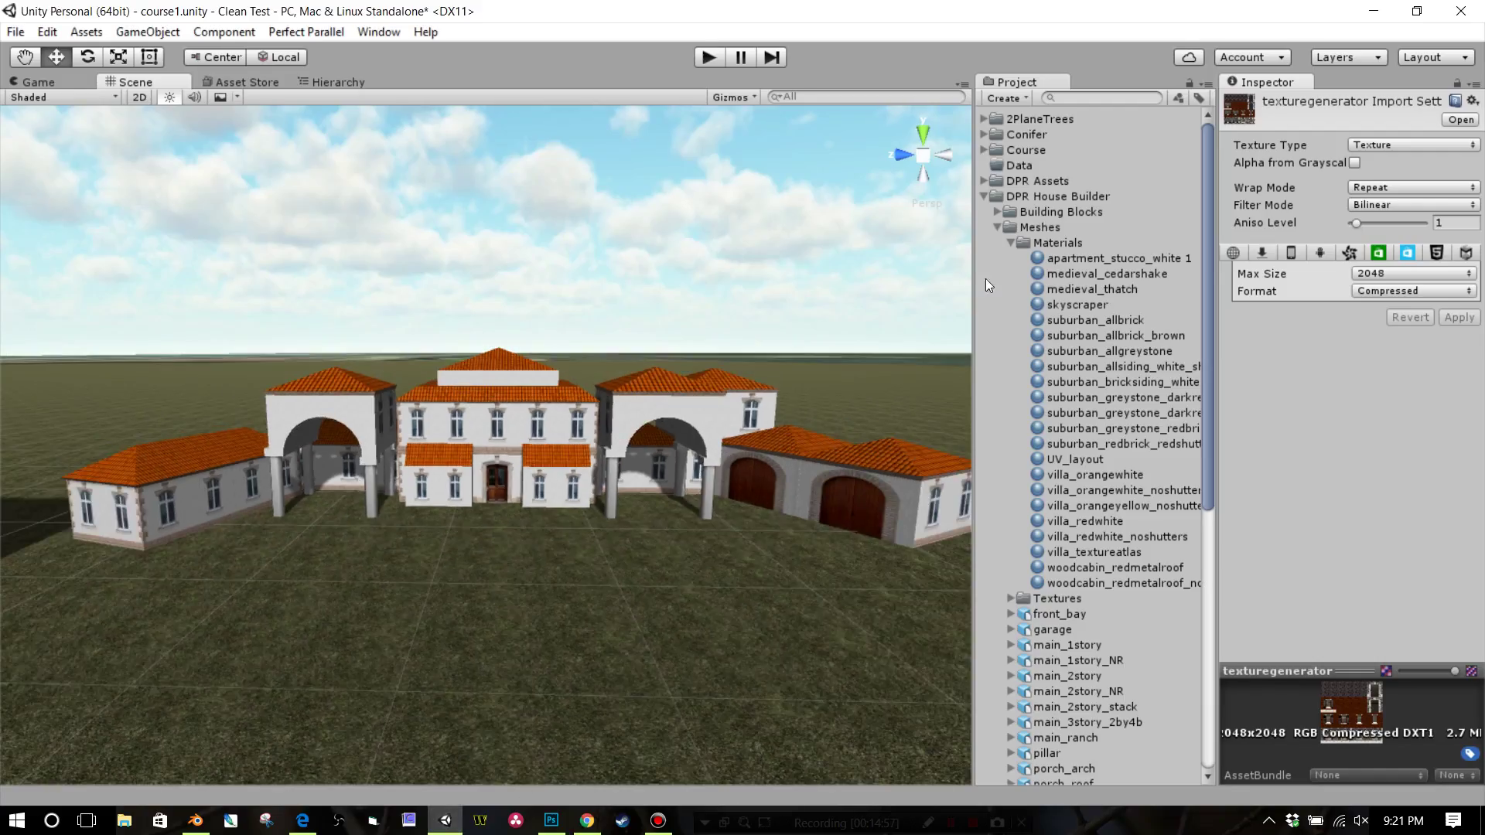
Collapse Materials, expand Textures in Unity's Project panel, and bring up File Explorer.
{"action": "left_click", "coordinate": [1011, 243]}
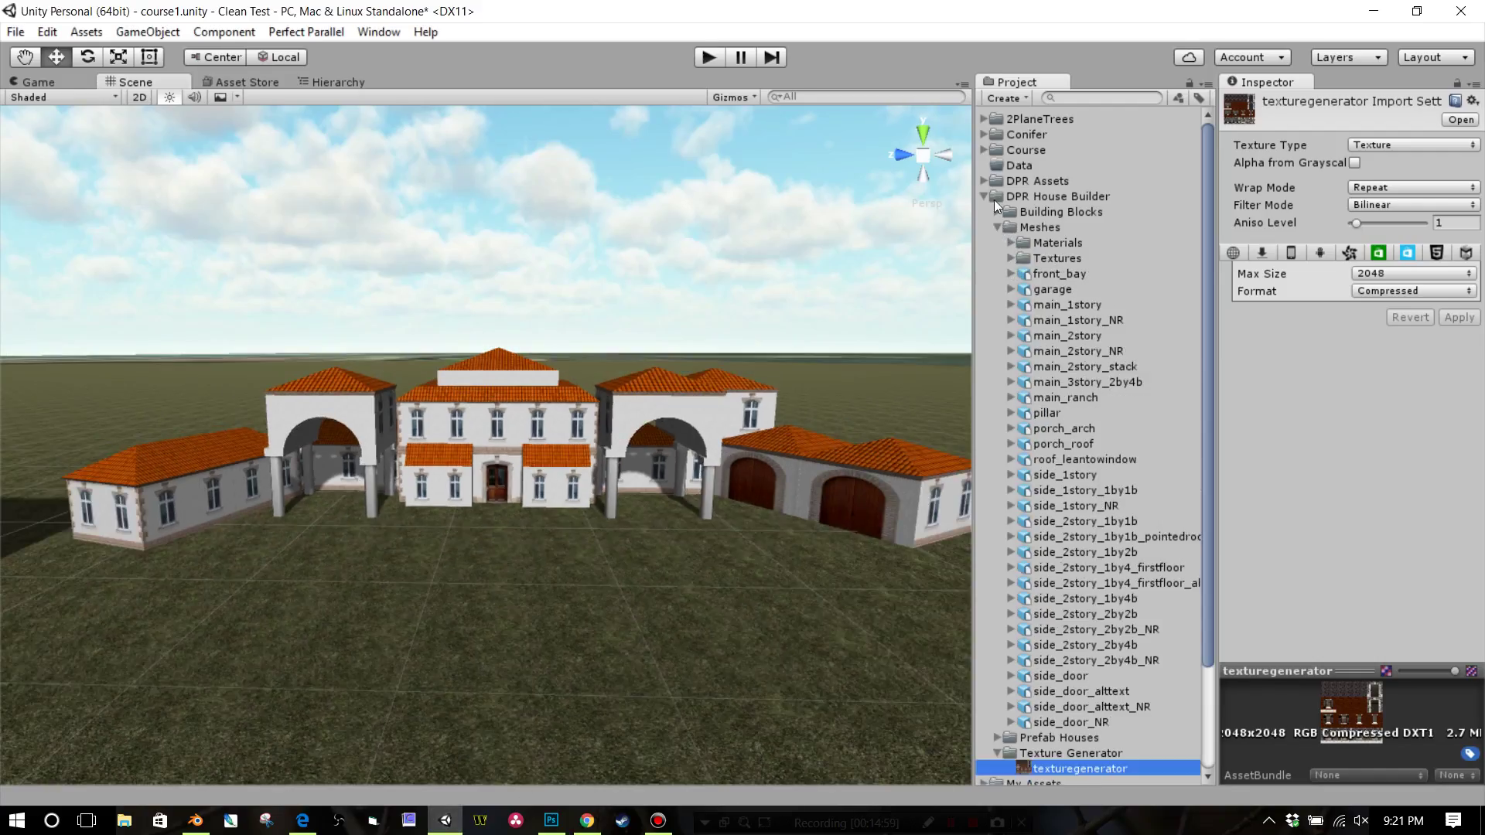
{"action": "left_click", "coordinate": [1009, 259]}
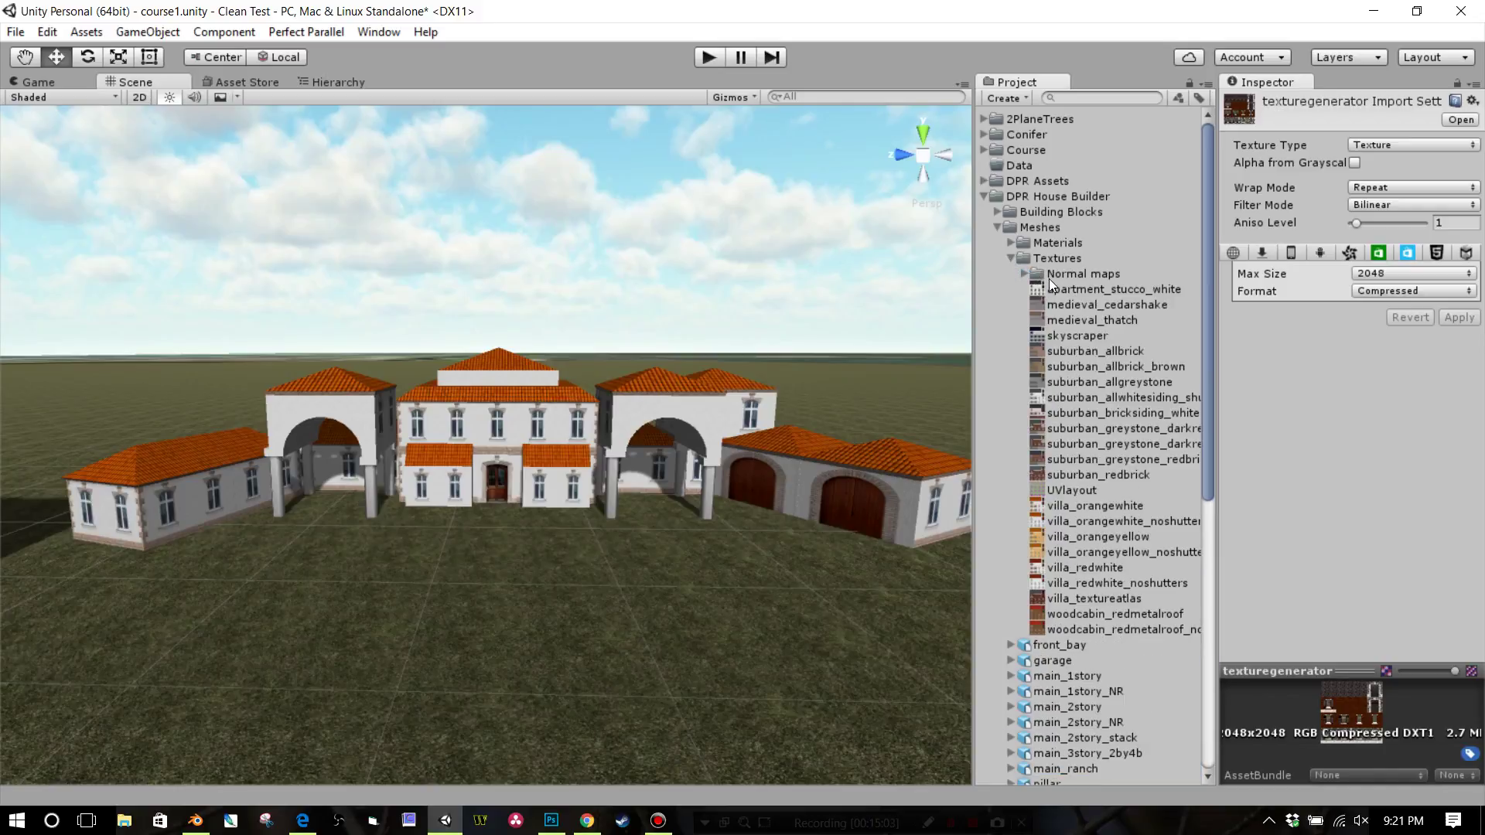
{"action": "left_click", "coordinate": [123, 821]}
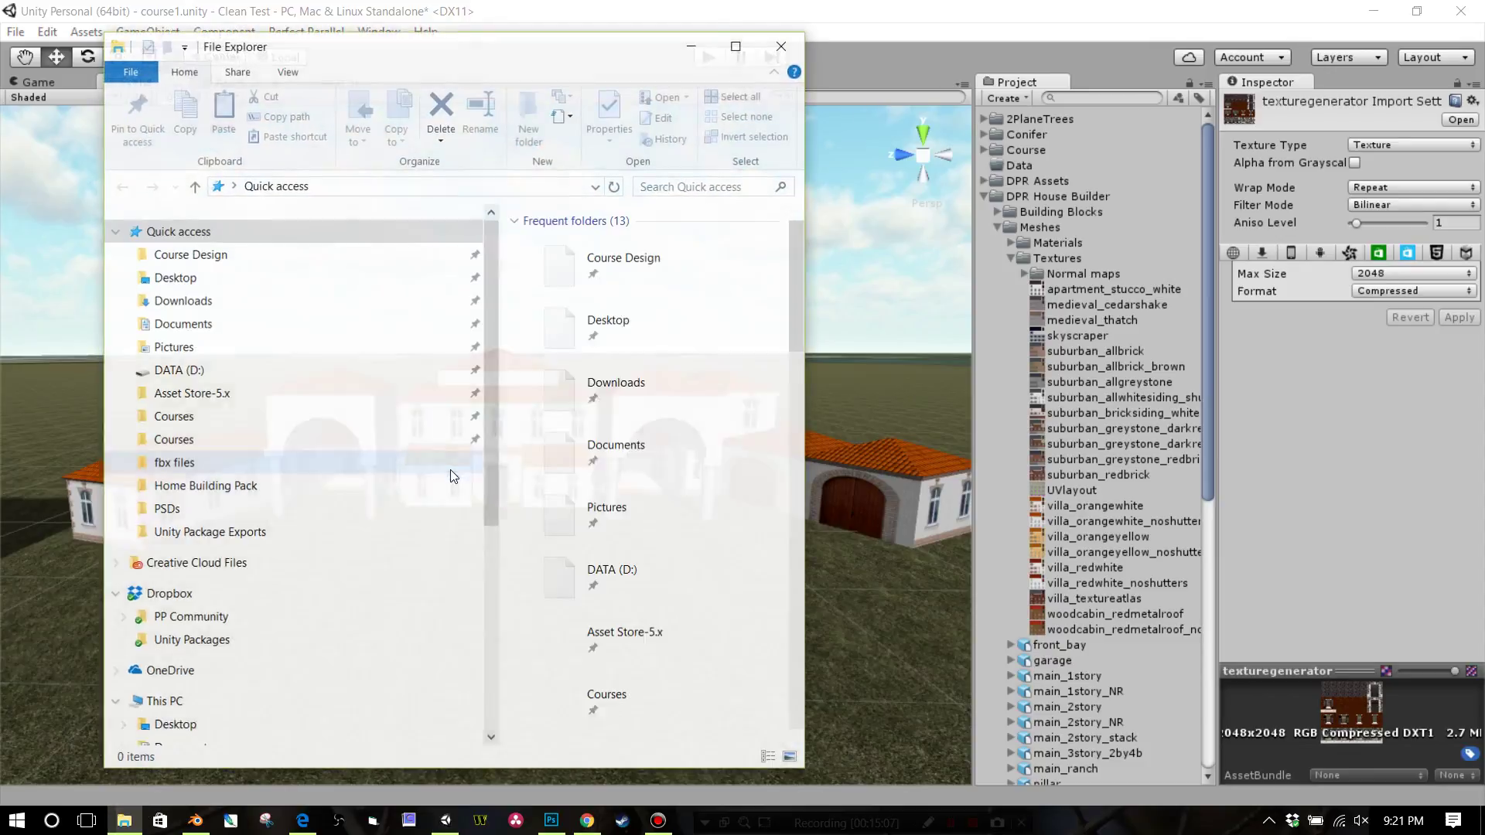
Open Course Design > Unity Storage Closet > Blender Files > Home Building Pack > PSDs.
{"action": "double_click", "coordinate": [600, 266]}
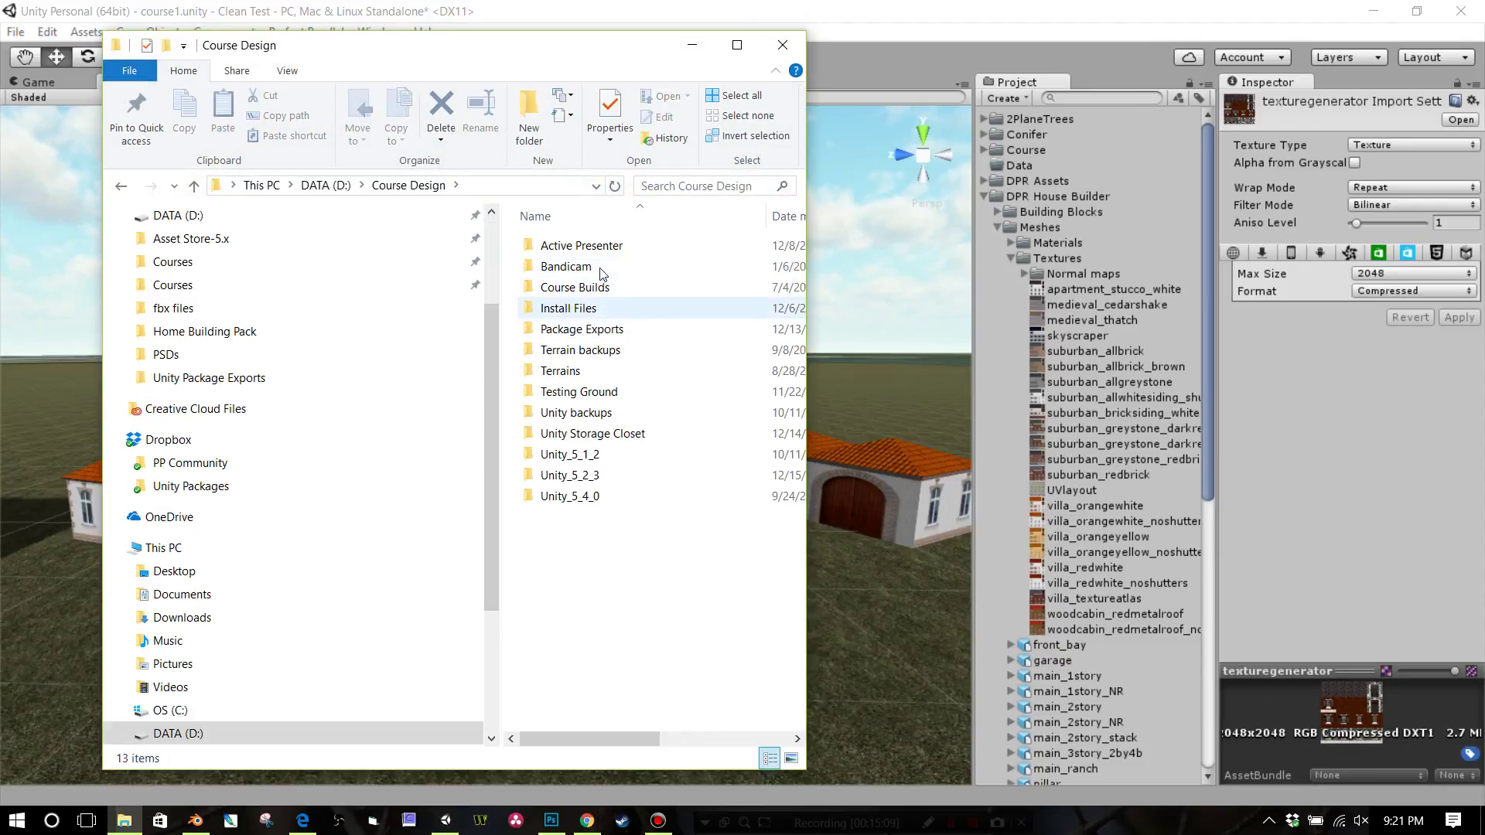
{"action": "double_click", "coordinate": [619, 433]}
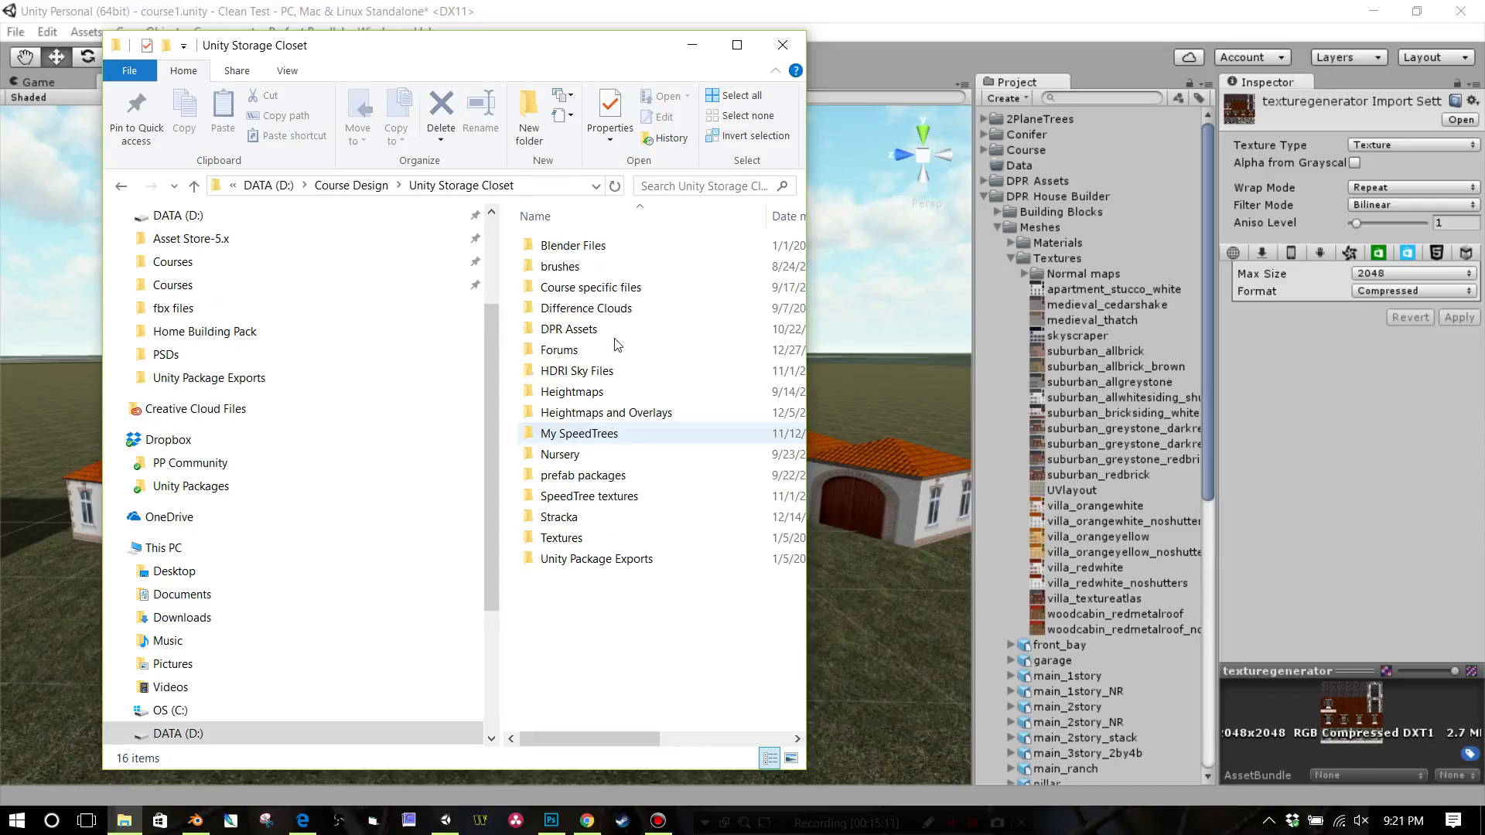
{"action": "double_click", "coordinate": [600, 248]}
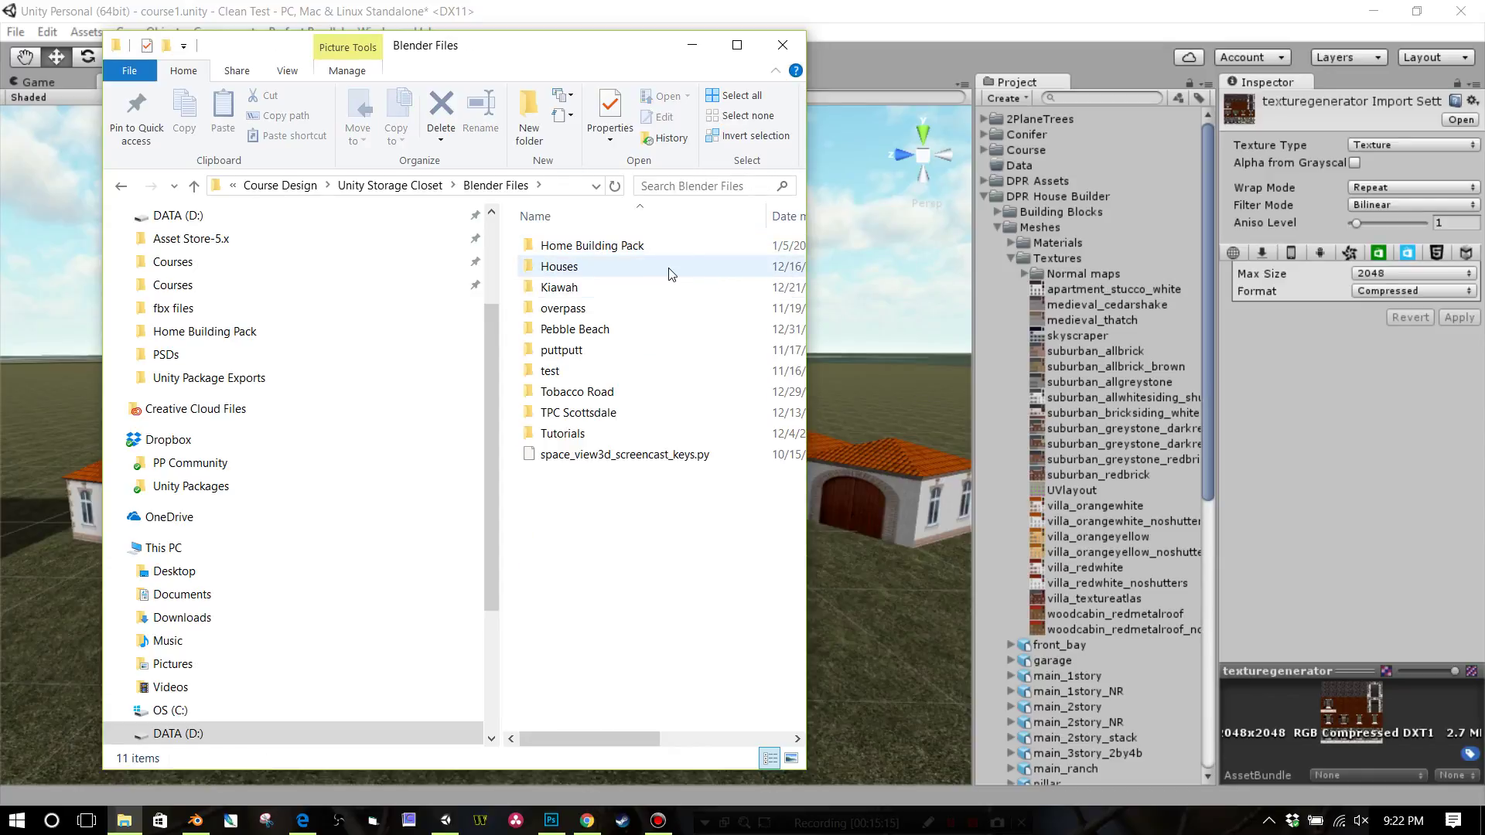
{"action": "double_click", "coordinate": [613, 246]}
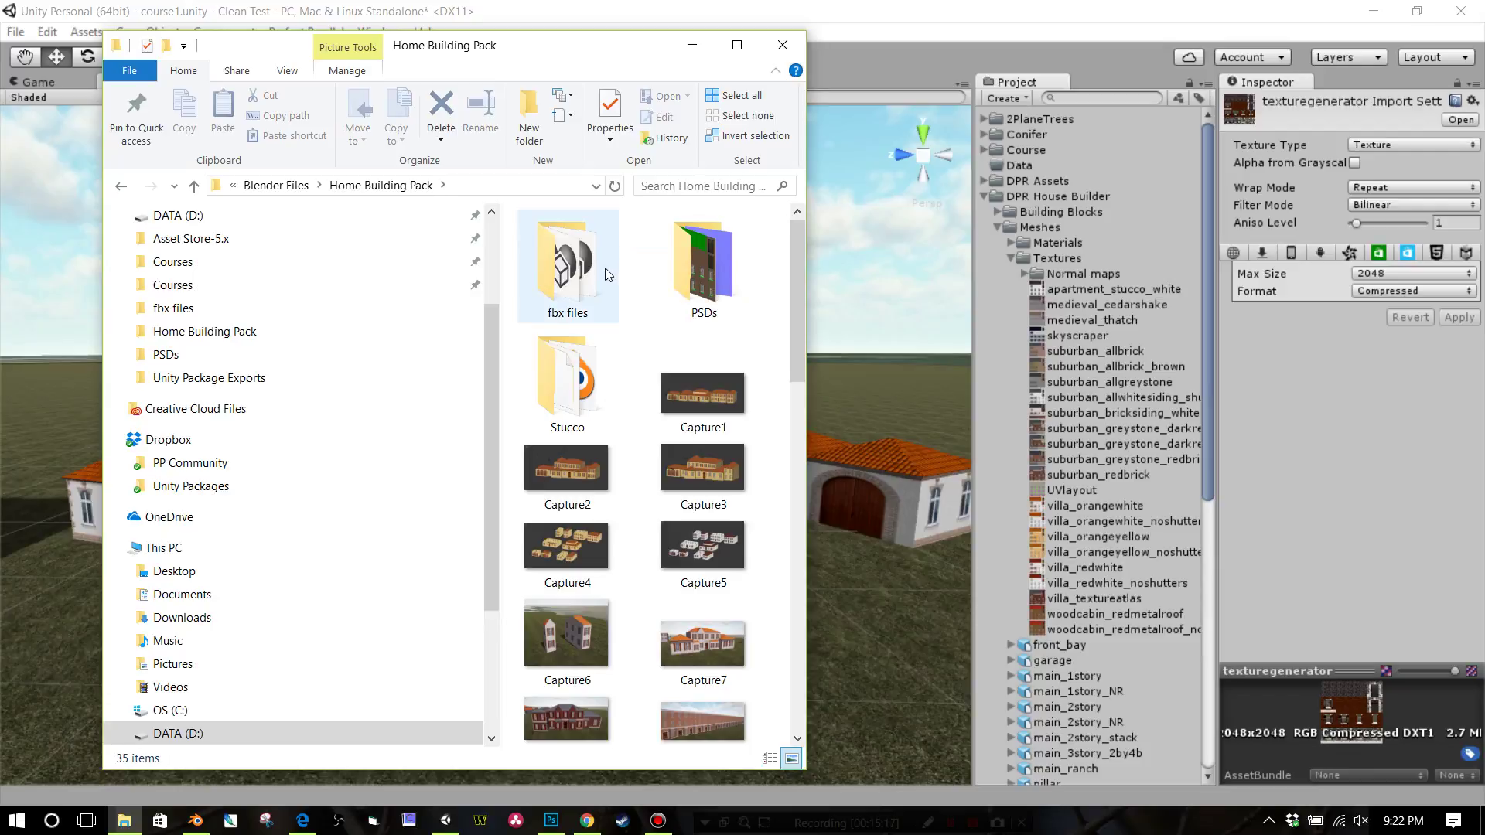
{"action": "double_click", "coordinate": [675, 270]}
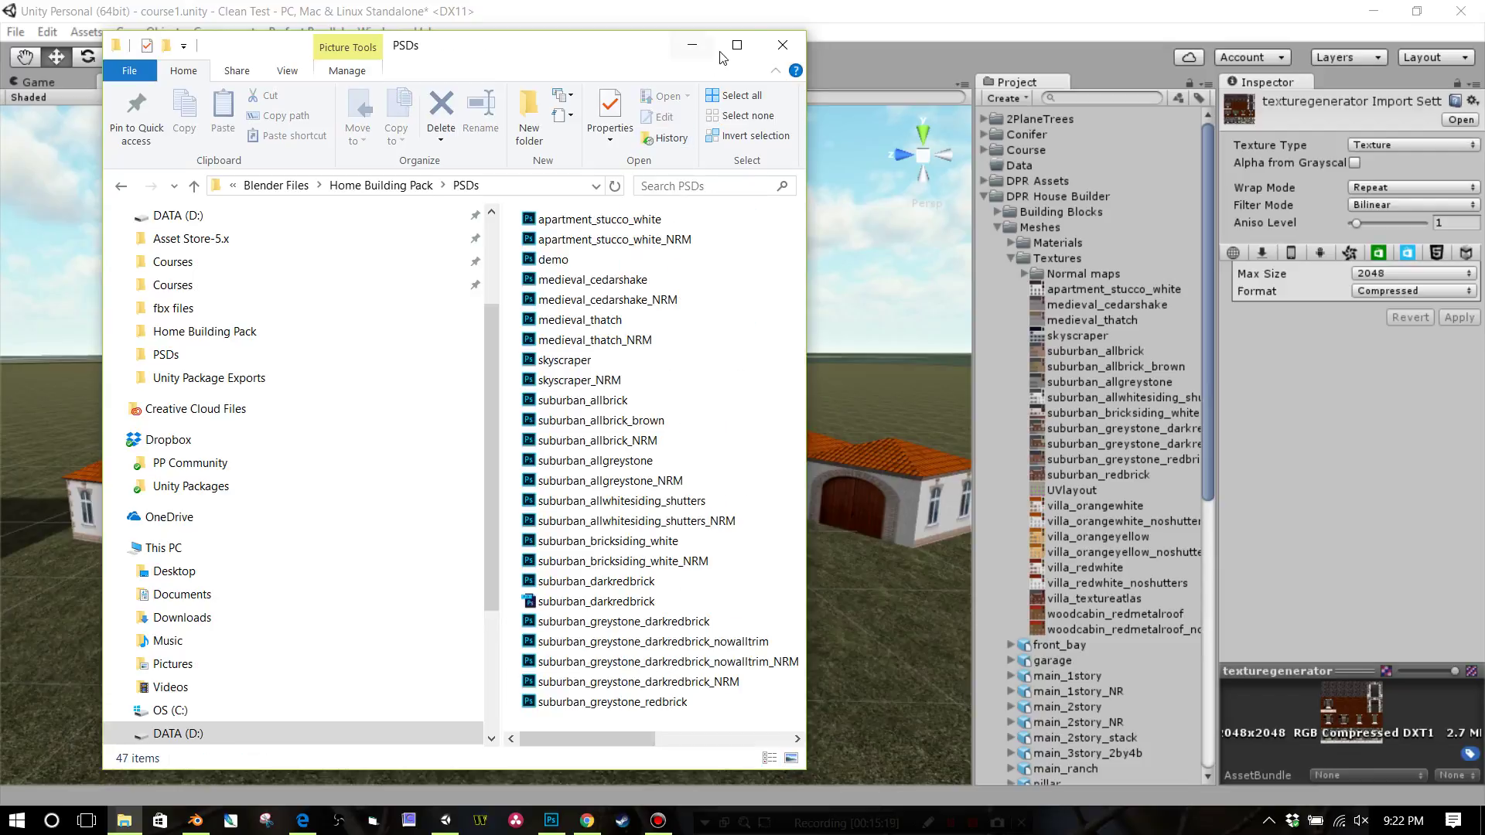
Show the PSDs files as medium icons and move the Explorer window left.
{"action": "left_click", "coordinate": [285, 73]}
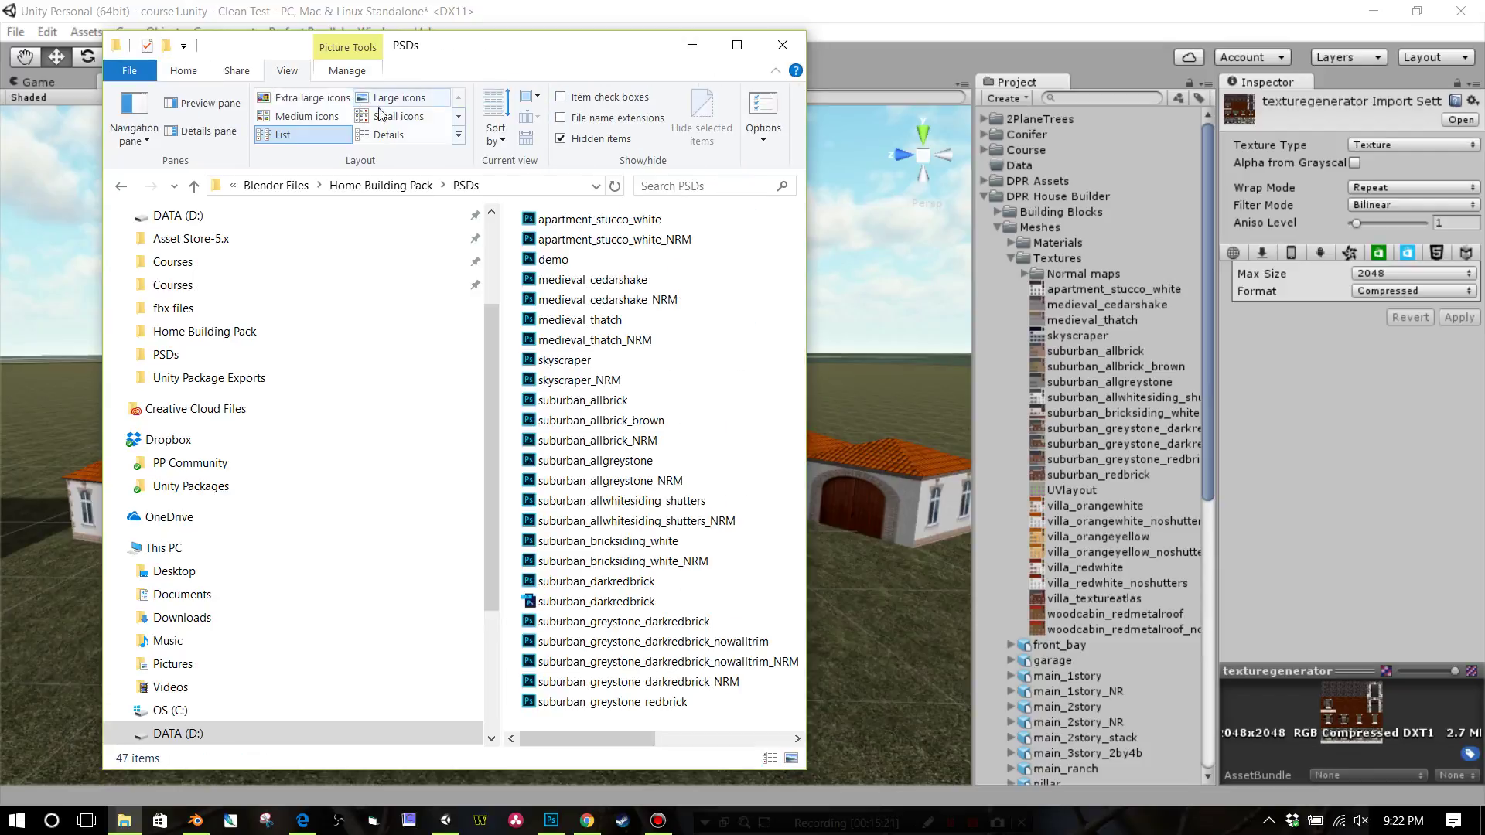
{"action": "left_click", "coordinate": [394, 116]}
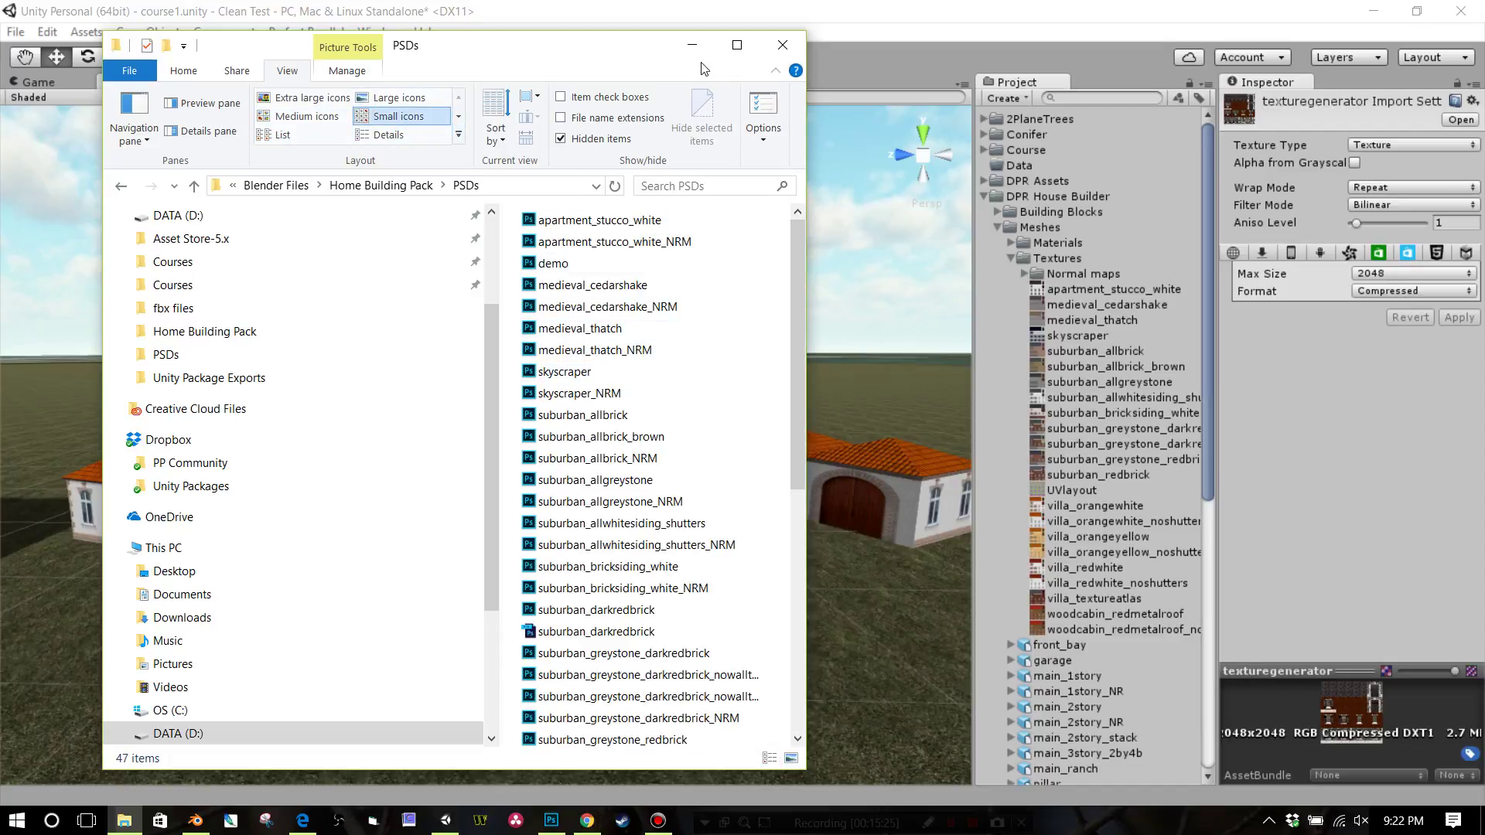
{"action": "left_click", "coordinate": [737, 44]}
{"action": "left_click", "coordinate": [1424, 9]}
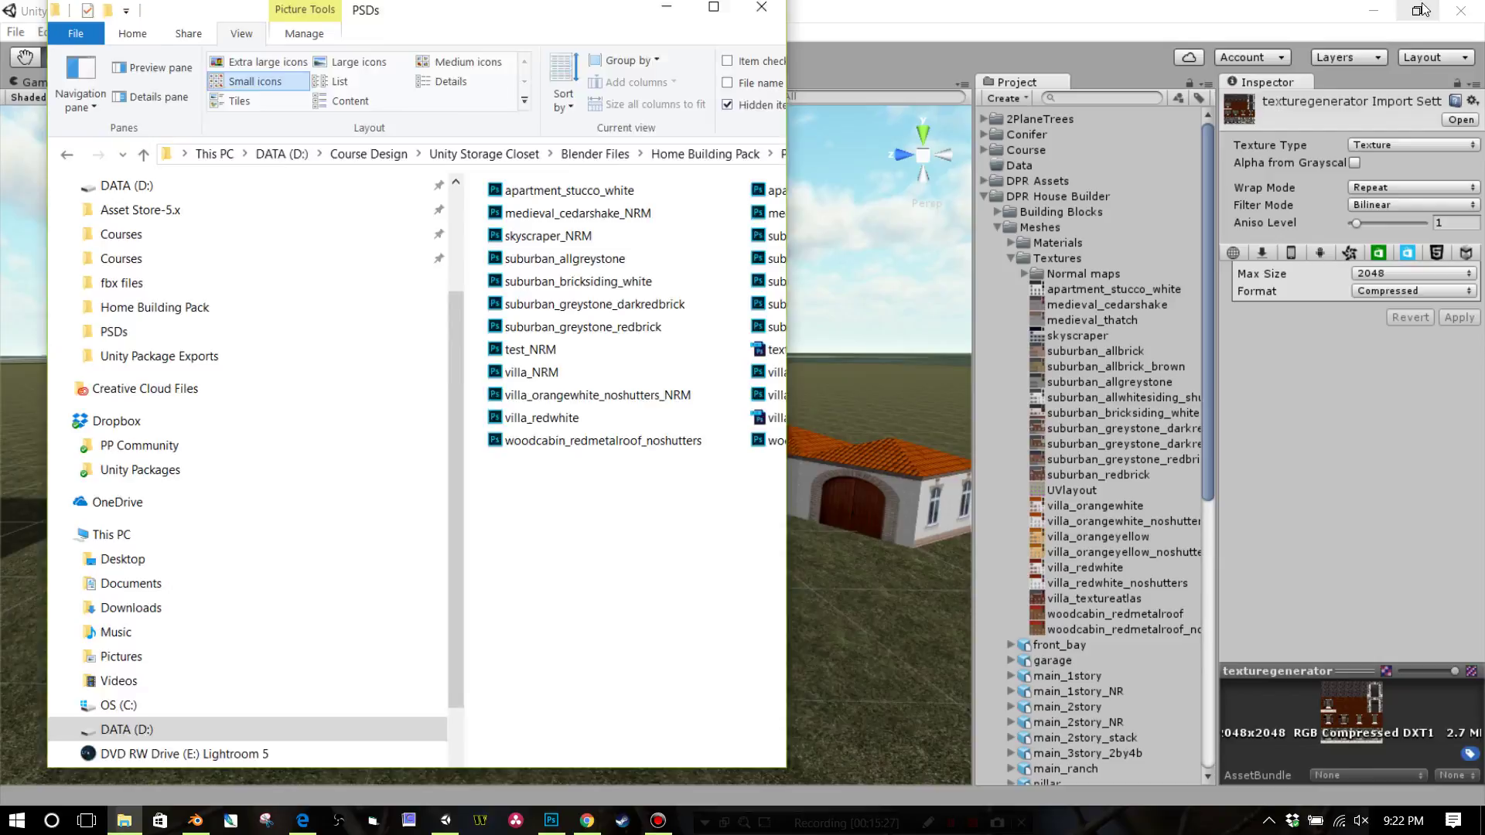
{"action": "left_click_drag", "start_coordinate": [567, 48], "coordinate": [488, 60]}
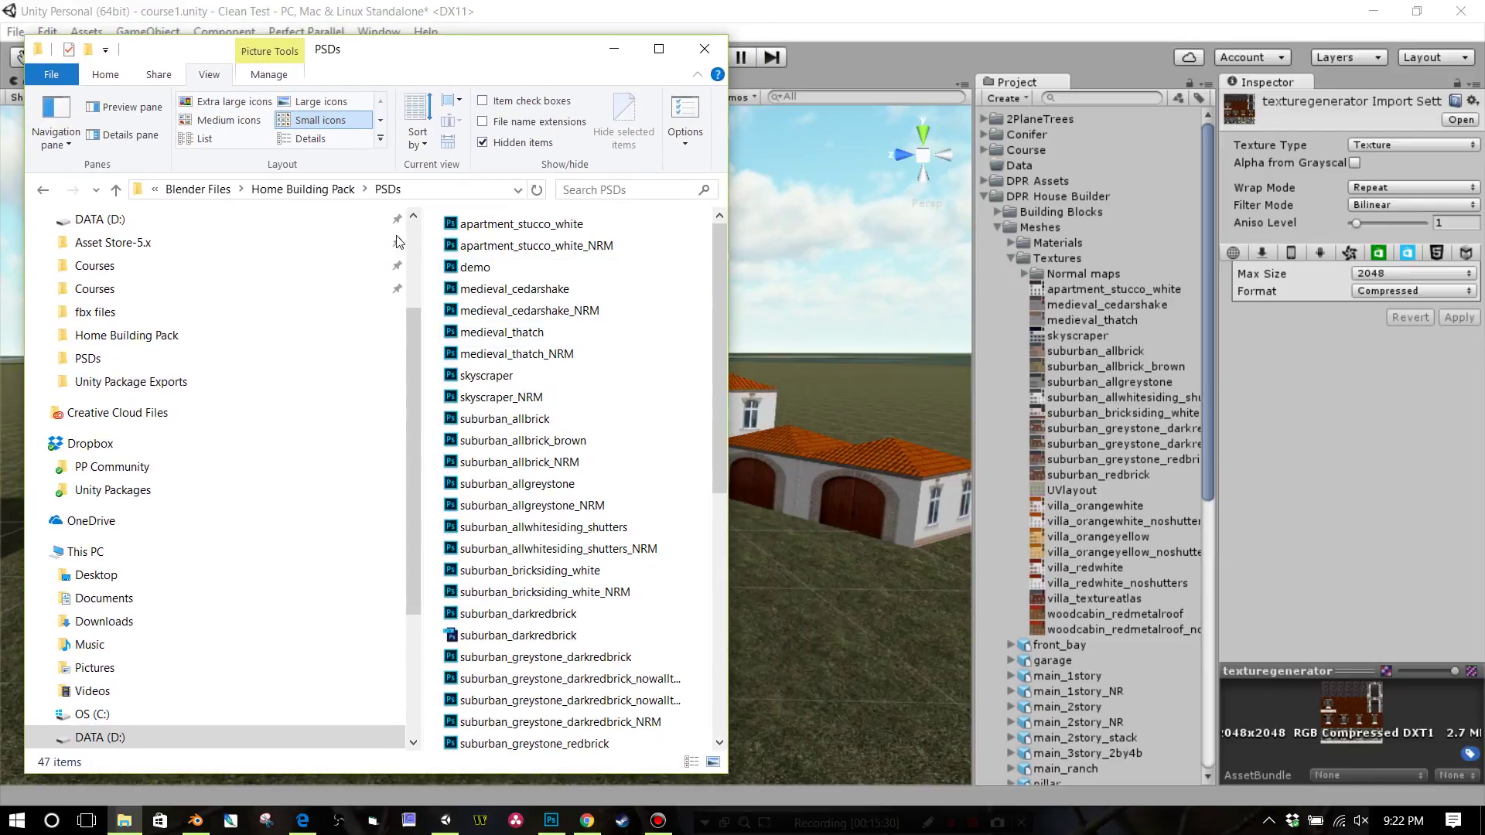
{"action": "left_click", "coordinate": [229, 119]}
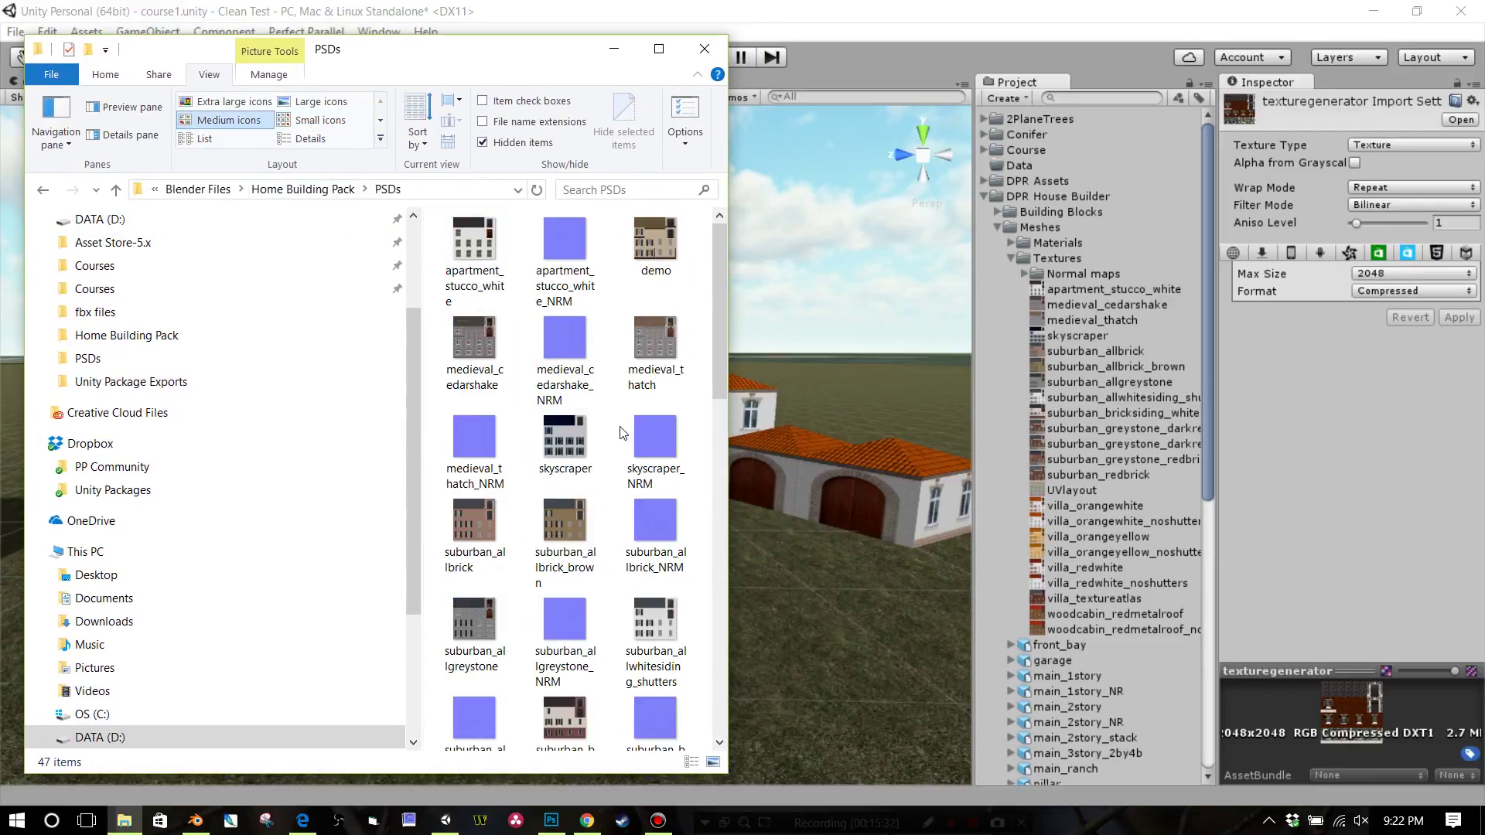
{"action": "scroll", "coordinate": [633, 460], "scroll_direction": "down", "scroll_amount": 5}
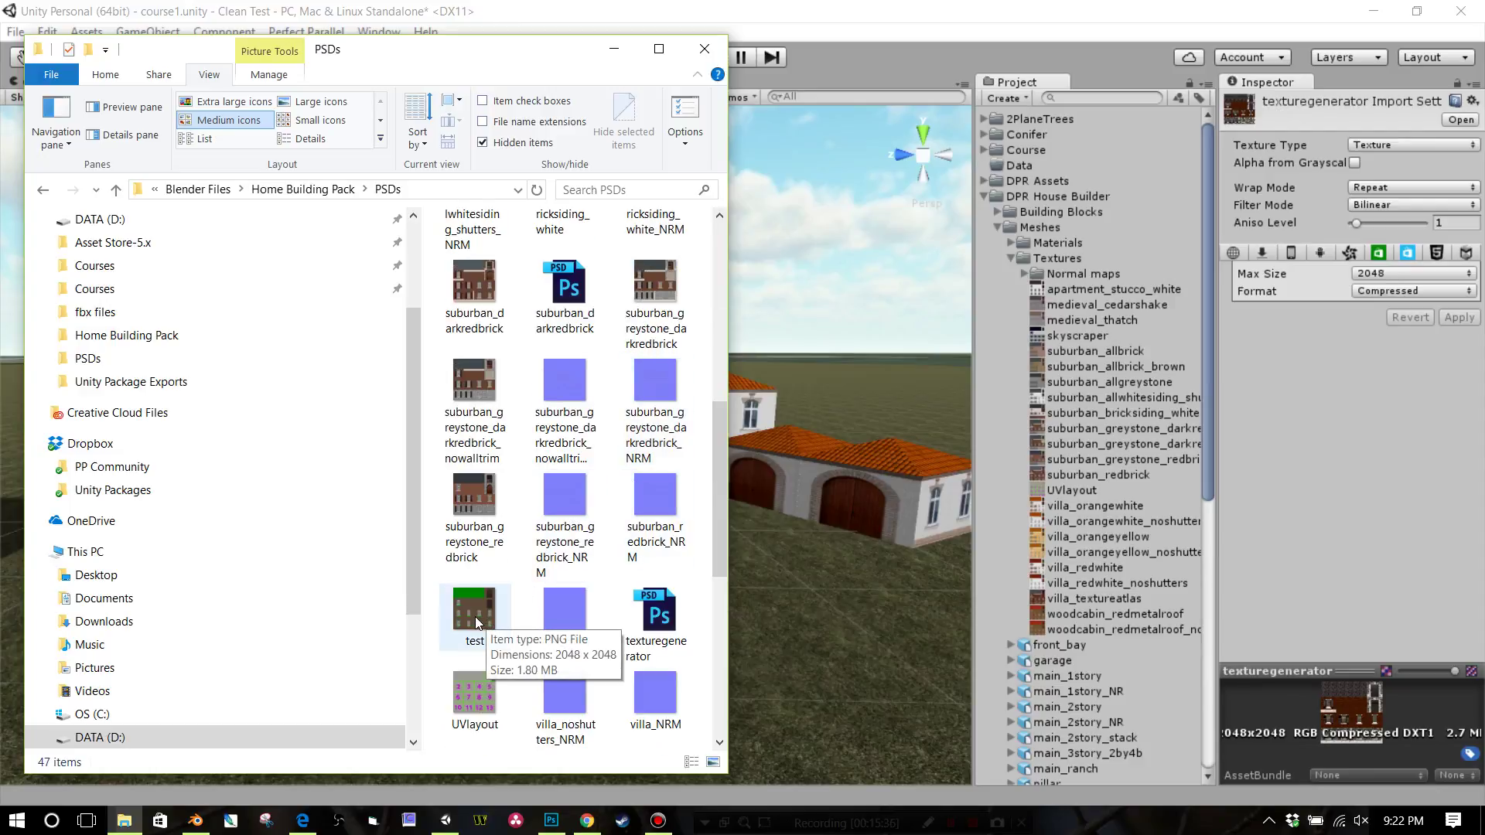
Drag test and test_NRM from Explorer into Unity's Textures folder.
{"action": "left_click_drag", "start_coordinate": [486, 615], "coordinate": [1026, 259]}
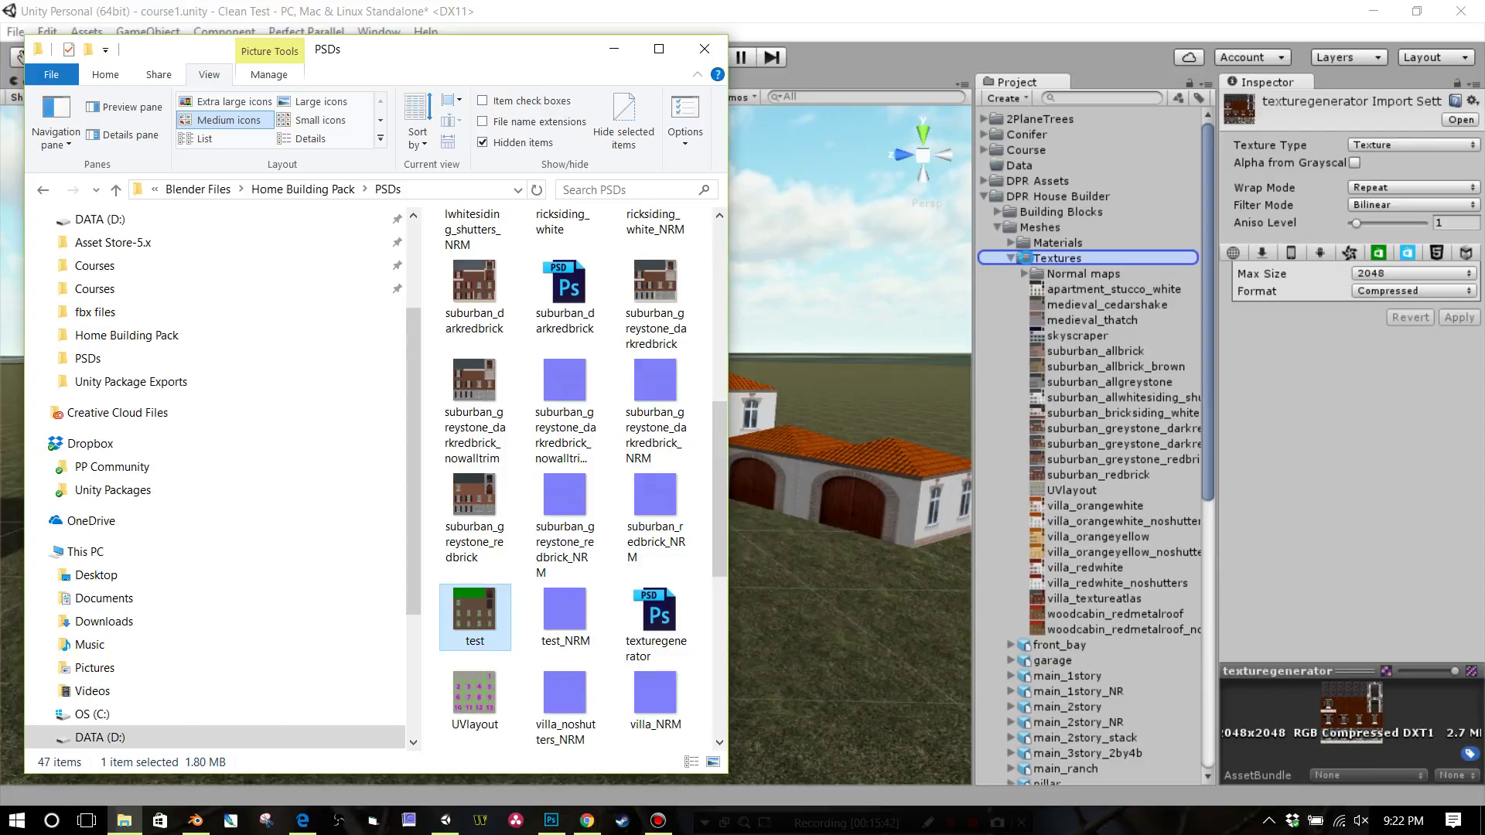
{"action": "left_click_drag", "start_coordinate": [1026, 259], "coordinate": [1028, 258]}
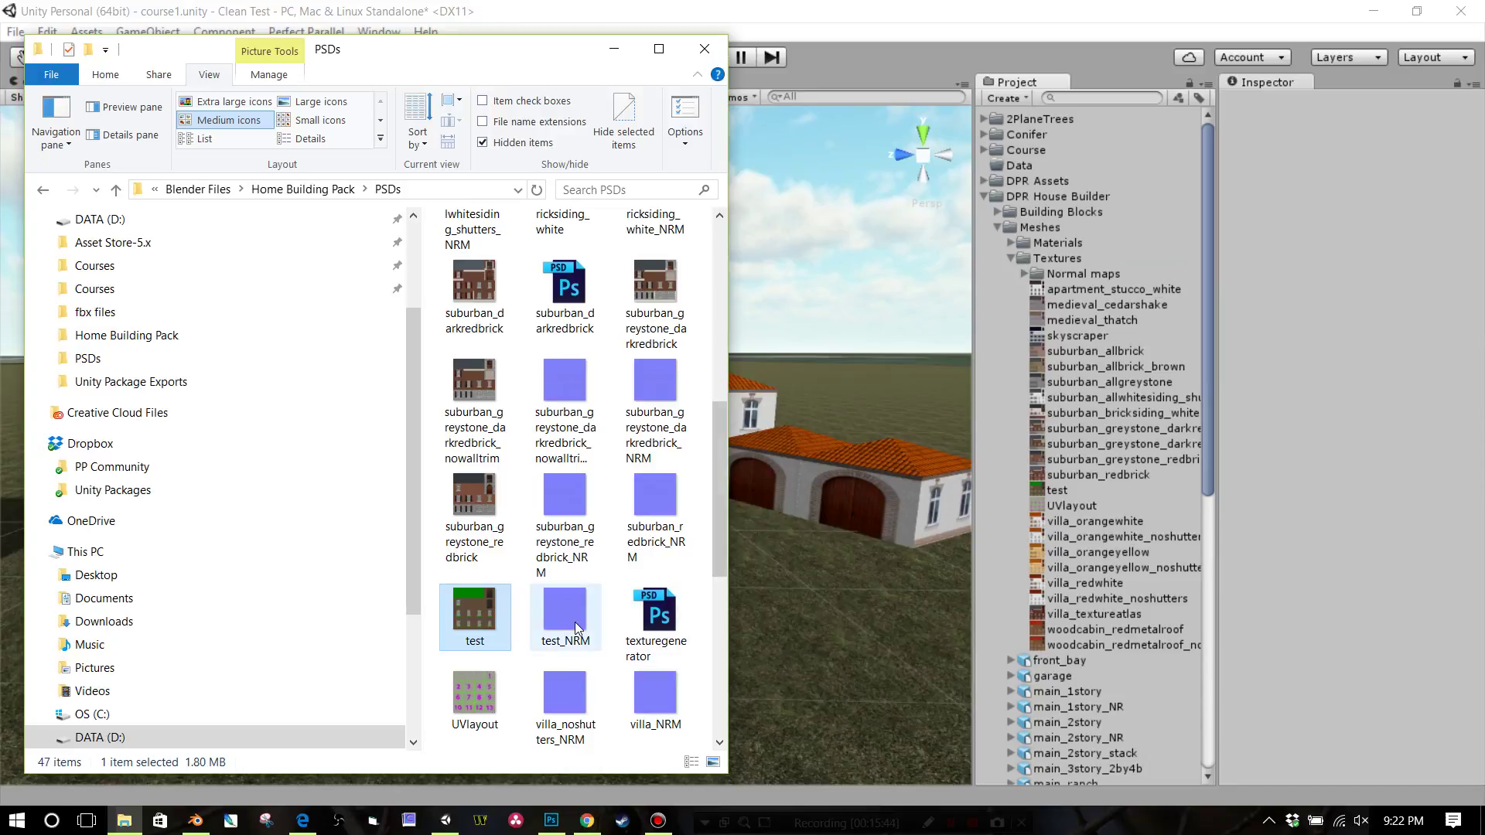
{"action": "left_click_drag", "start_coordinate": [574, 620], "coordinate": [1066, 276]}
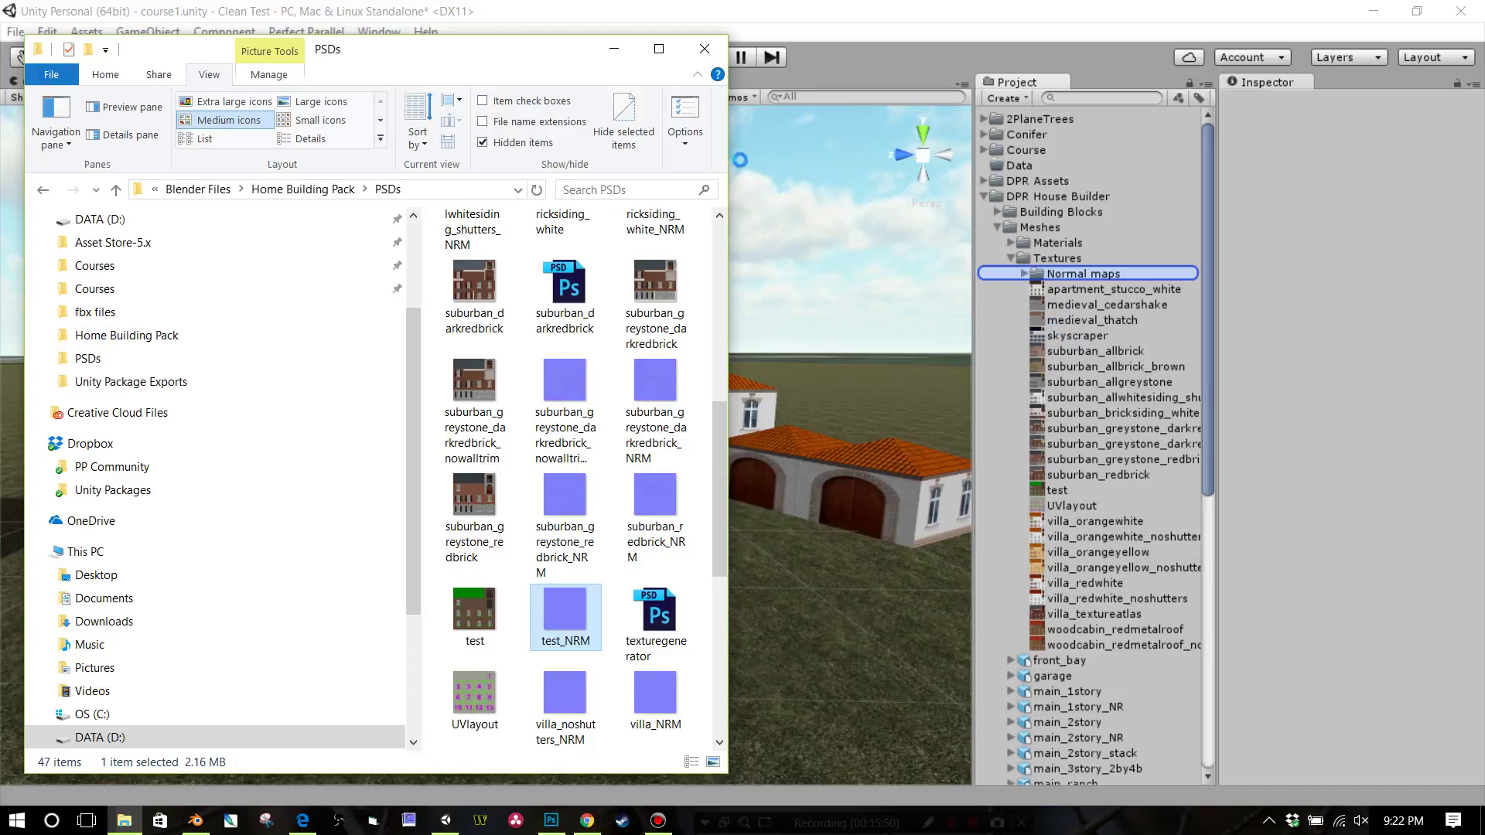
Set test_NRM's Texture Type to Normal map, turn off Create from Grayscale, and apply.
{"action": "left_click", "coordinate": [704, 49]}
{"action": "left_click", "coordinate": [1083, 275]}
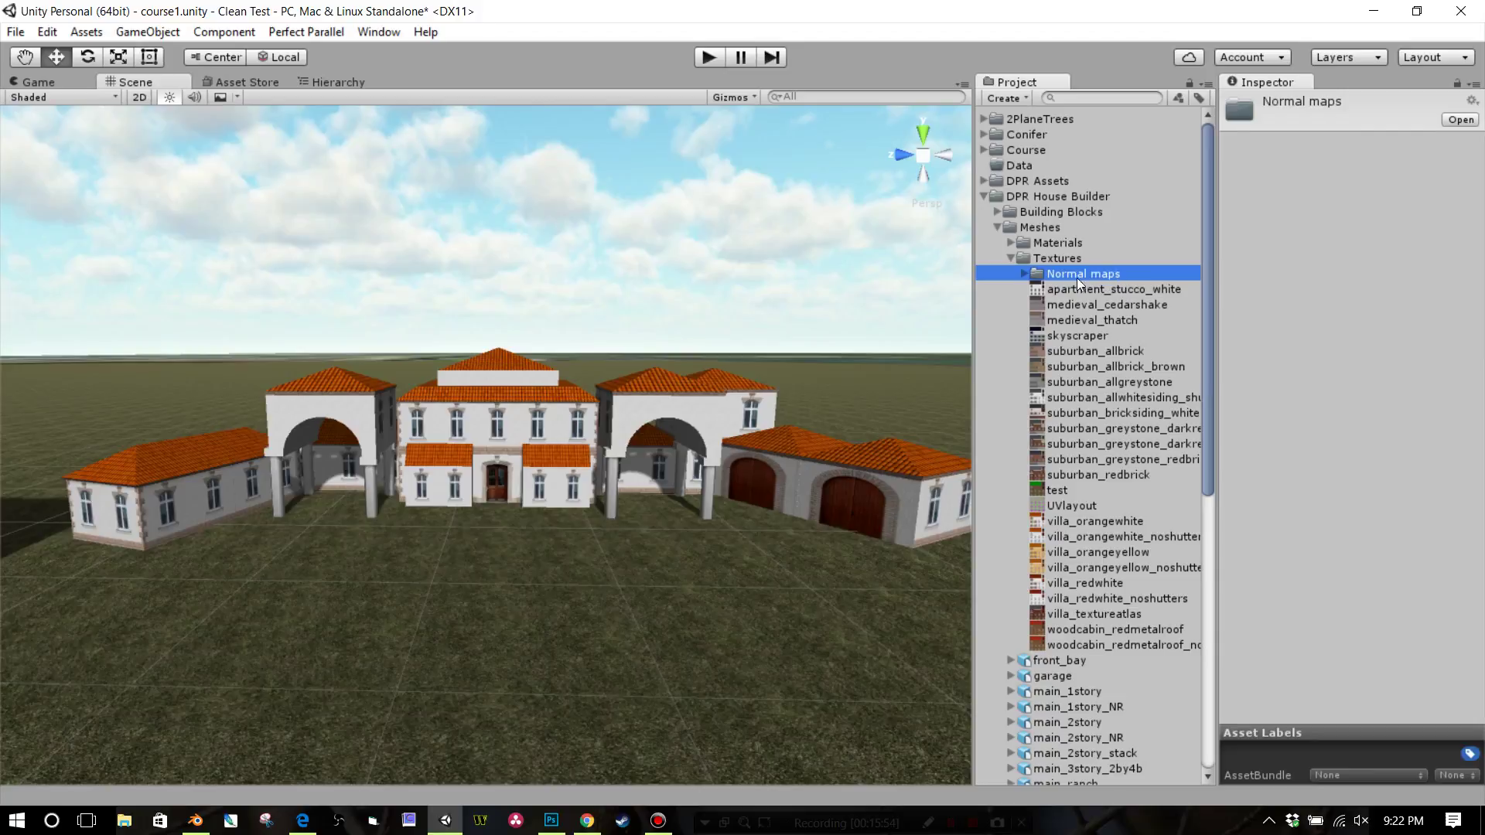
{"action": "left_click", "coordinate": [1026, 273]}
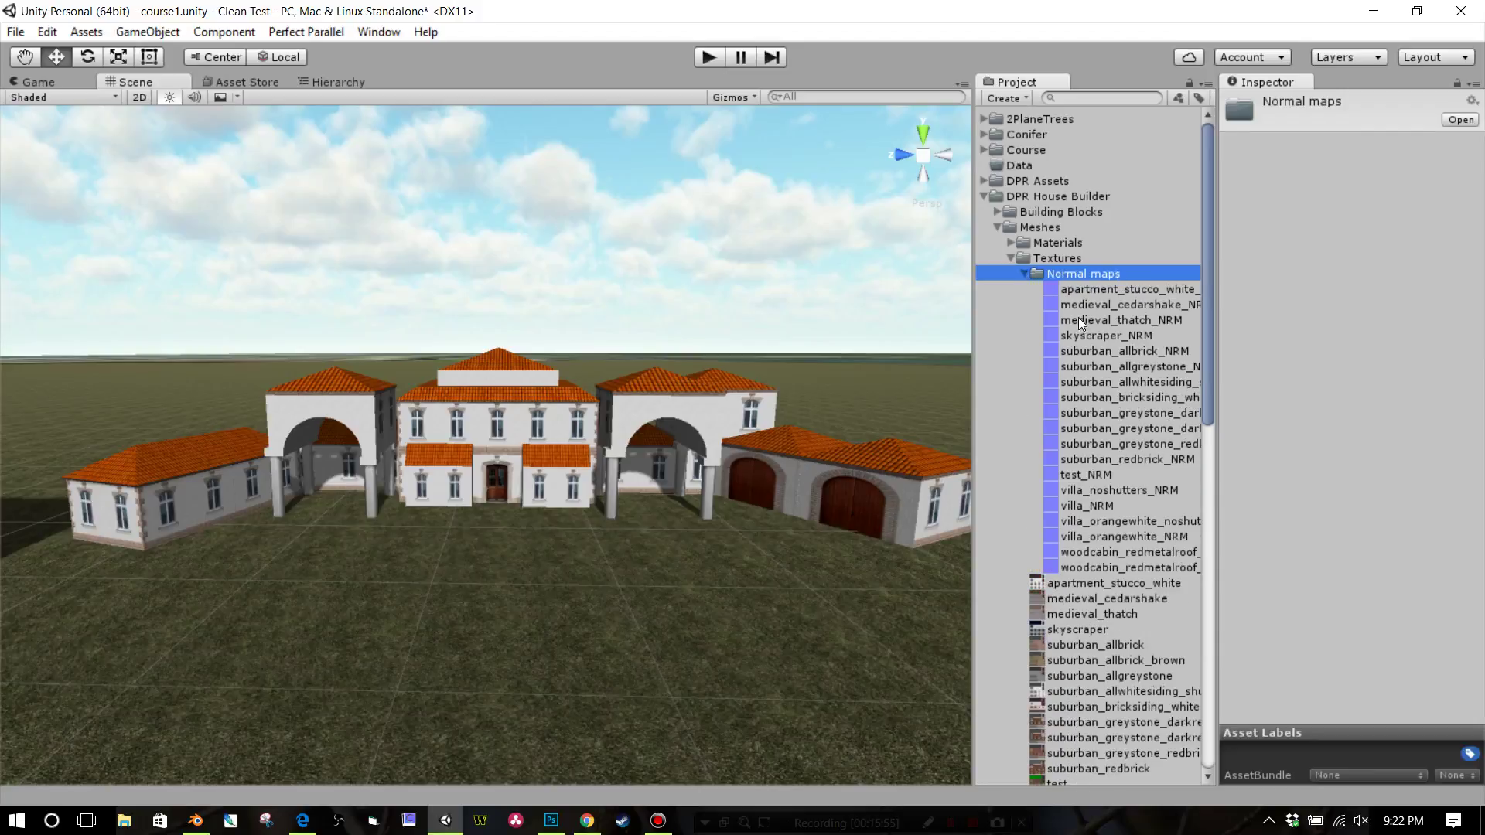
{"action": "left_click", "coordinate": [1087, 477]}
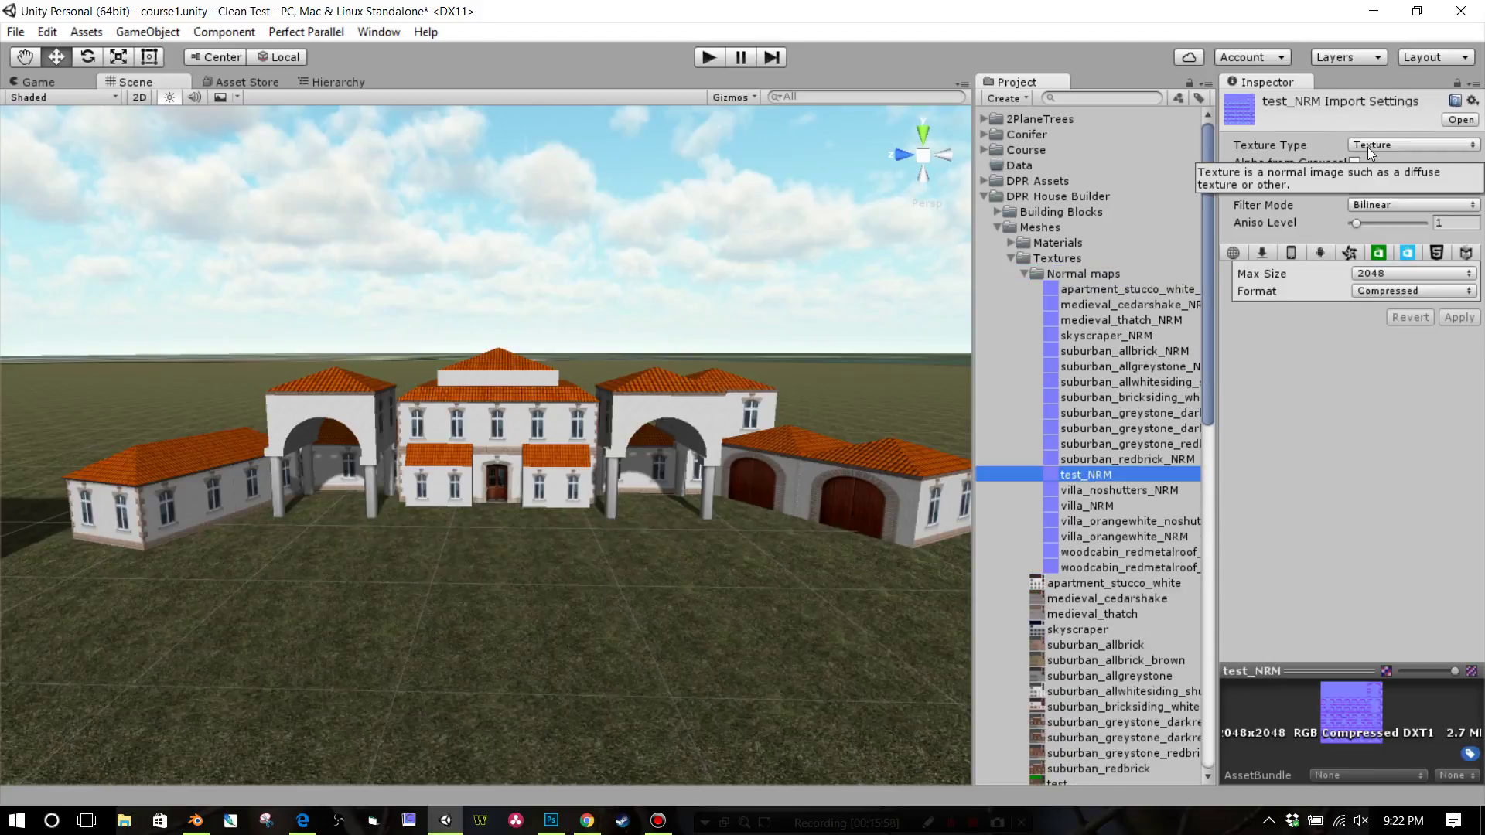
{"action": "left_click", "coordinate": [1368, 147]}
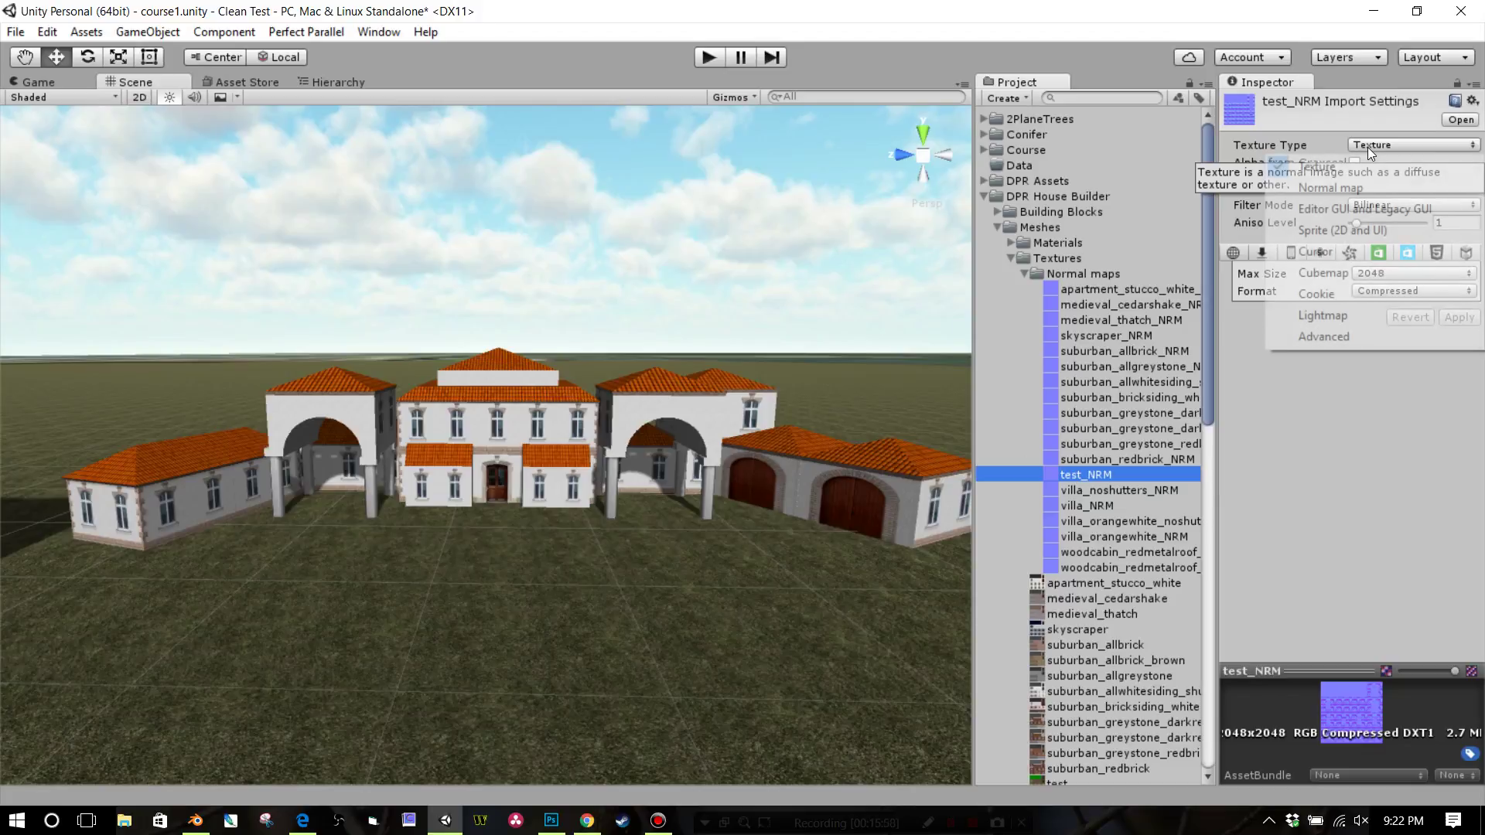
{"action": "left_click", "coordinate": [1356, 186]}
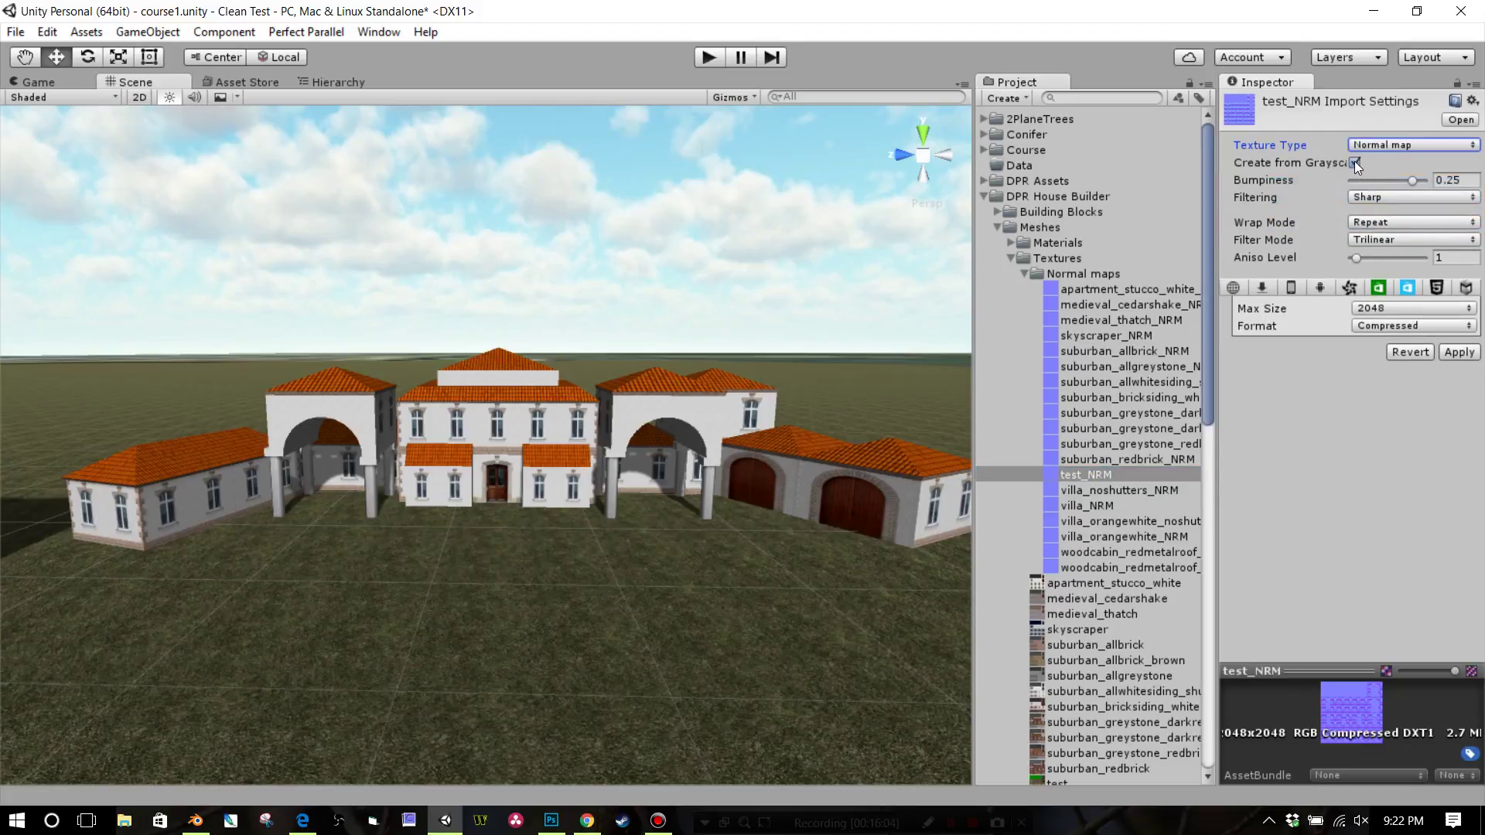
{"action": "left_click", "coordinate": [1355, 163]}
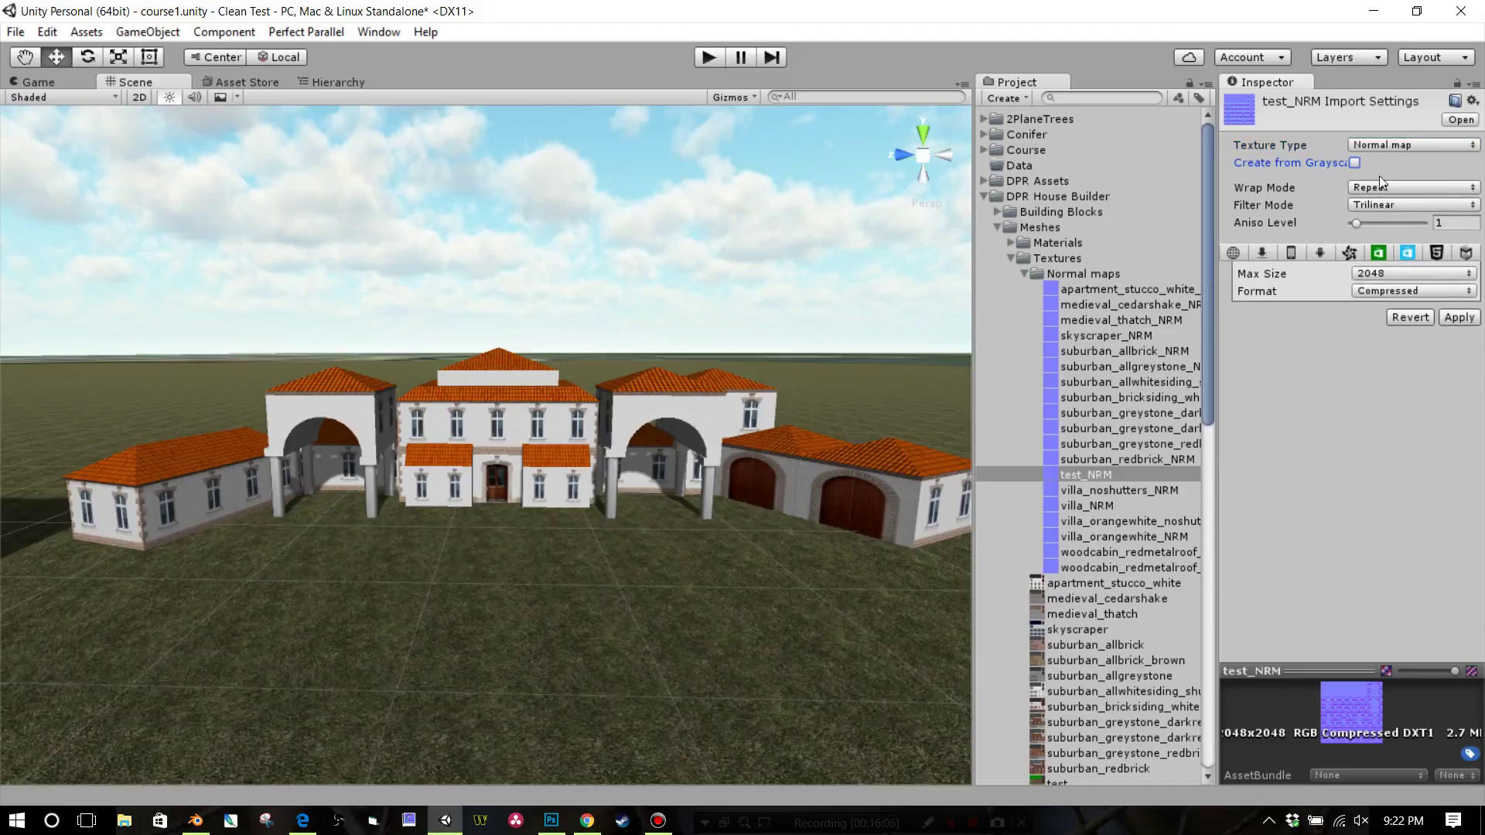
{"action": "left_click", "coordinate": [1447, 322]}
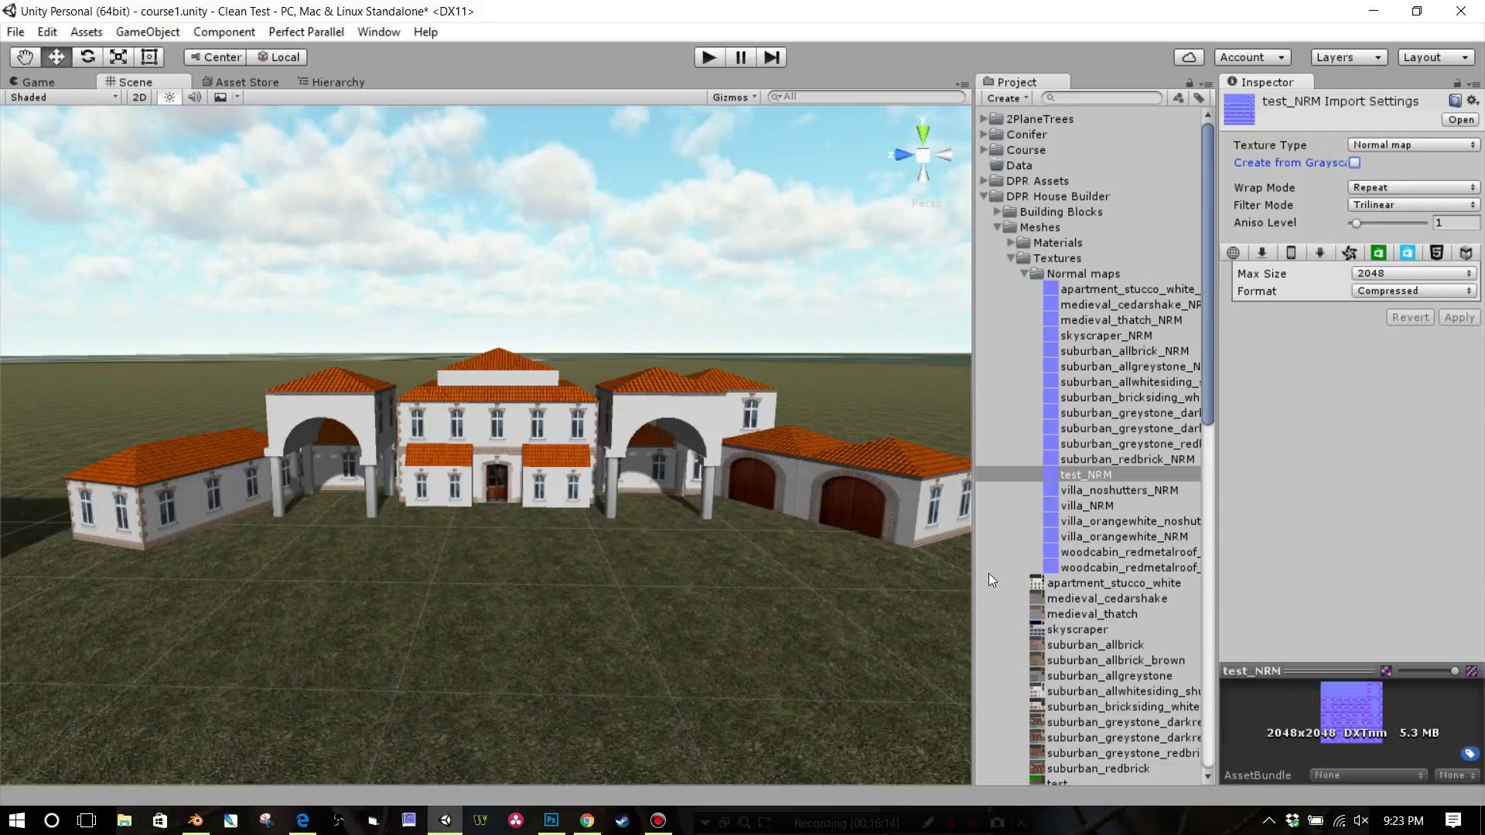
{"action": "scroll", "coordinate": [1043, 611], "scroll_direction": "down", "scroll_amount": 4}
{"action": "scroll", "coordinate": [1064, 542], "scroll_direction": "up", "scroll_amount": 3}
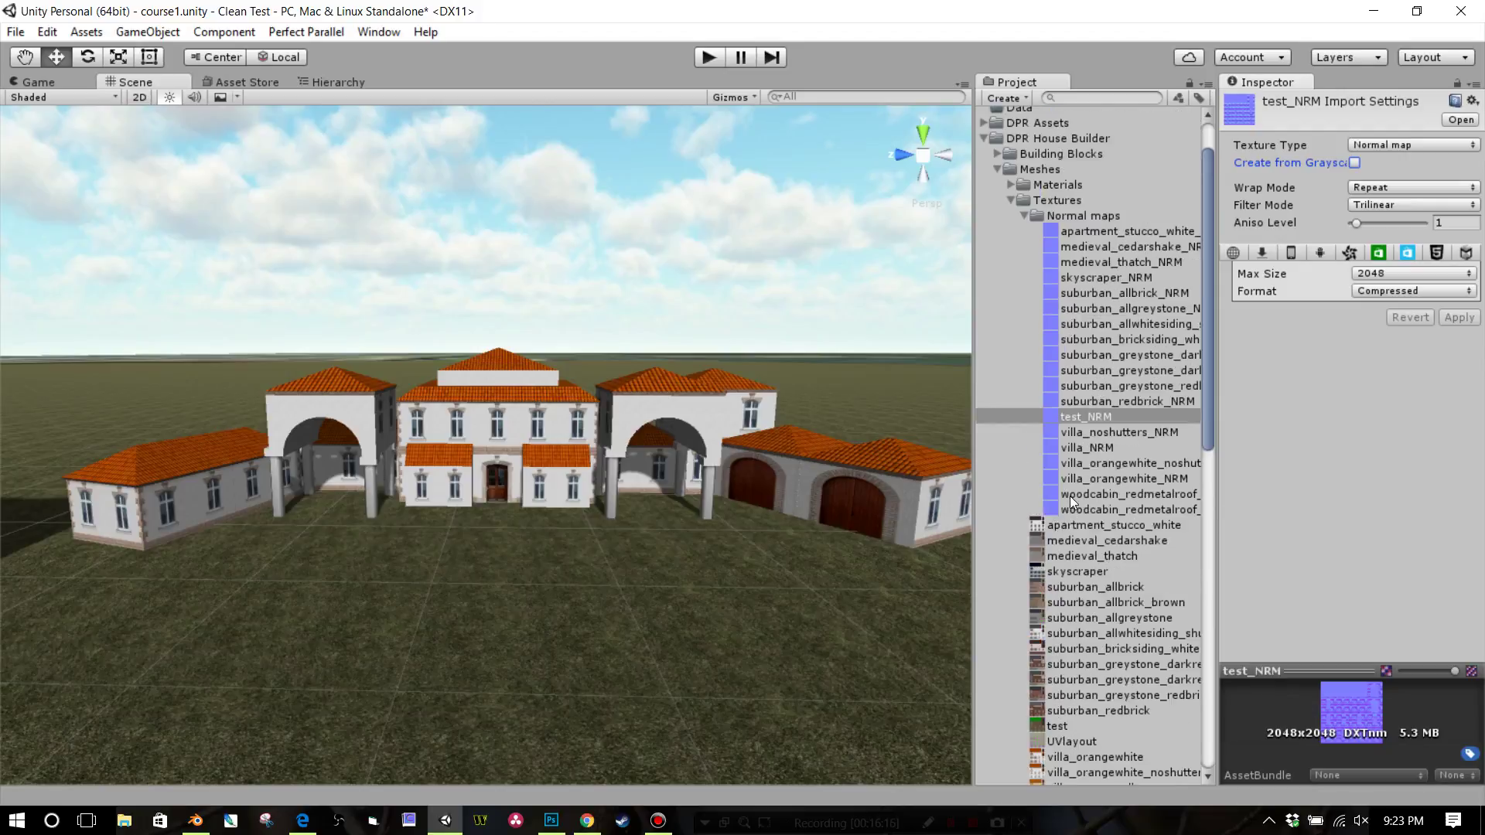
{"action": "scroll", "coordinate": [1070, 495], "scroll_direction": "up", "scroll_amount": 2}
Duplicate the suburban_allbrick material from the Materials folder.
{"action": "left_click", "coordinate": [1024, 272]}
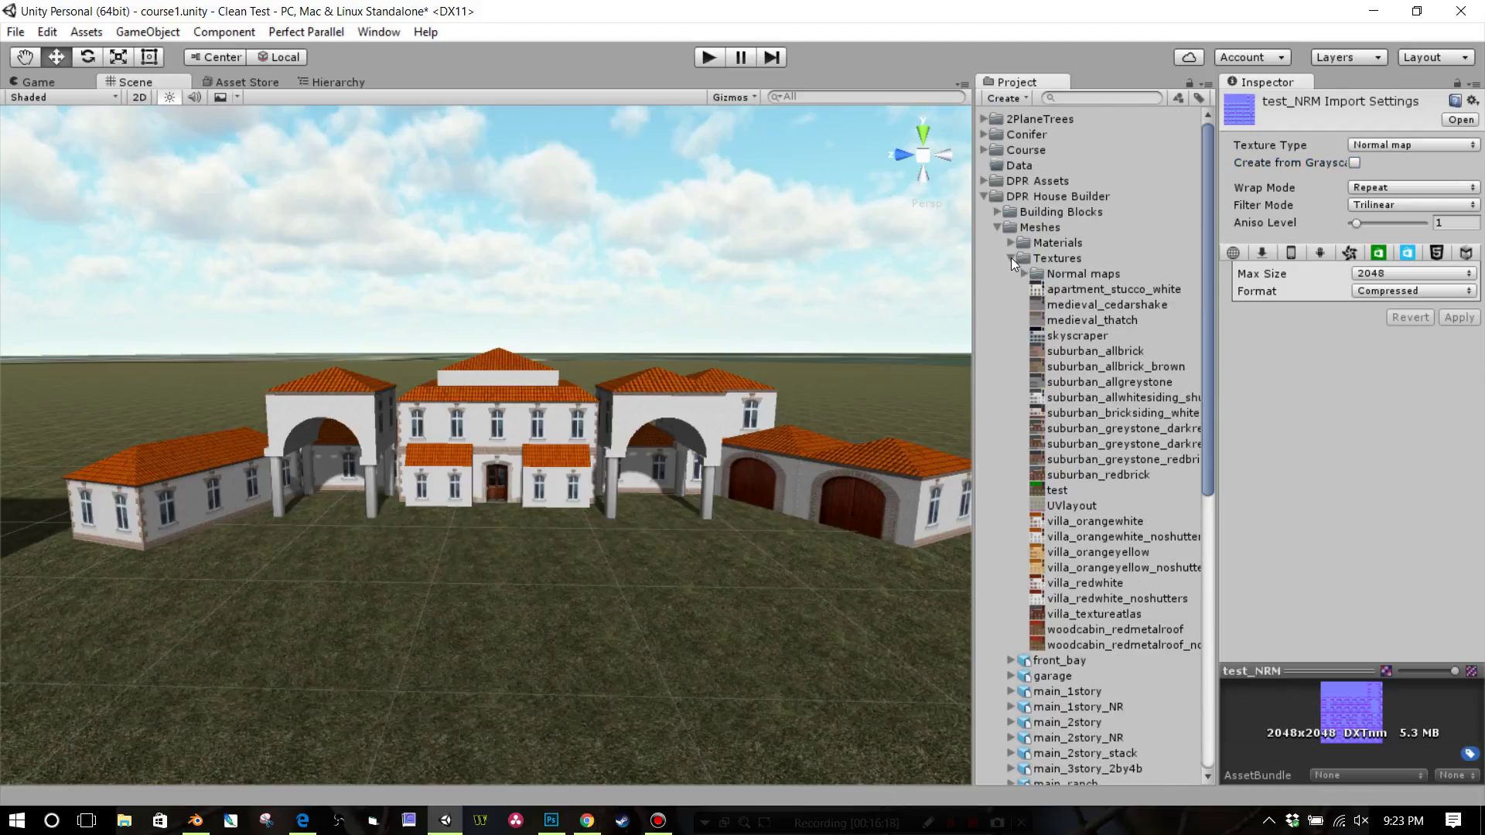
{"action": "left_click", "coordinate": [1011, 258]}
{"action": "left_click", "coordinate": [1009, 244]}
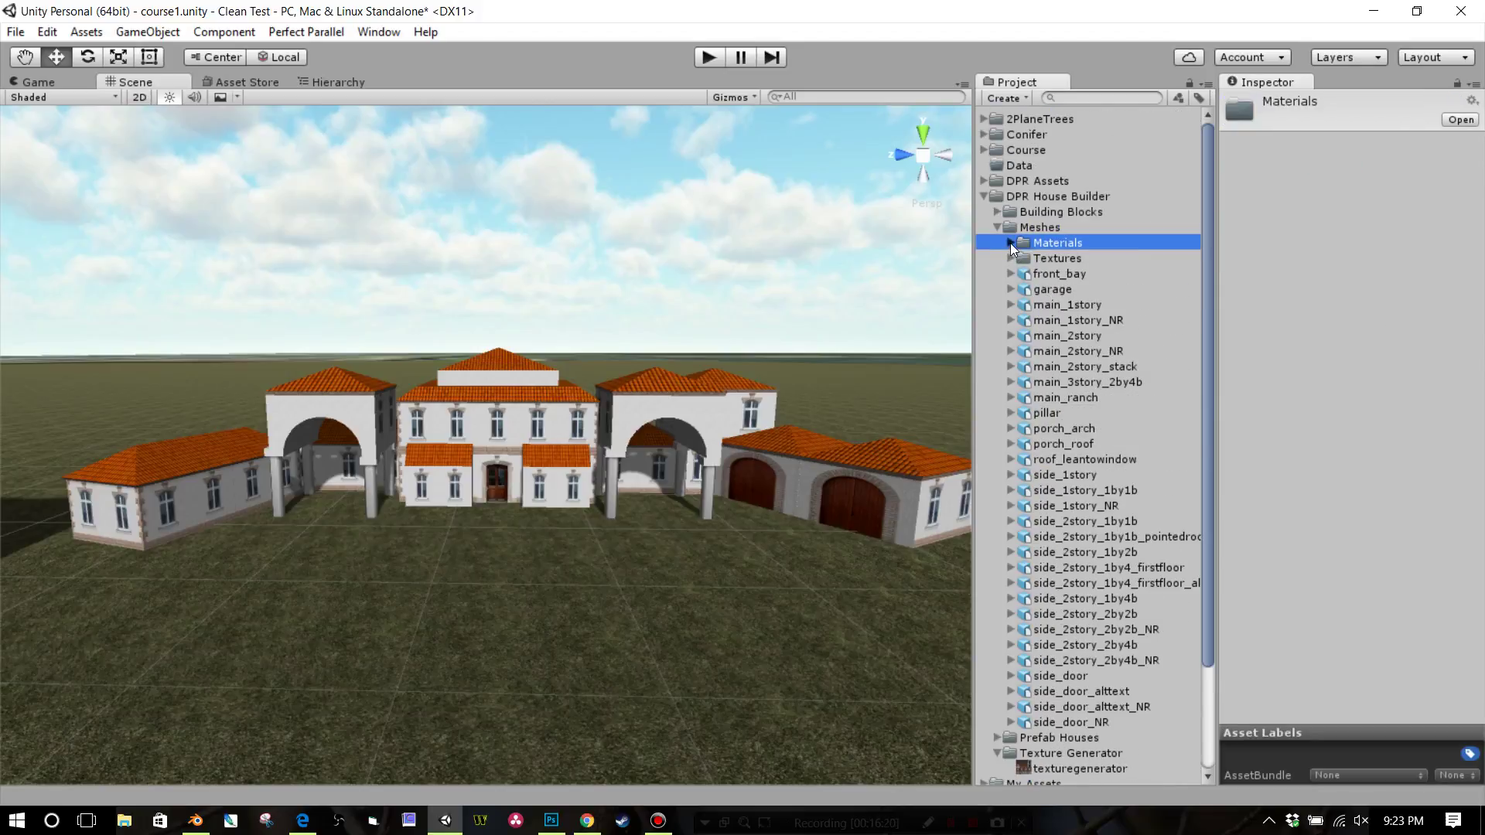
{"action": "left_click", "coordinate": [1009, 243]}
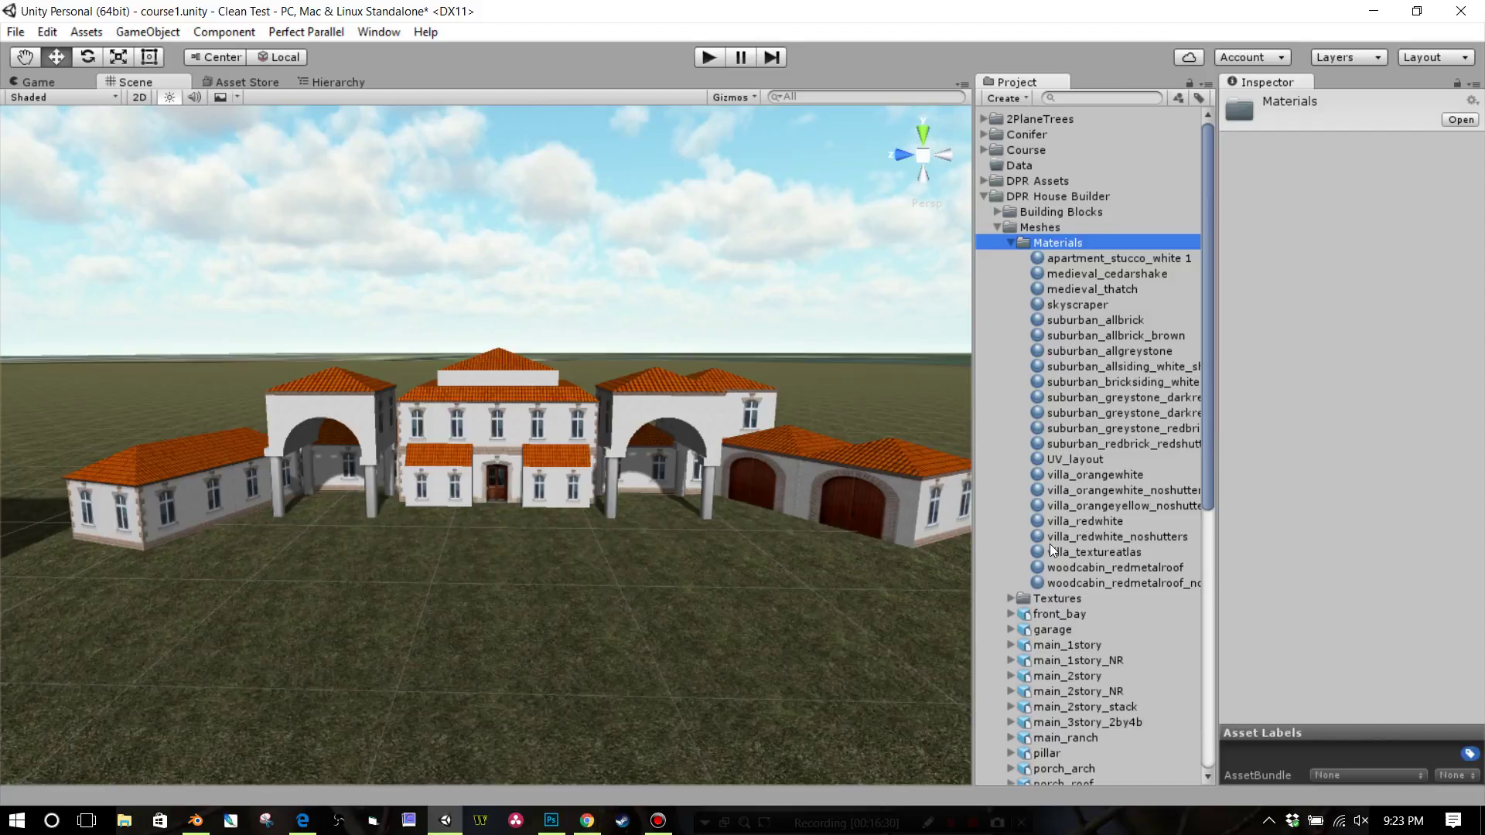
{"action": "left_click", "coordinate": [1070, 324]}
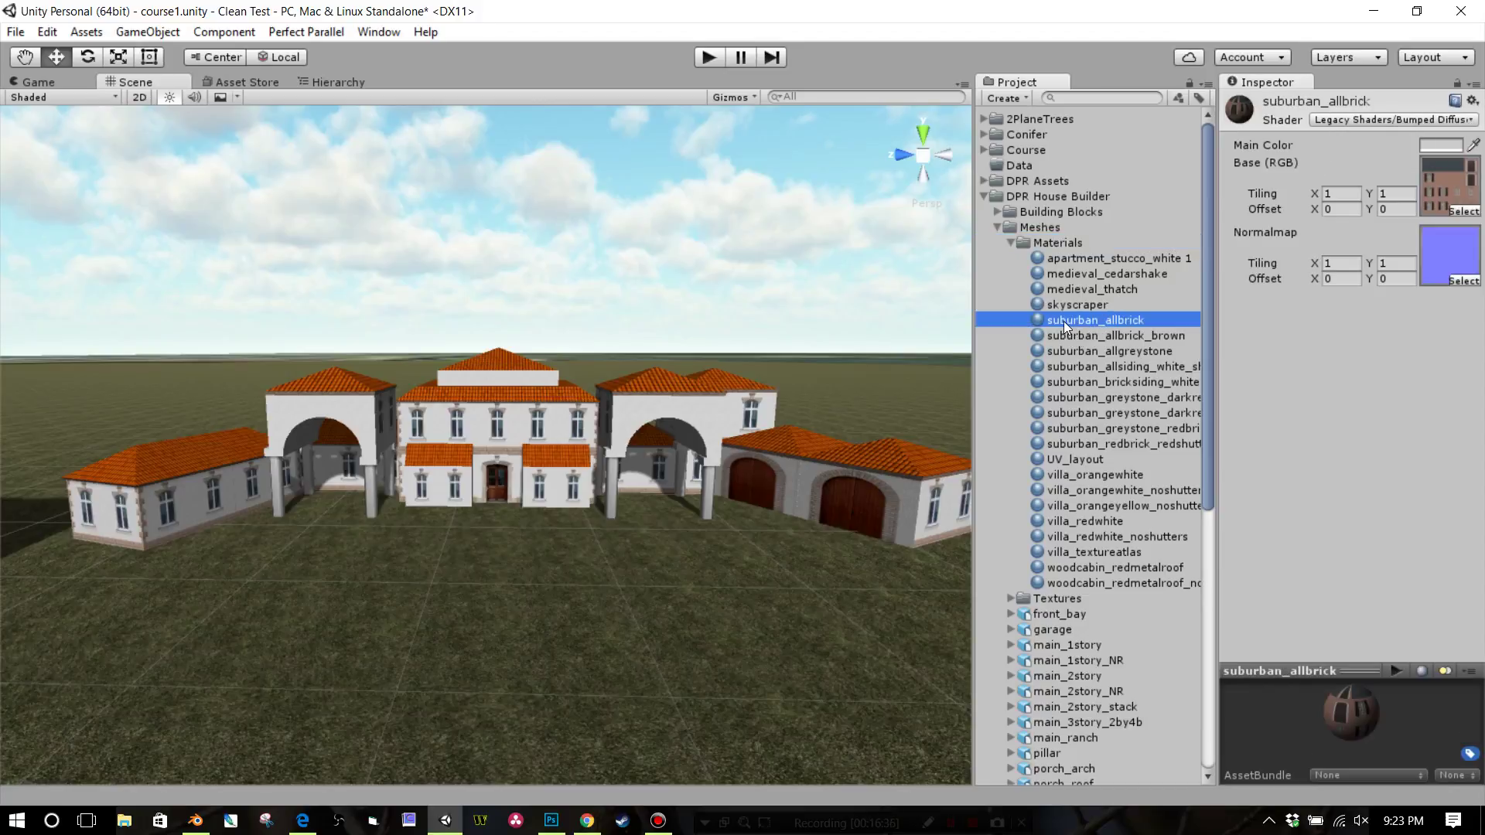
{"action": "left_click", "coordinate": [103, 38]}
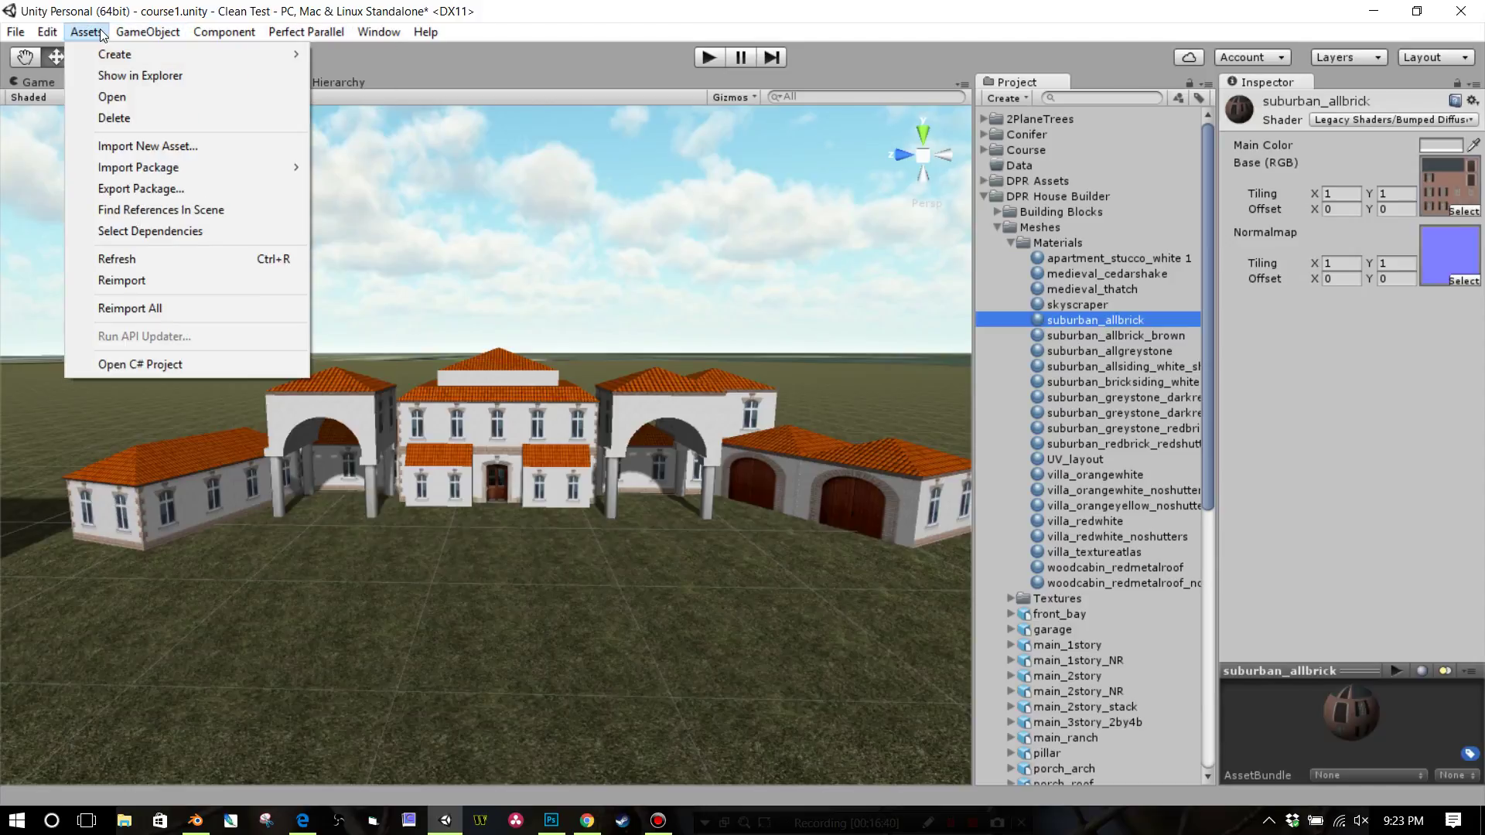
{"action": "mouse_move", "coordinate": [44, 32]}
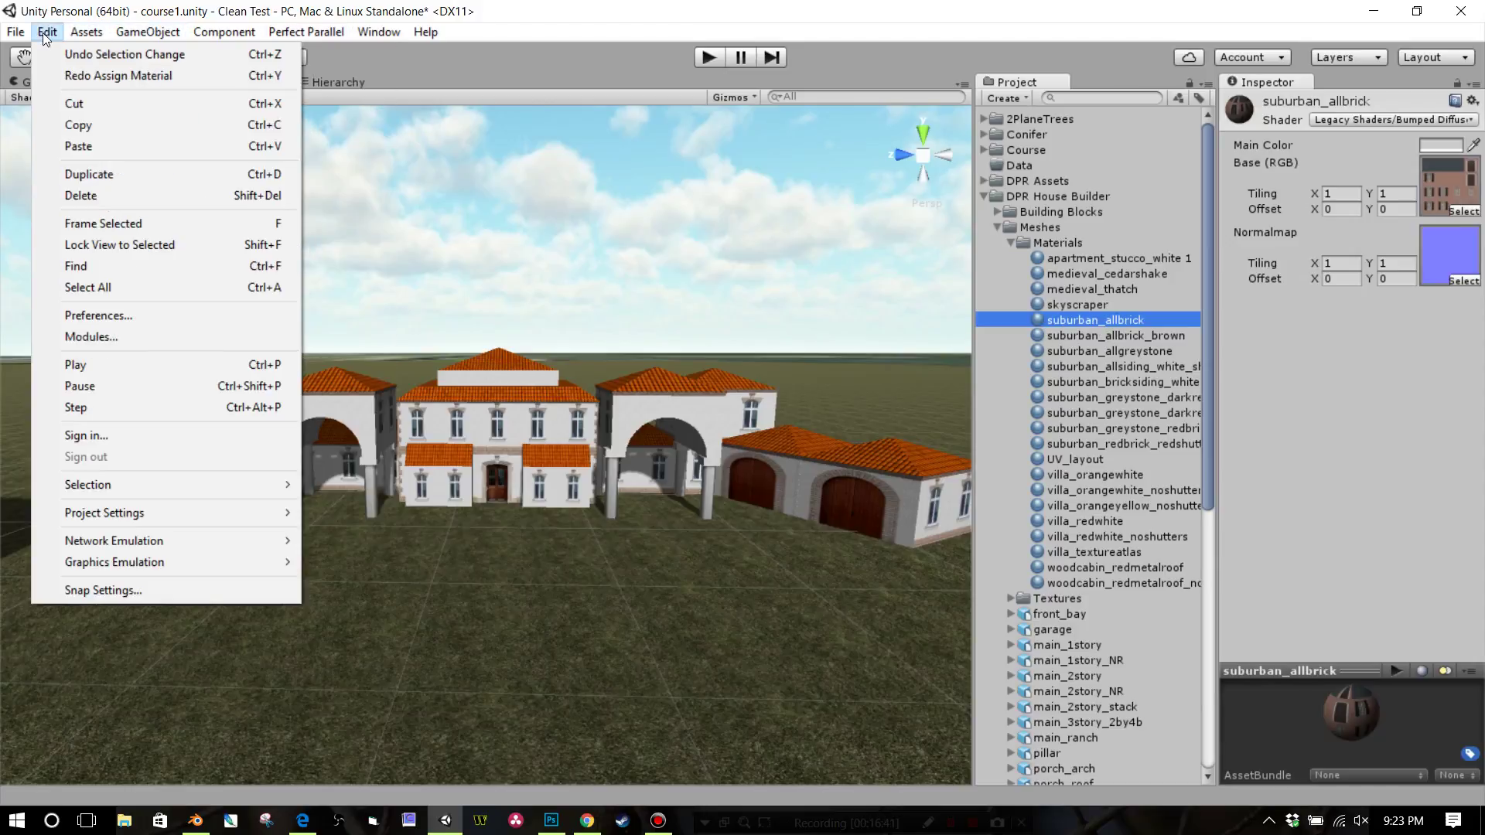
{"action": "left_click", "coordinate": [74, 175]}
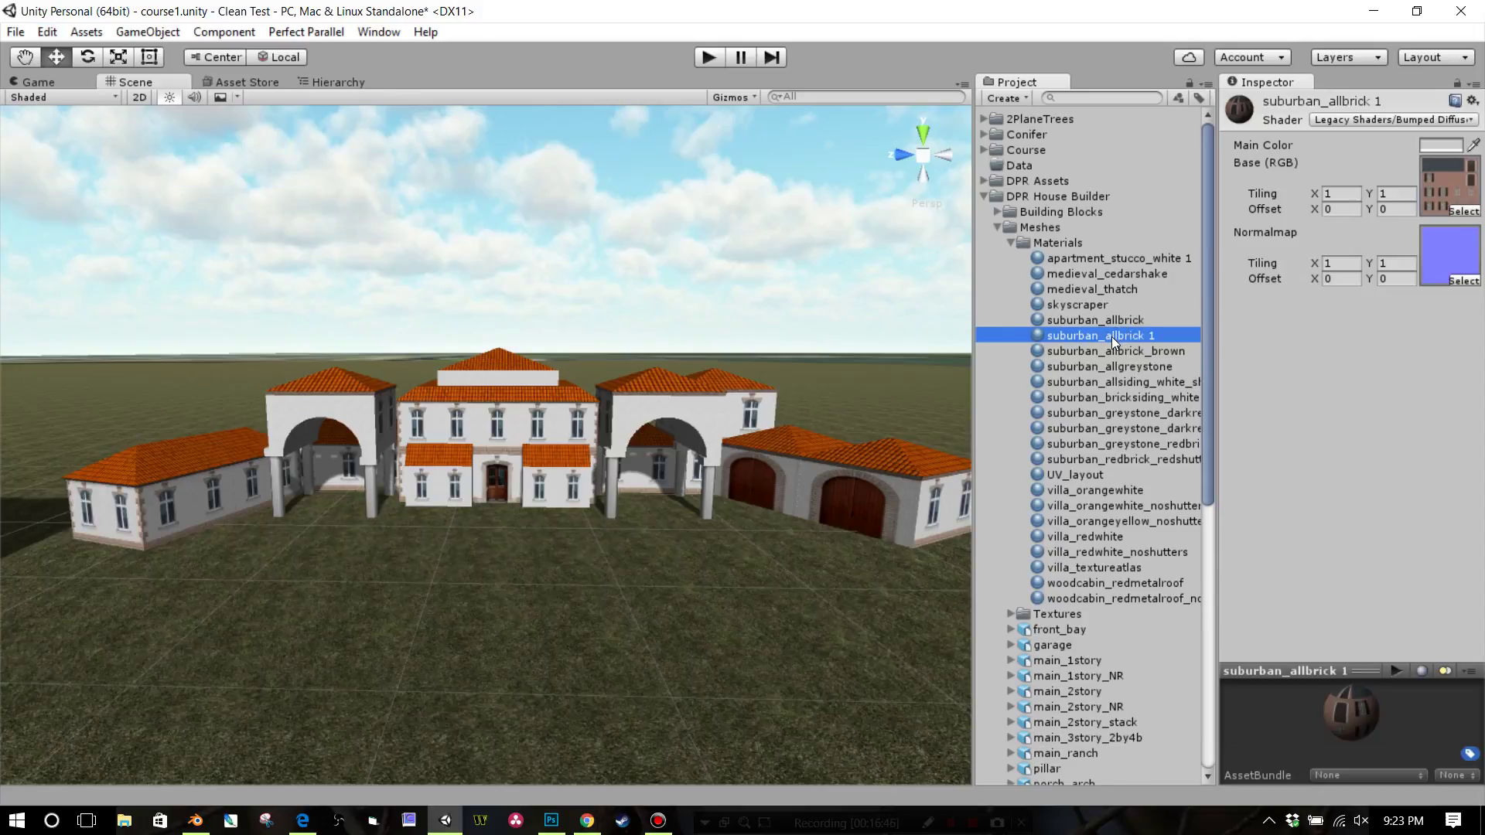
Rename the copied material to test.
{"action": "left_click", "coordinate": [1111, 337]}
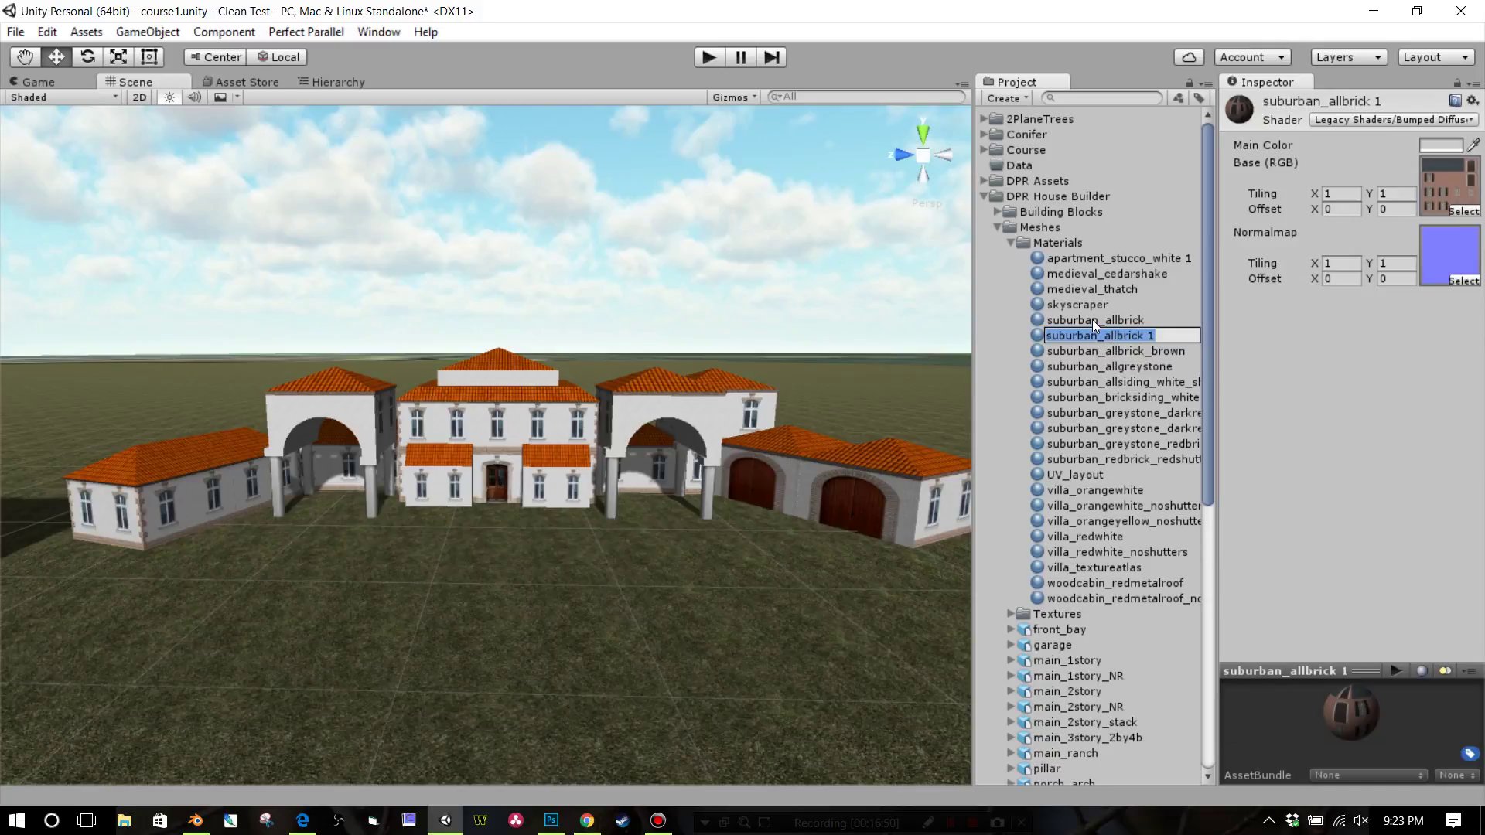
{"action": "key", "text": "Return"}
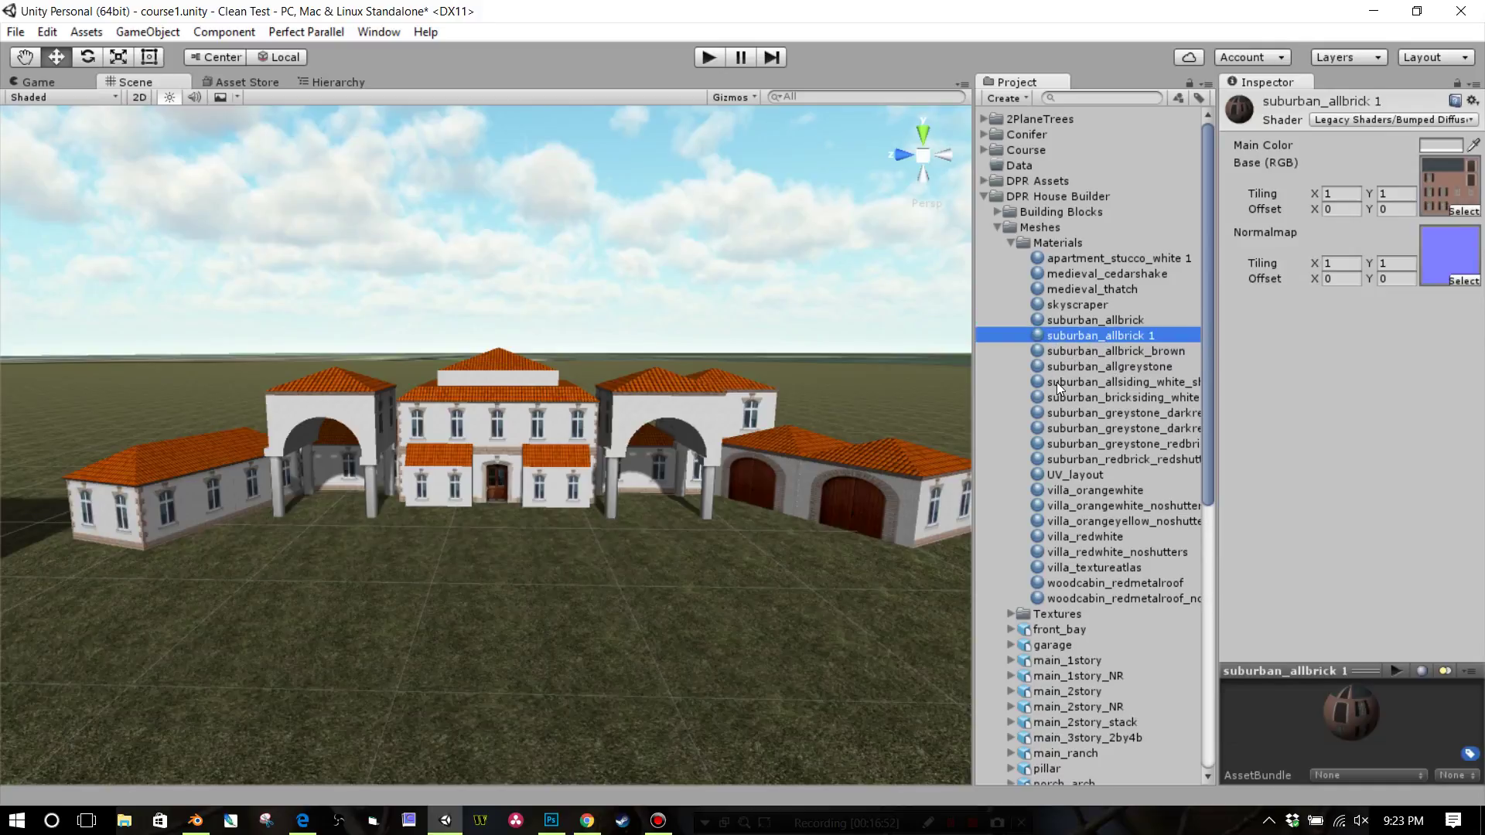
{"action": "left_click", "coordinate": [1057, 338]}
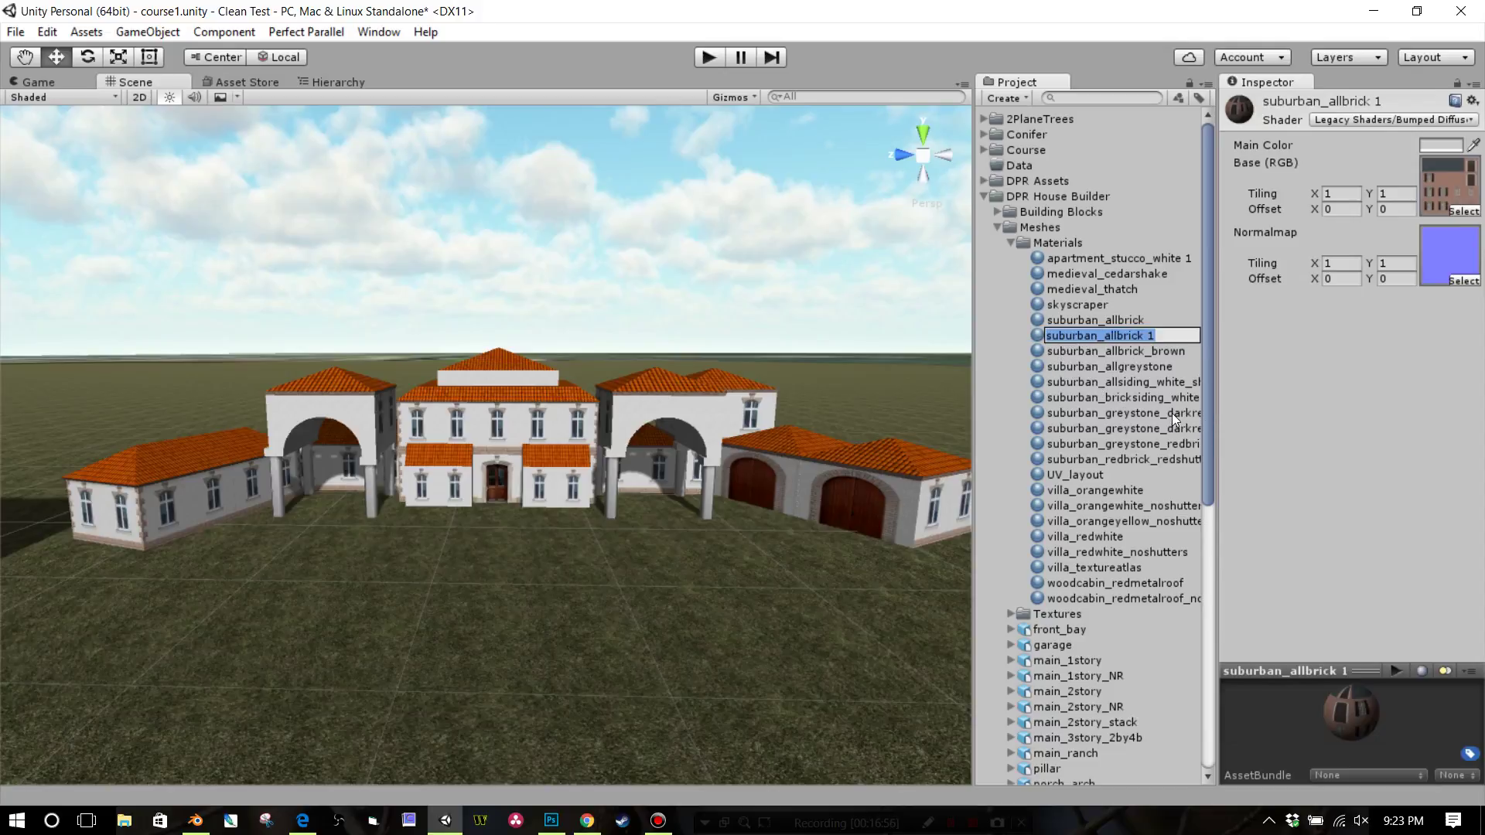
{"action": "type", "text": "test"}
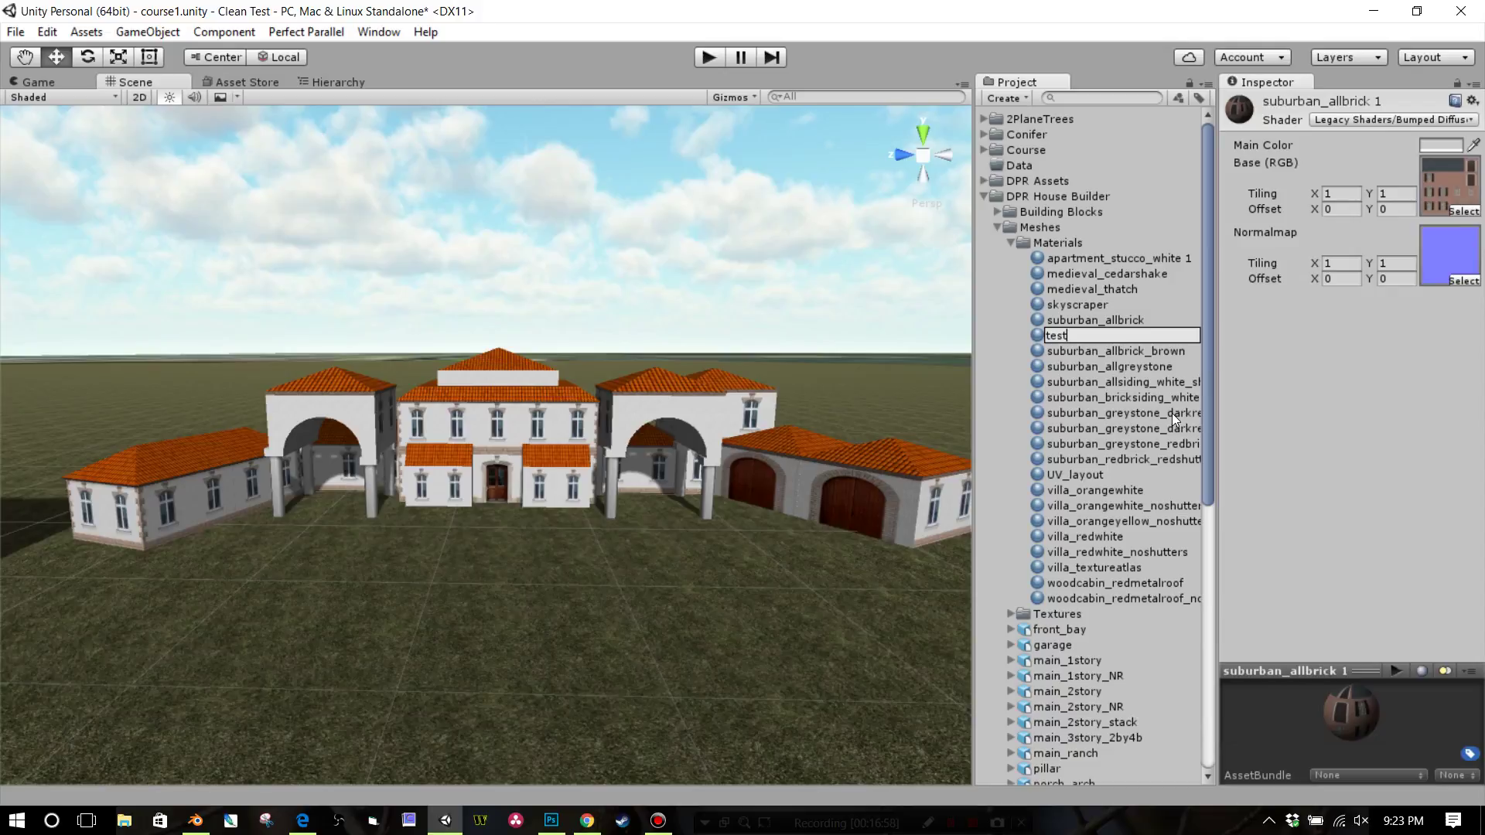
{"action": "key", "text": "Return"}
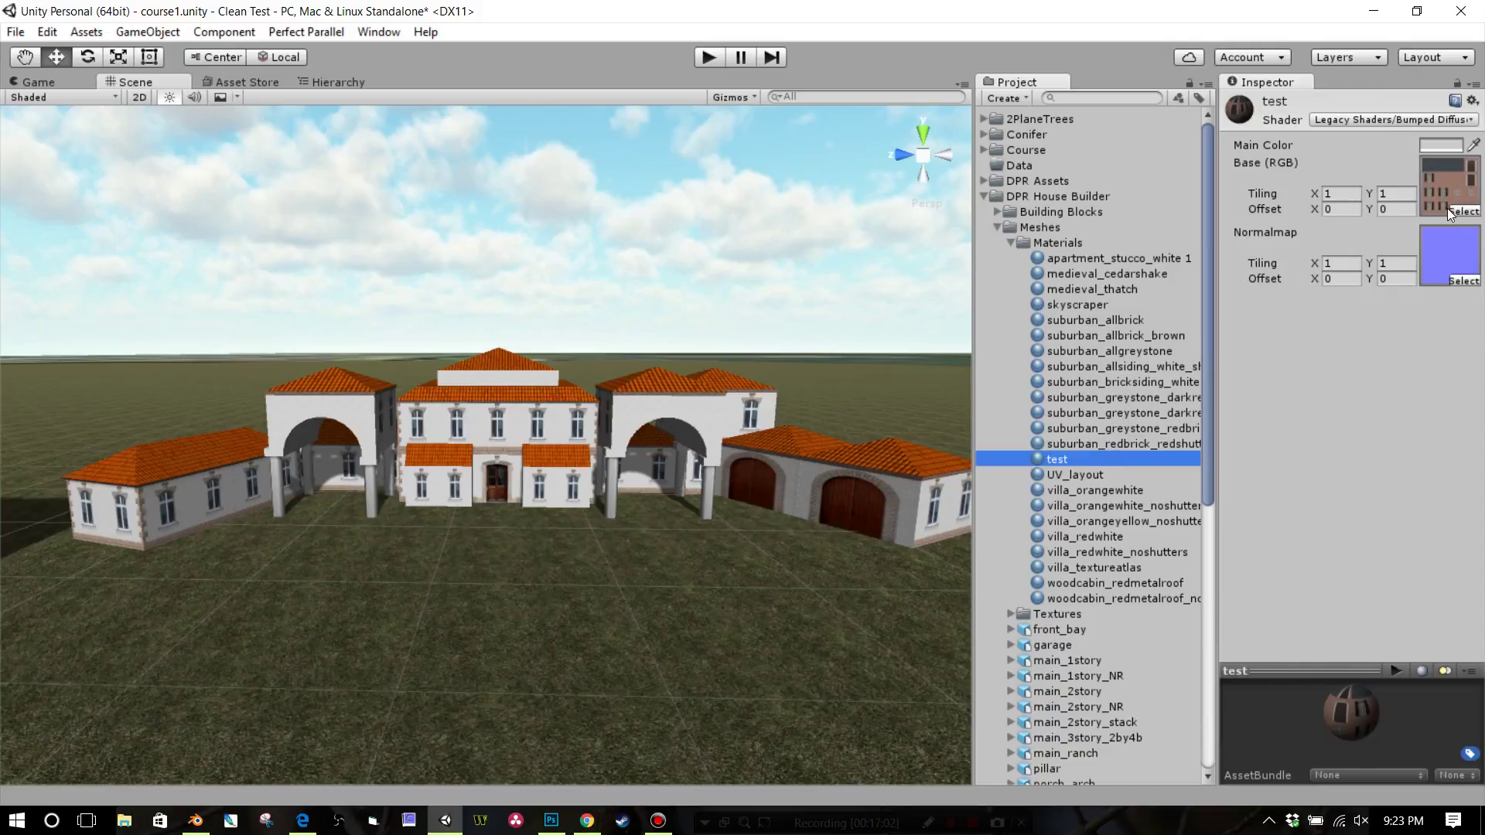
Assign the test texture as the base map and test_NRM as the normal map.
{"action": "left_click_drag", "start_coordinate": [1206, 453], "coordinate": [1210, 608]}
{"action": "left_click", "coordinate": [1011, 350]}
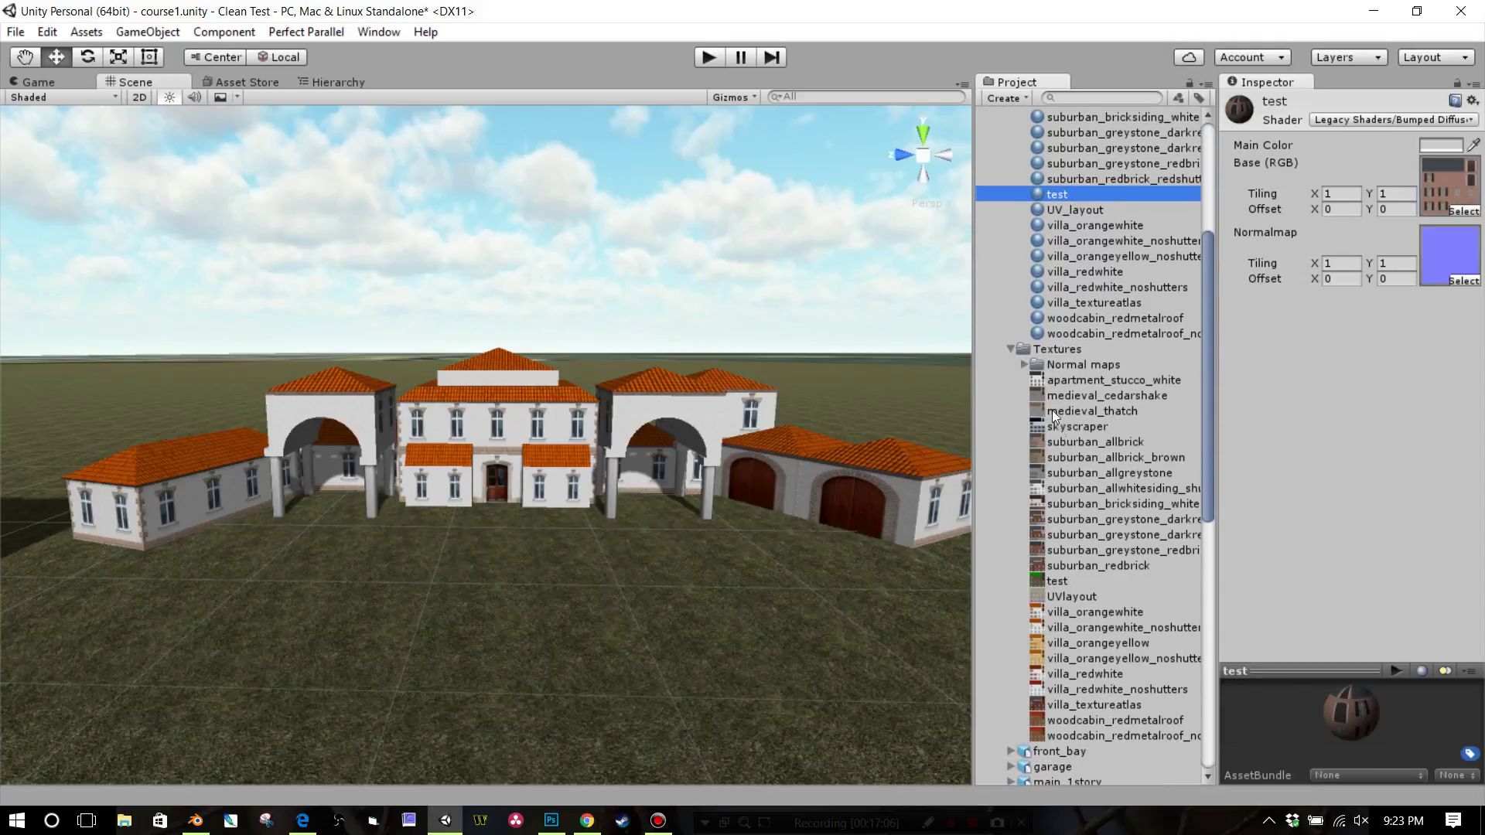
{"action": "left_click_drag", "start_coordinate": [1055, 580], "coordinate": [1426, 262]}
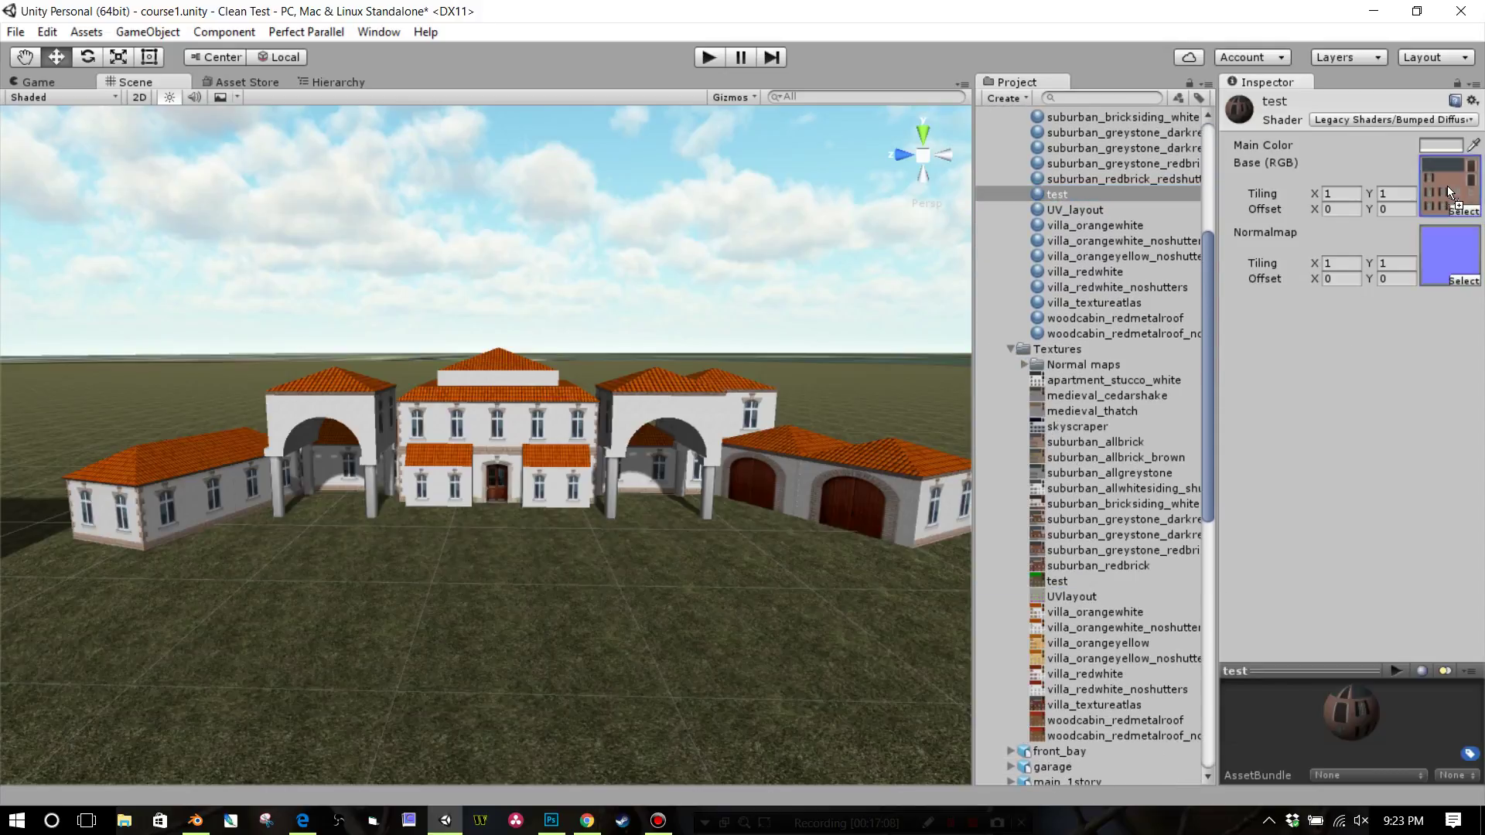
{"action": "left_click_drag", "start_coordinate": [1446, 186], "coordinate": [1446, 186]}
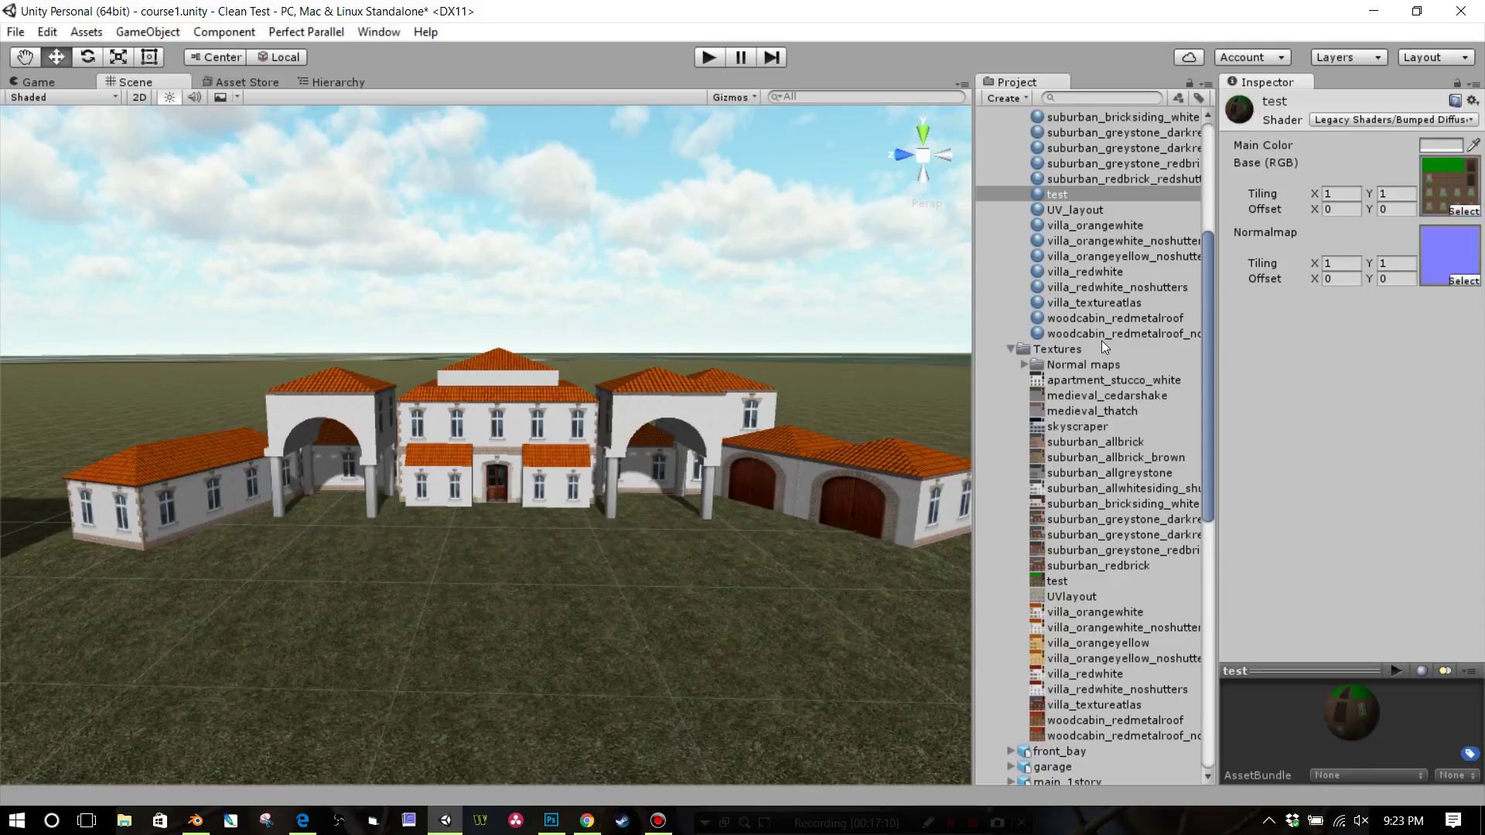
{"action": "left_click", "coordinate": [1024, 365]}
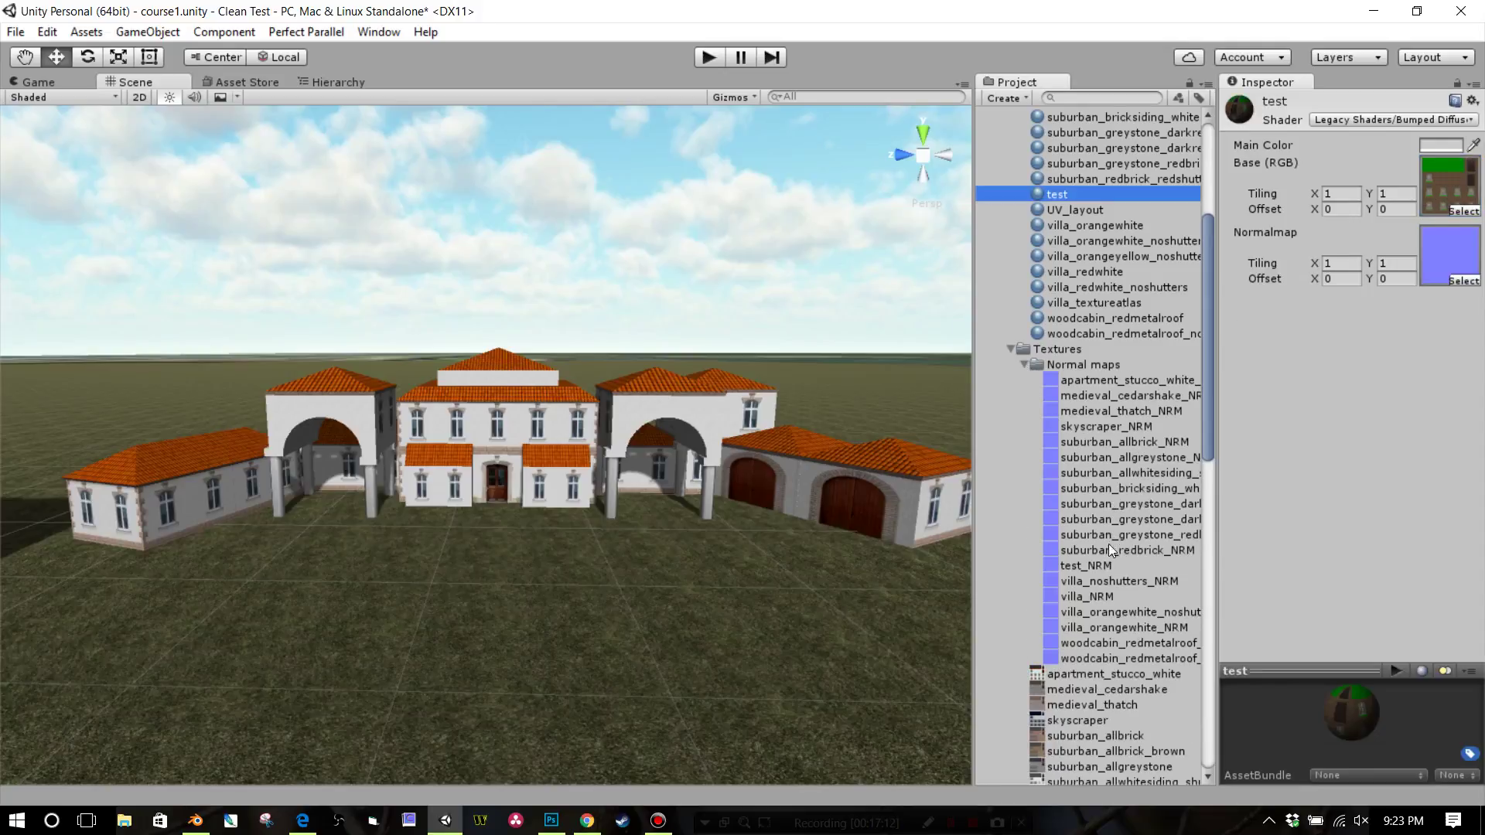
{"action": "left_click_drag", "start_coordinate": [1080, 567], "coordinate": [1434, 272]}
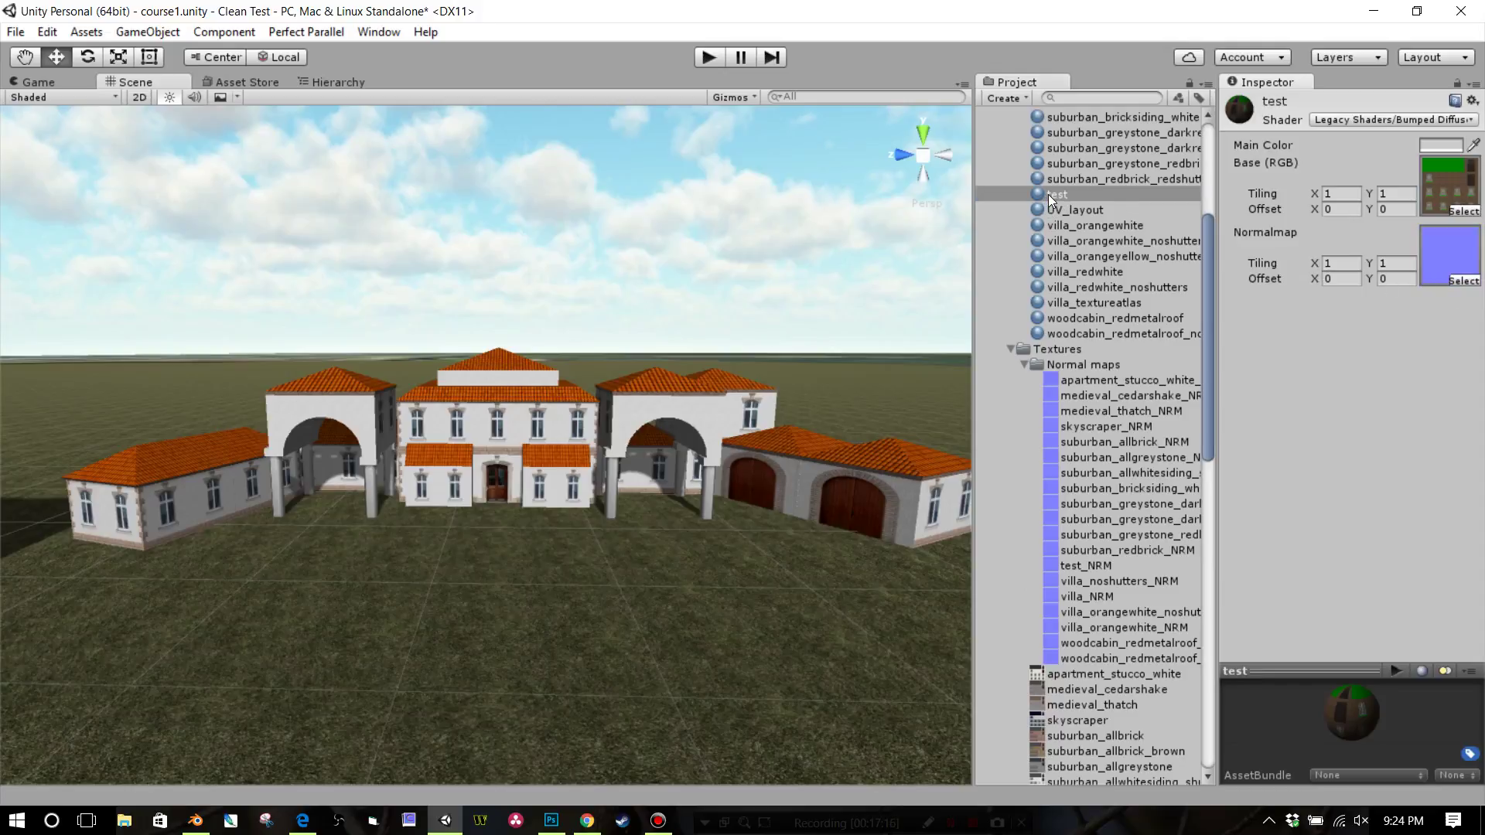
Drag the test material onto the central, right, dark, entrance and garage villa buildings.
{"action": "left_click_drag", "start_coordinate": [1047, 194], "coordinate": [558, 410]}
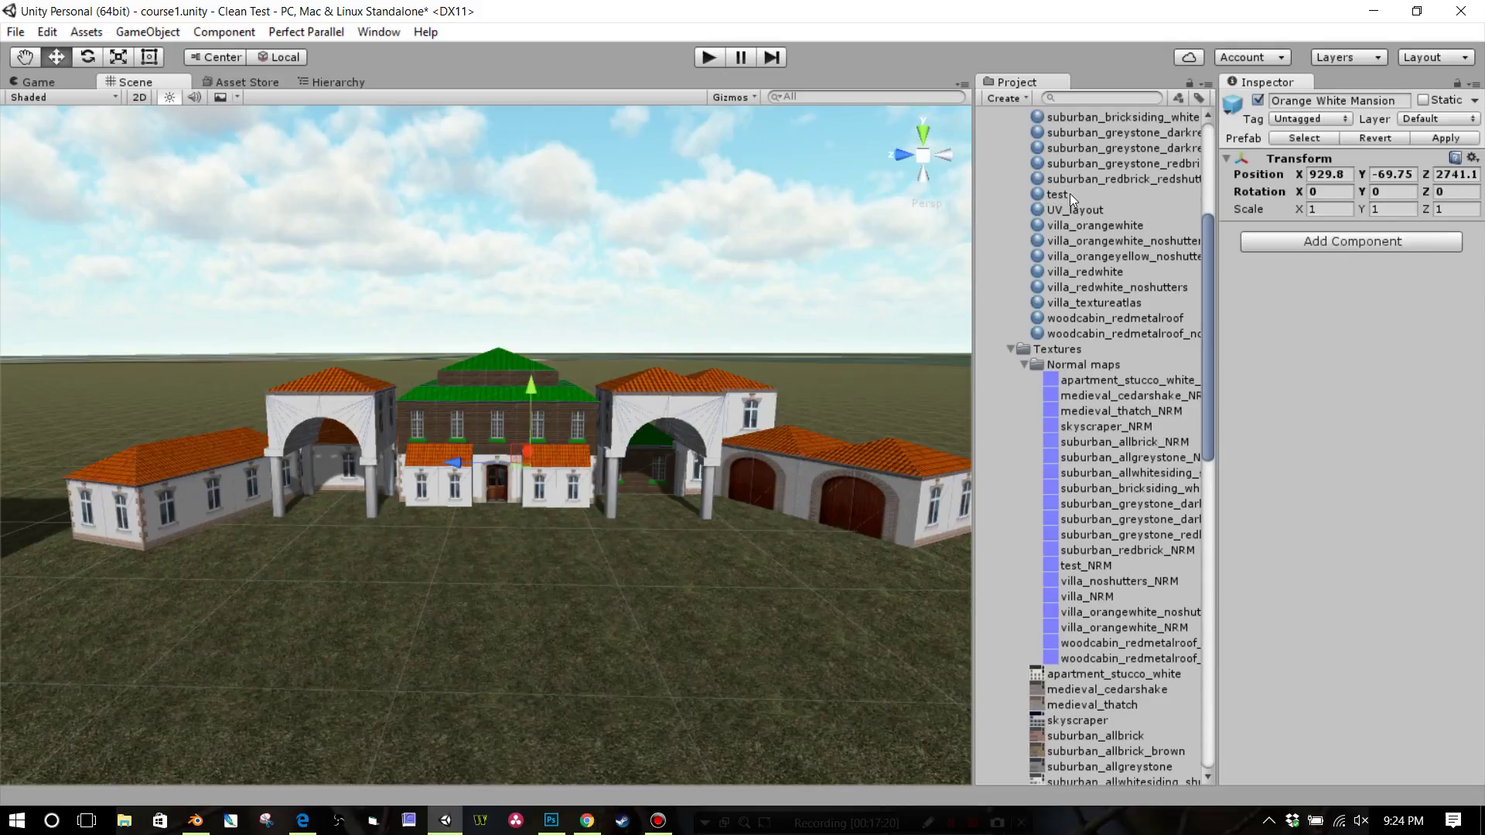
{"action": "left_click_drag", "start_coordinate": [1069, 193], "coordinate": [670, 411]}
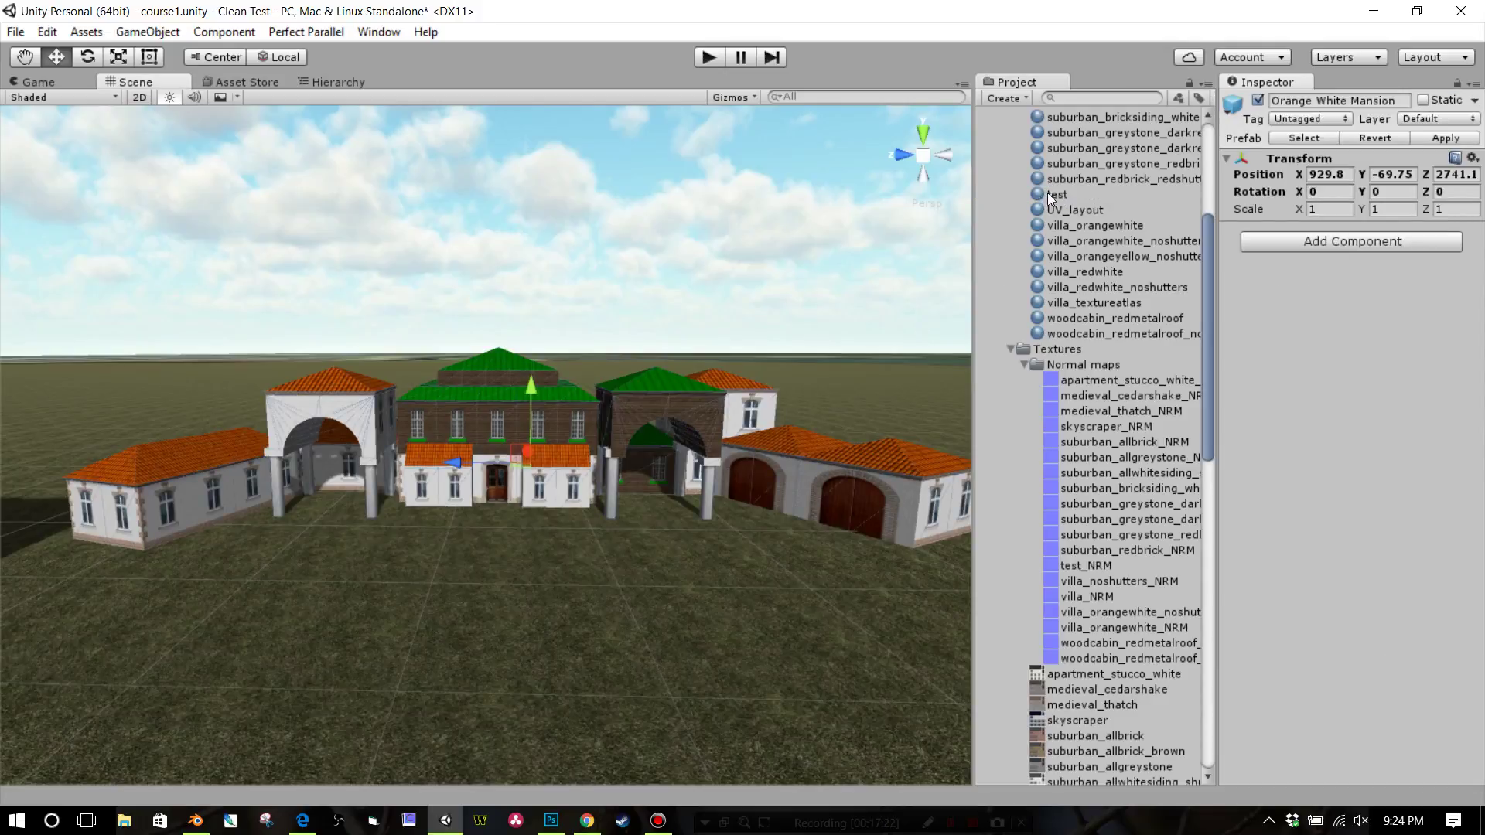
{"action": "left_click_drag", "start_coordinate": [1048, 193], "coordinate": [544, 496]}
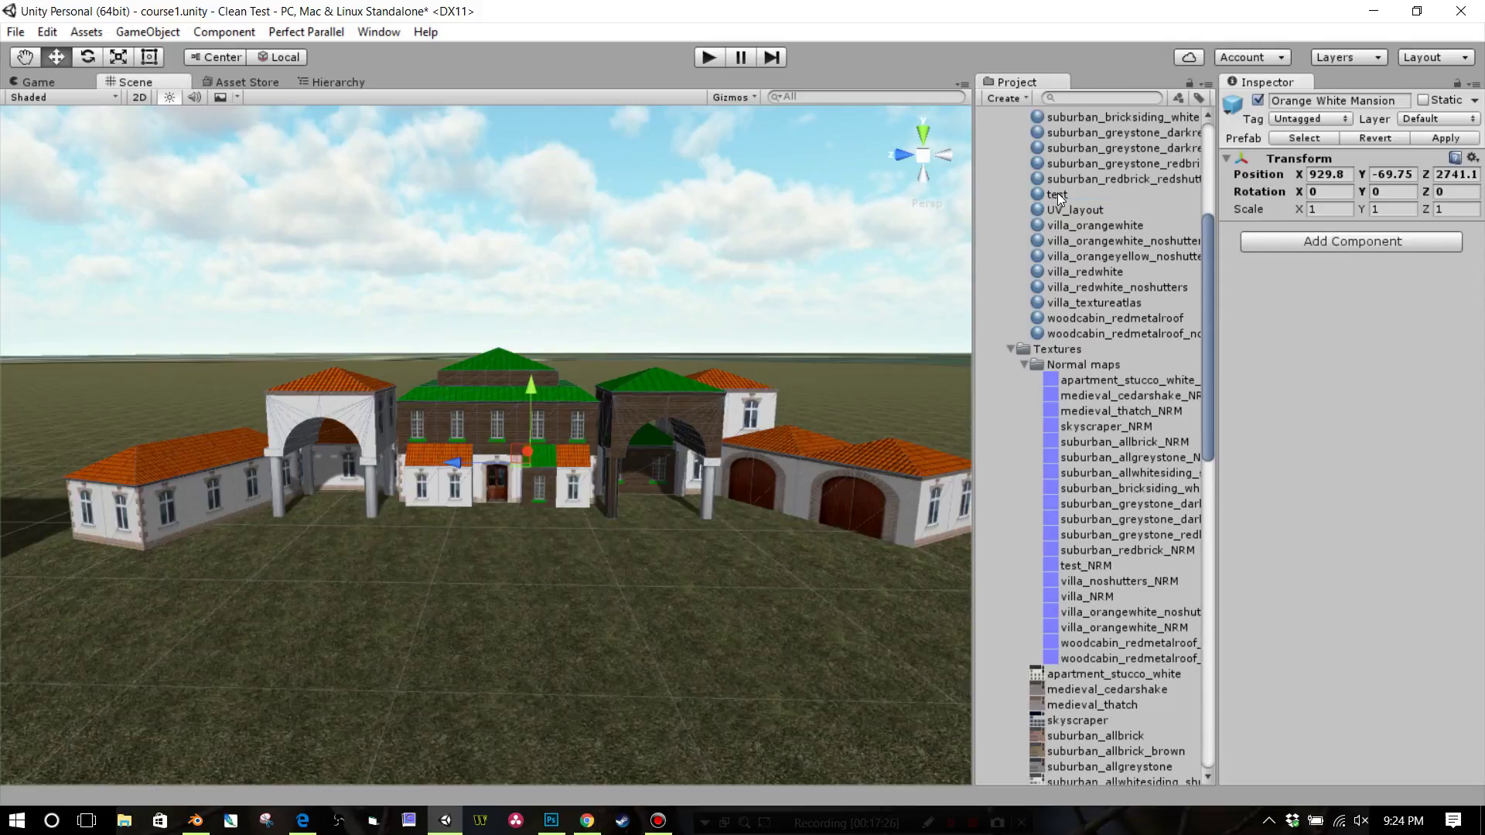
{"action": "left_click_drag", "start_coordinate": [1057, 192], "coordinate": [624, 429]}
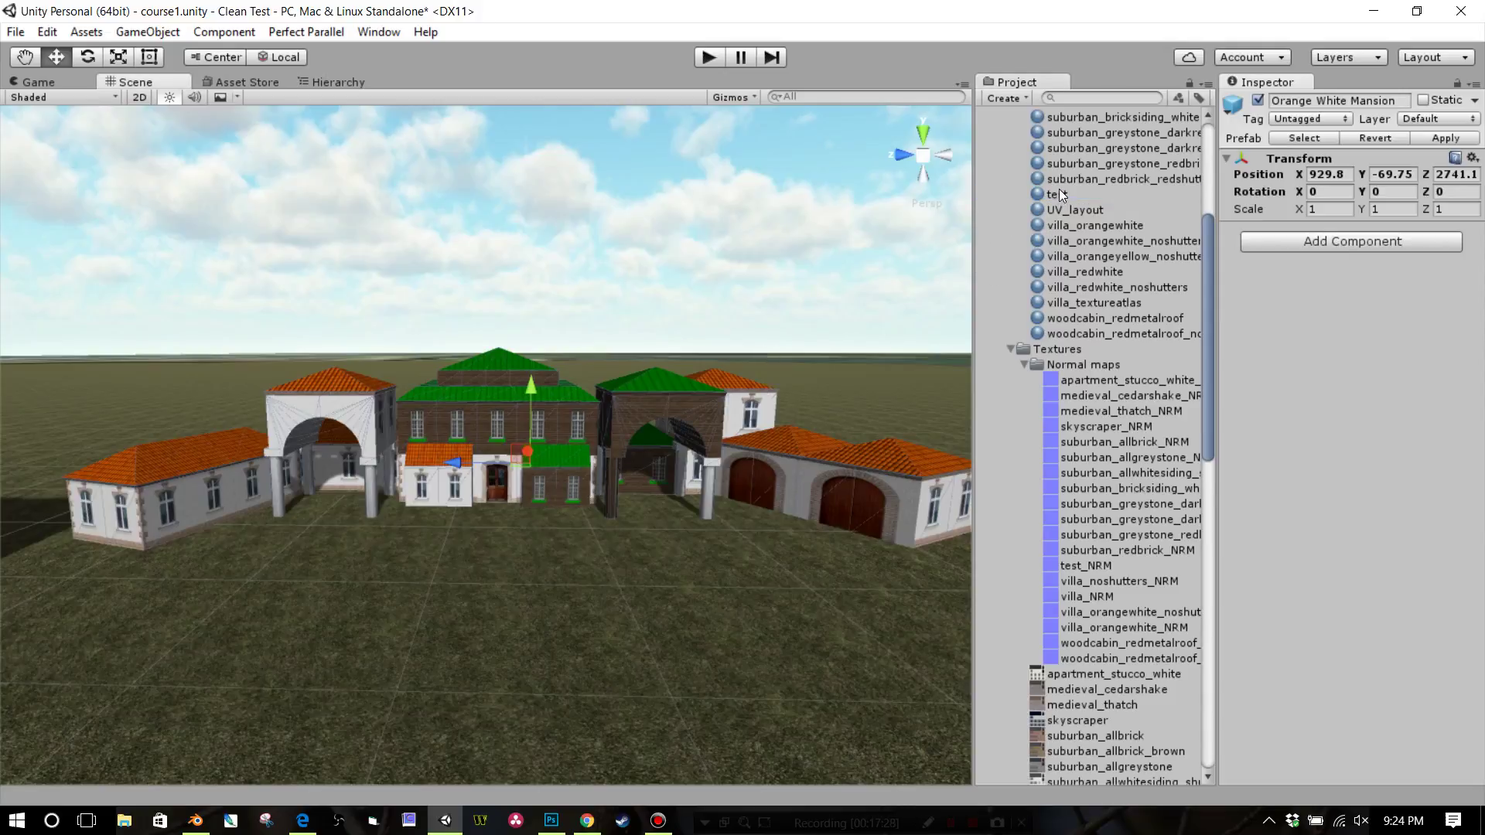
{"action": "left_click_drag", "start_coordinate": [1060, 193], "coordinate": [726, 452]}
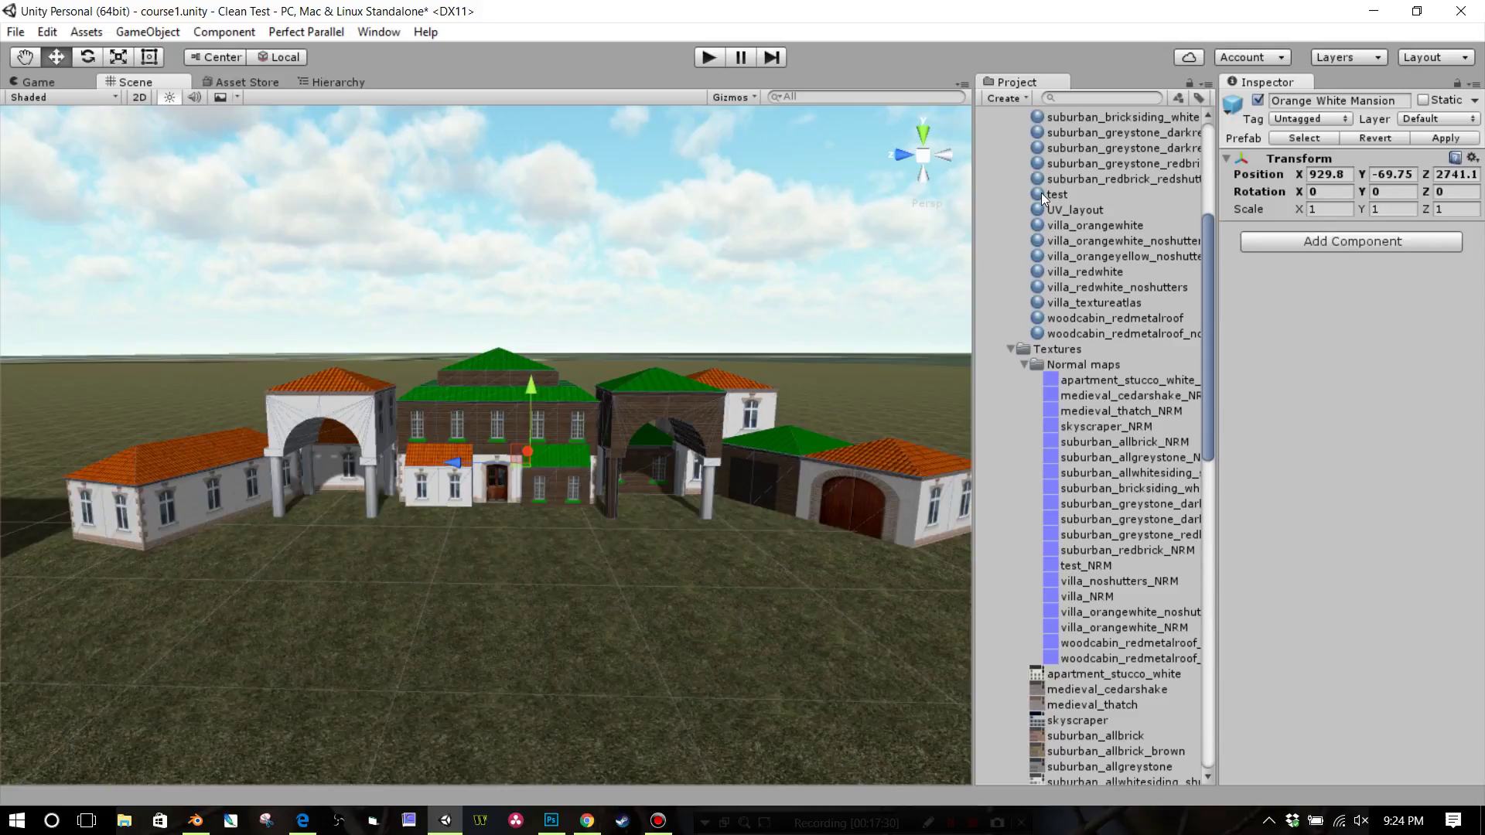
{"action": "left_click_drag", "start_coordinate": [1043, 198], "coordinate": [442, 485]}
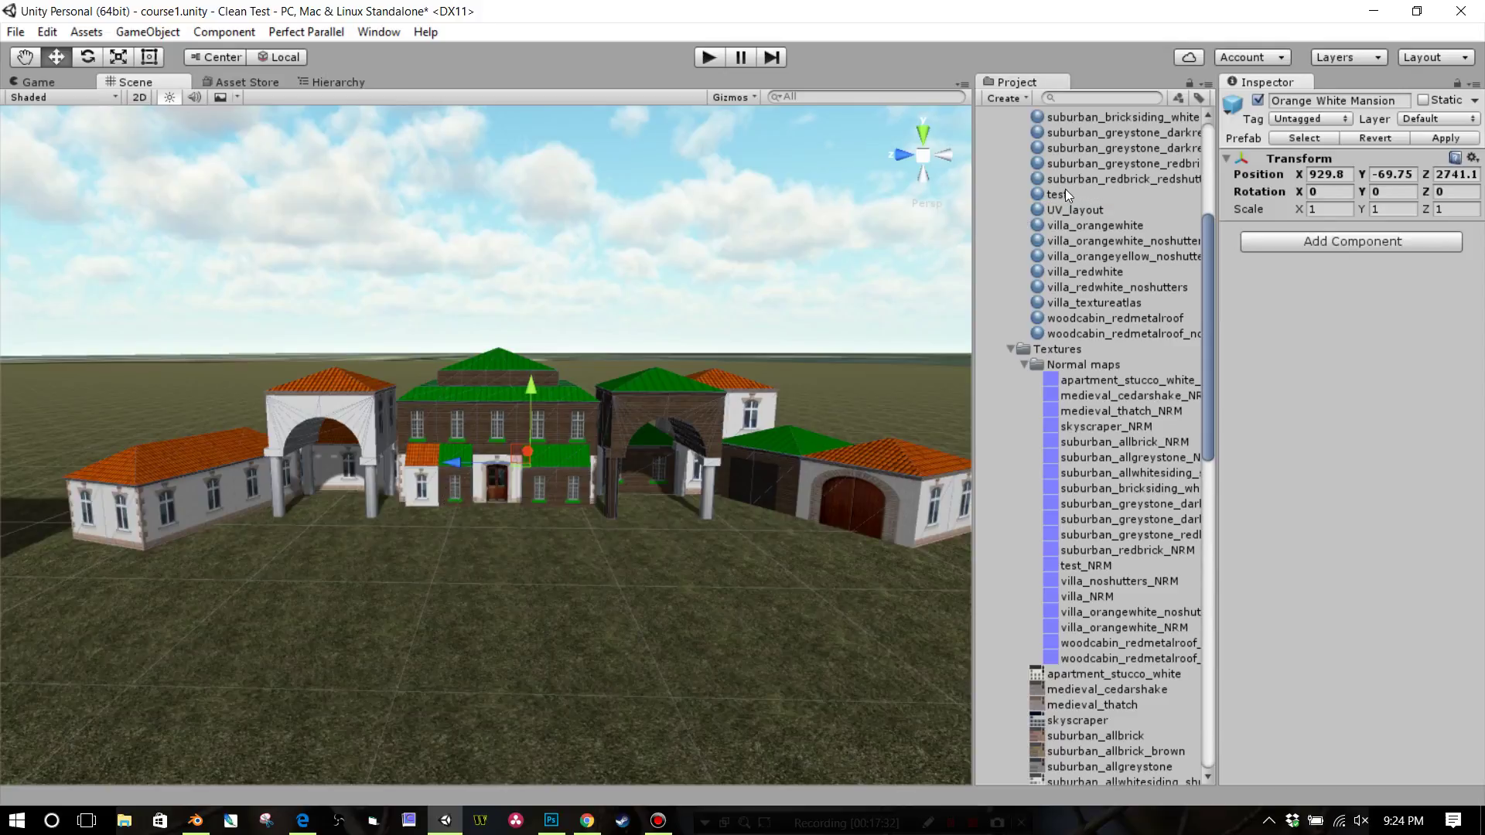
{"action": "left_click_drag", "start_coordinate": [1065, 189], "coordinate": [429, 475]}
{"action": "left_click_drag", "start_coordinate": [632, 411], "coordinate": [367, 246]}
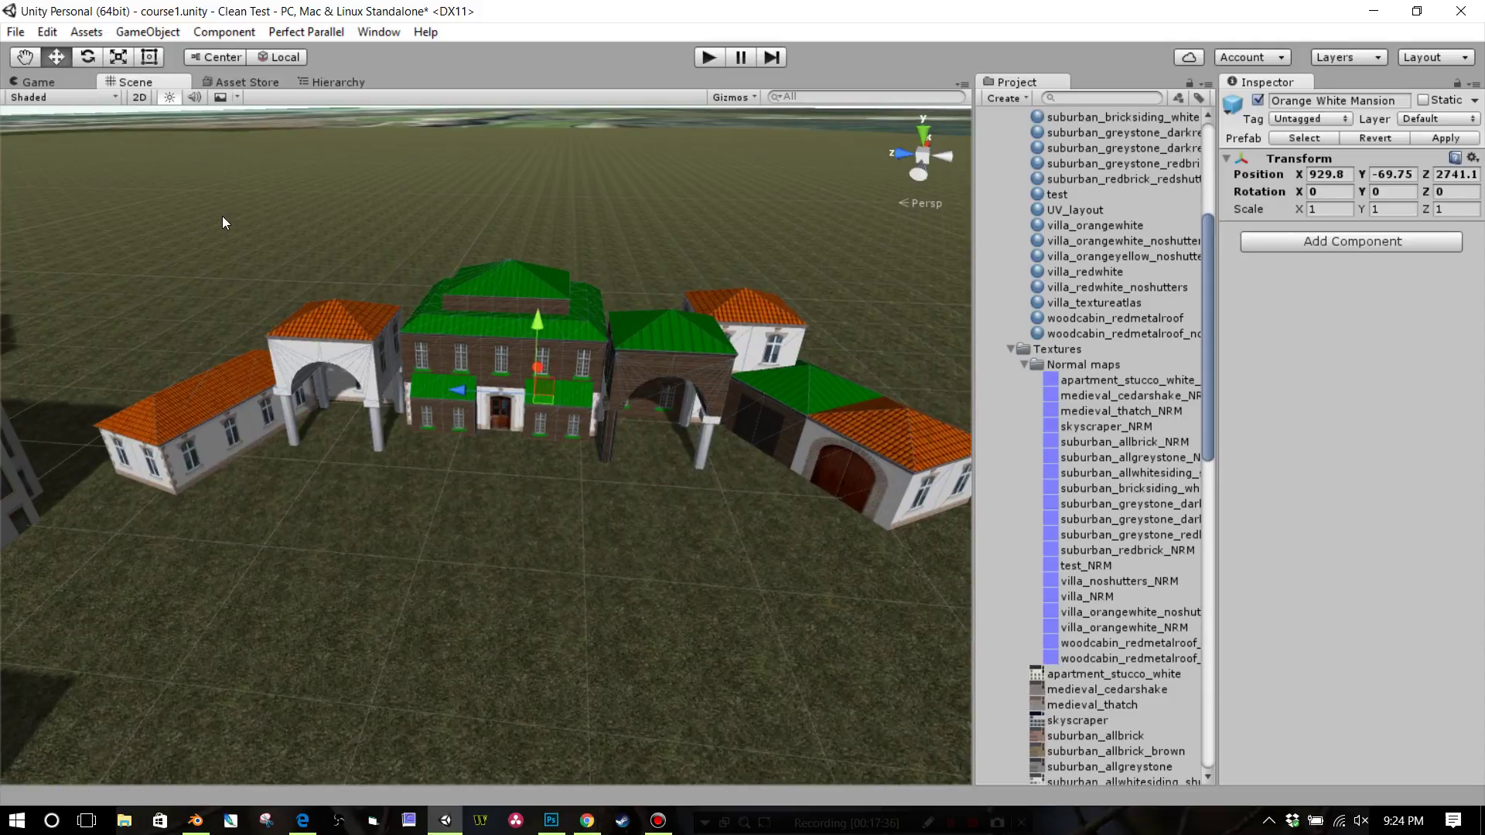
{"action": "left_click_drag", "start_coordinate": [223, 223], "coordinate": [961, 545]}
{"action": "left_click_drag", "start_coordinate": [1056, 194], "coordinate": [819, 440]}
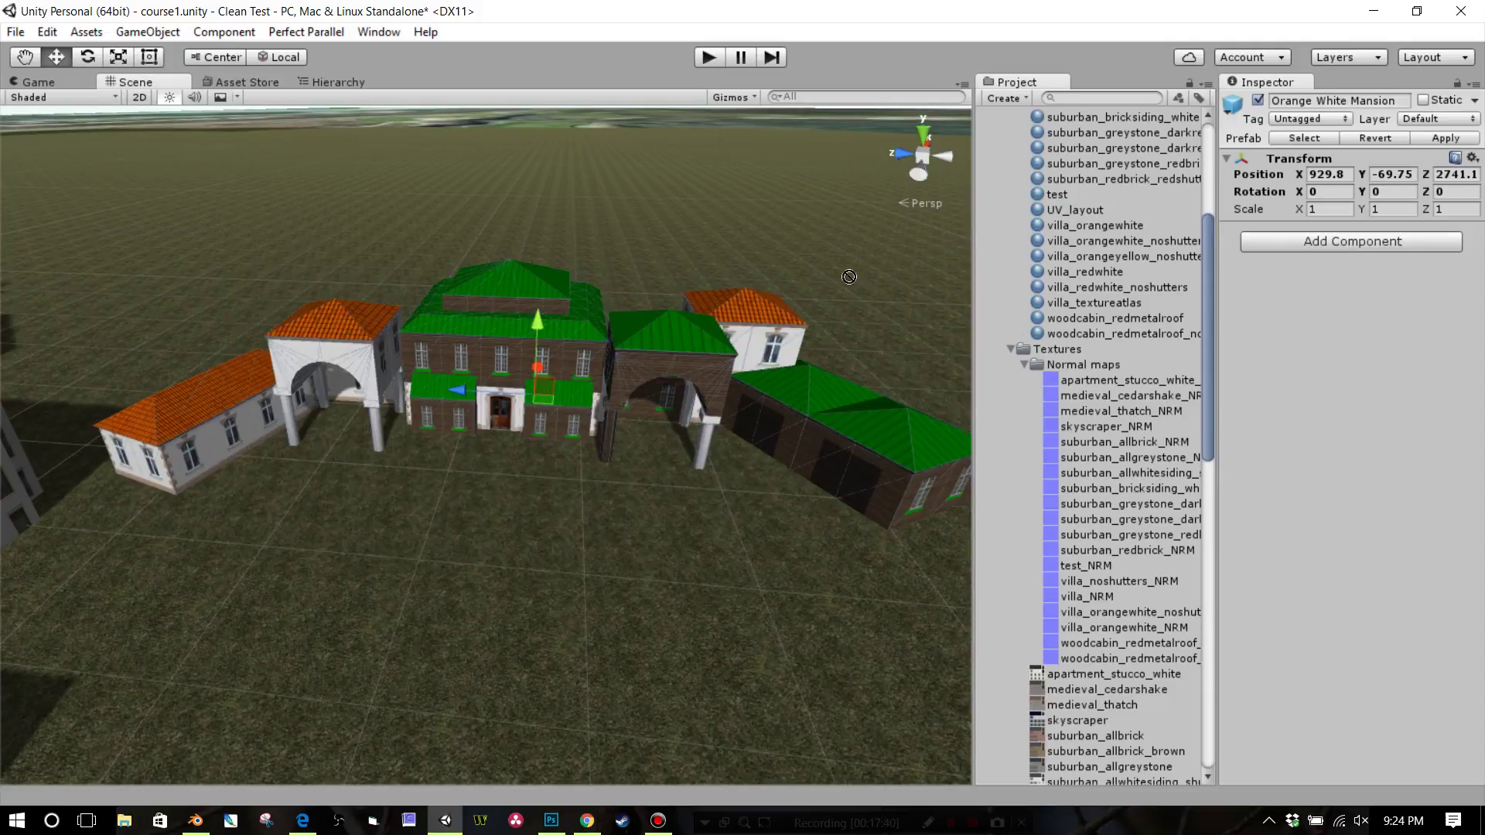
Pan, zoom and orbit around the mansion to inspect the retextured villa.
{"action": "left_click_drag", "start_coordinate": [781, 342], "coordinate": [758, 300]}
{"action": "scroll", "coordinate": [746, 325], "scroll_direction": "up", "scroll_amount": 5}
{"action": "scroll", "coordinate": [757, 325], "scroll_direction": "up", "scroll_amount": 3}
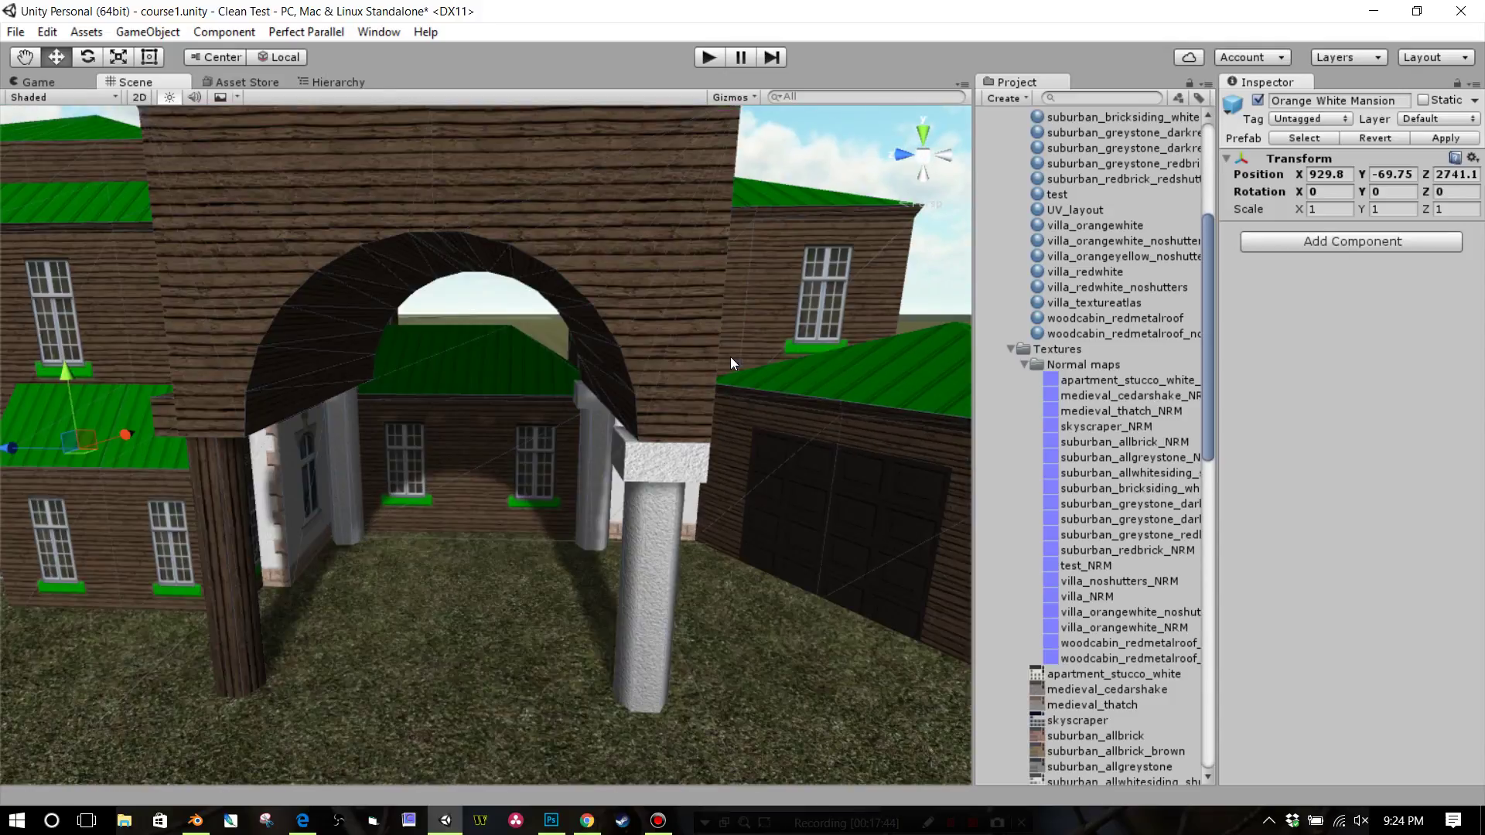
{"action": "left_click_drag", "start_coordinate": [730, 358], "coordinate": [831, 426]}
{"action": "scroll", "coordinate": [816, 435], "scroll_direction": "down", "scroll_amount": 10}
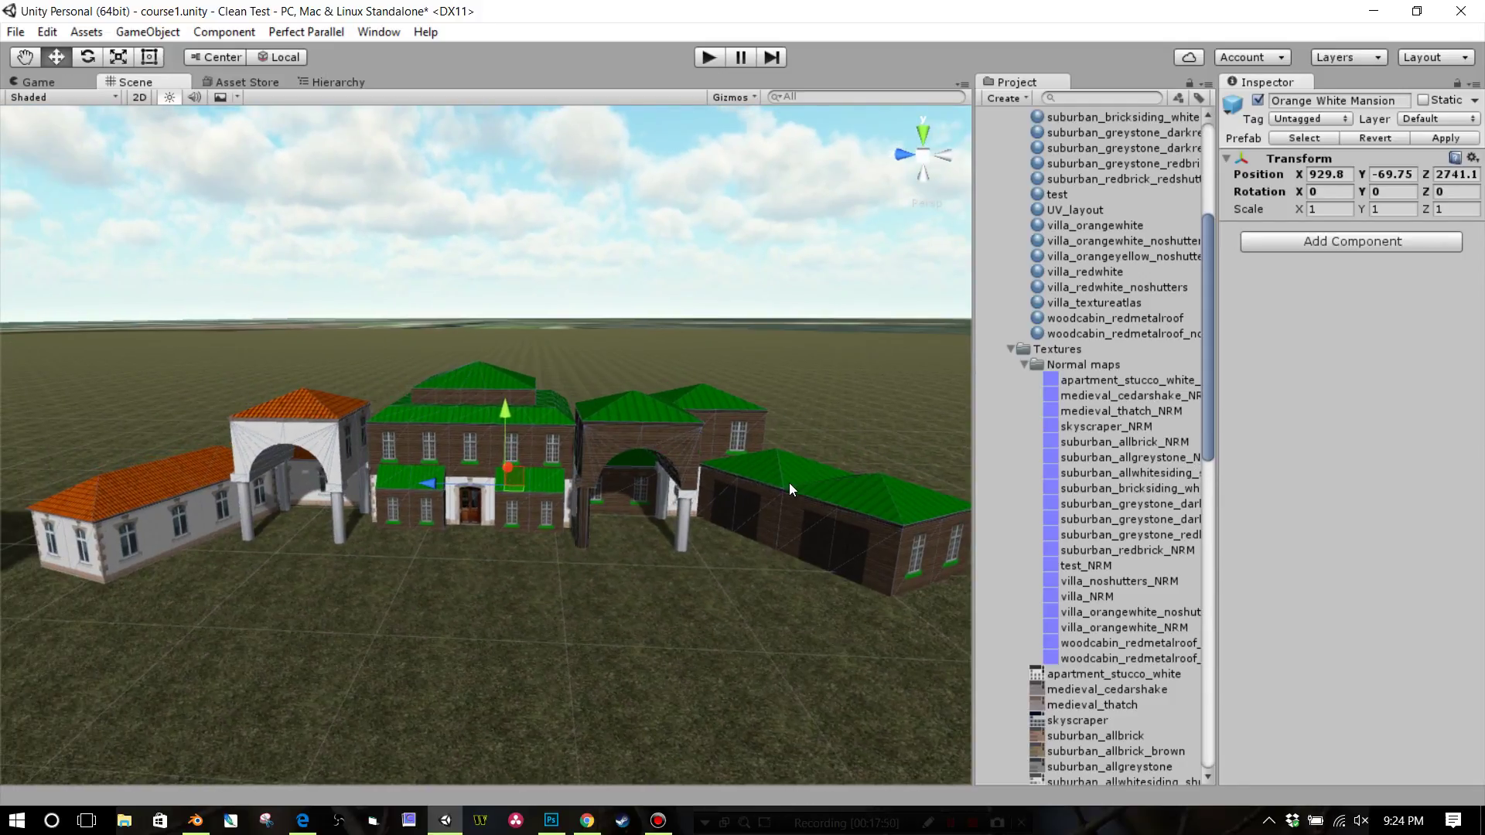
{"action": "left_click_drag", "start_coordinate": [789, 483], "coordinate": [786, 424]}
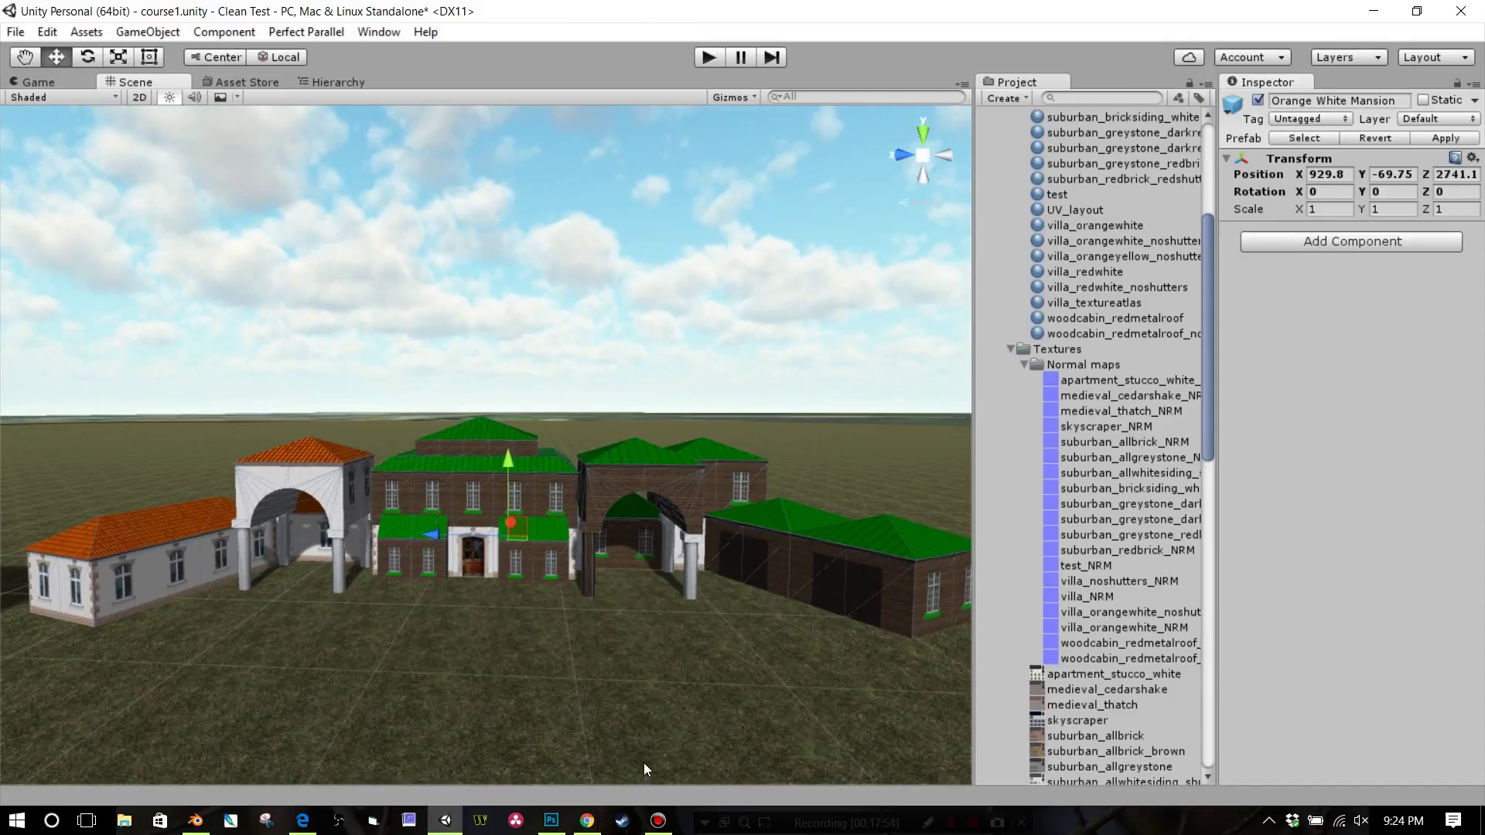
{"action": "left_click", "coordinate": [656, 820]}
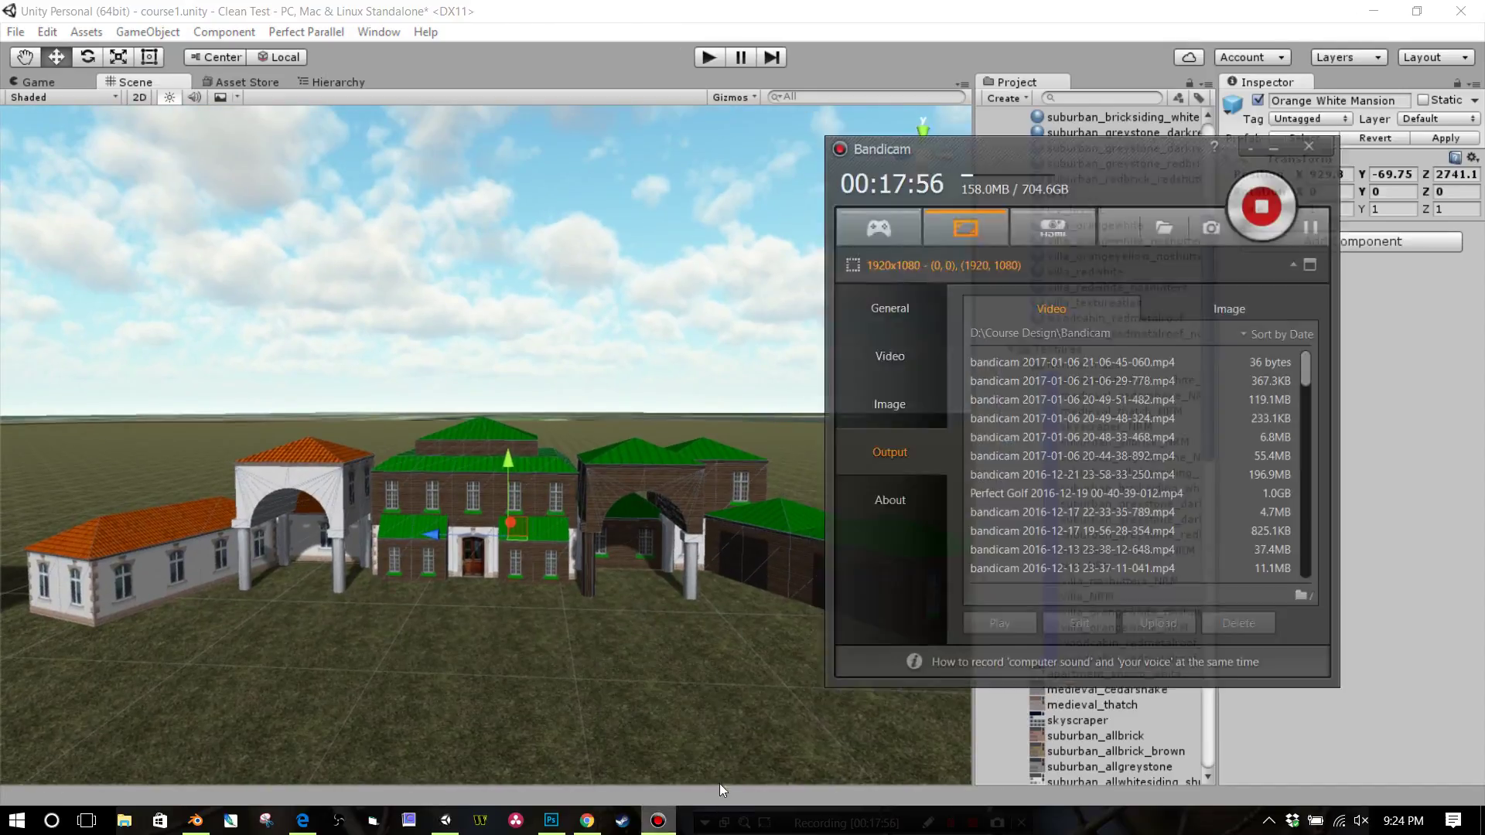